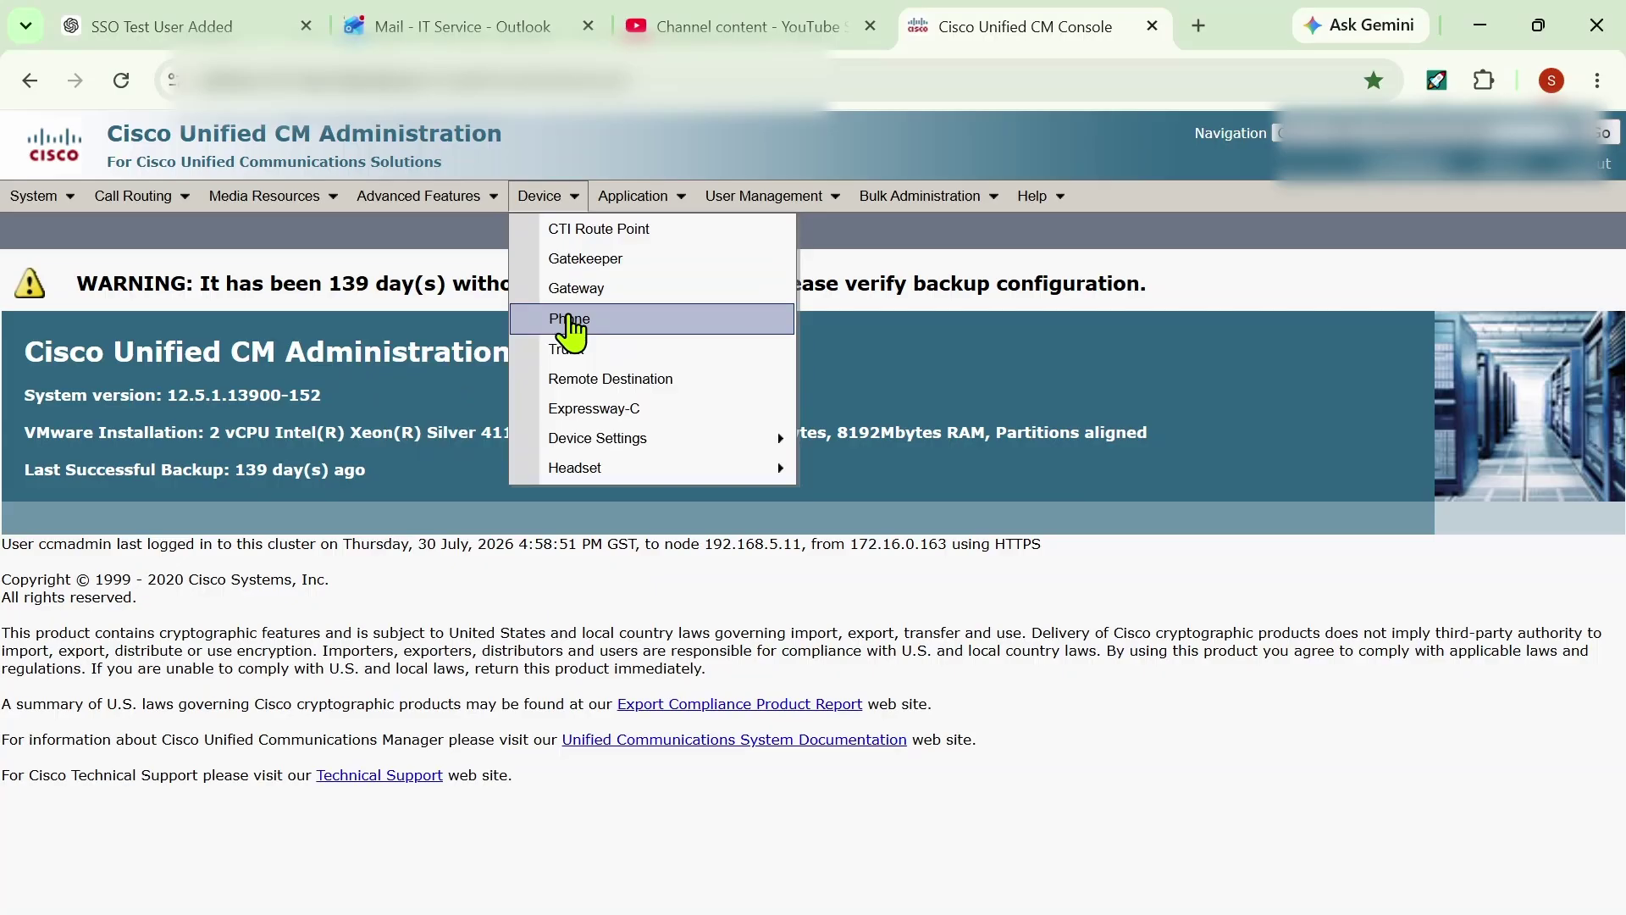
# - Start adding a new phone device with the phone type Cisco 8851
pyautogui.click(570, 322)
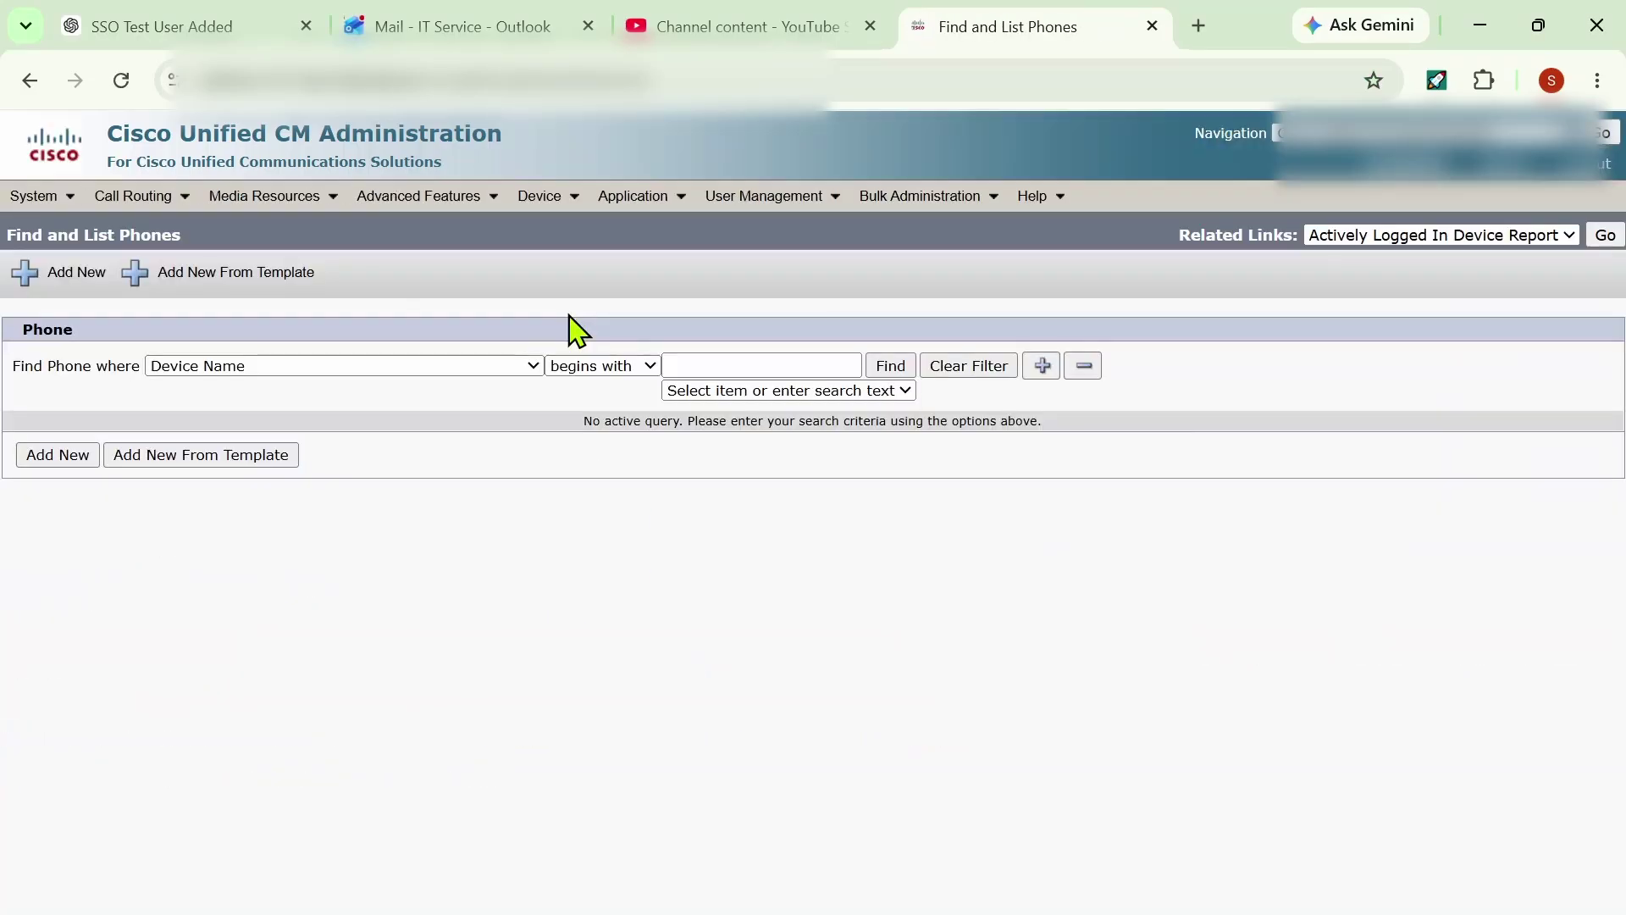
pyautogui.click(72, 272)
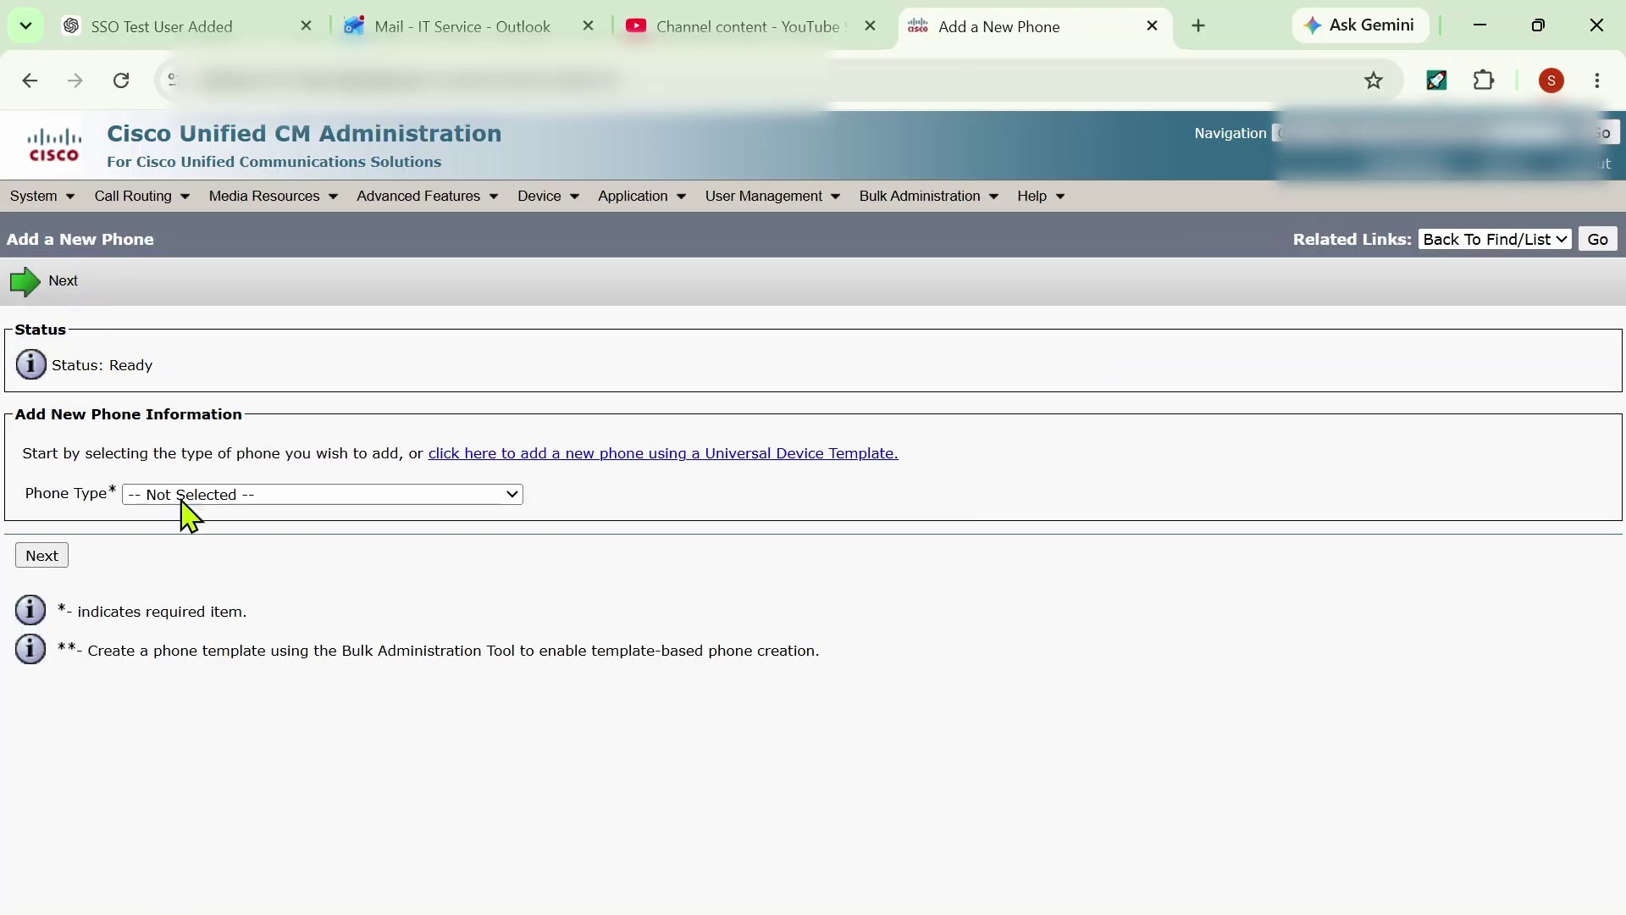
pyautogui.click(511, 495)
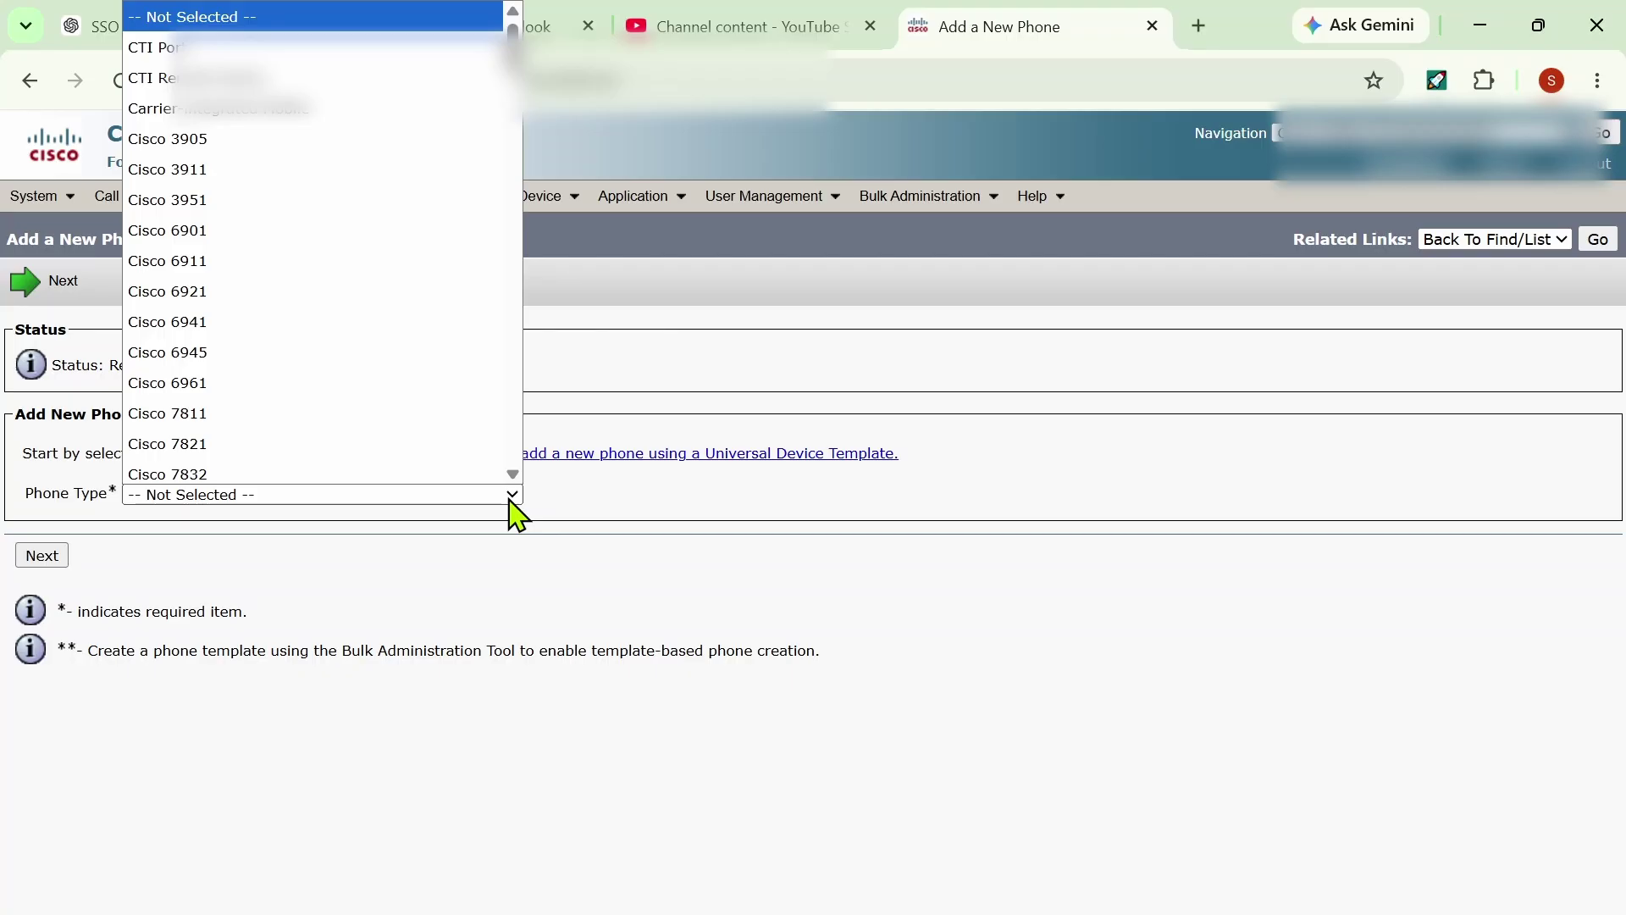
pyautogui.scroll(-10, 157, 347)
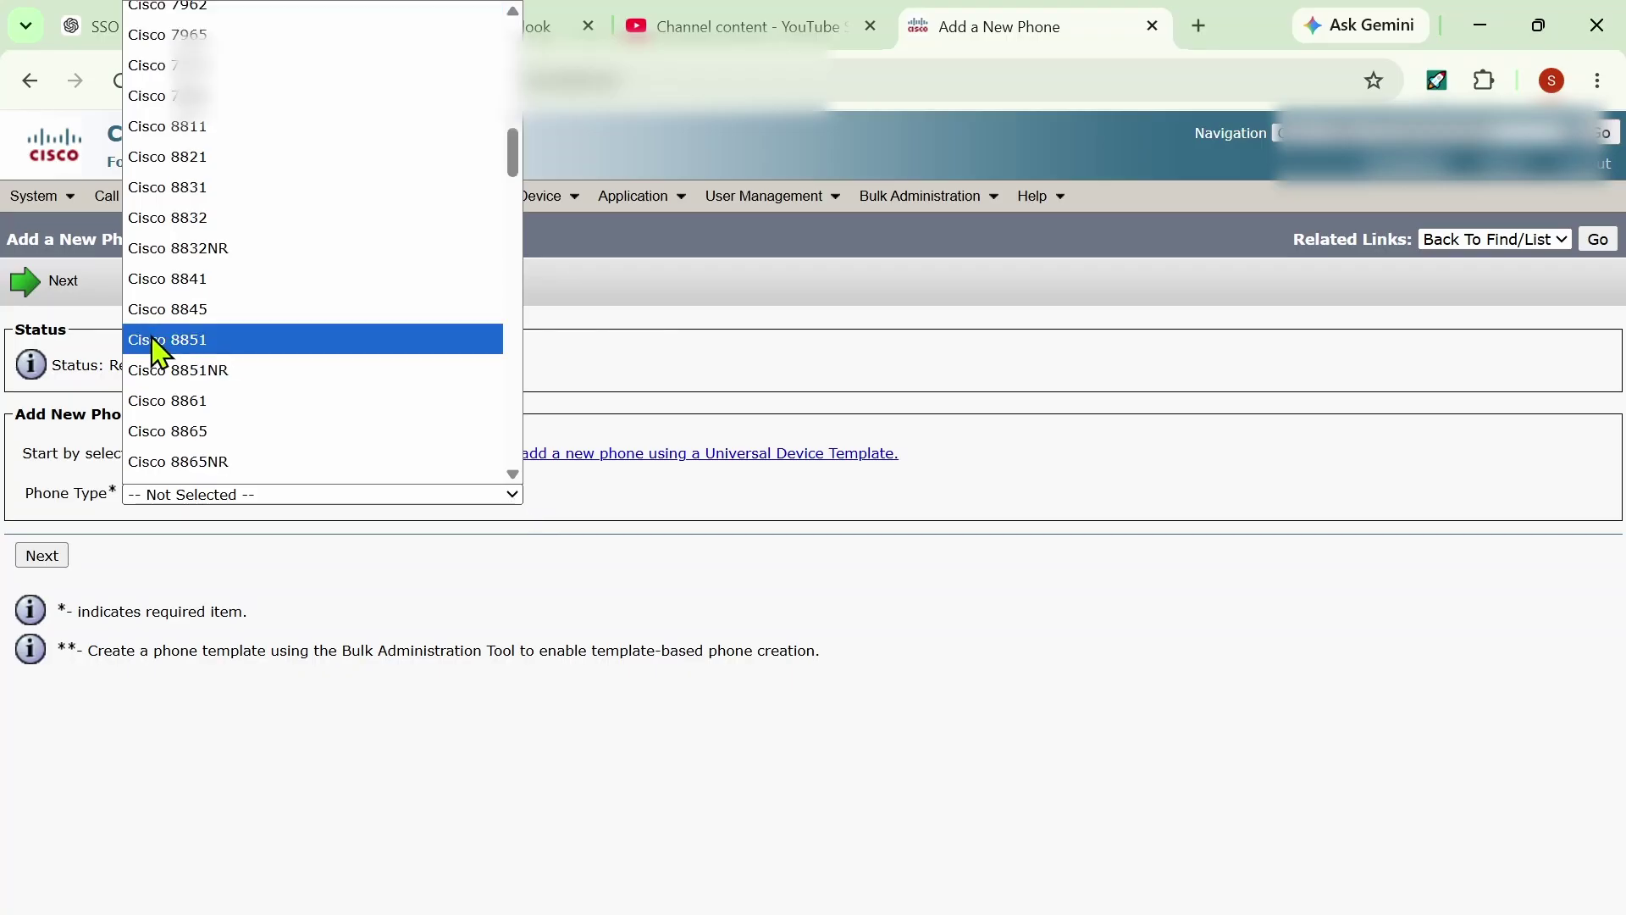
pyautogui.click(157, 341)
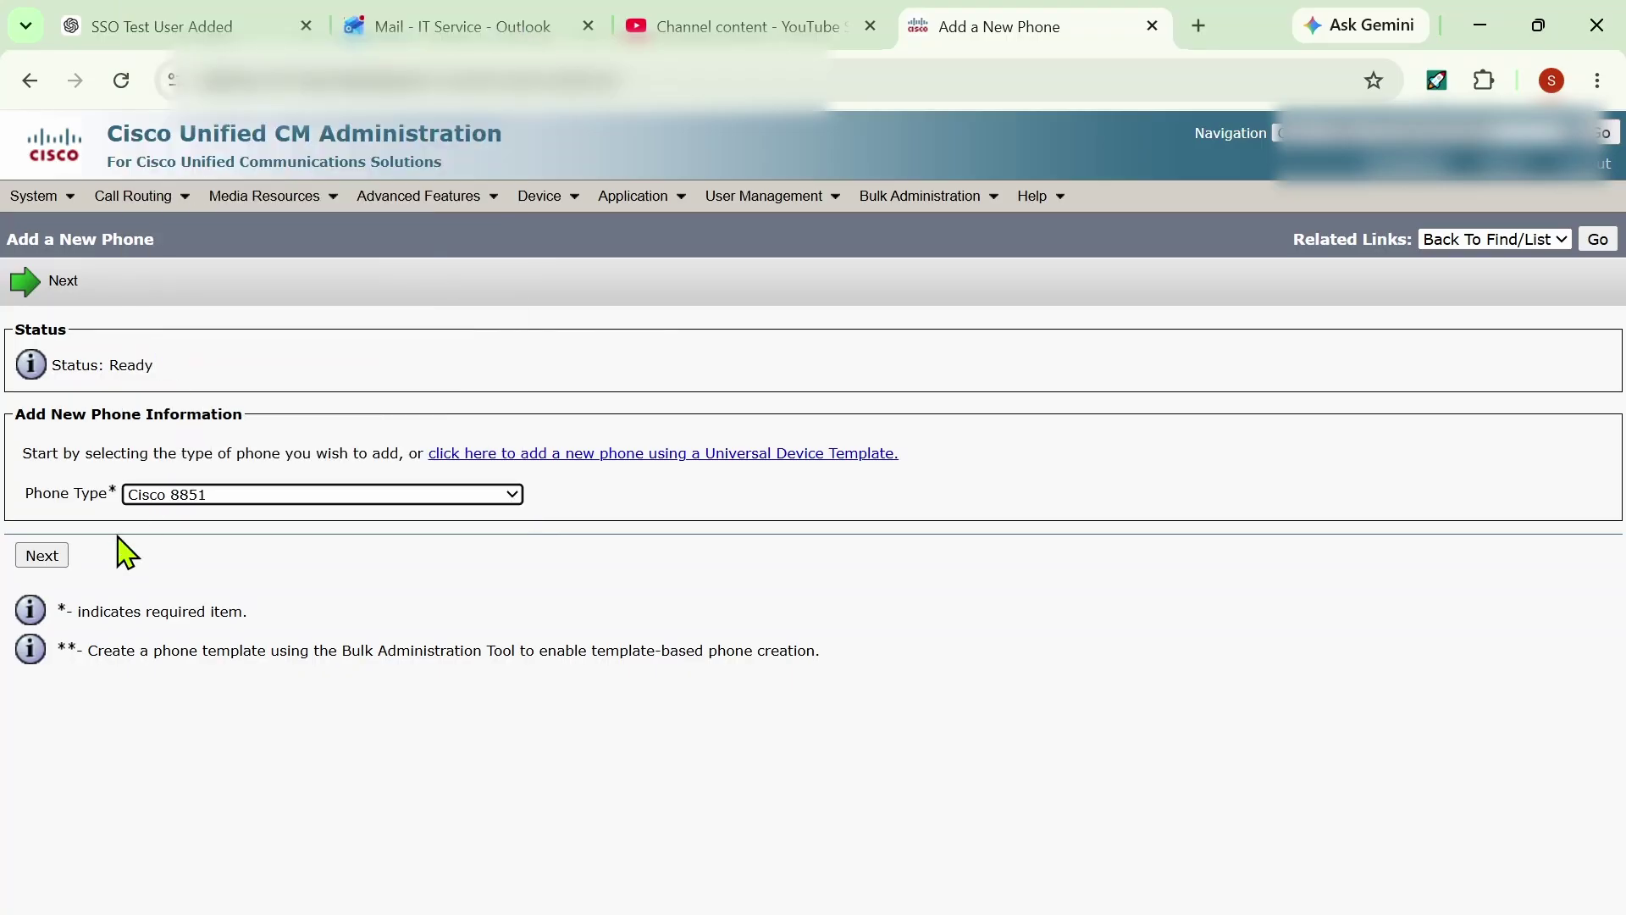
pyautogui.click(51, 564)
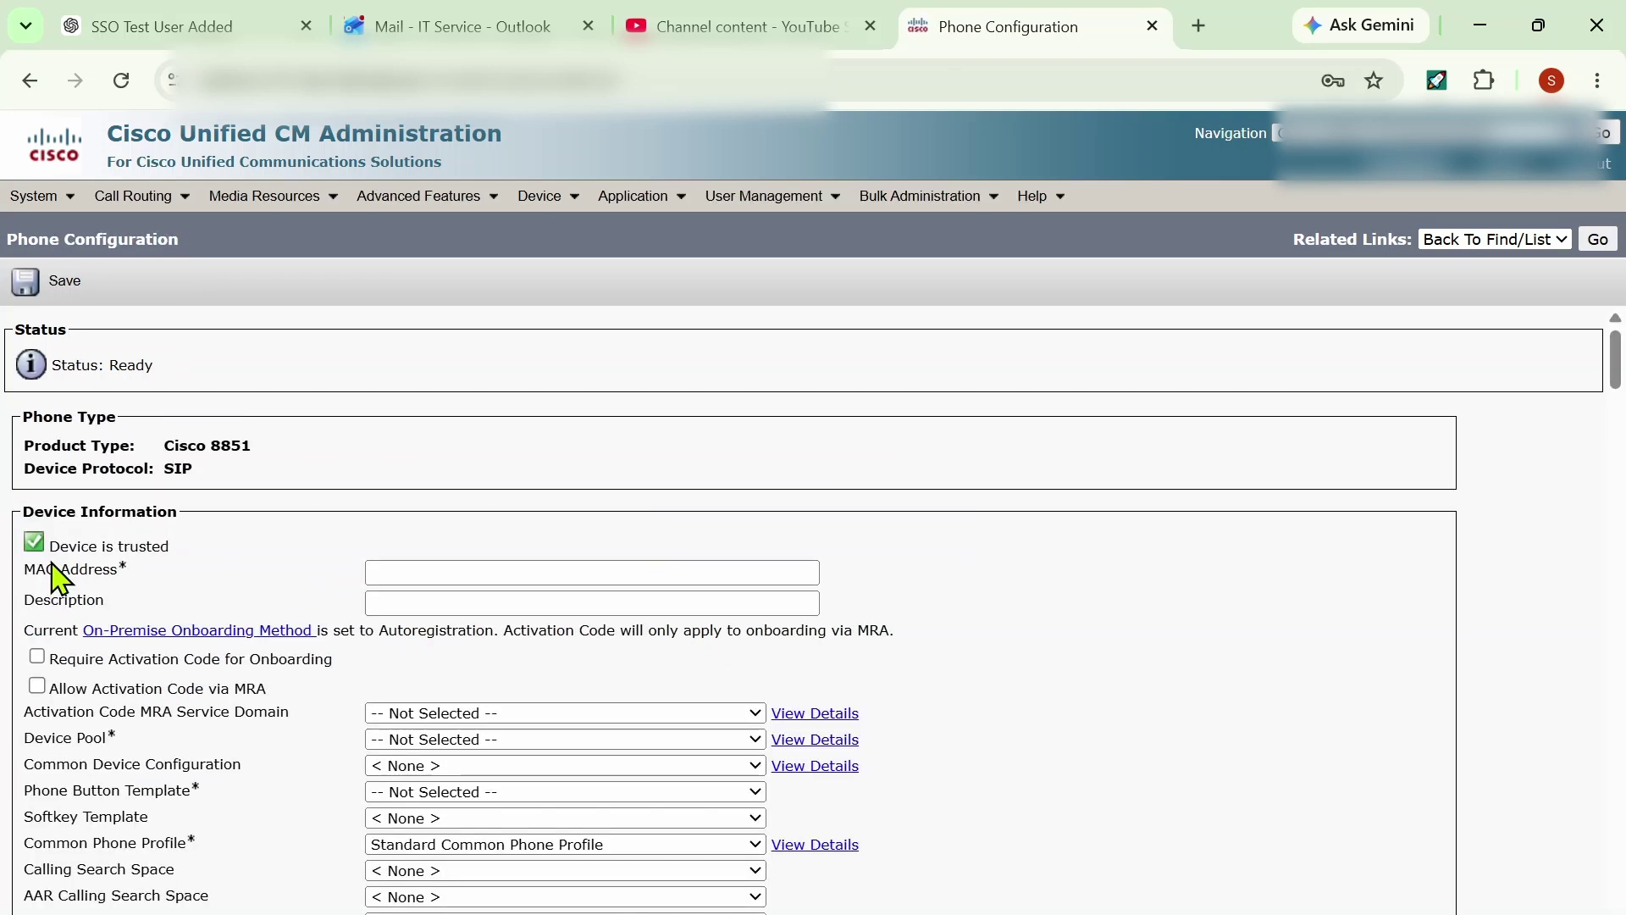
# - Enter the MAC address AC4A56922EEA and the description "Reception Block A 2001-KEM" for the phone
pyautogui.click(490, 565)
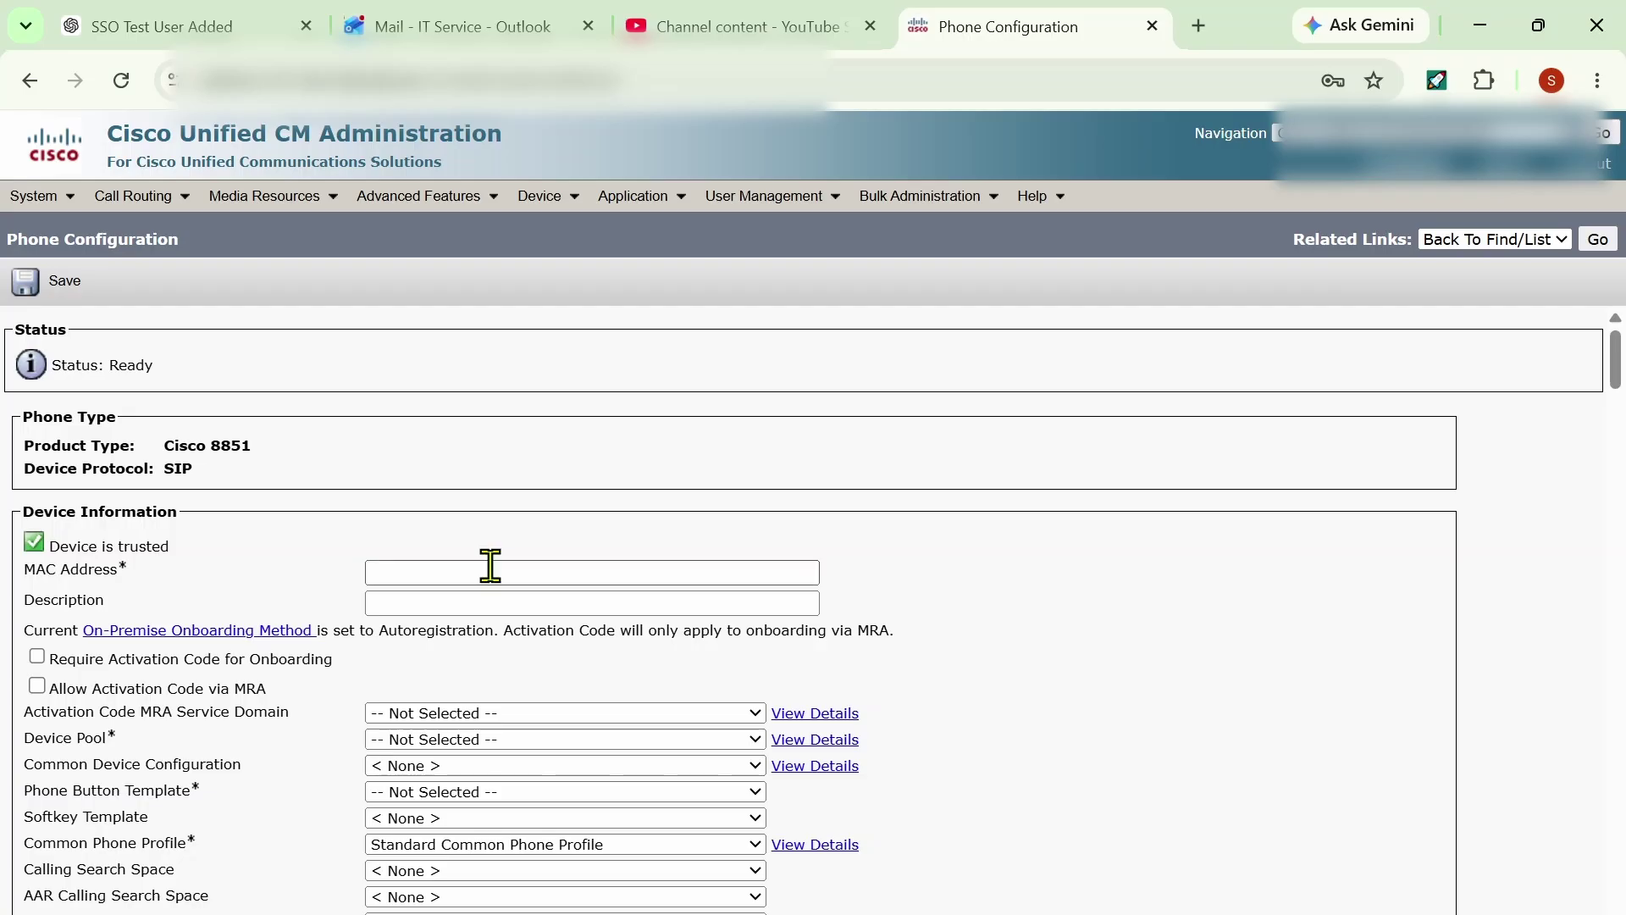
pyautogui.click(475, 575)
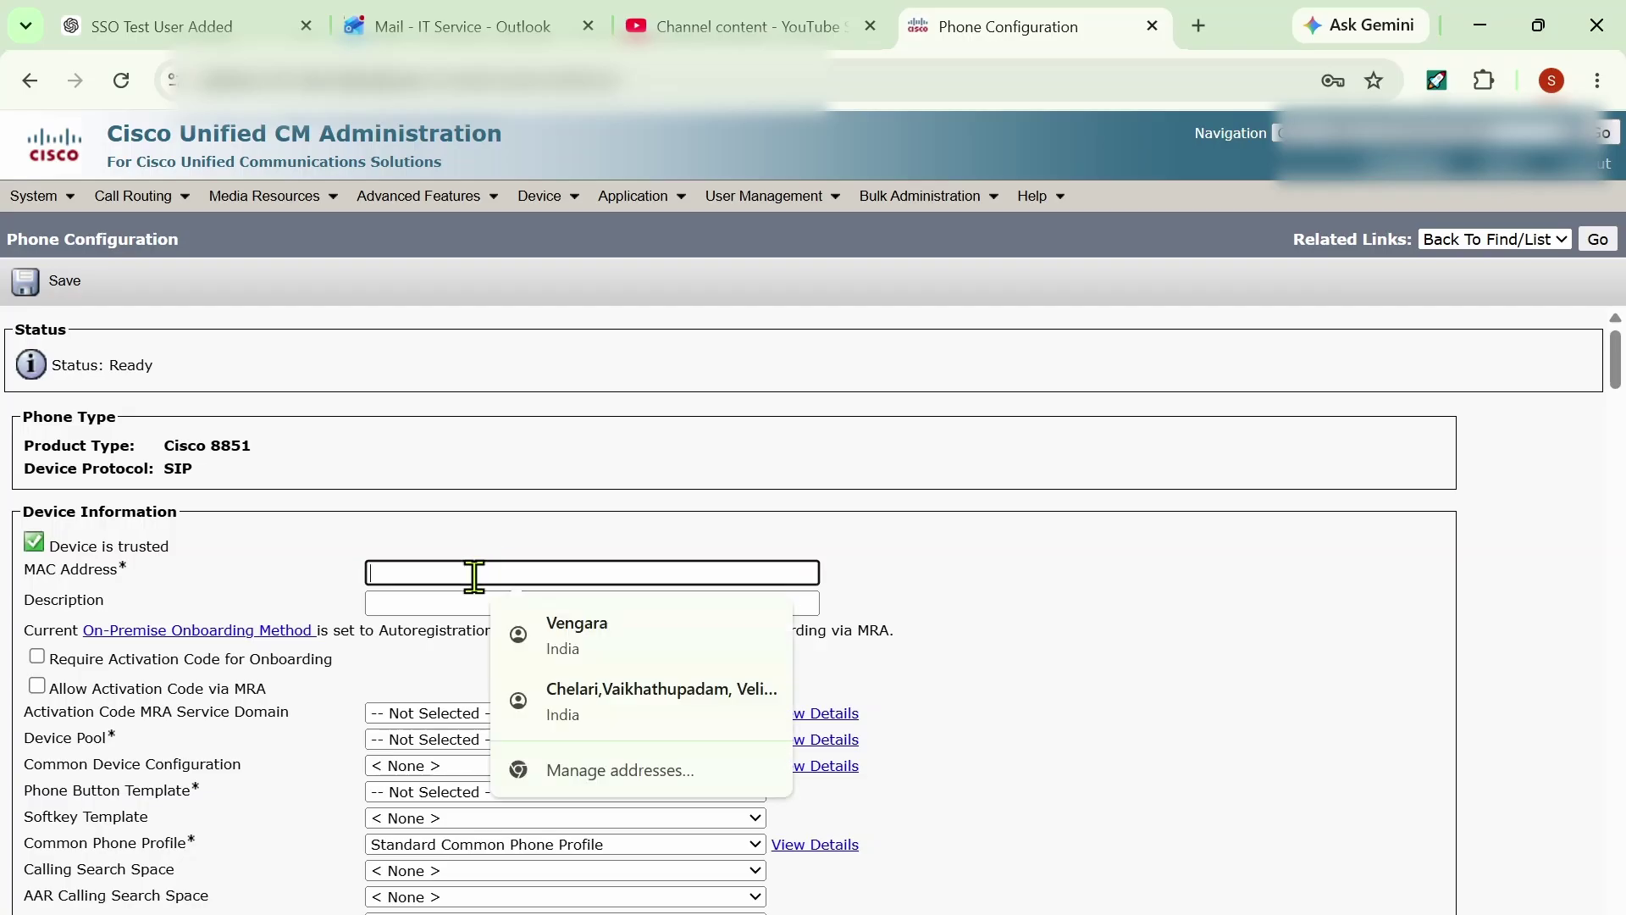
pyautogui.write('AC4A')
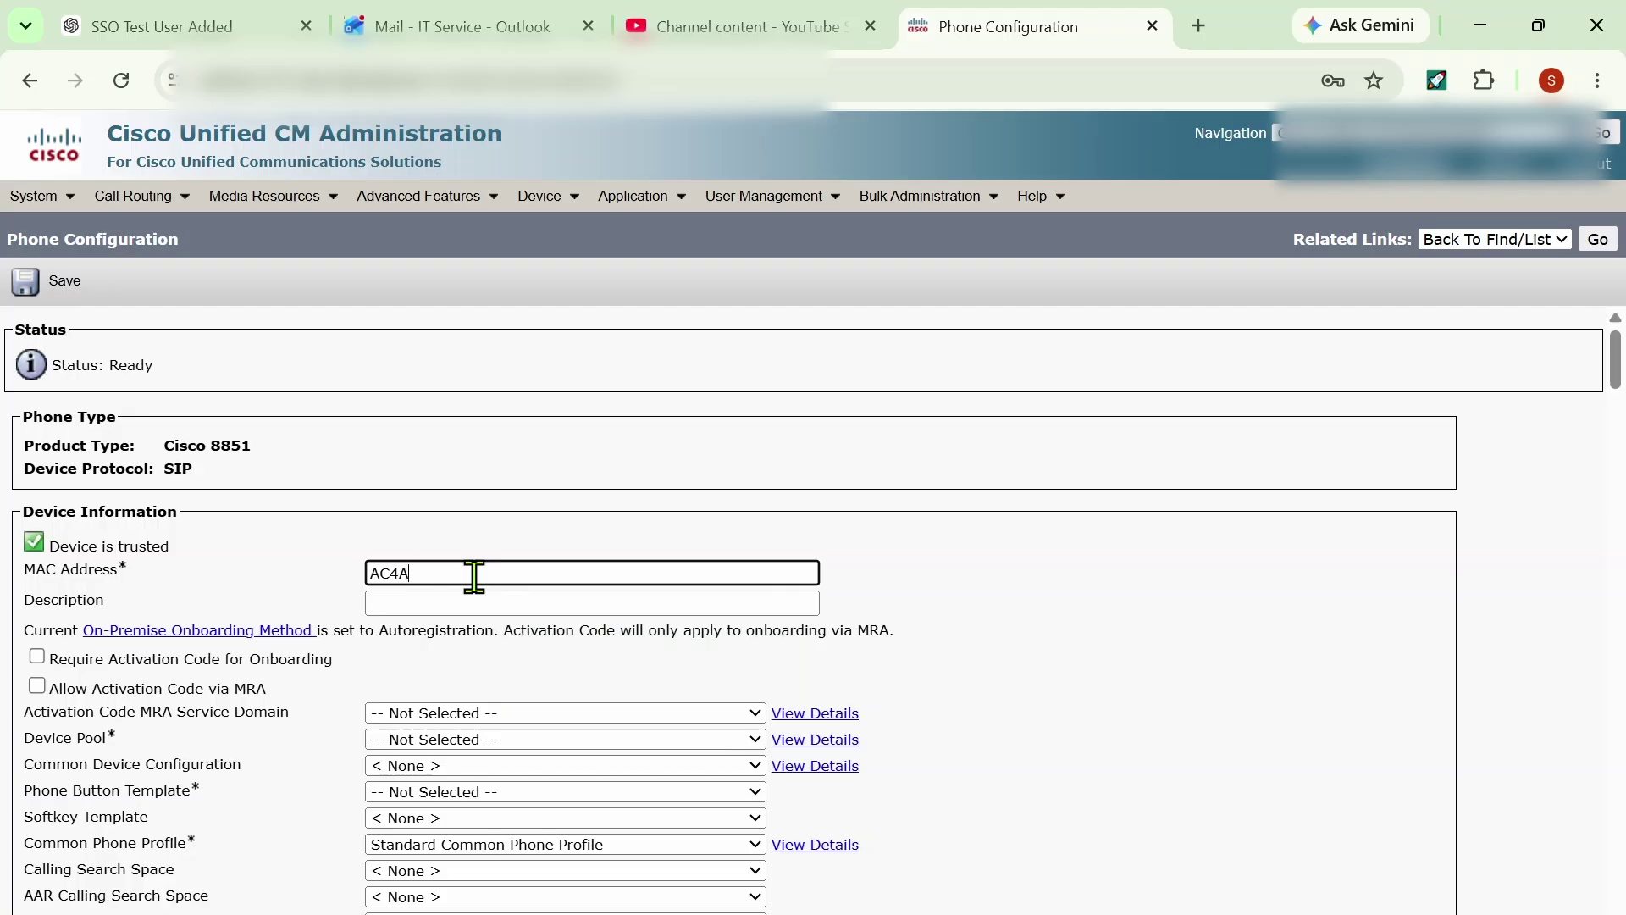
pyautogui.write('56922EEA')
pyautogui.press('Tab')
pyautogui.write('Rece')
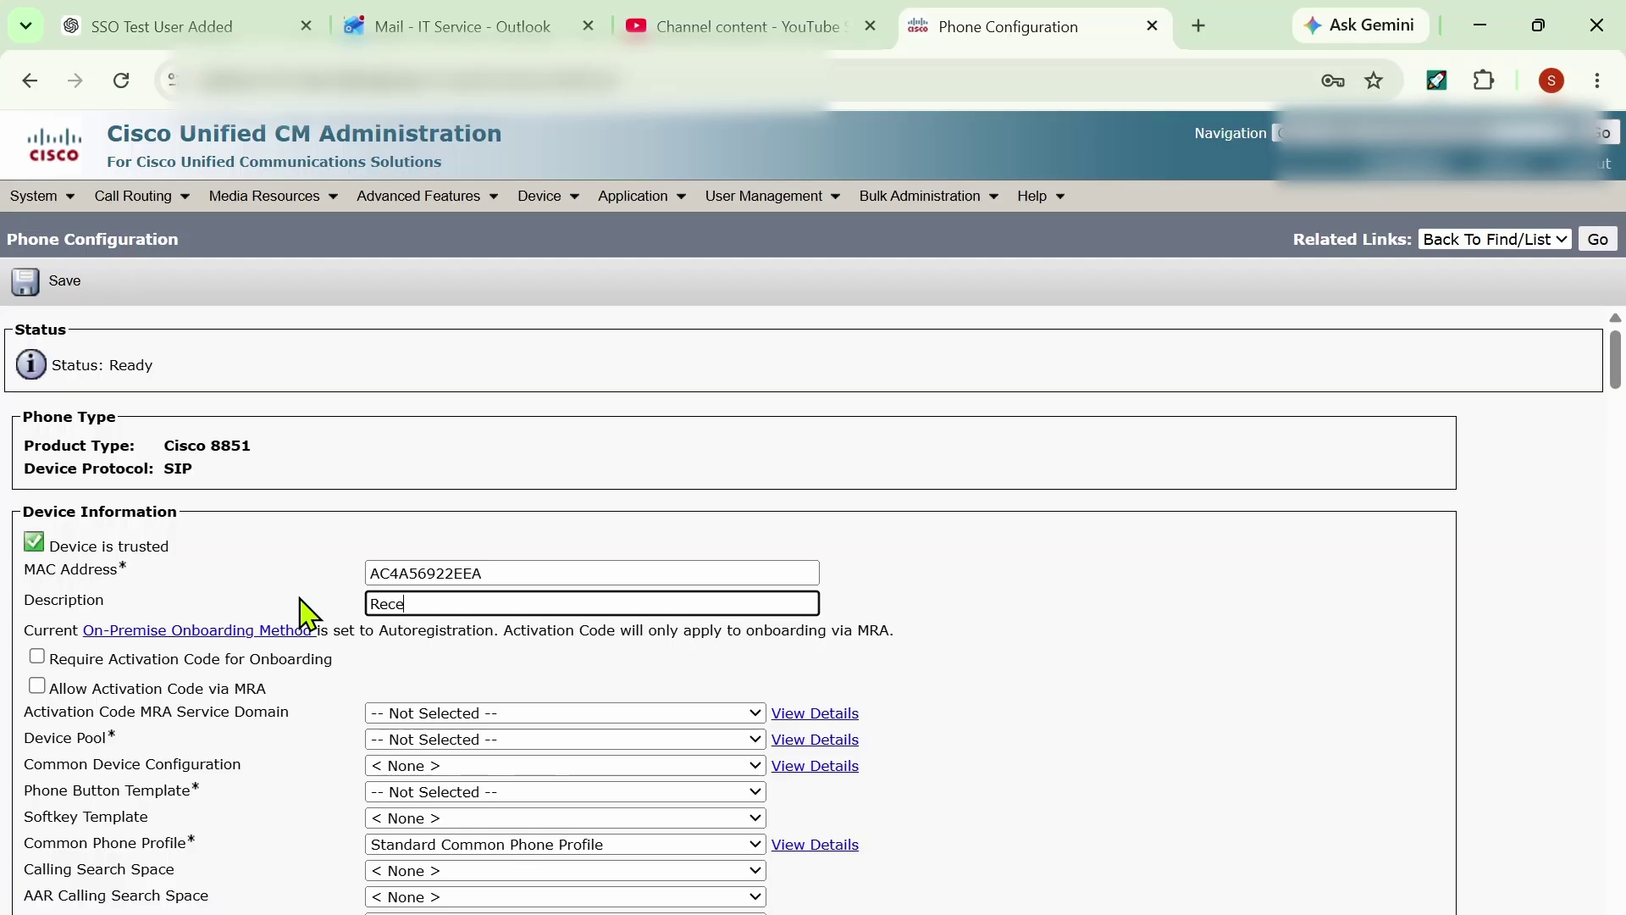
pyautogui.write('ption Block')
pyautogui.write('A 2001-KEM')
# - Set the phone's device pool to Default
pyautogui.scroll(-2, 601, 629)
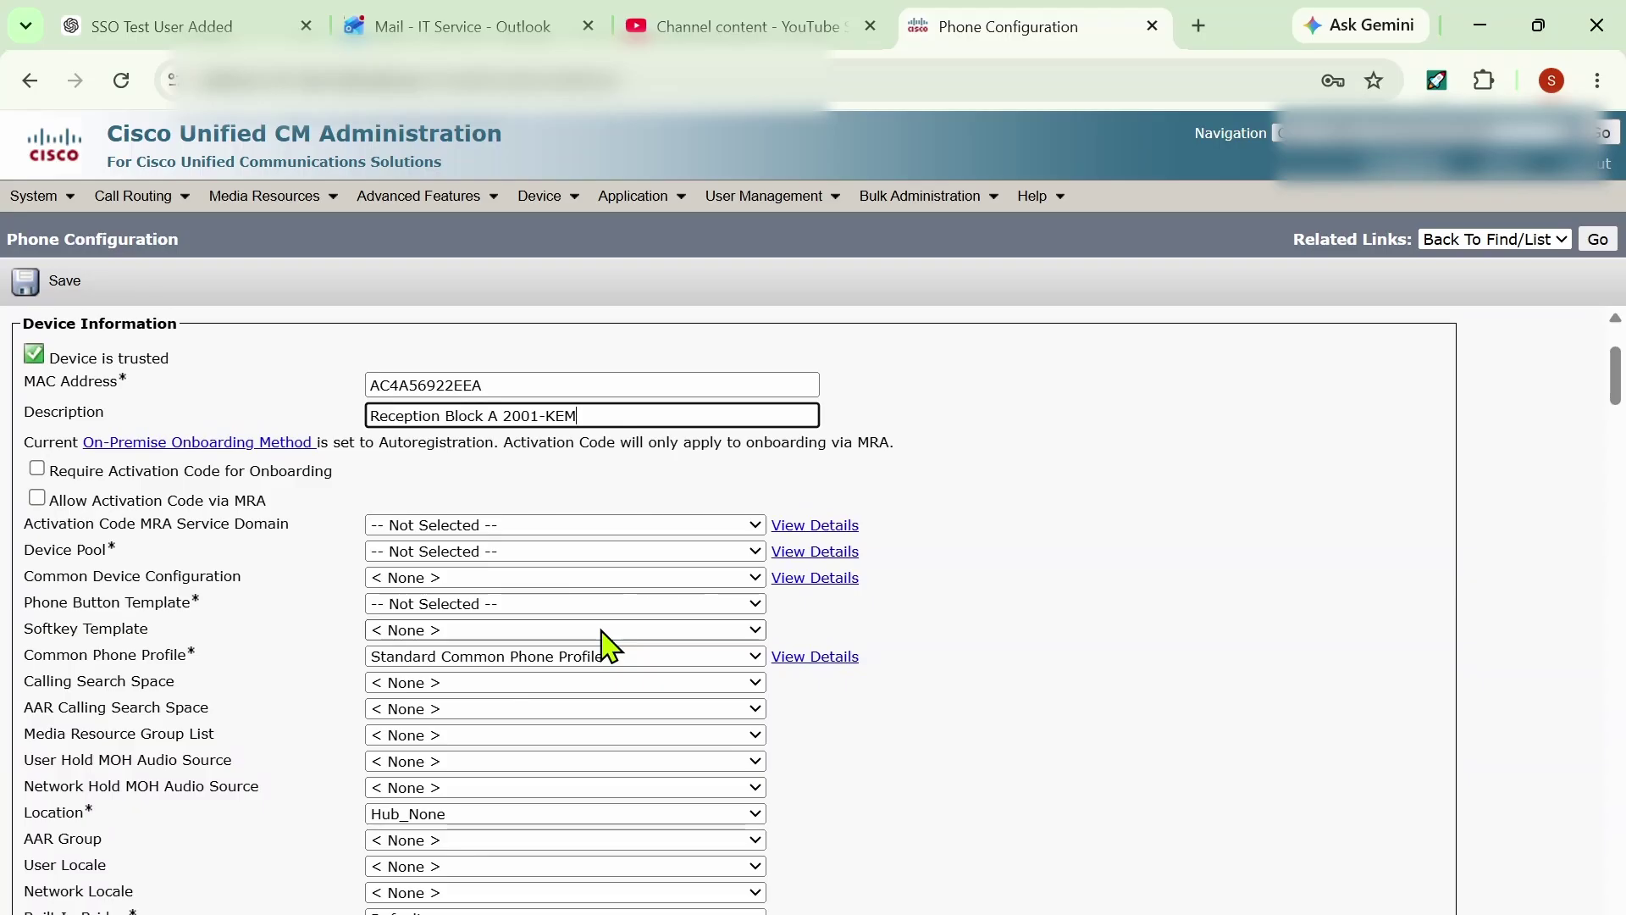
pyautogui.click(506, 552)
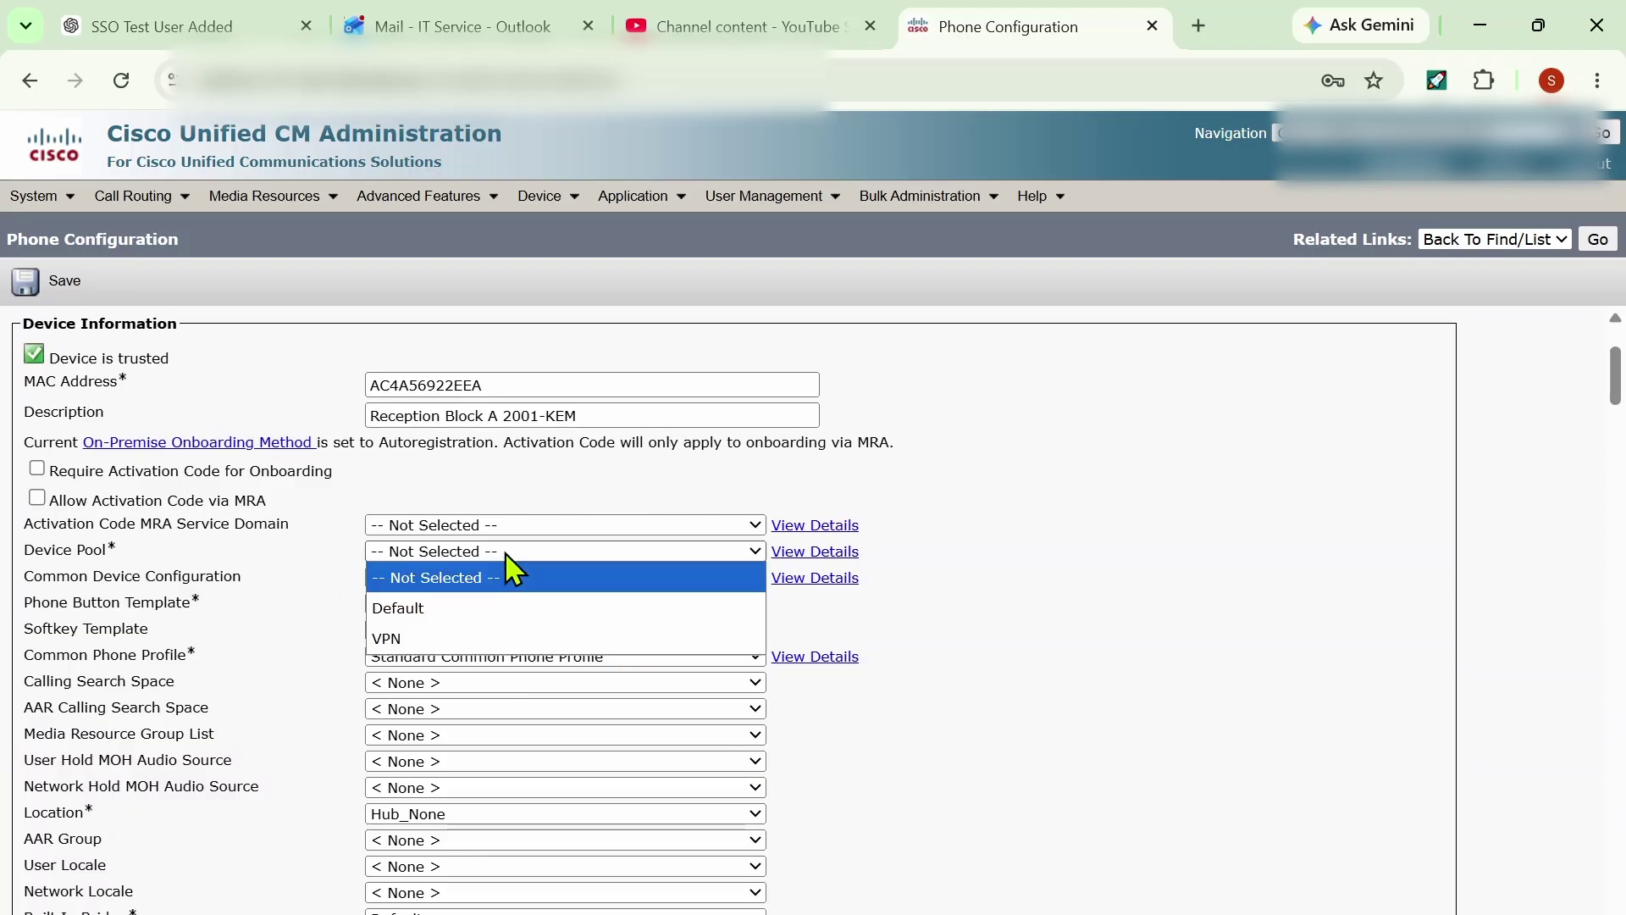
pyautogui.click(447, 613)
# - Set the phone button template to Standard 8851 SIP
pyautogui.scroll(-2, 520, 631)
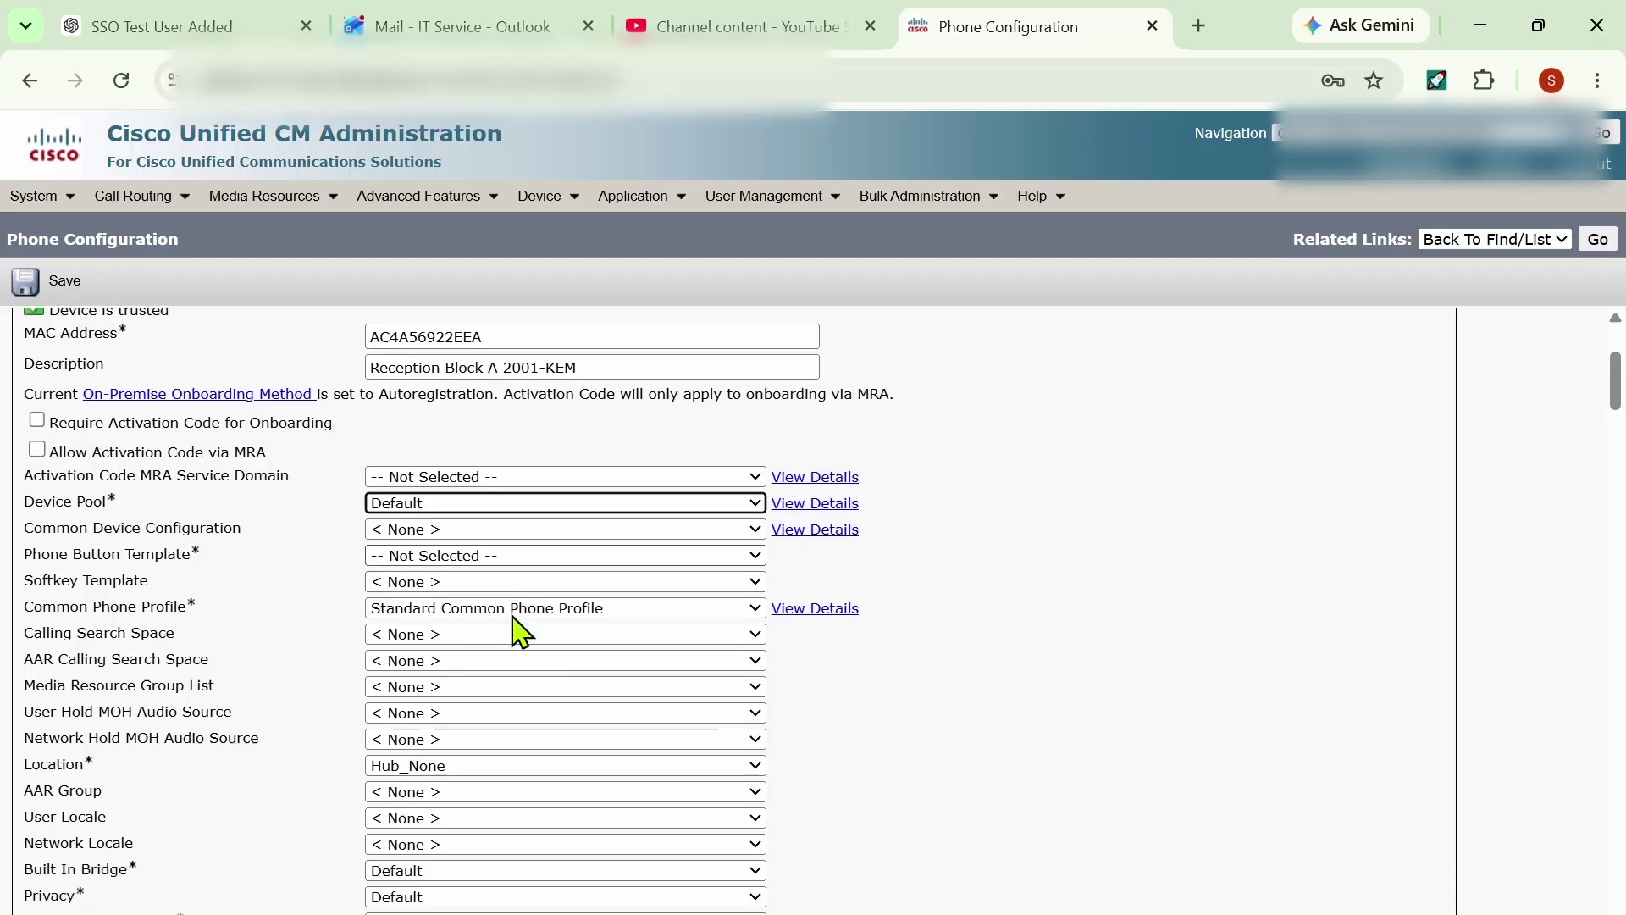
pyautogui.click(584, 499)
pyautogui.scroll(-12, 625, 618)
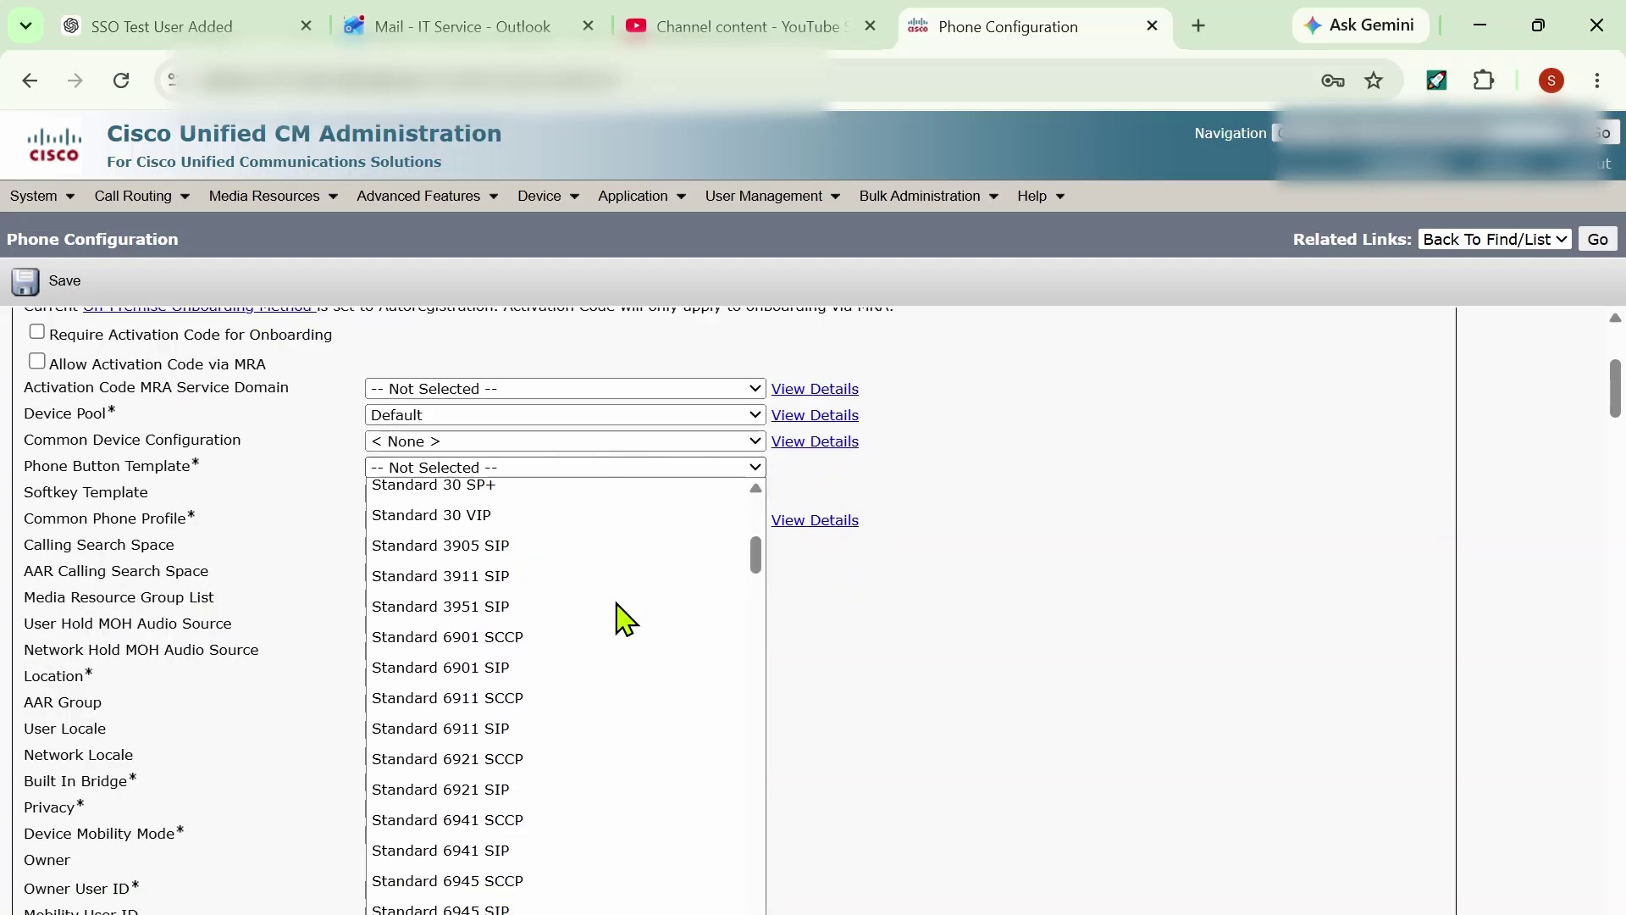
pyautogui.scroll(-10, 618, 619)
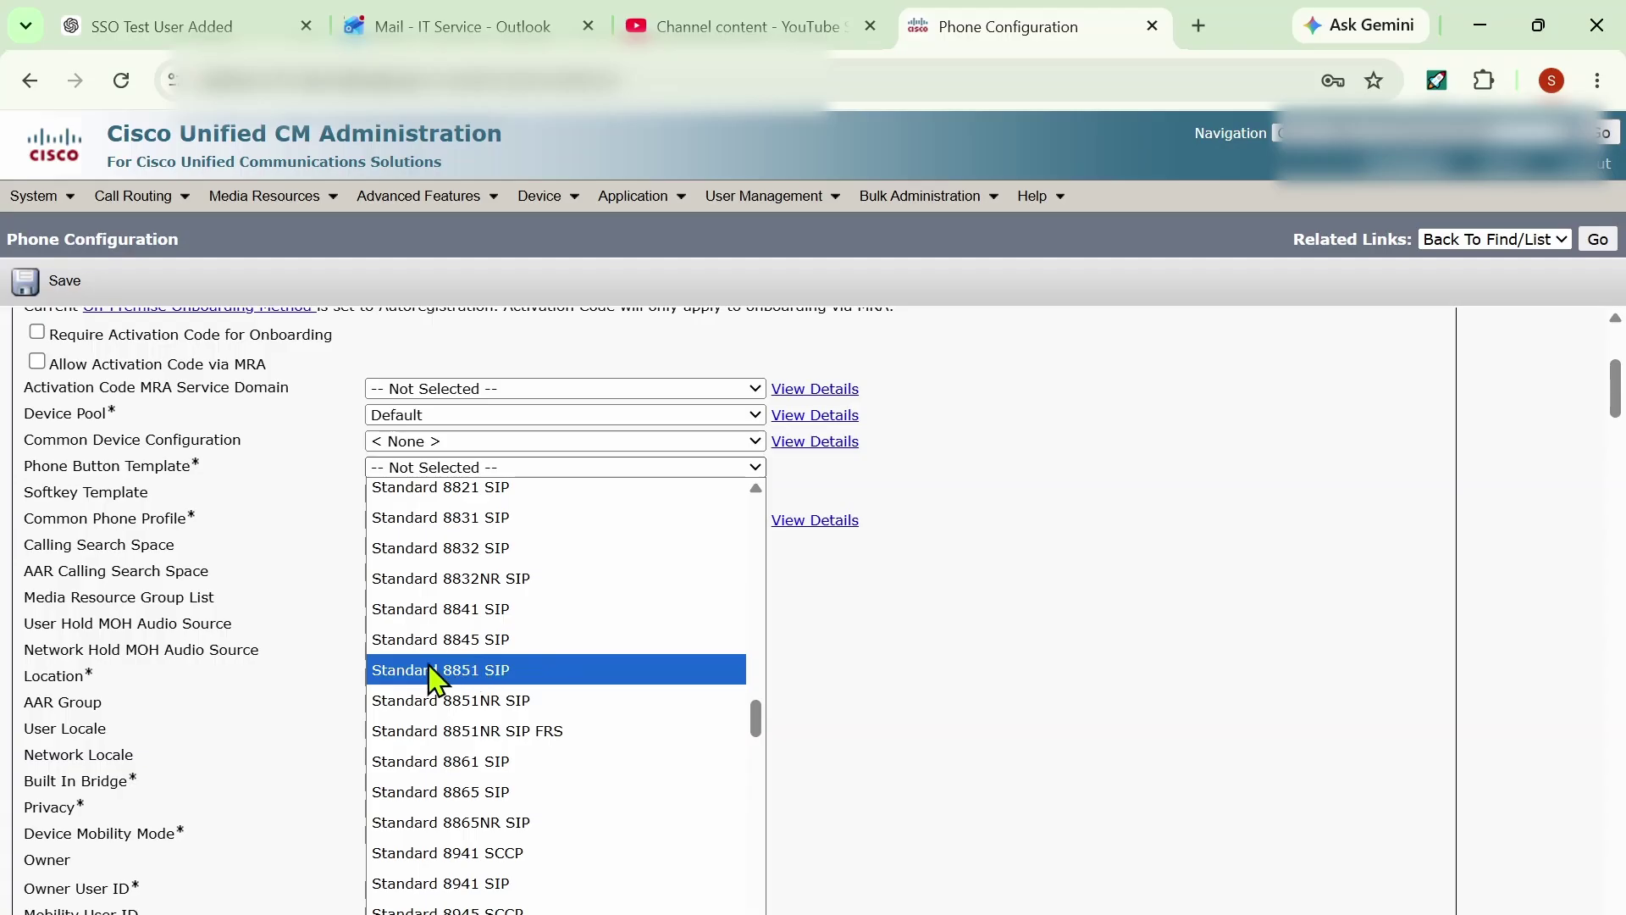
pyautogui.scroll(-1, 493, 687)
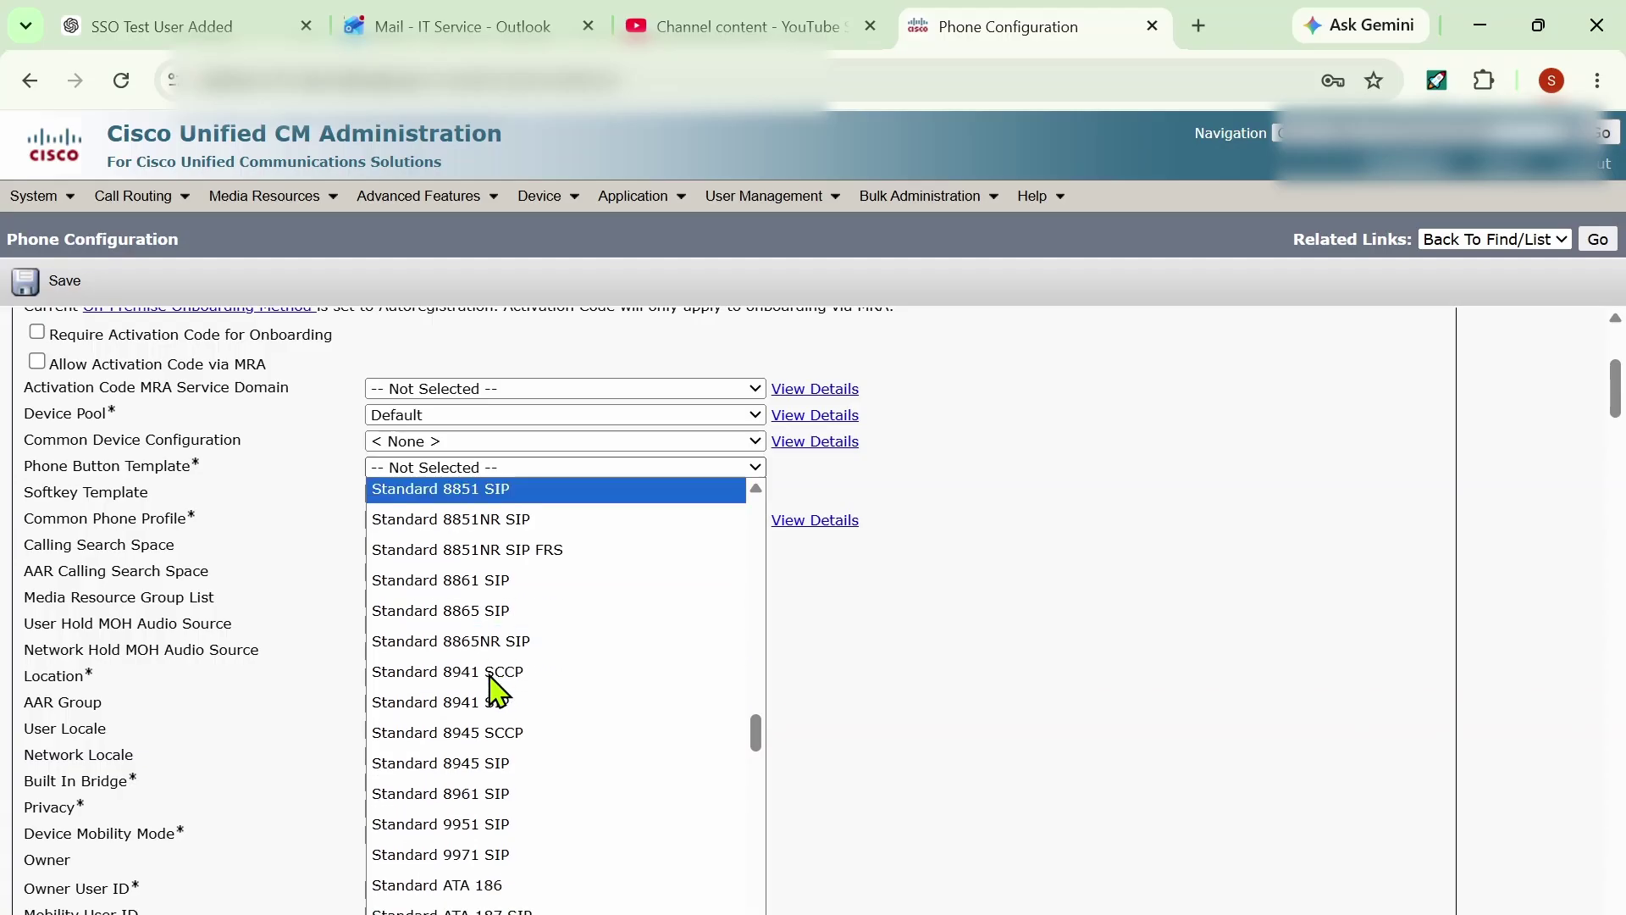
pyautogui.scroll(3, 493, 686)
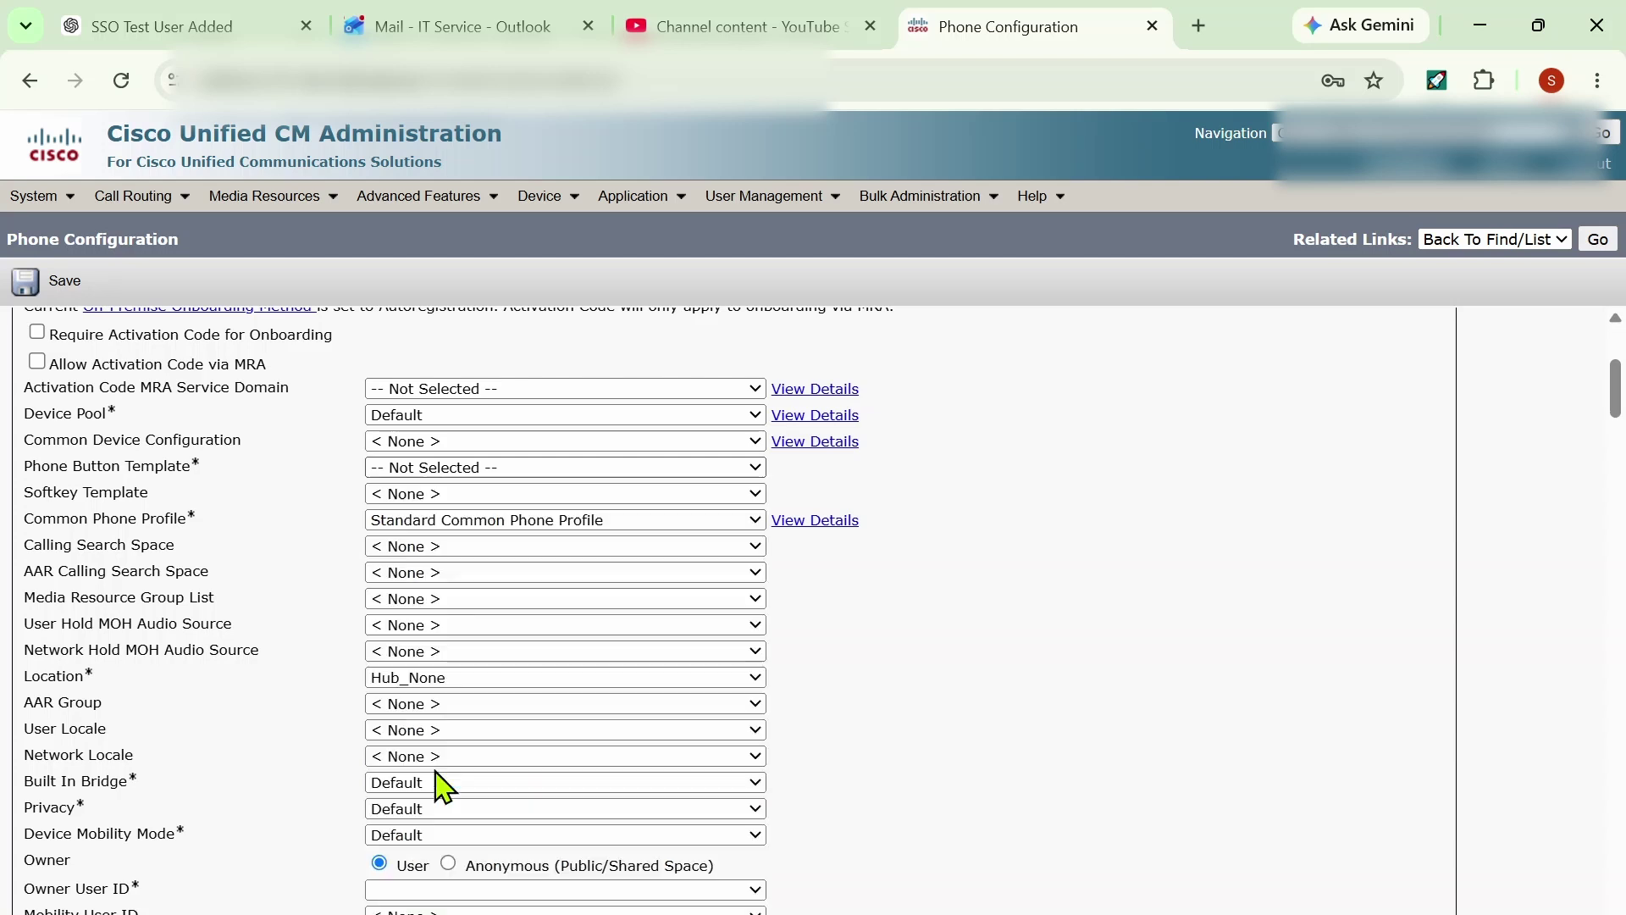
pyautogui.click(441, 774)
# - Assign the Standard Feature softkey template to the phone
pyautogui.click(441, 497)
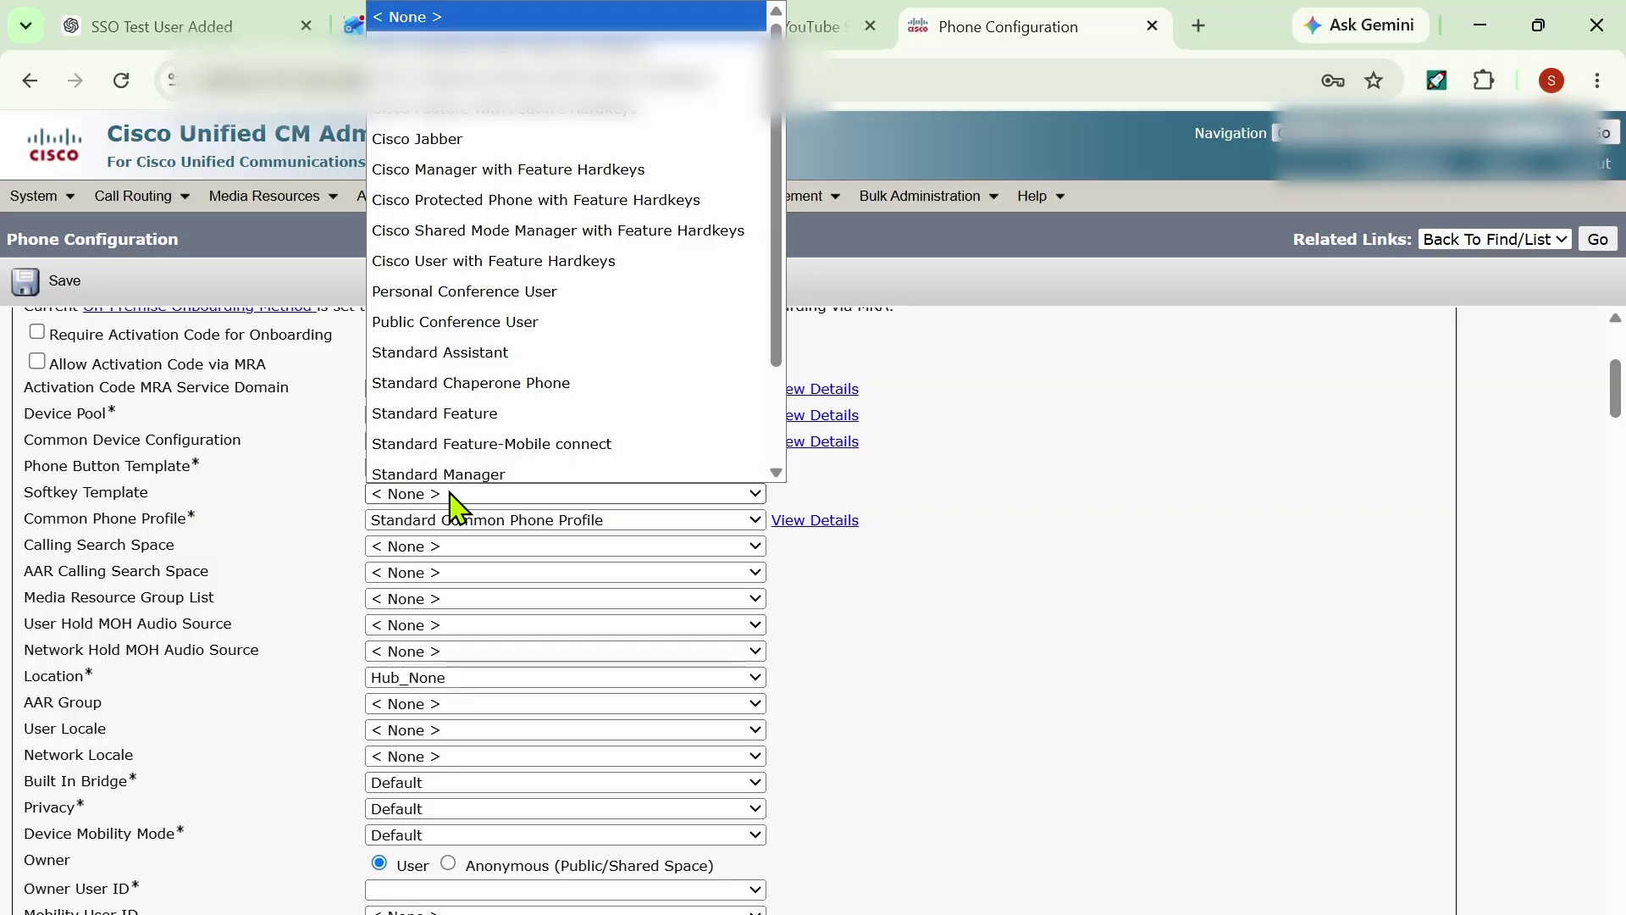
pyautogui.scroll(-1, 481, 415)
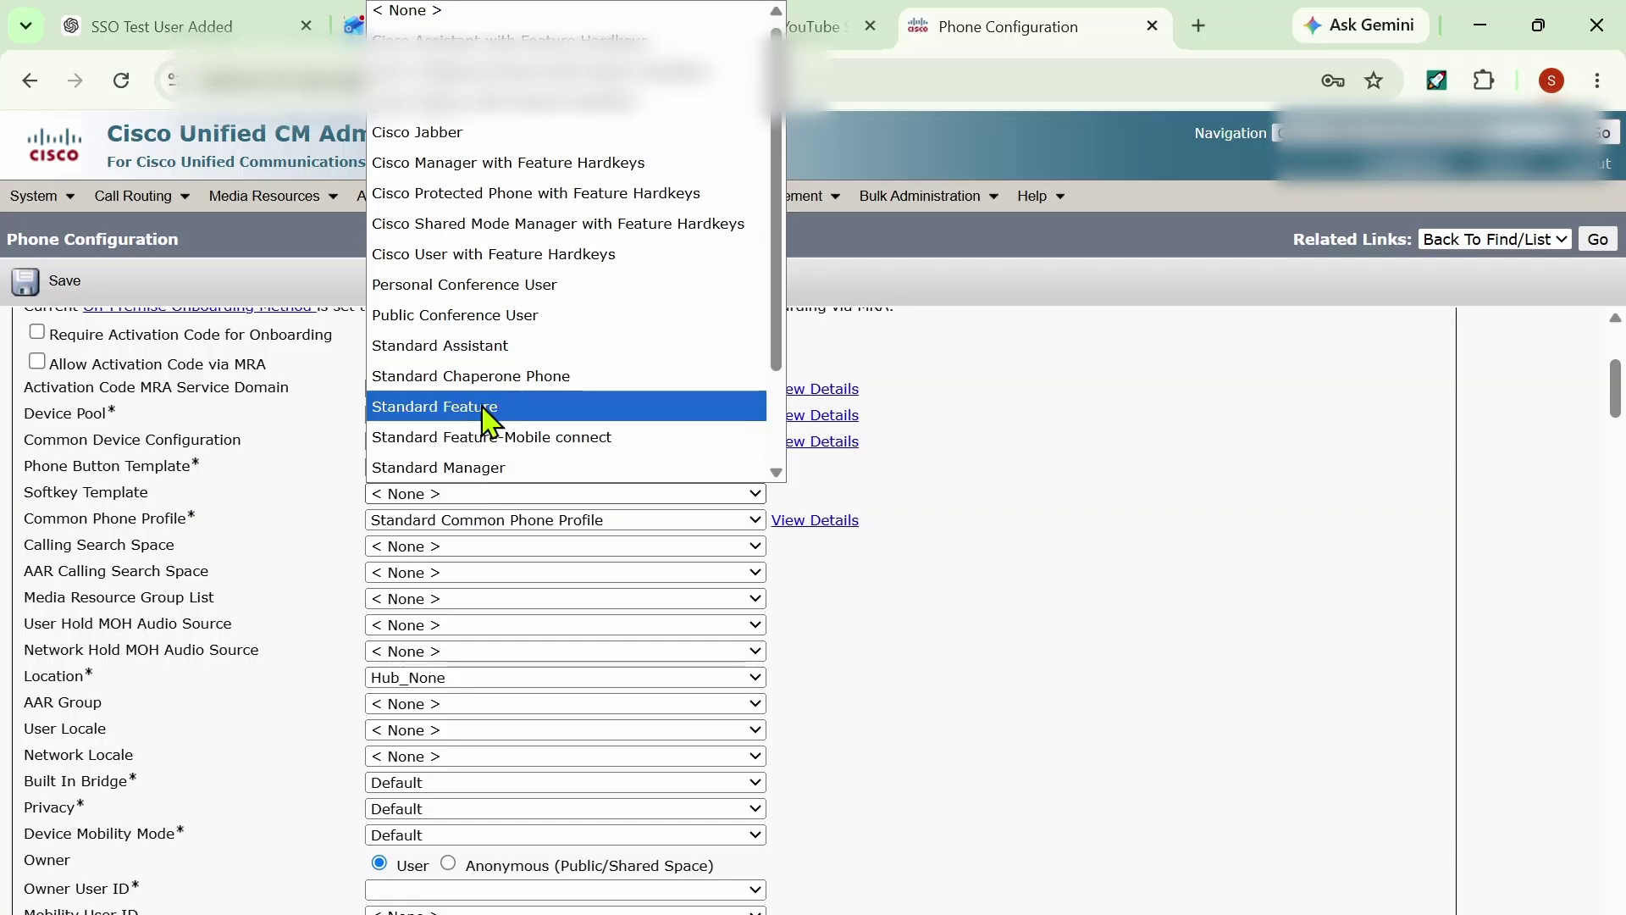
pyautogui.click(487, 417)
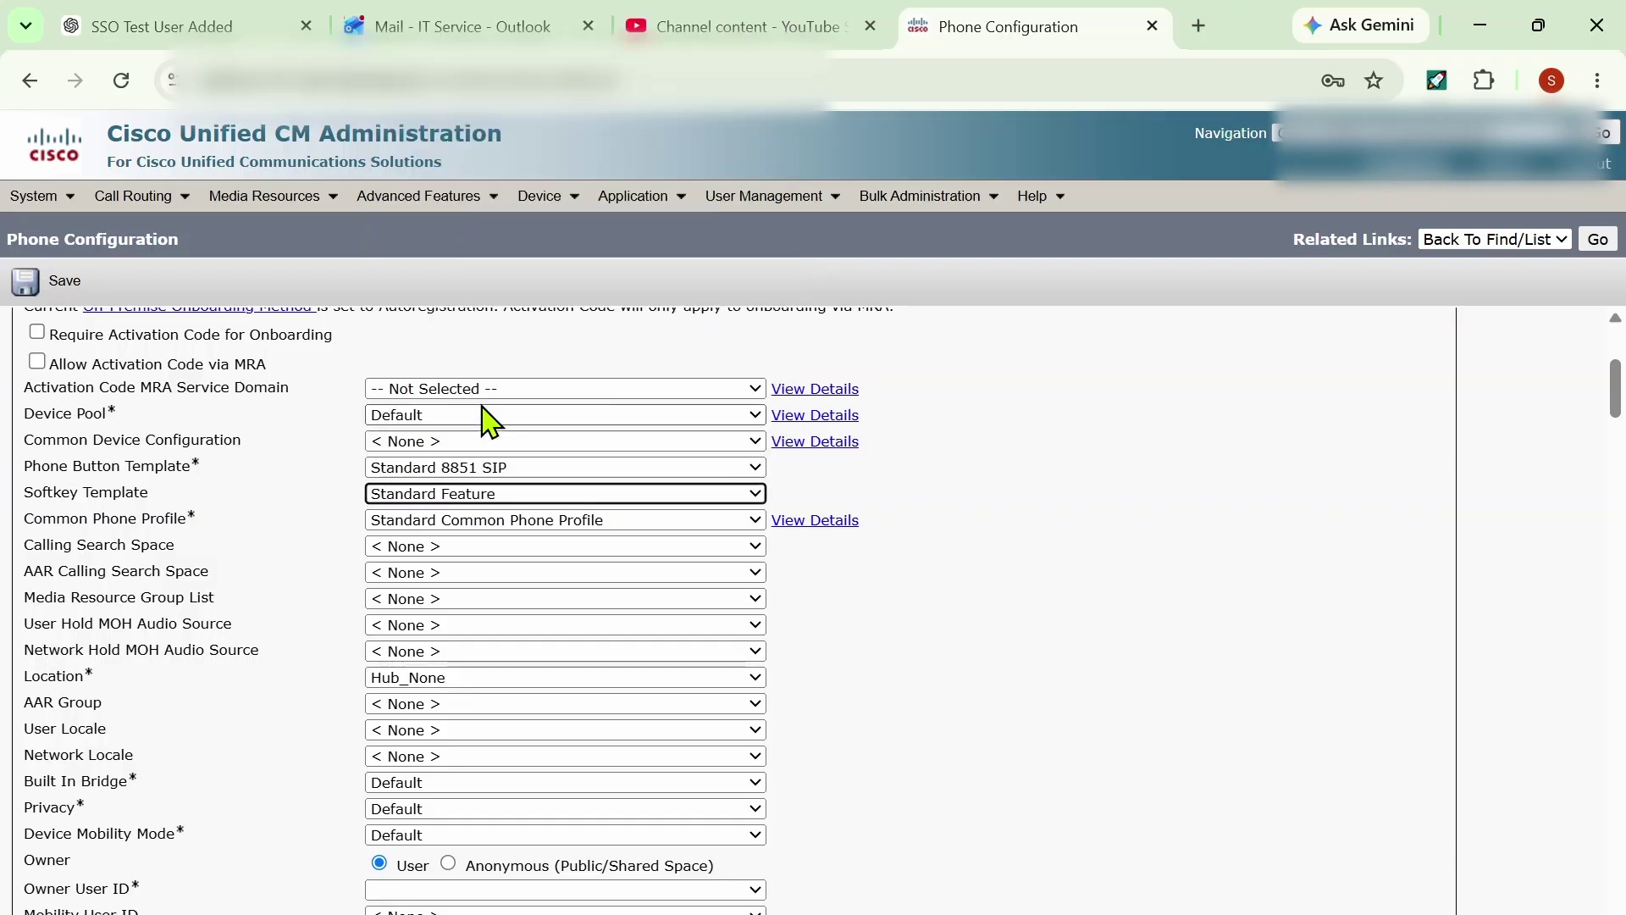
# - Set both the Calling Search Space and the AAR Calling Search Space to LD_CSS
pyautogui.click(461, 547)
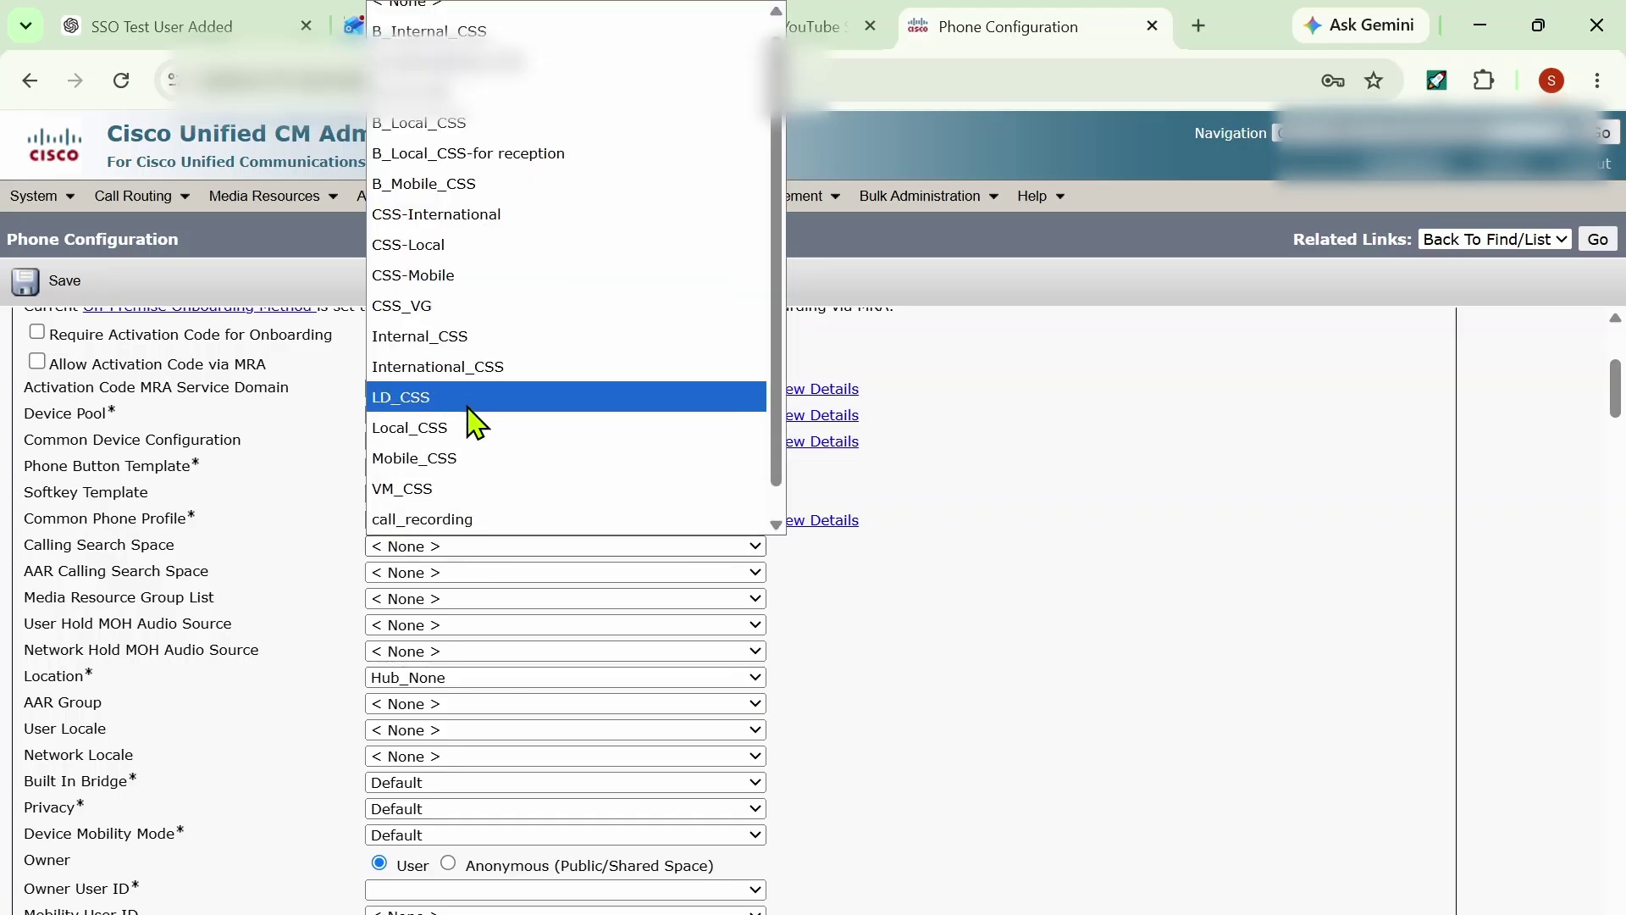
pyautogui.click(477, 422)
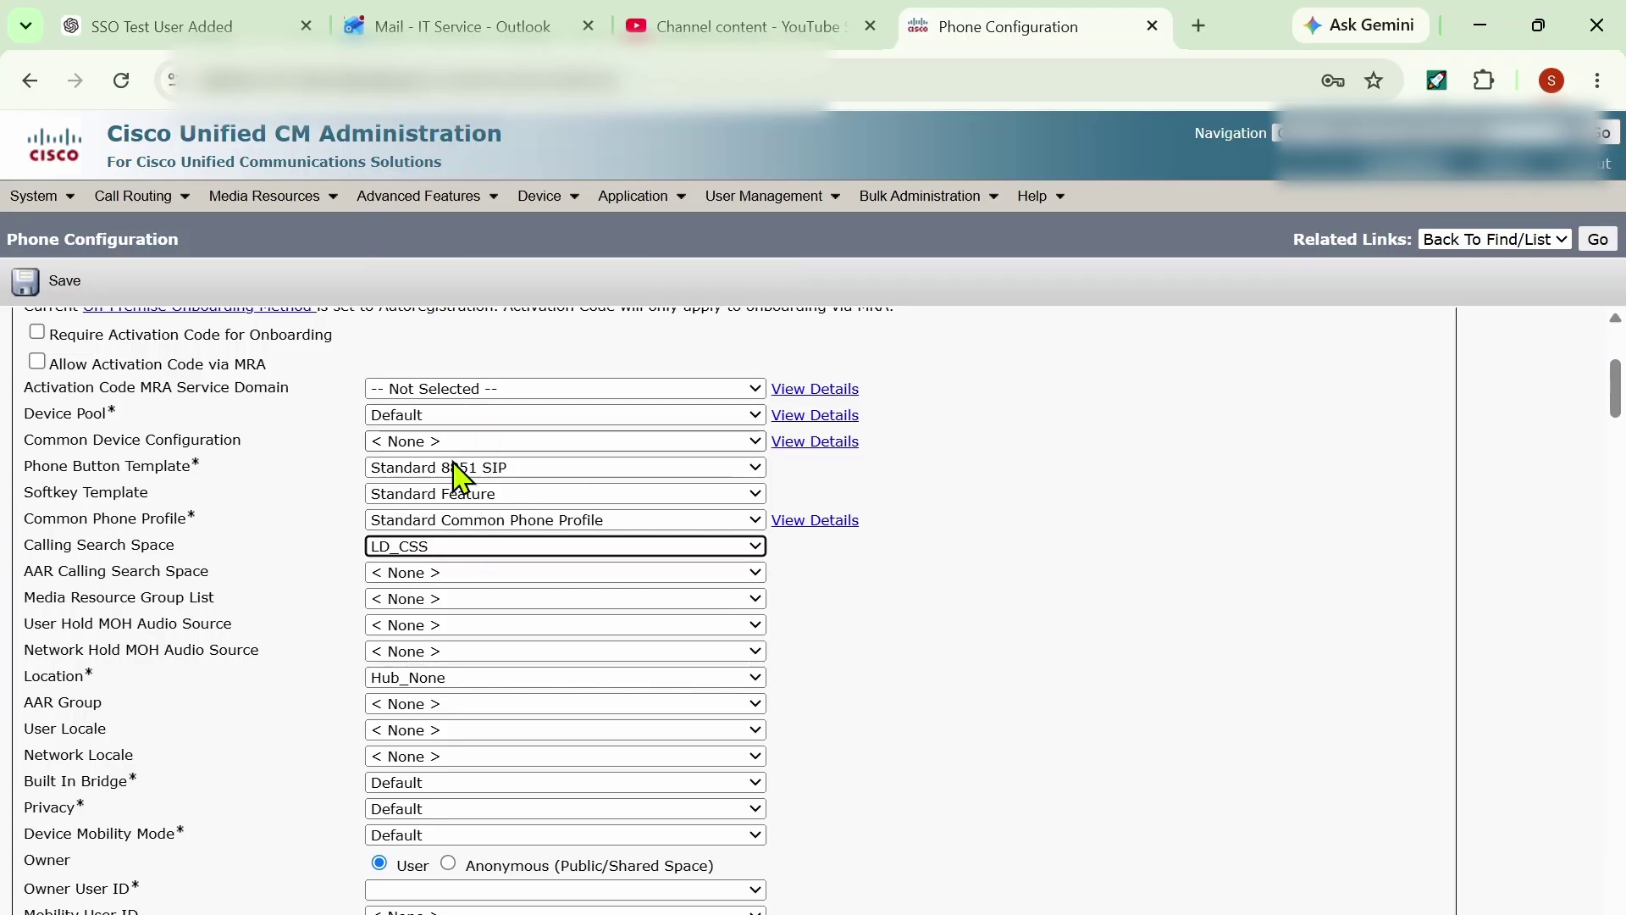
pyautogui.click(438, 573)
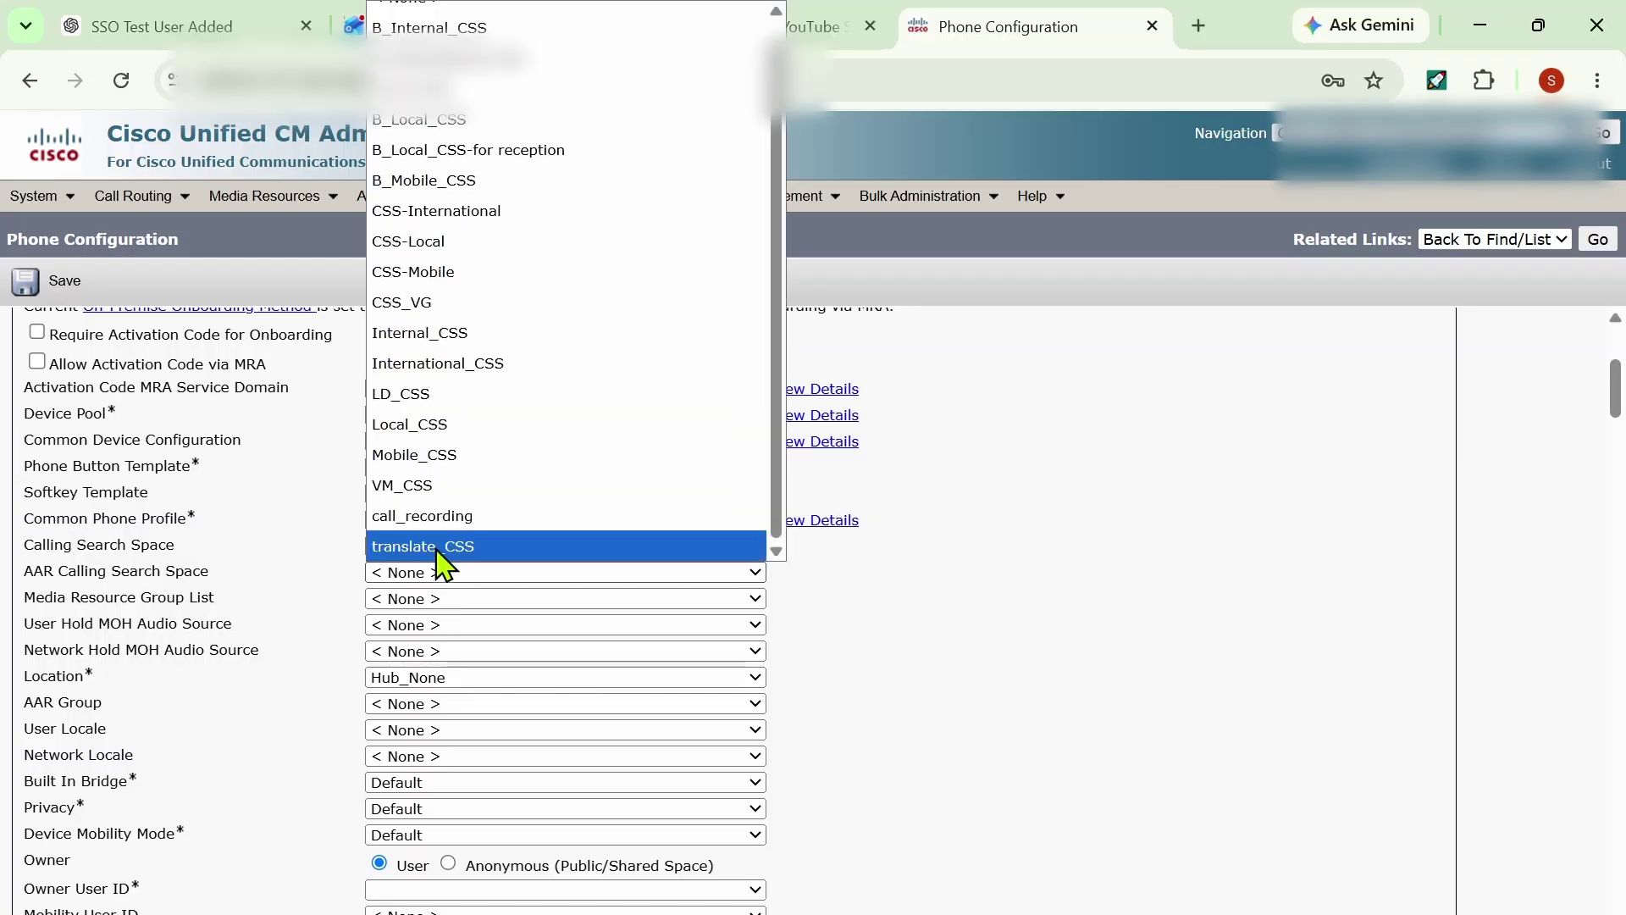
pyautogui.click(455, 396)
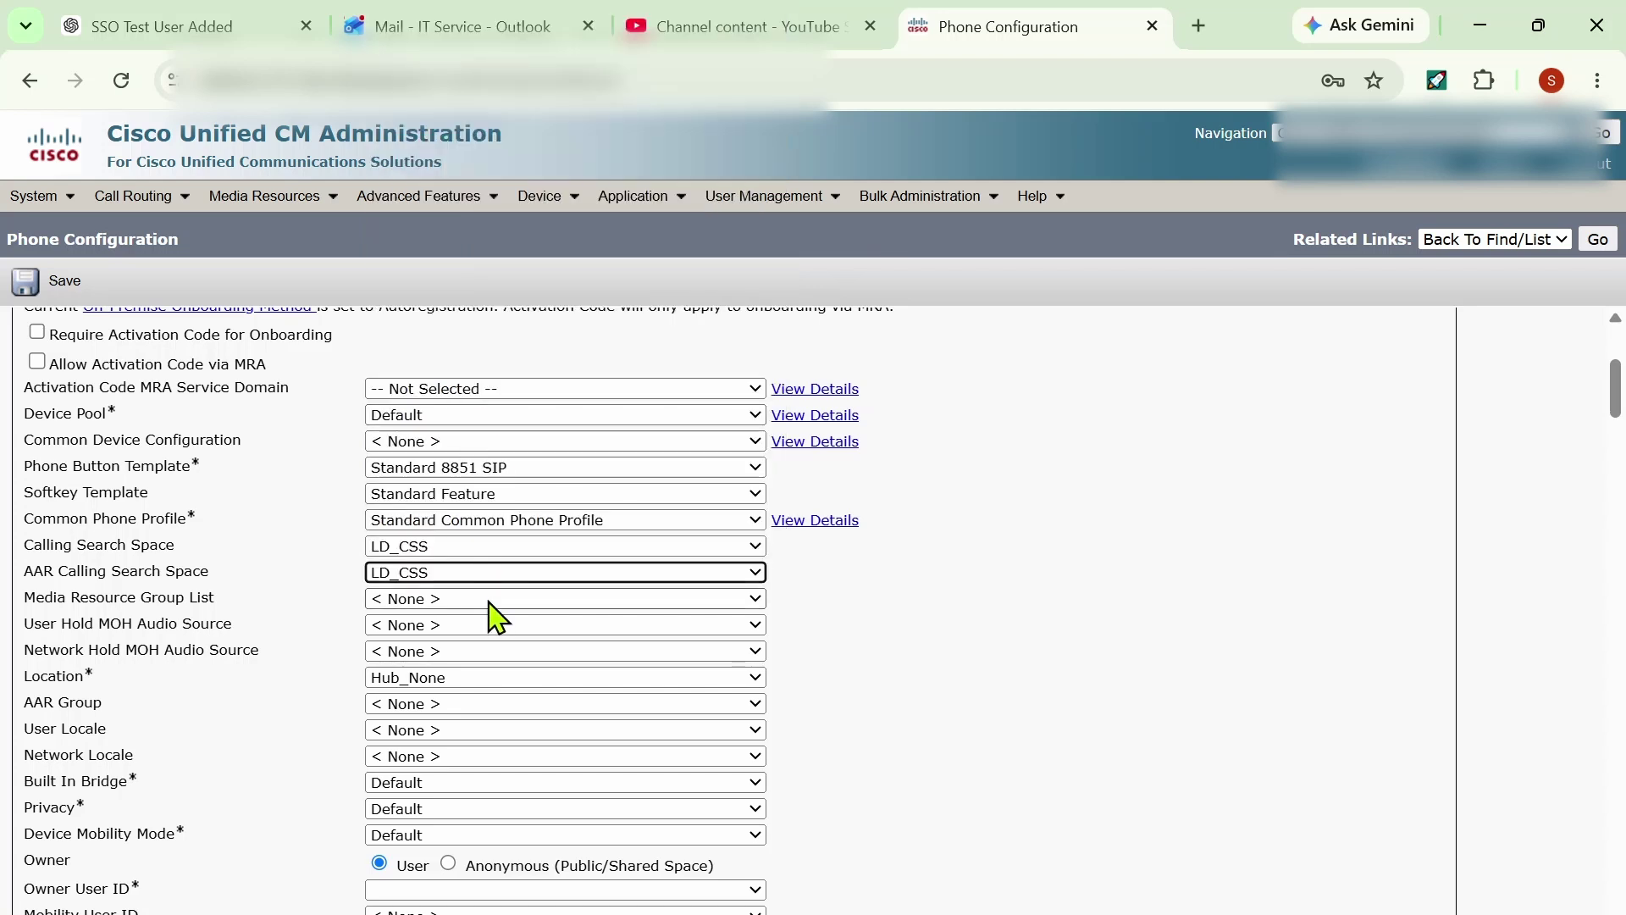
# - Set the phone's owner to Anonymous (Public/Shared Space) in the device information
pyautogui.scroll(-2, 491, 616)
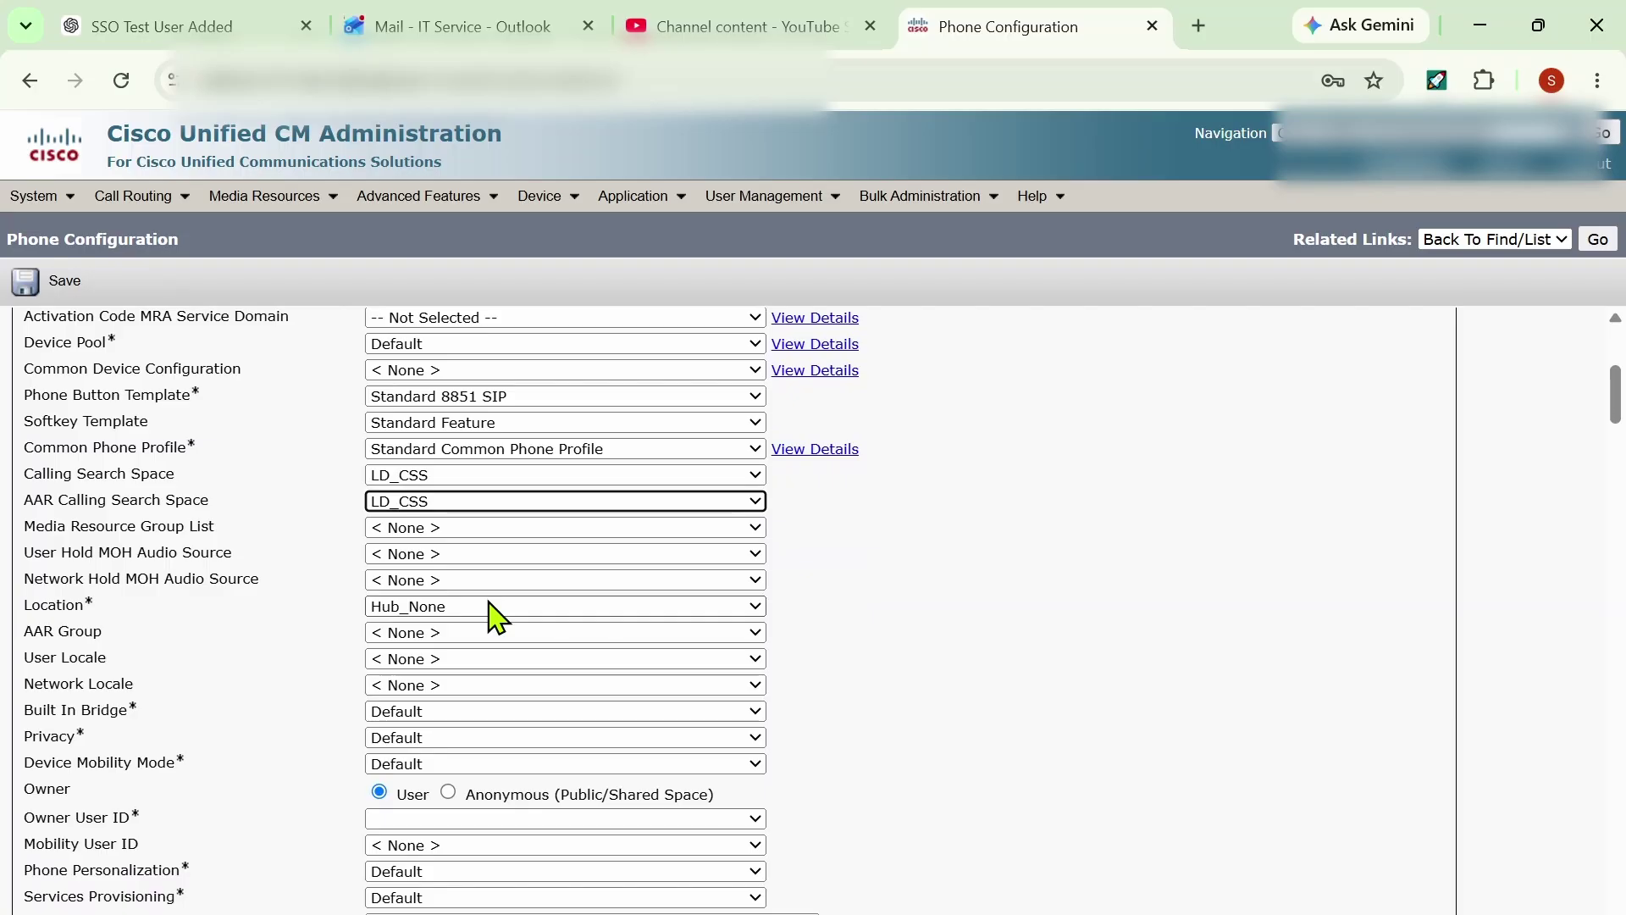
pyautogui.scroll(-3, 495, 615)
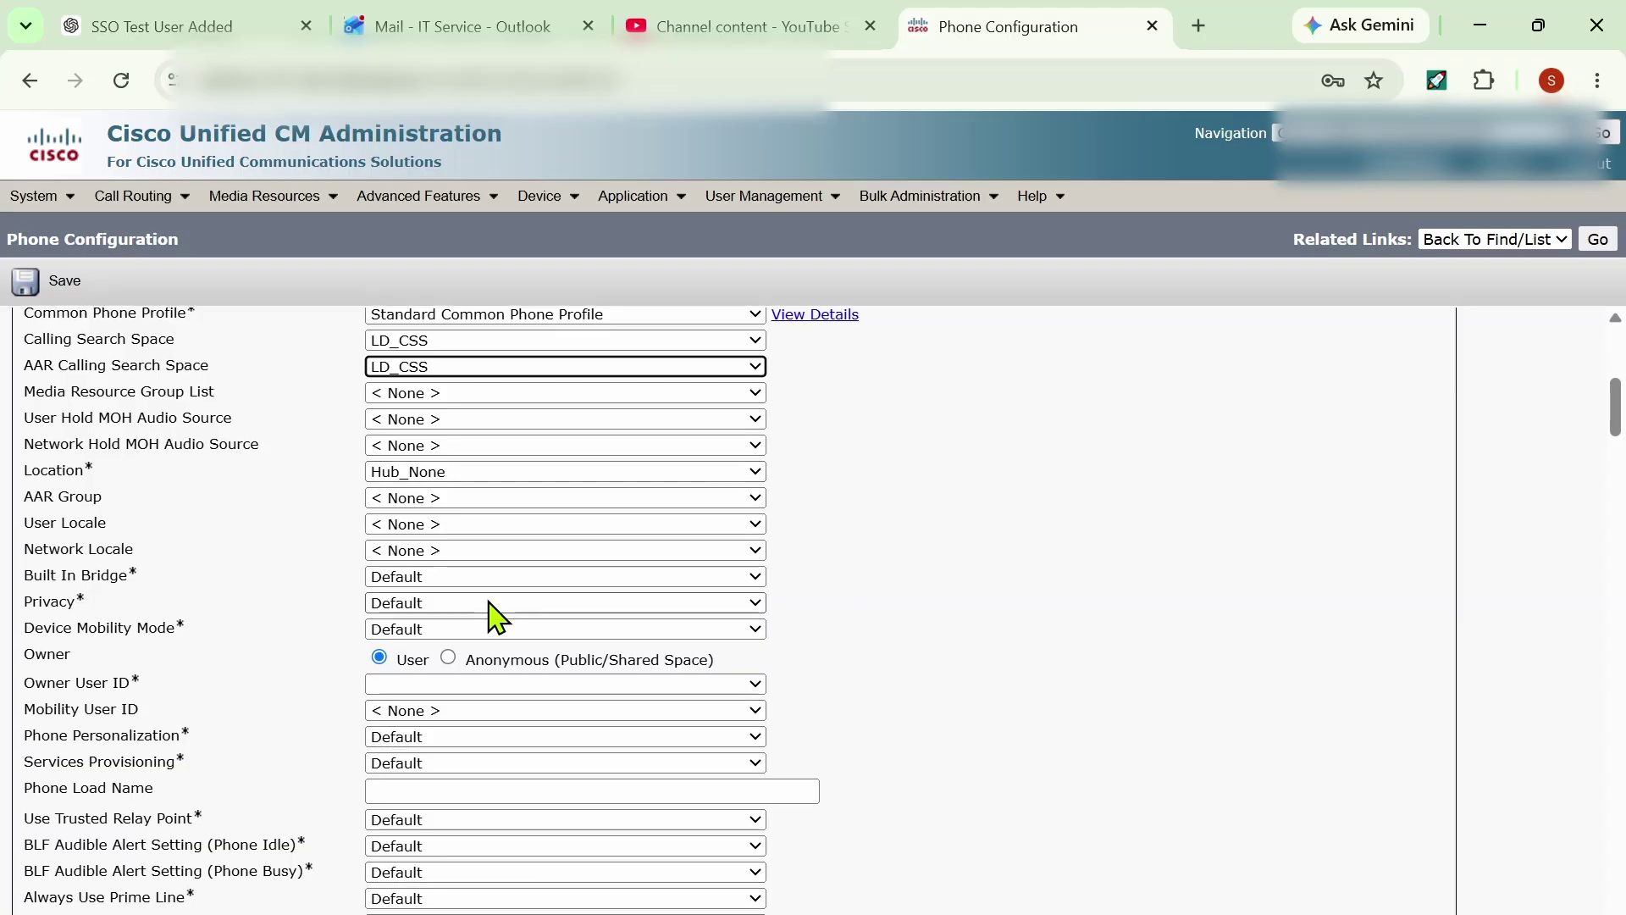
pyautogui.click(489, 600)
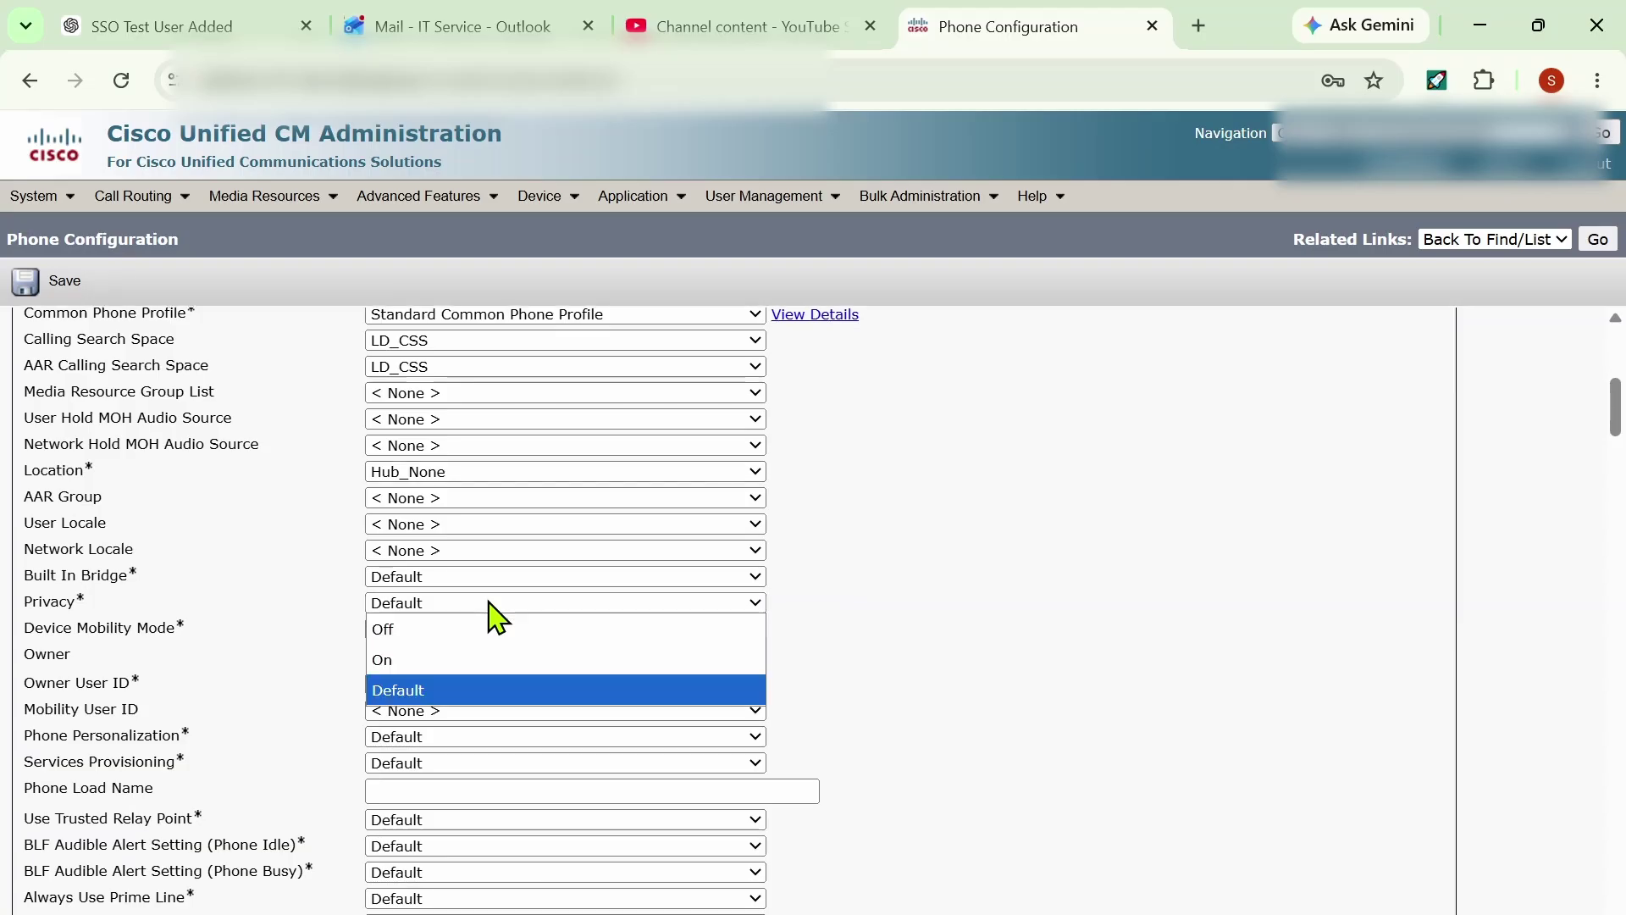
pyautogui.click(894, 636)
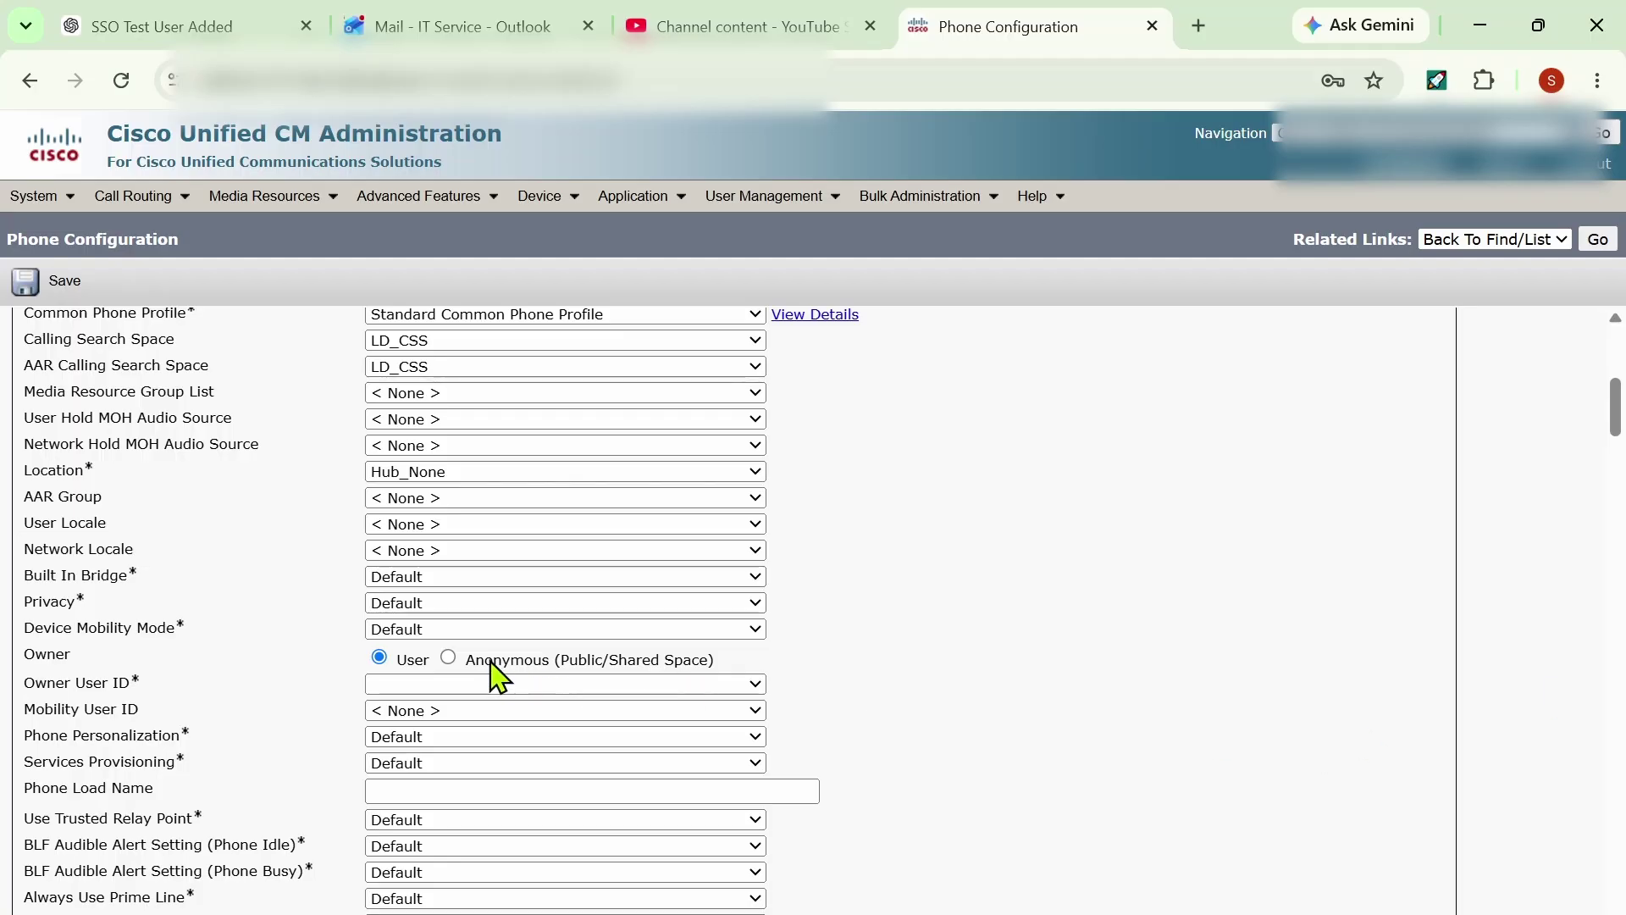
pyautogui.click(448, 658)
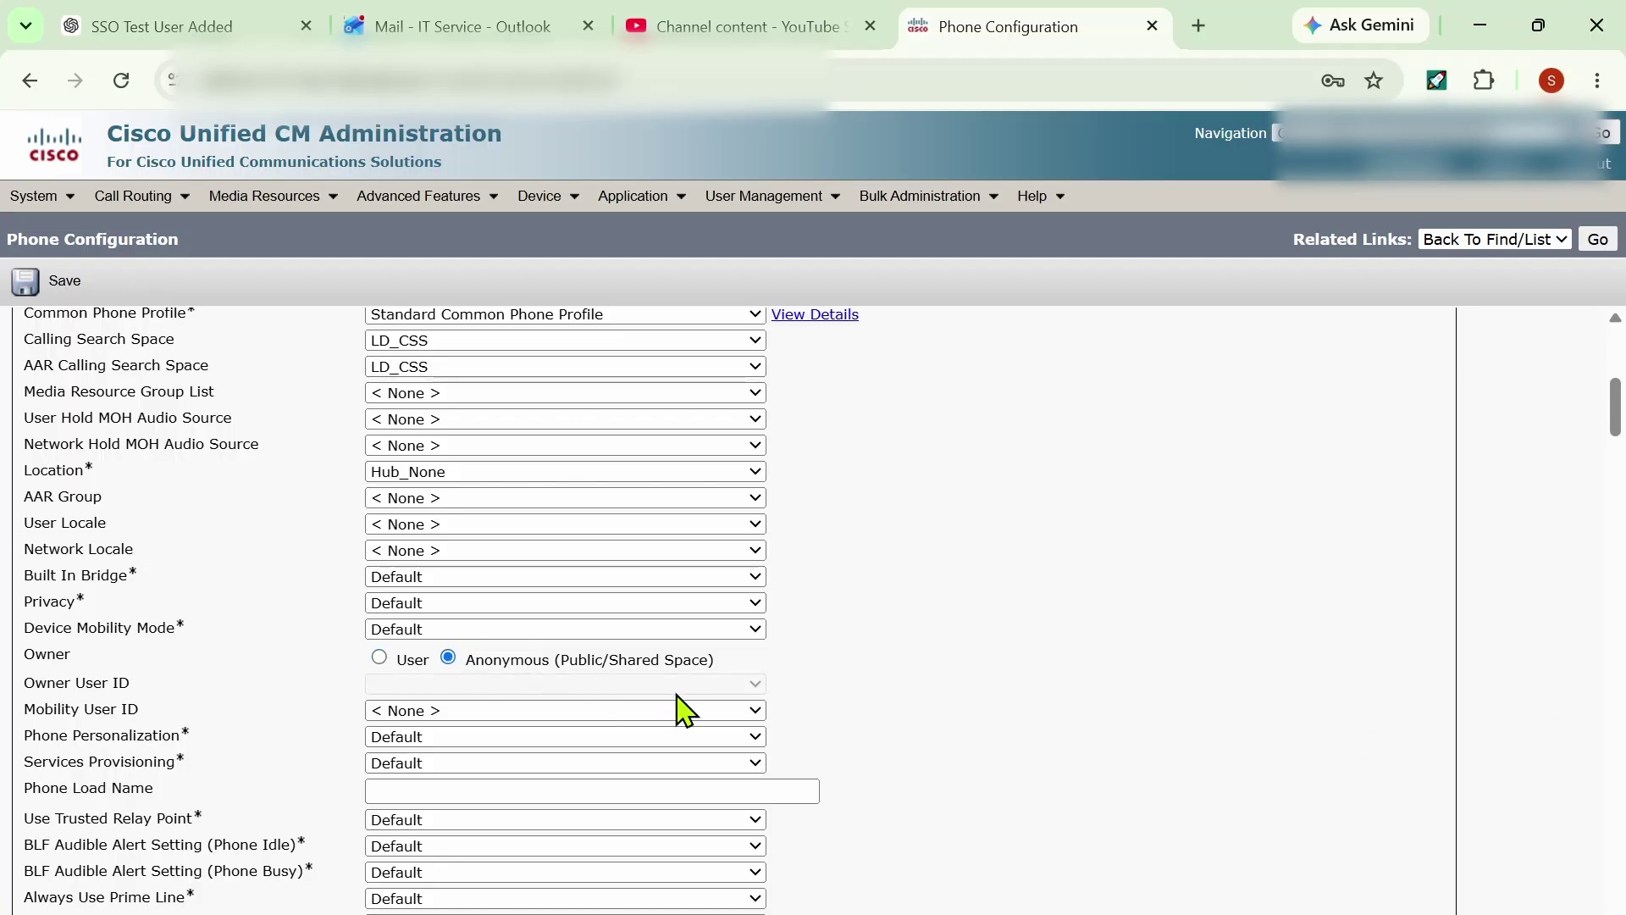
# - Set the phone's Device Security Profile to Cisco 8851 - Standard SIP Non-Secure Profile in the protocol-specific information
pyautogui.scroll(-1, 678, 708)
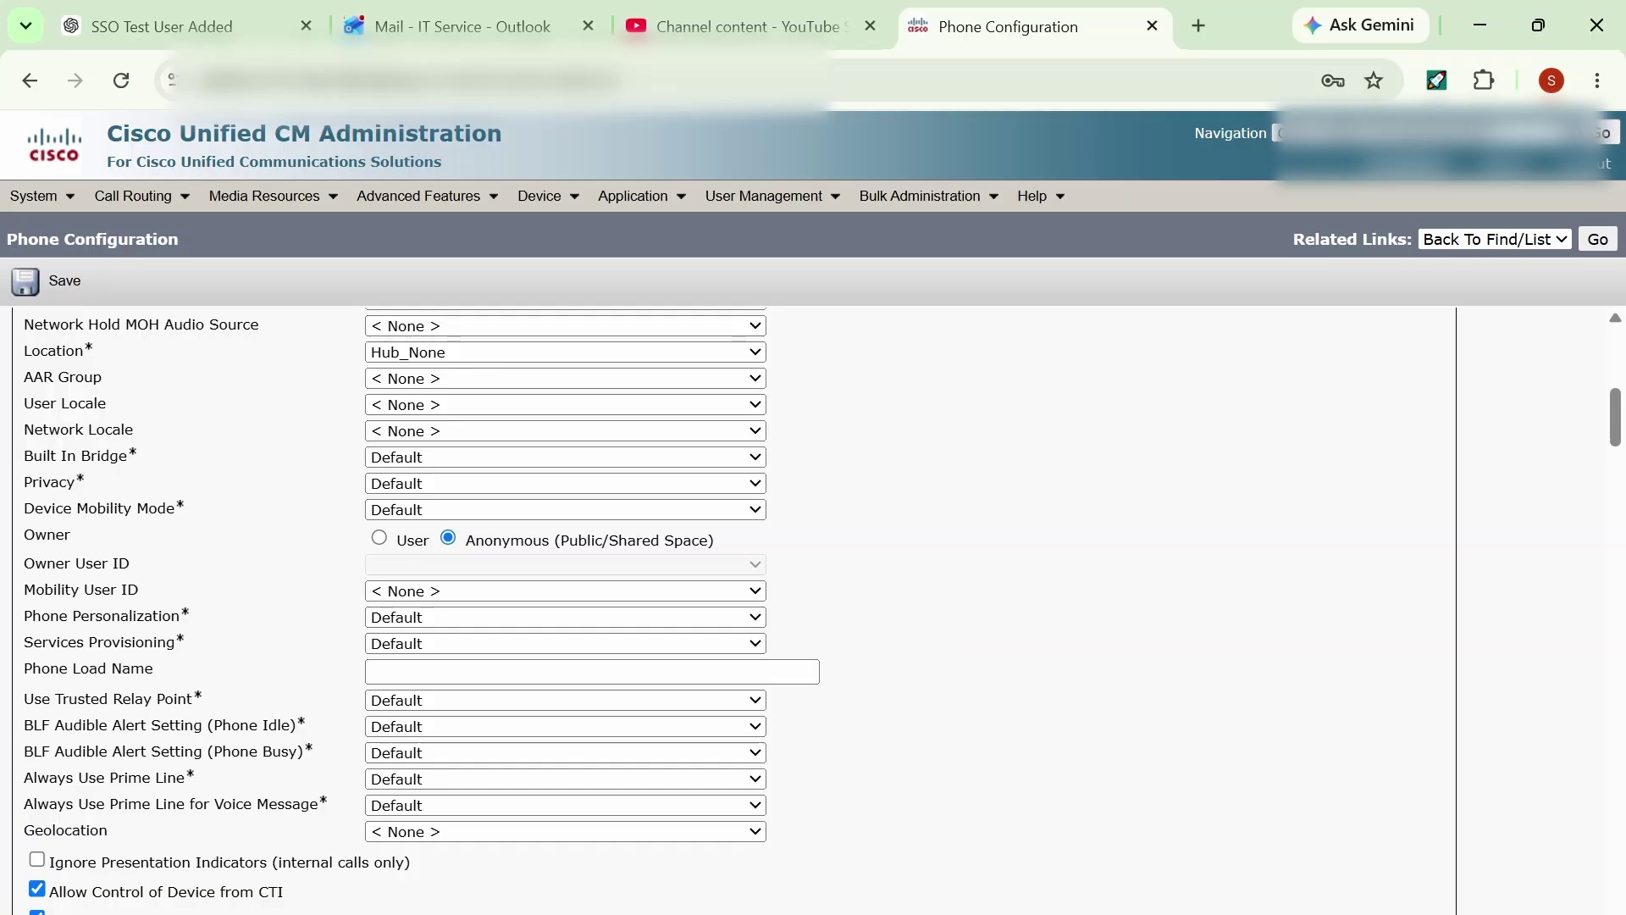
pyautogui.scroll(-4, 241, 711)
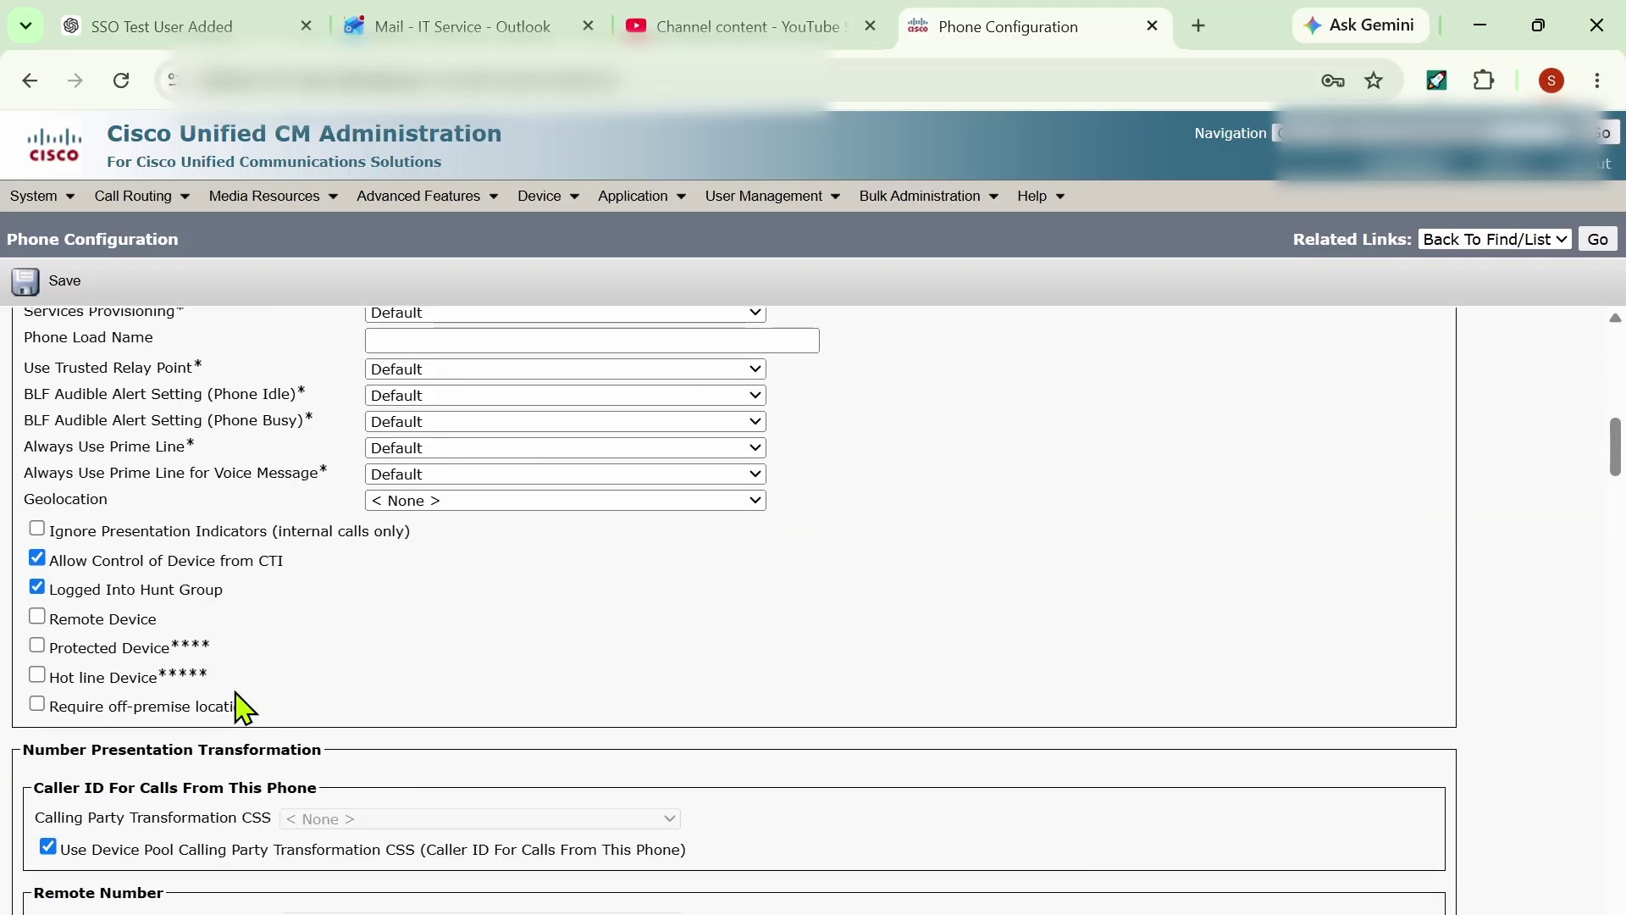
pyautogui.scroll(-2, 241, 707)
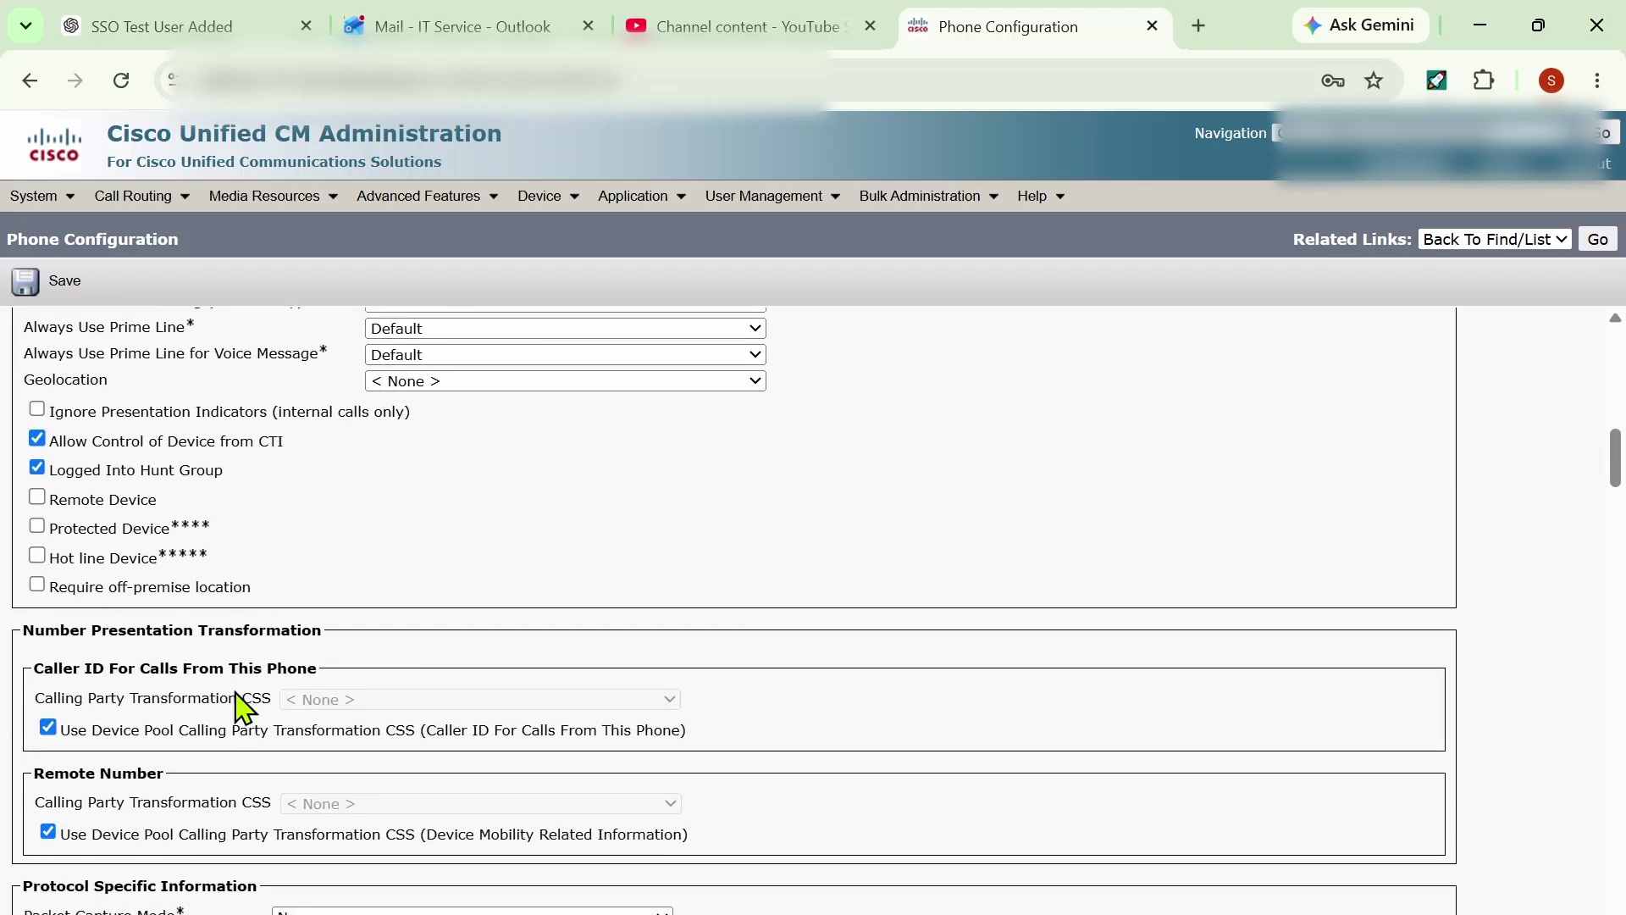
pyautogui.scroll(-3, 241, 707)
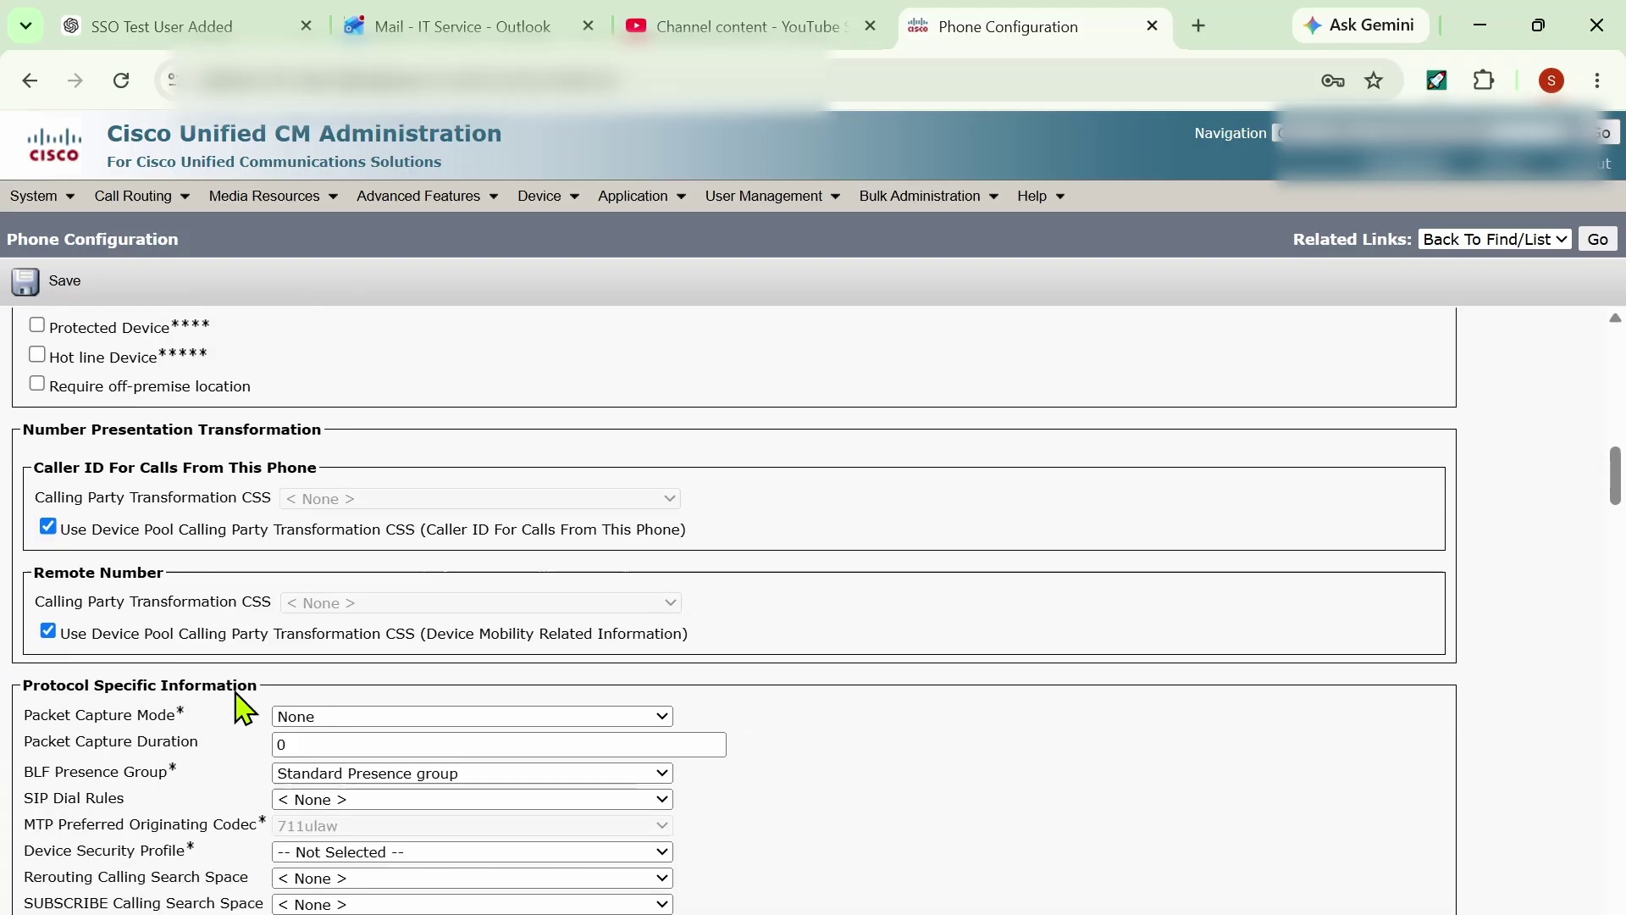
pyautogui.scroll(-1, 241, 707)
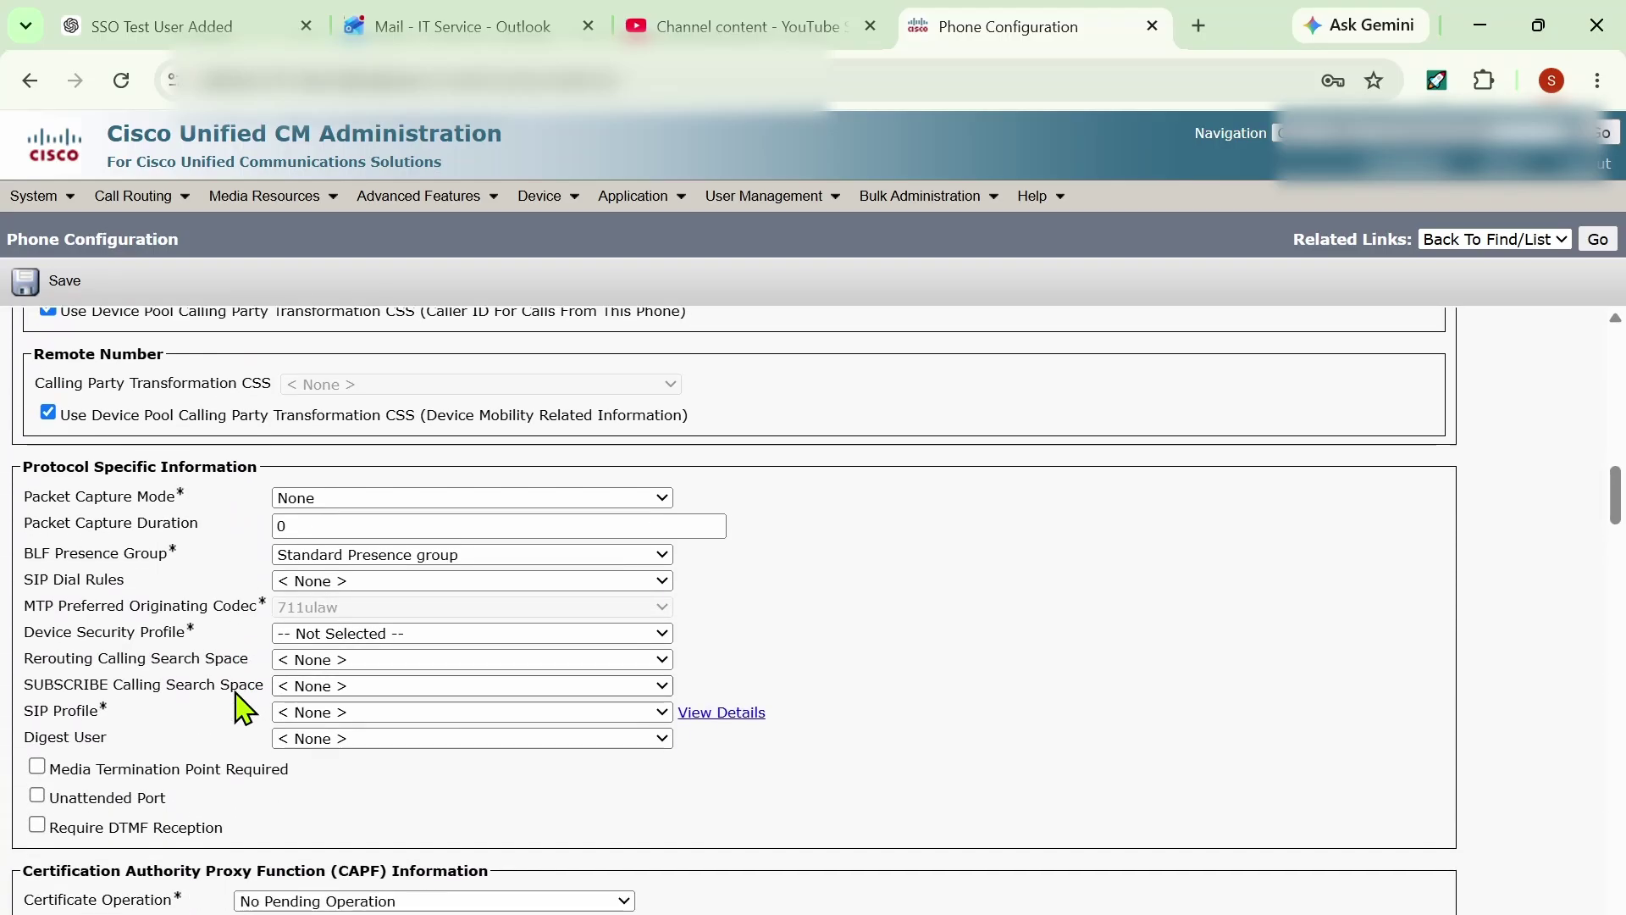
pyautogui.click(428, 633)
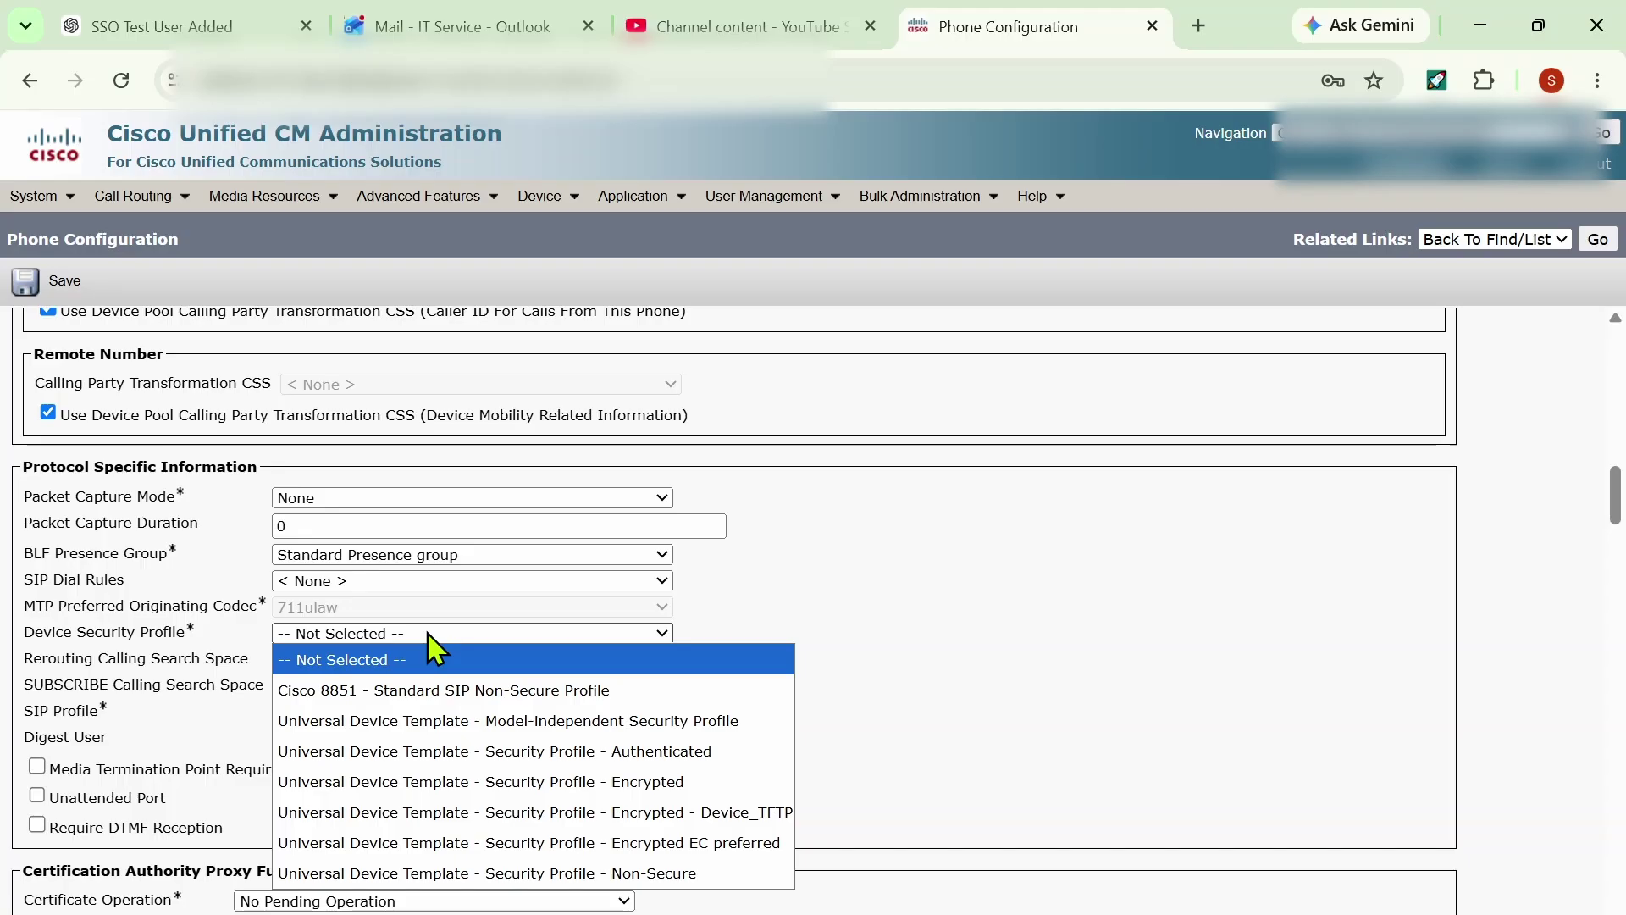
pyautogui.click(408, 693)
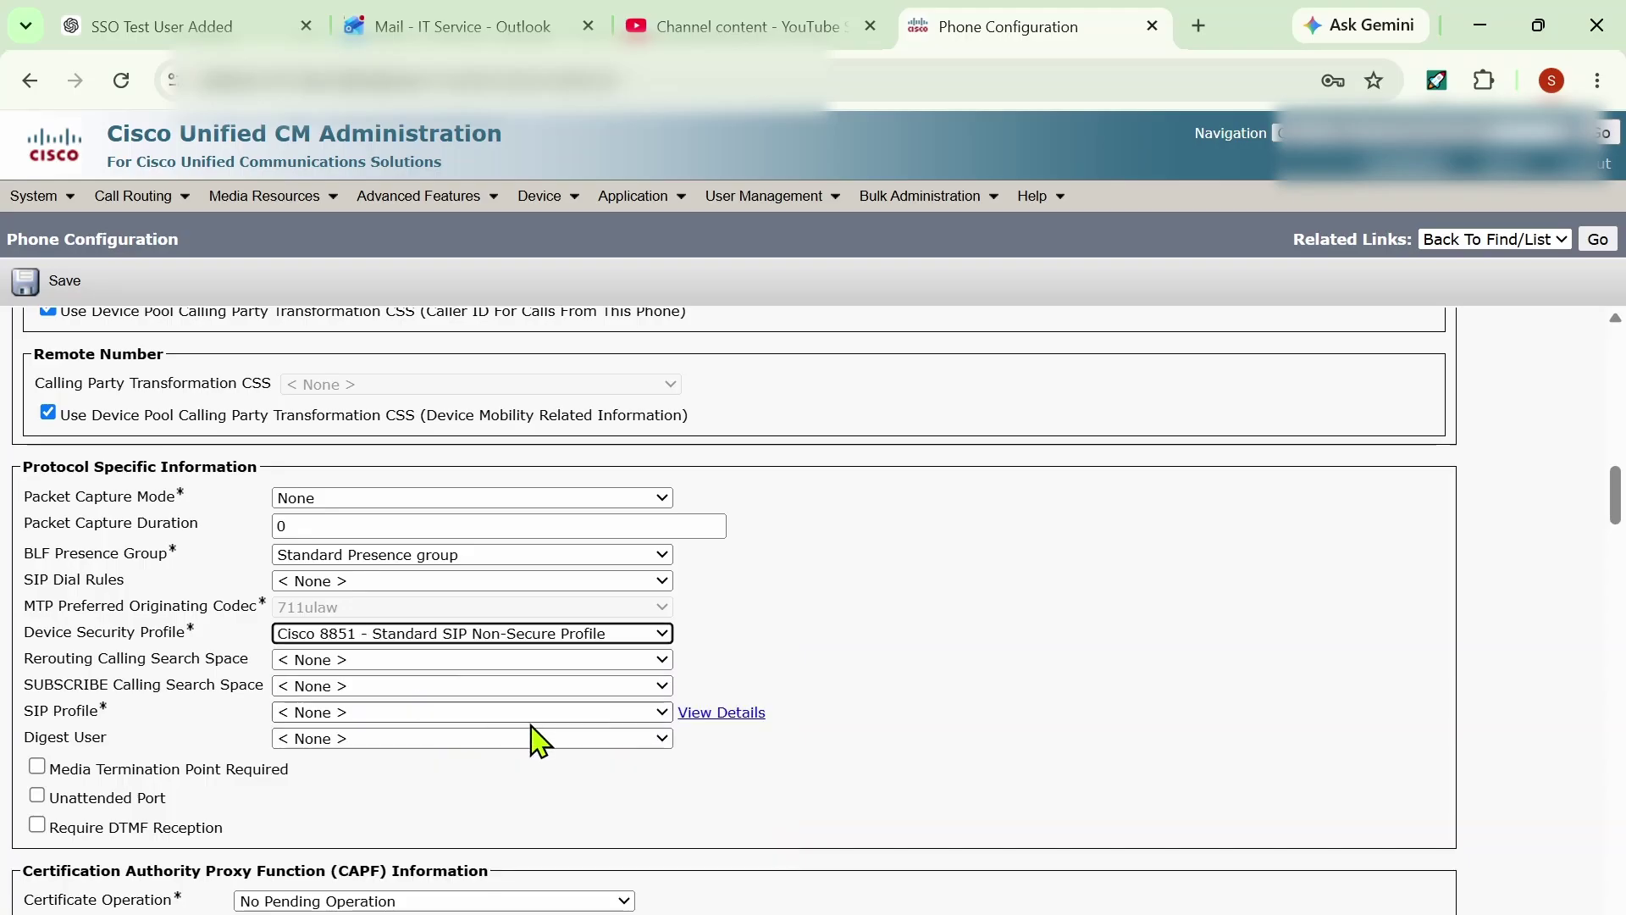
# - Set the Rerouting Calling Search Space to LD_CSS and the SIP Profile to Standard SIP Profile
pyautogui.click(399, 661)
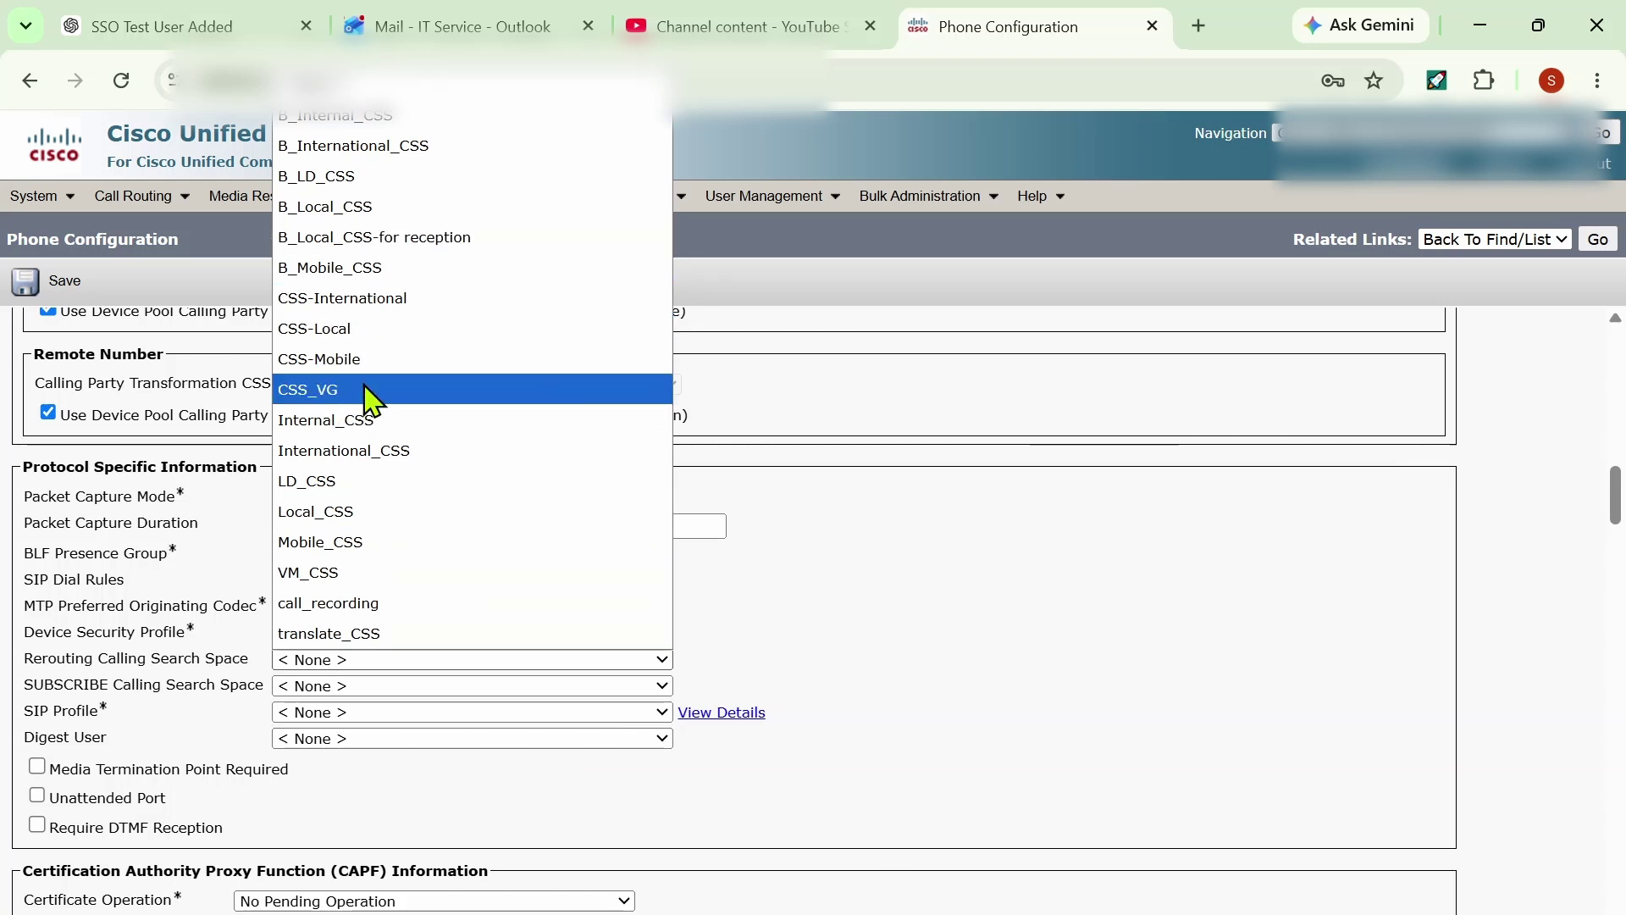
pyautogui.click(329, 481)
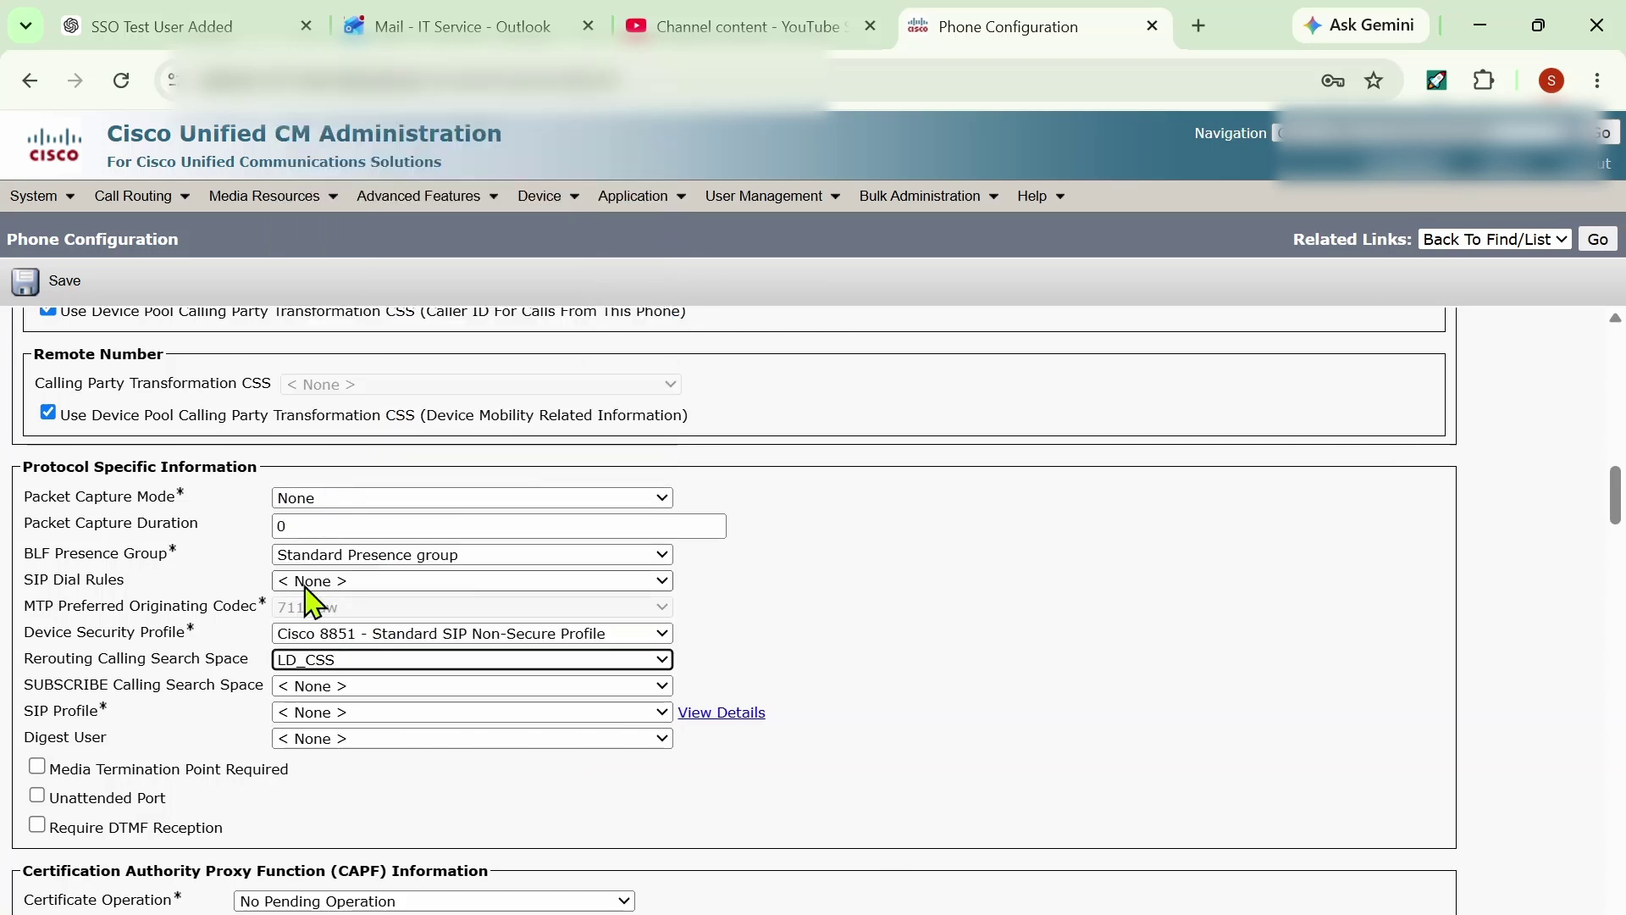
pyautogui.click(320, 714)
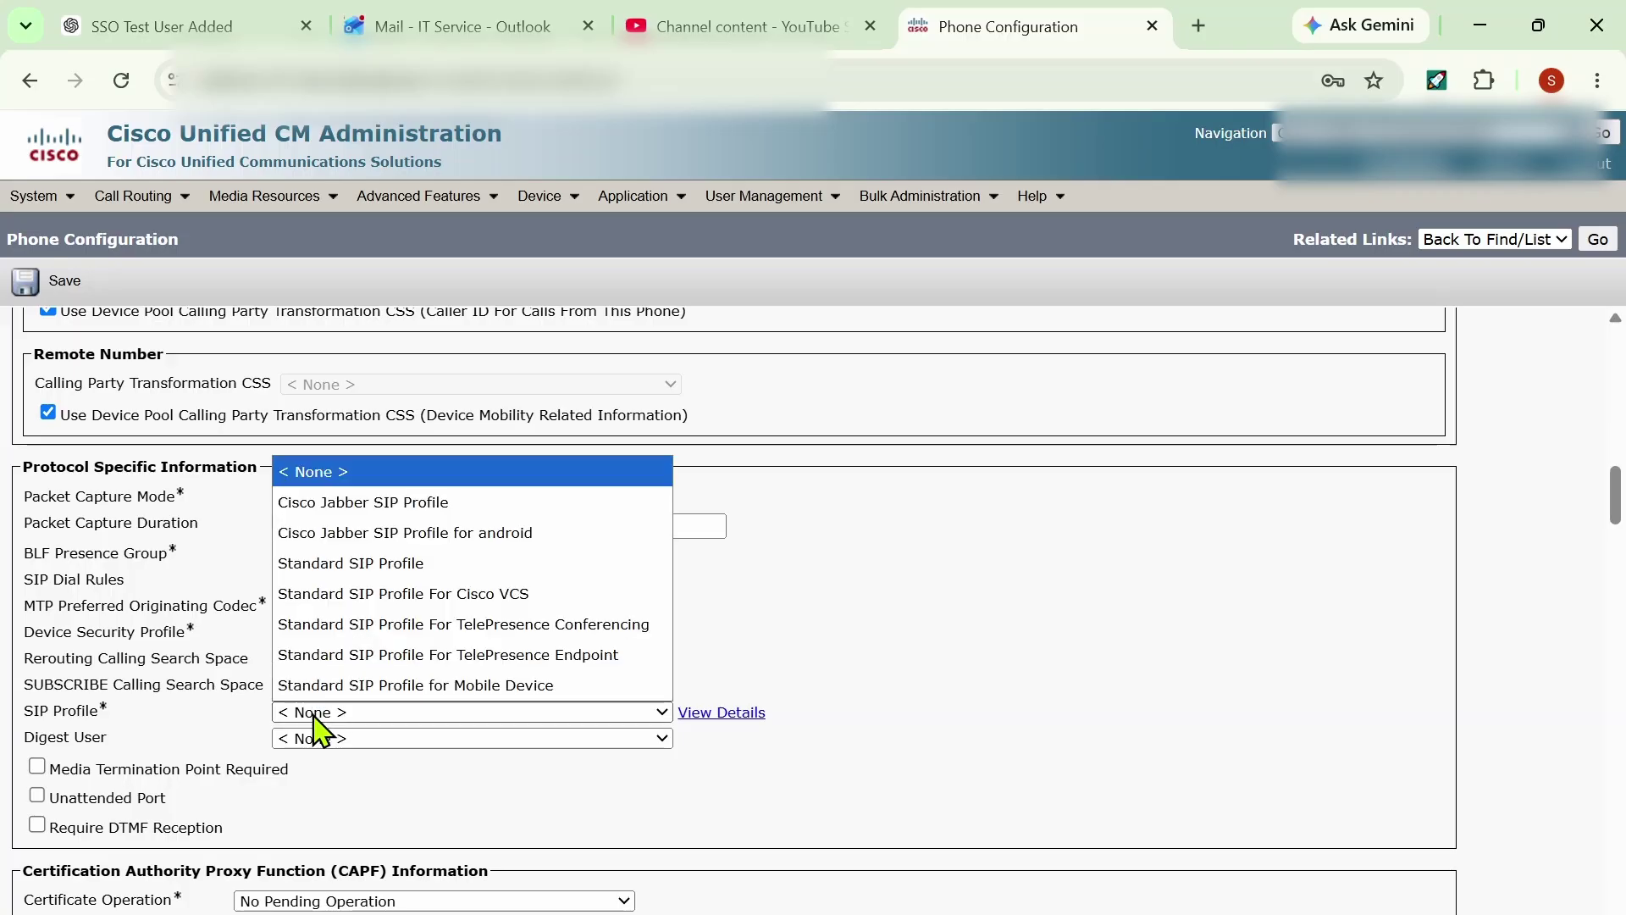
pyautogui.click(351, 564)
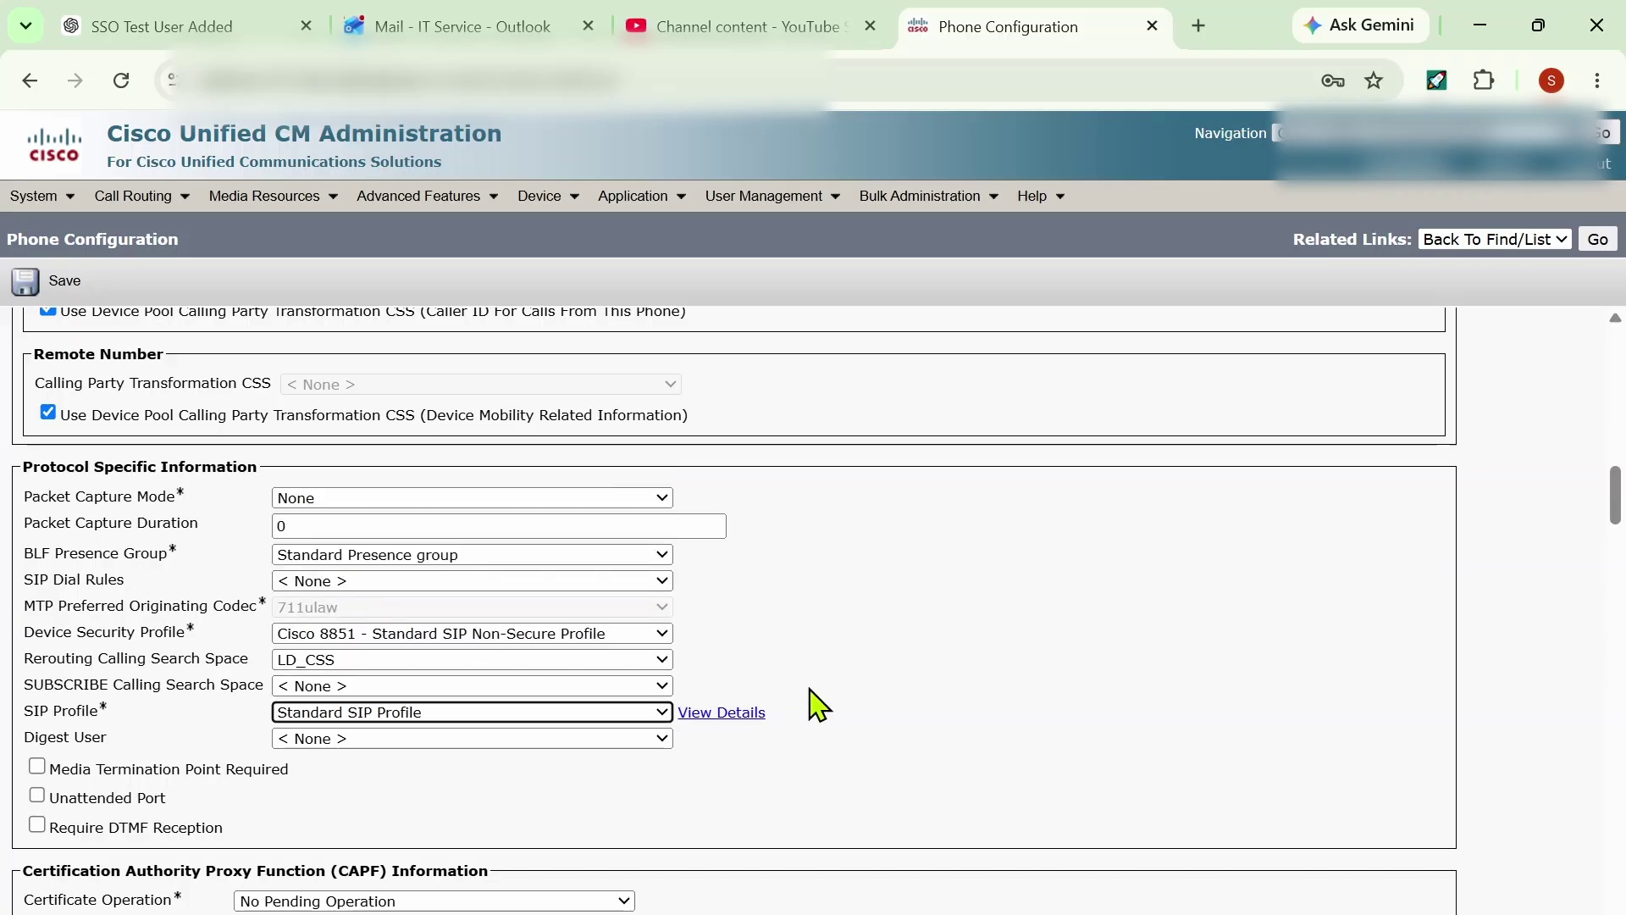
# - Leave the remaining phone settings at their defaults and save the new phone, acknowledging the apply-config notice
pyautogui.scroll(-5, 813, 704)
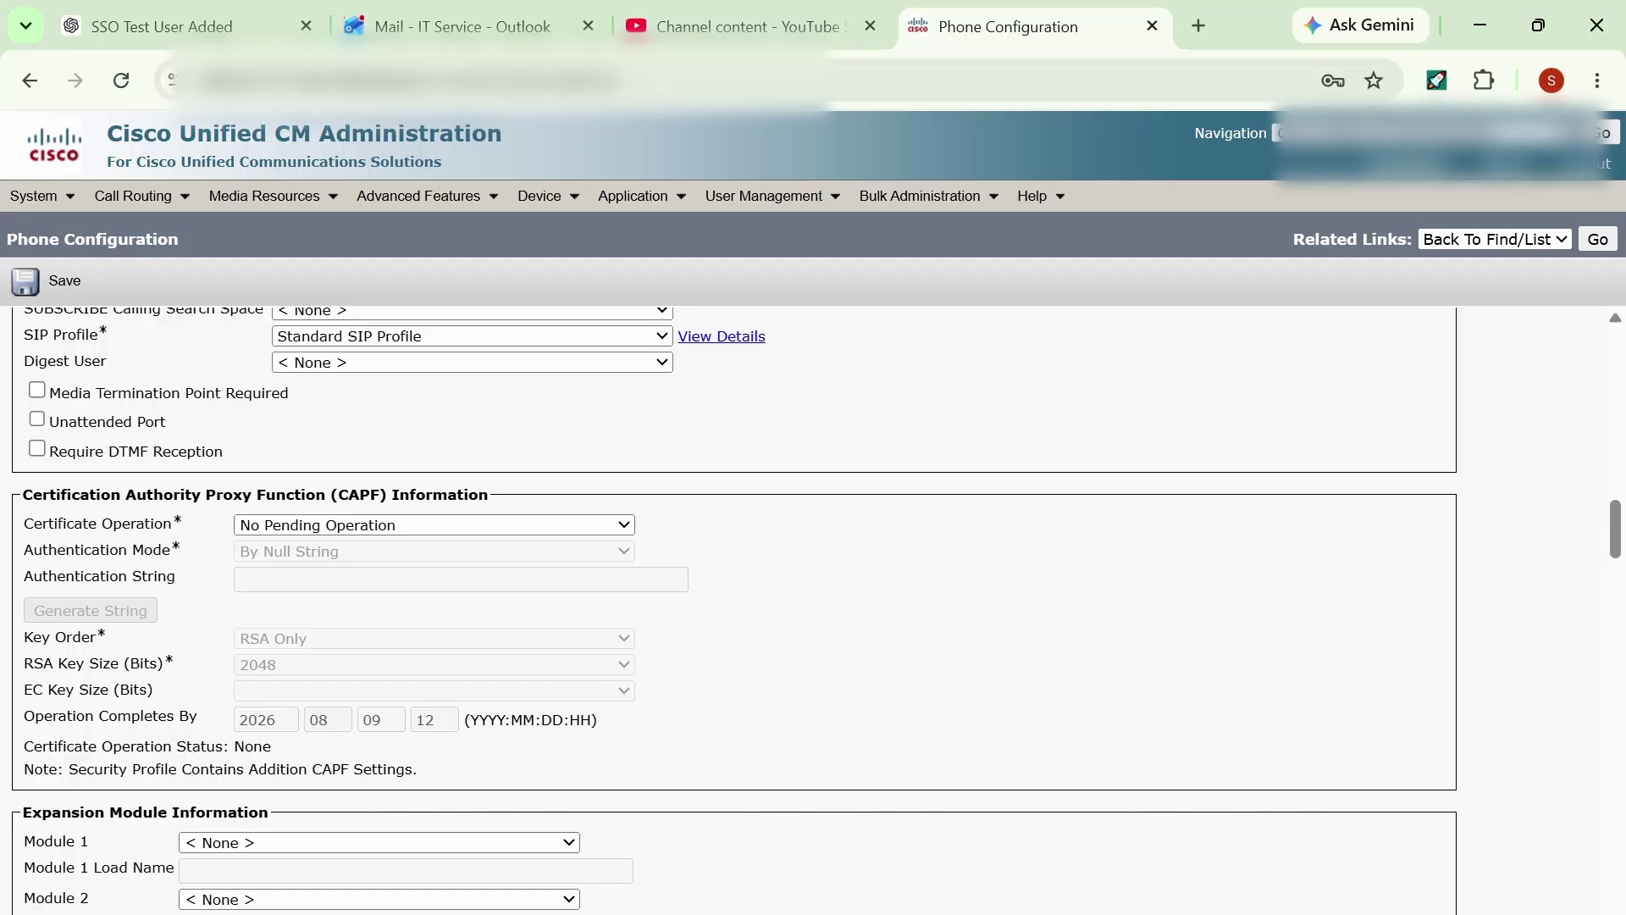
pyautogui.scroll(-8, 468, 486)
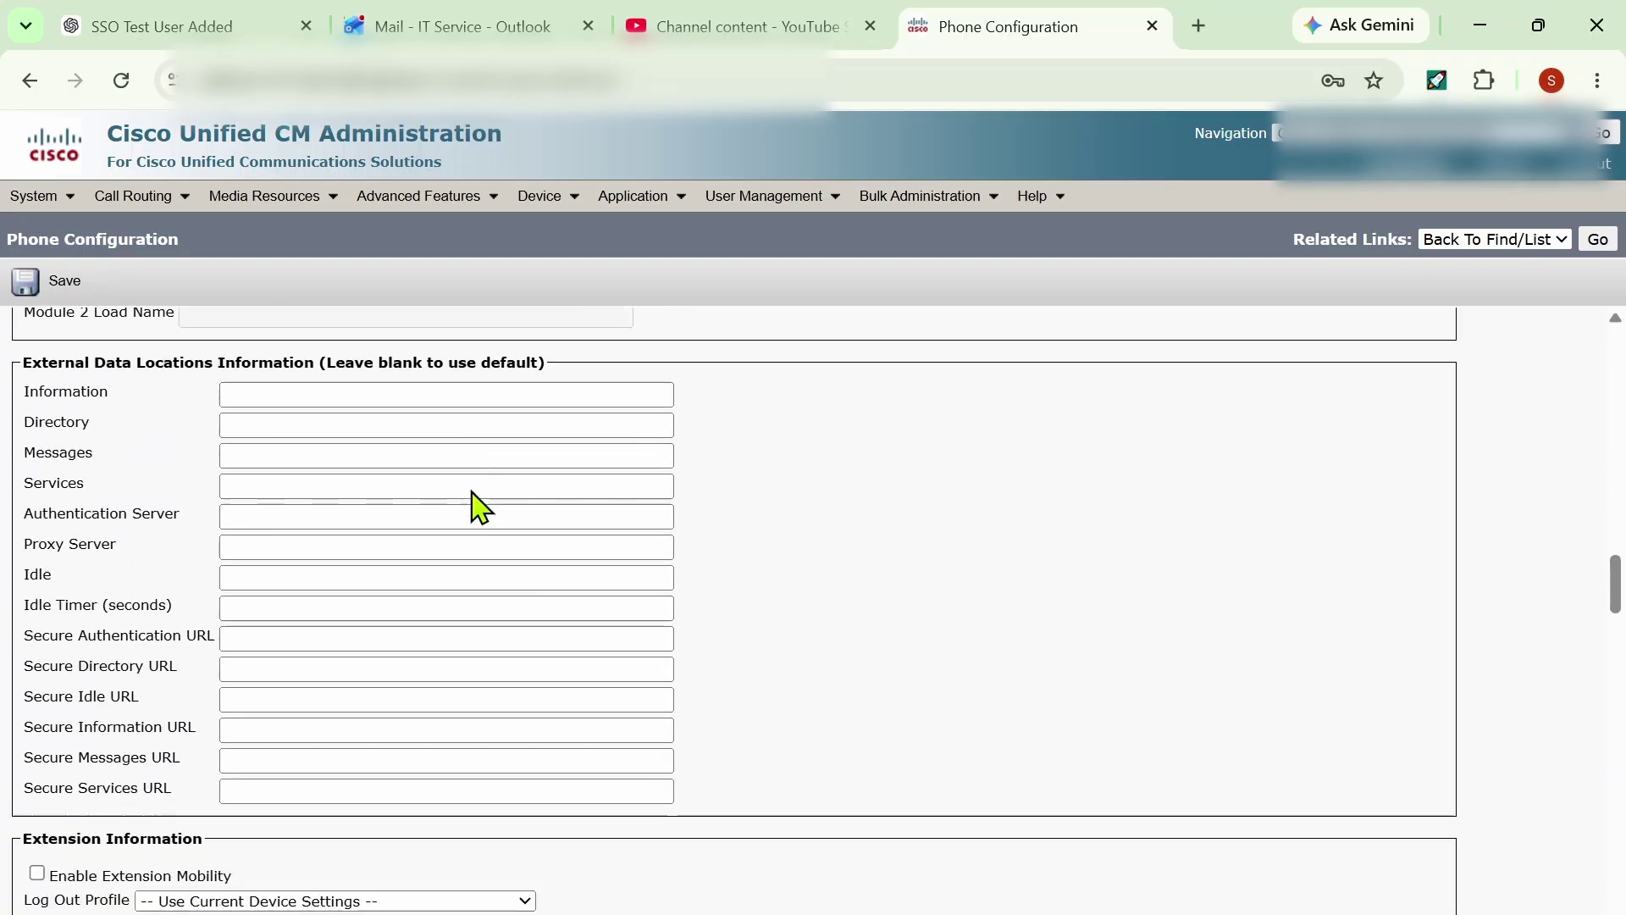
pyautogui.scroll(-15, 480, 507)
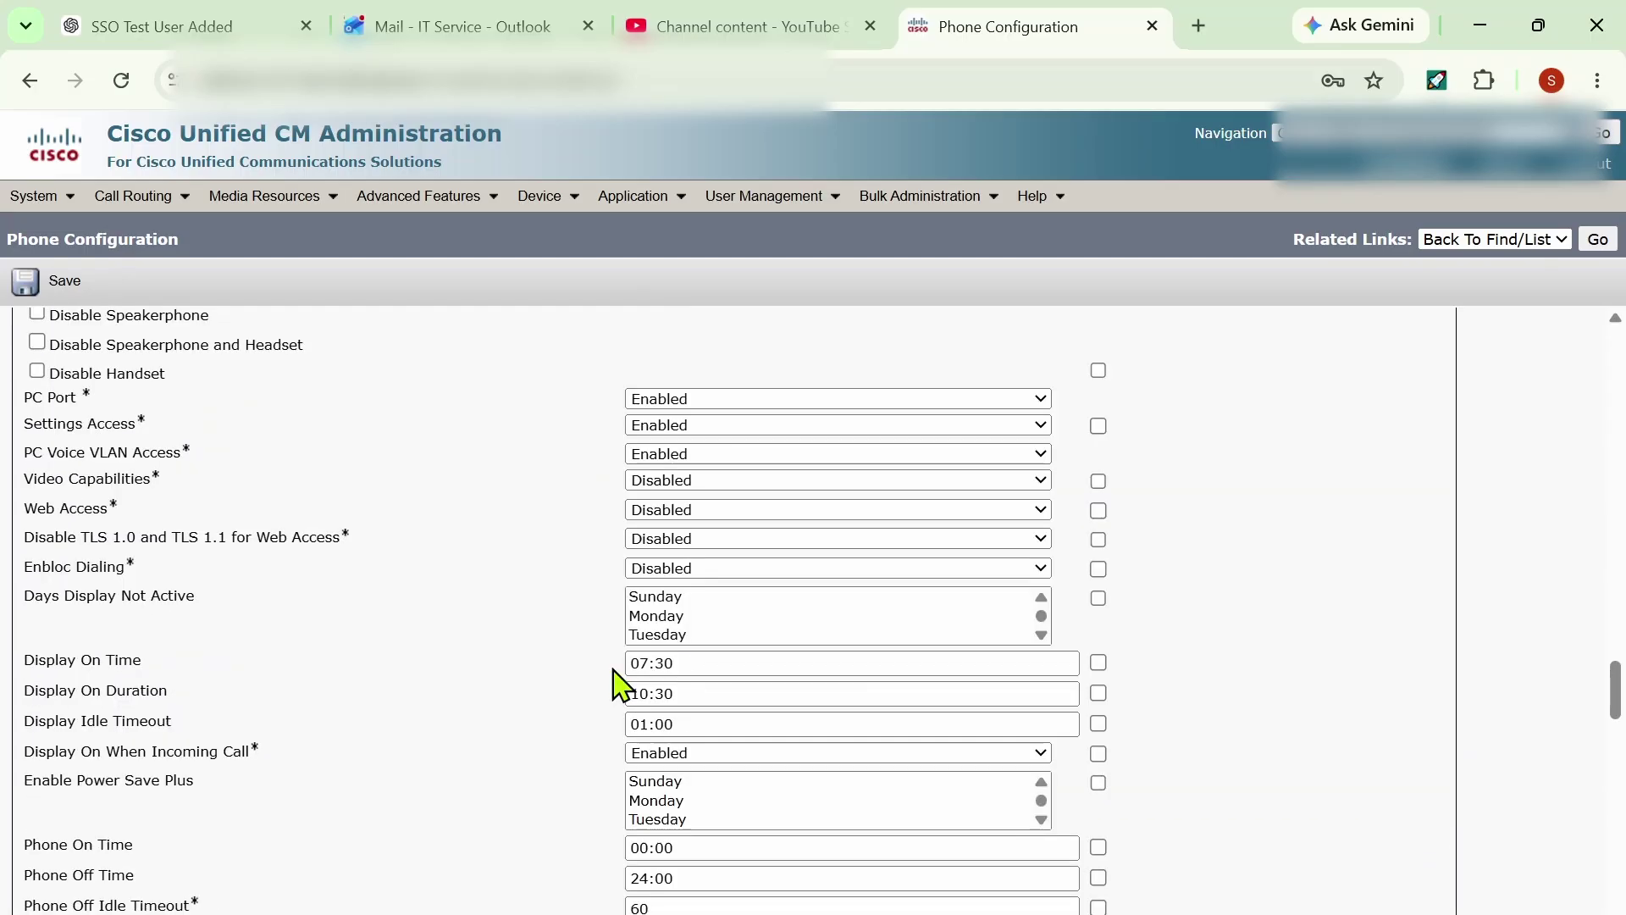
pyautogui.scroll(-8, 614, 674)
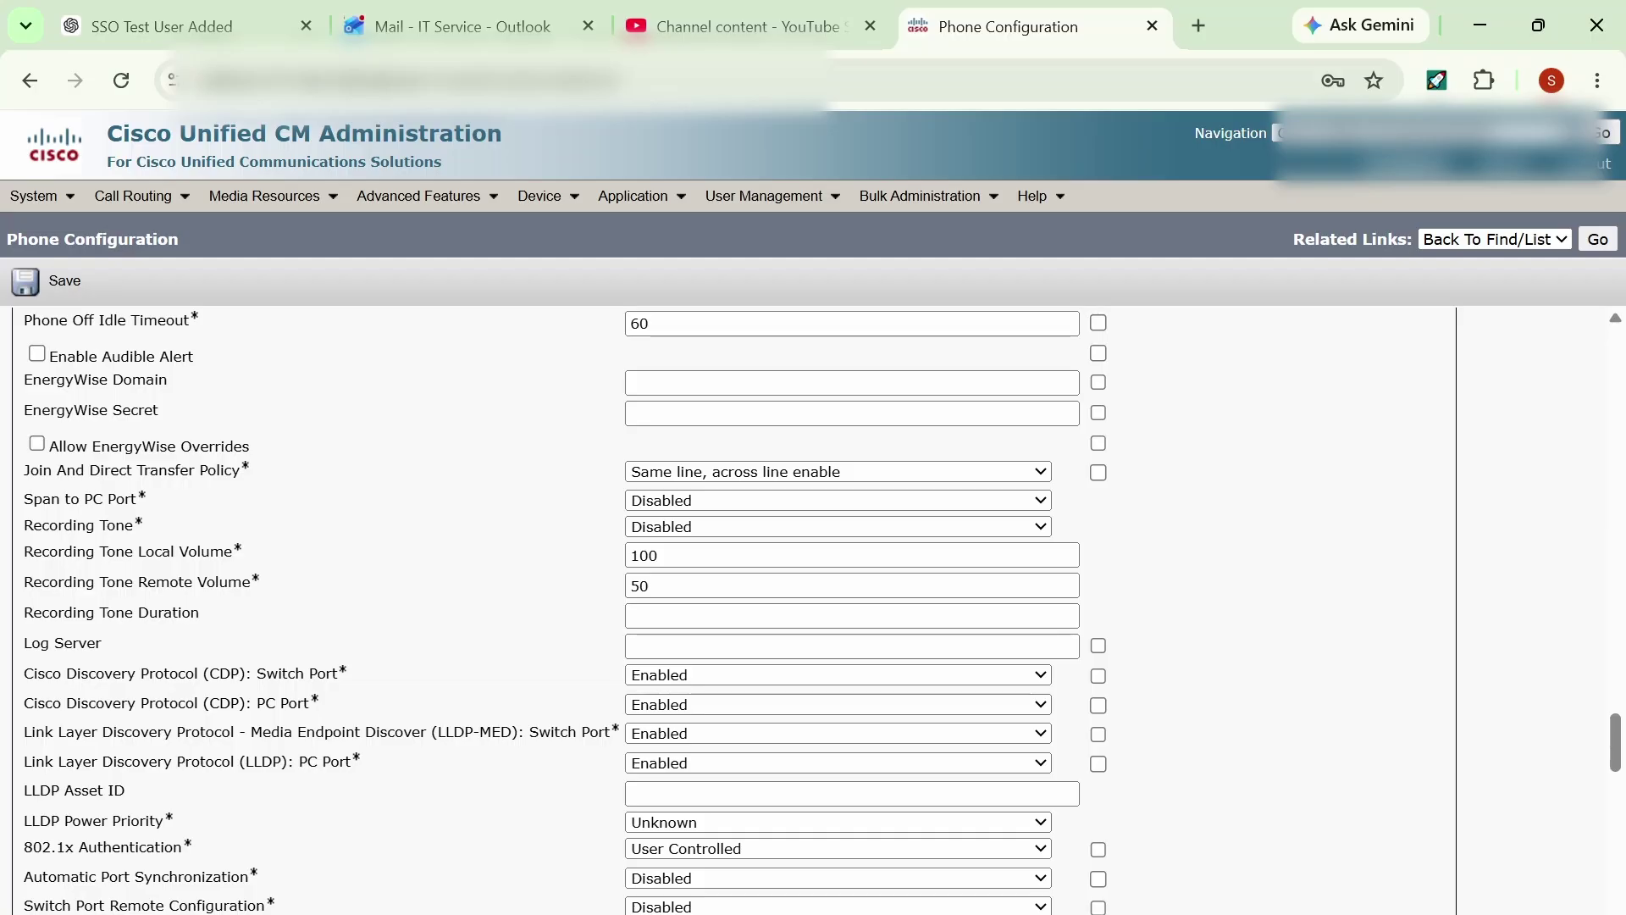
pyautogui.scroll(-10, 1265, 688)
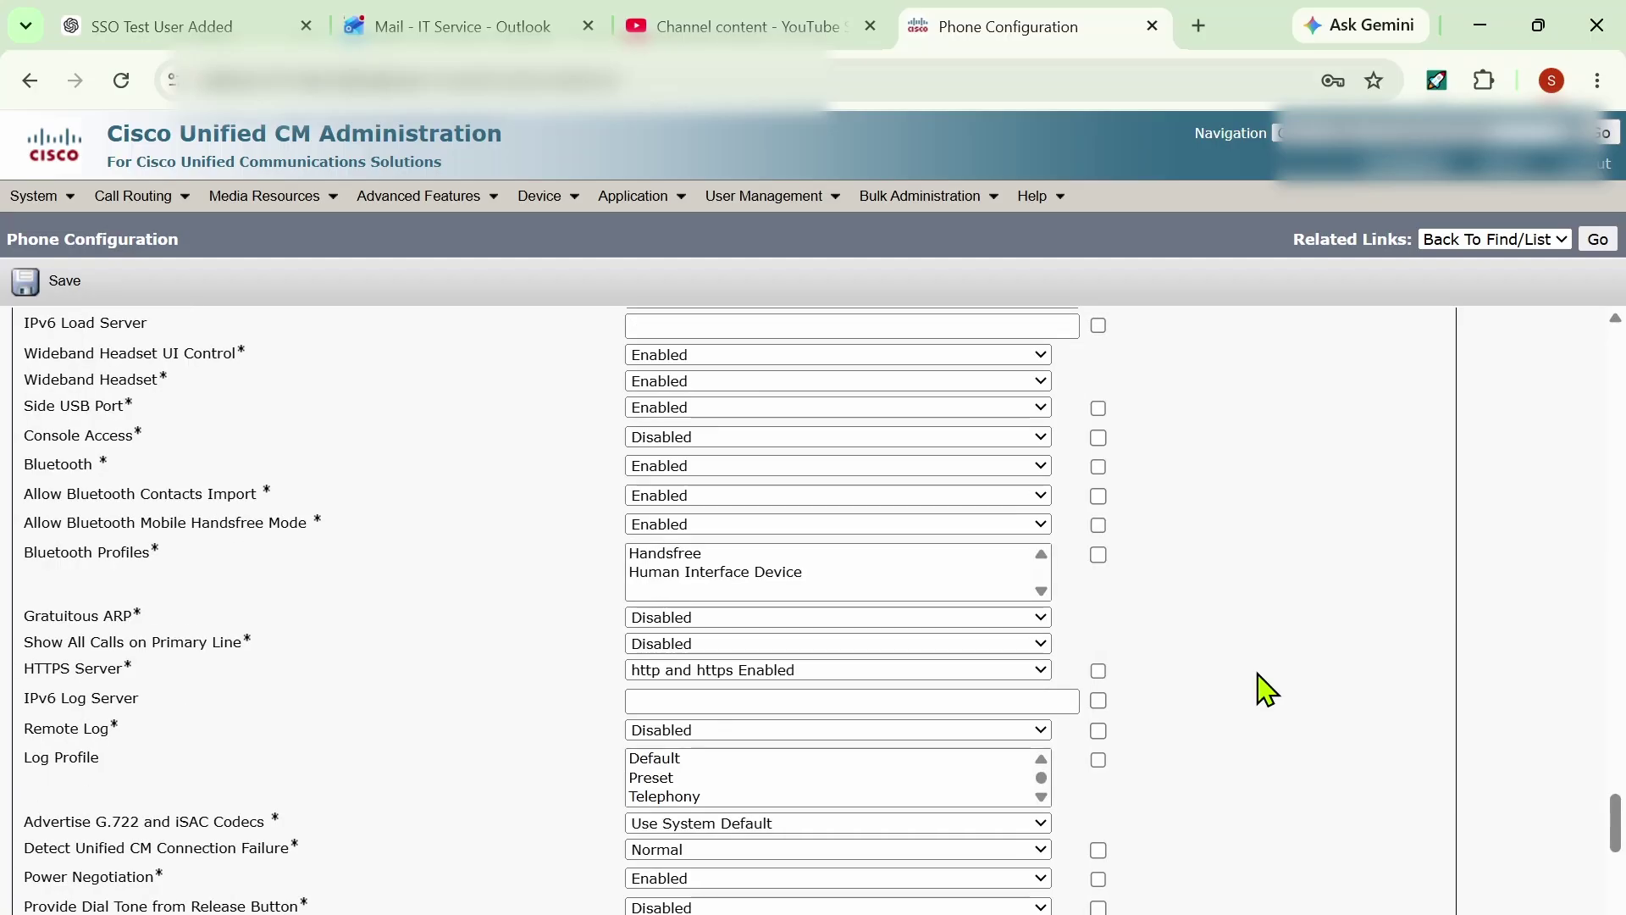
pyautogui.scroll(-5, 1265, 688)
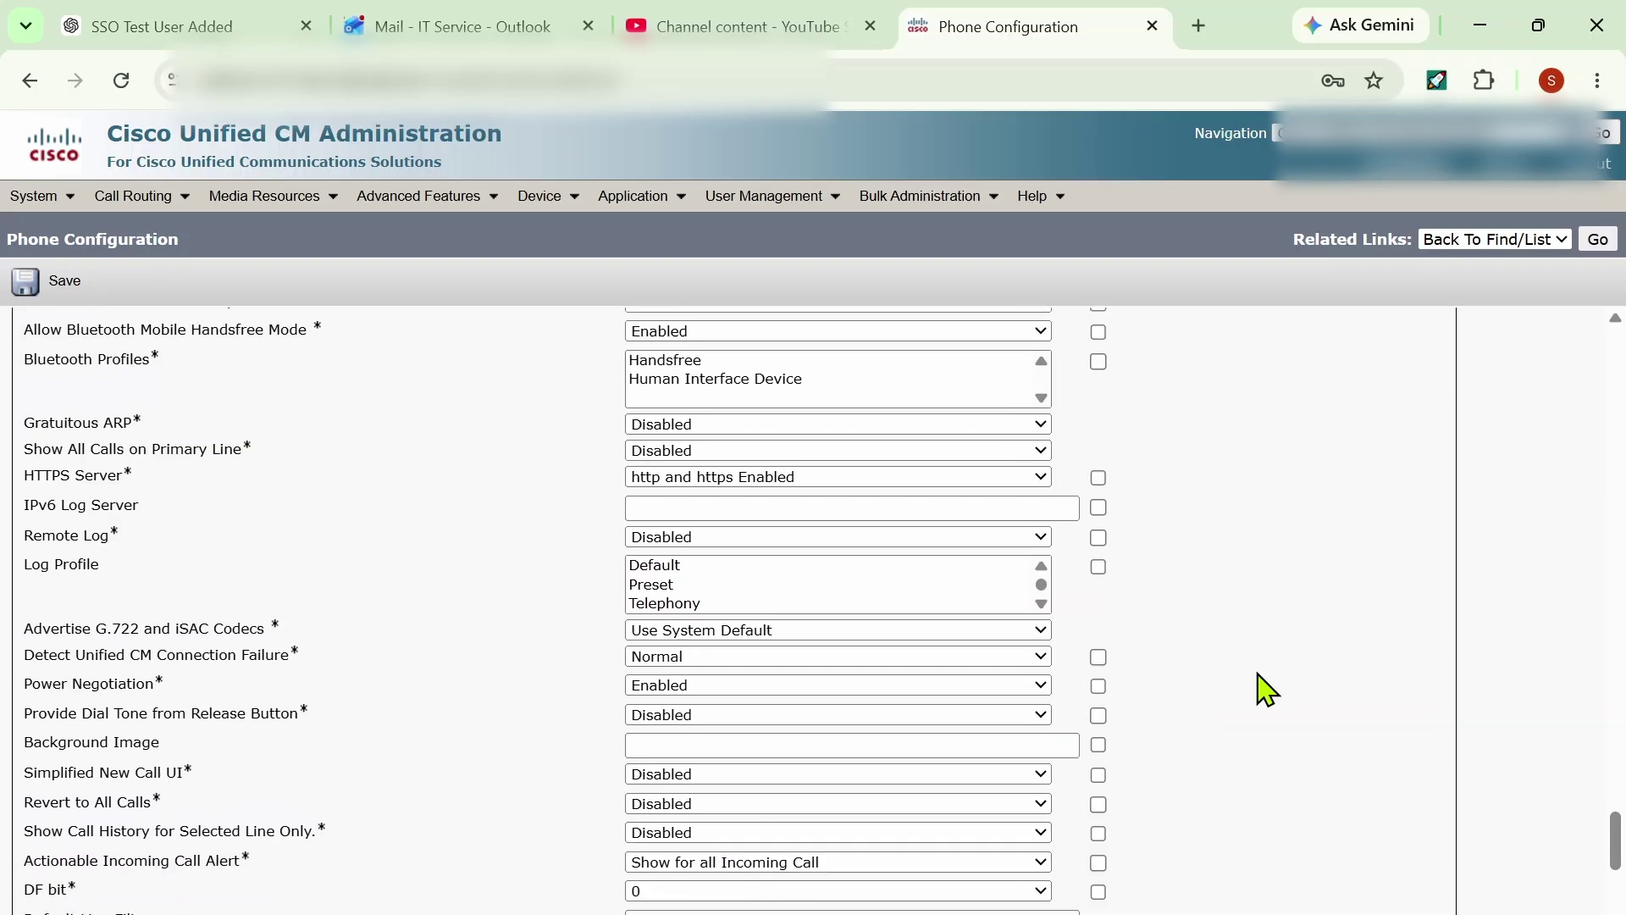
pyautogui.scroll(-5, 1265, 688)
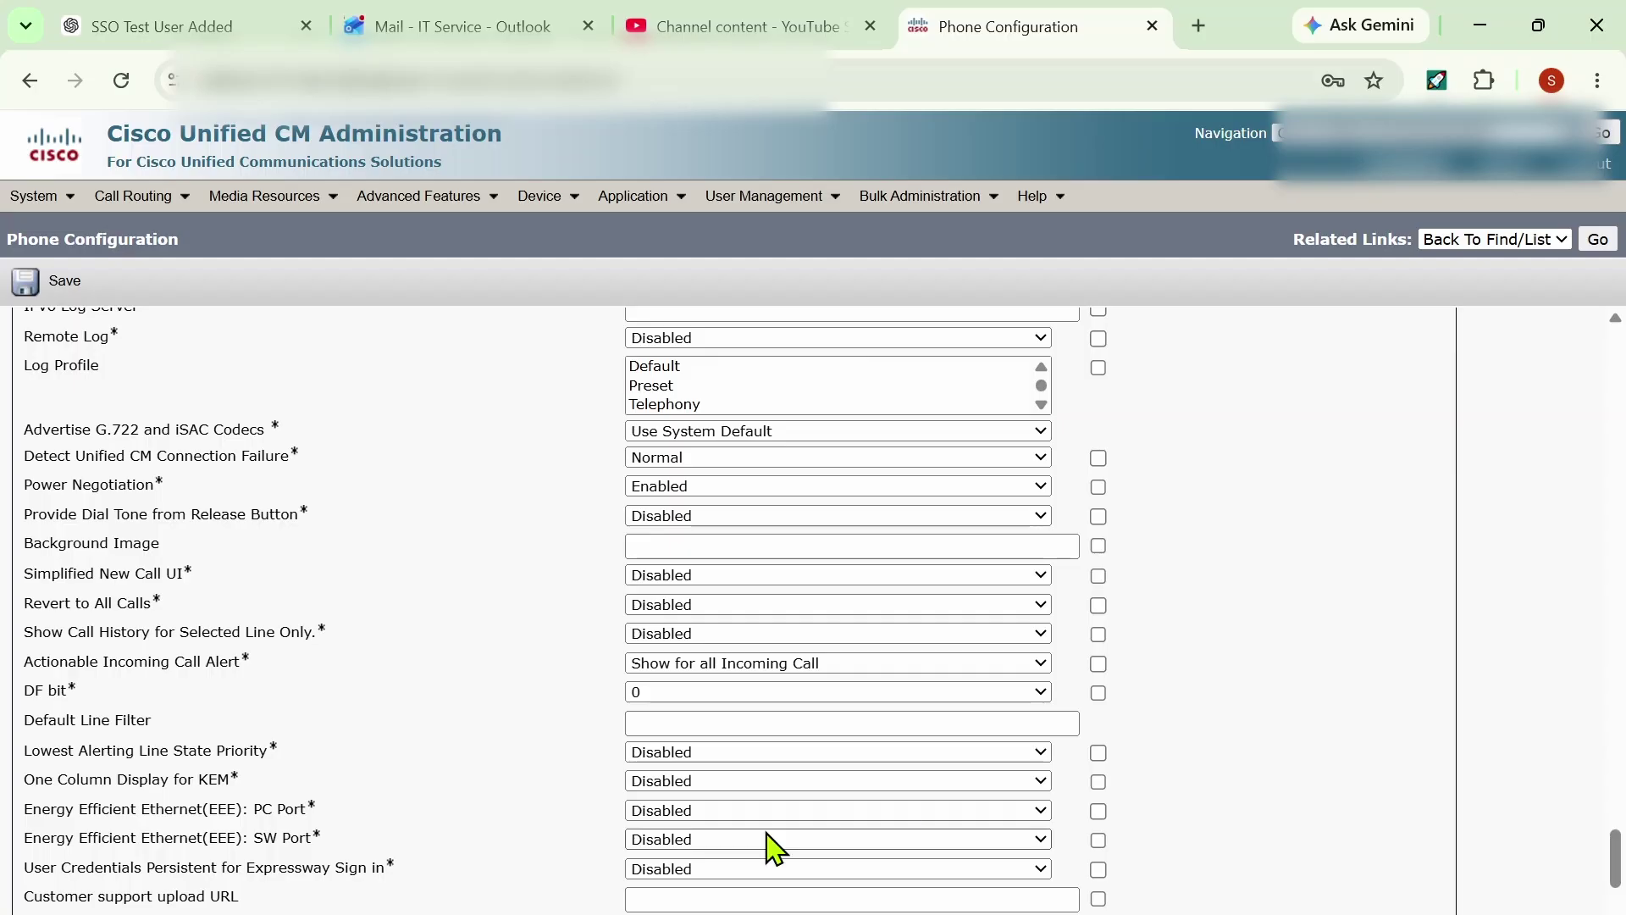
pyautogui.scroll(-4, 711, 708)
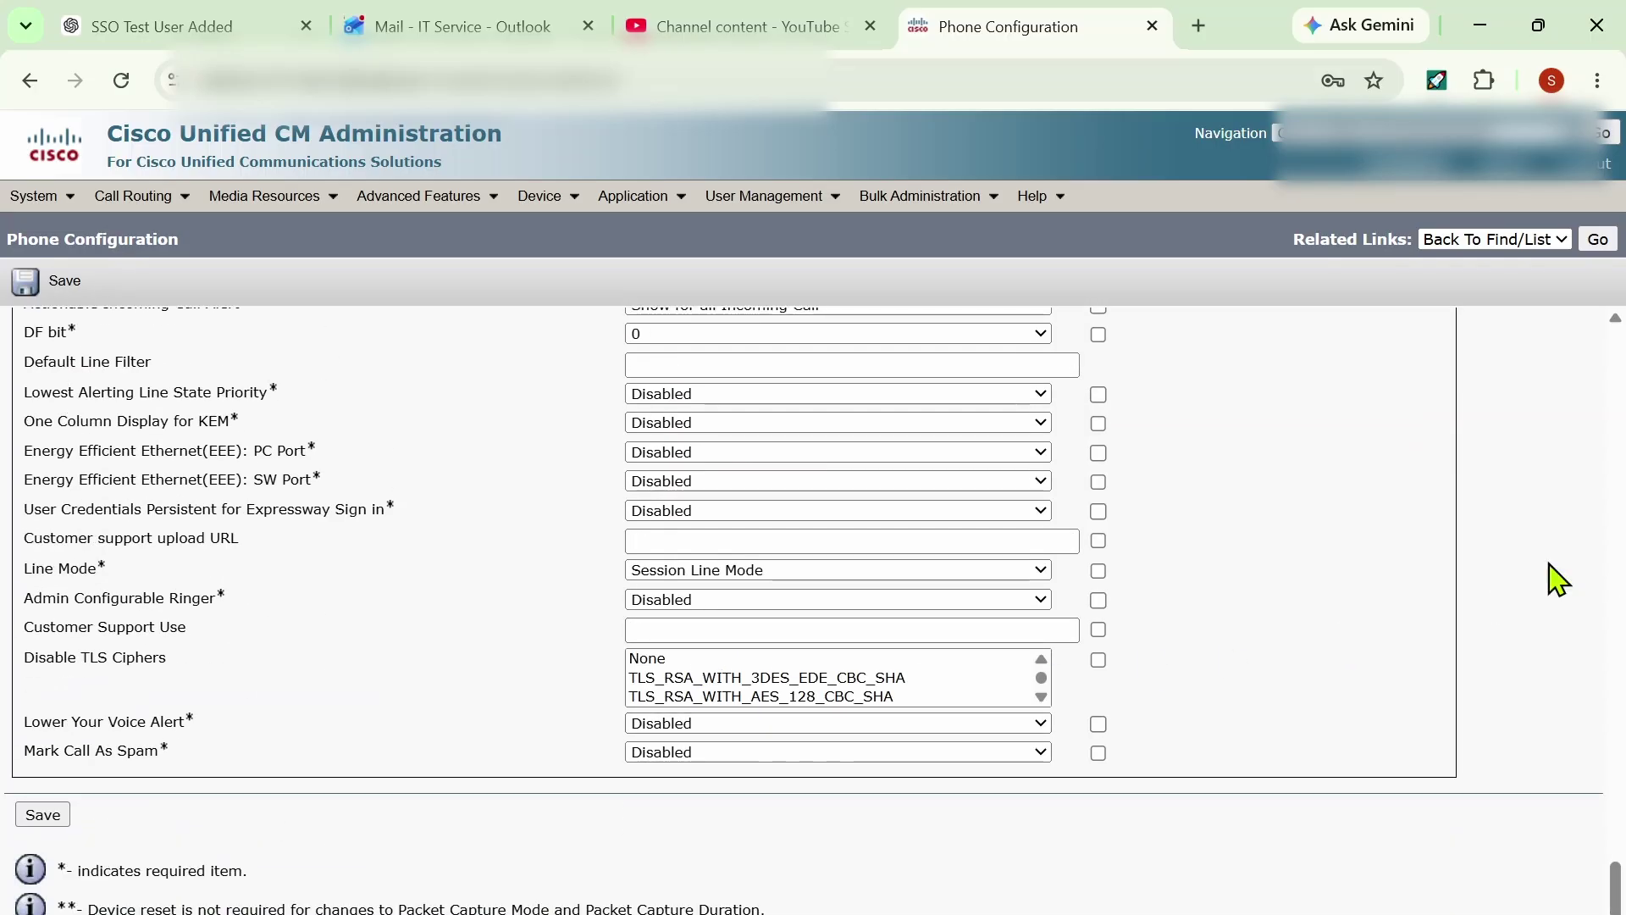
pyautogui.scroll(-2, 95, 677)
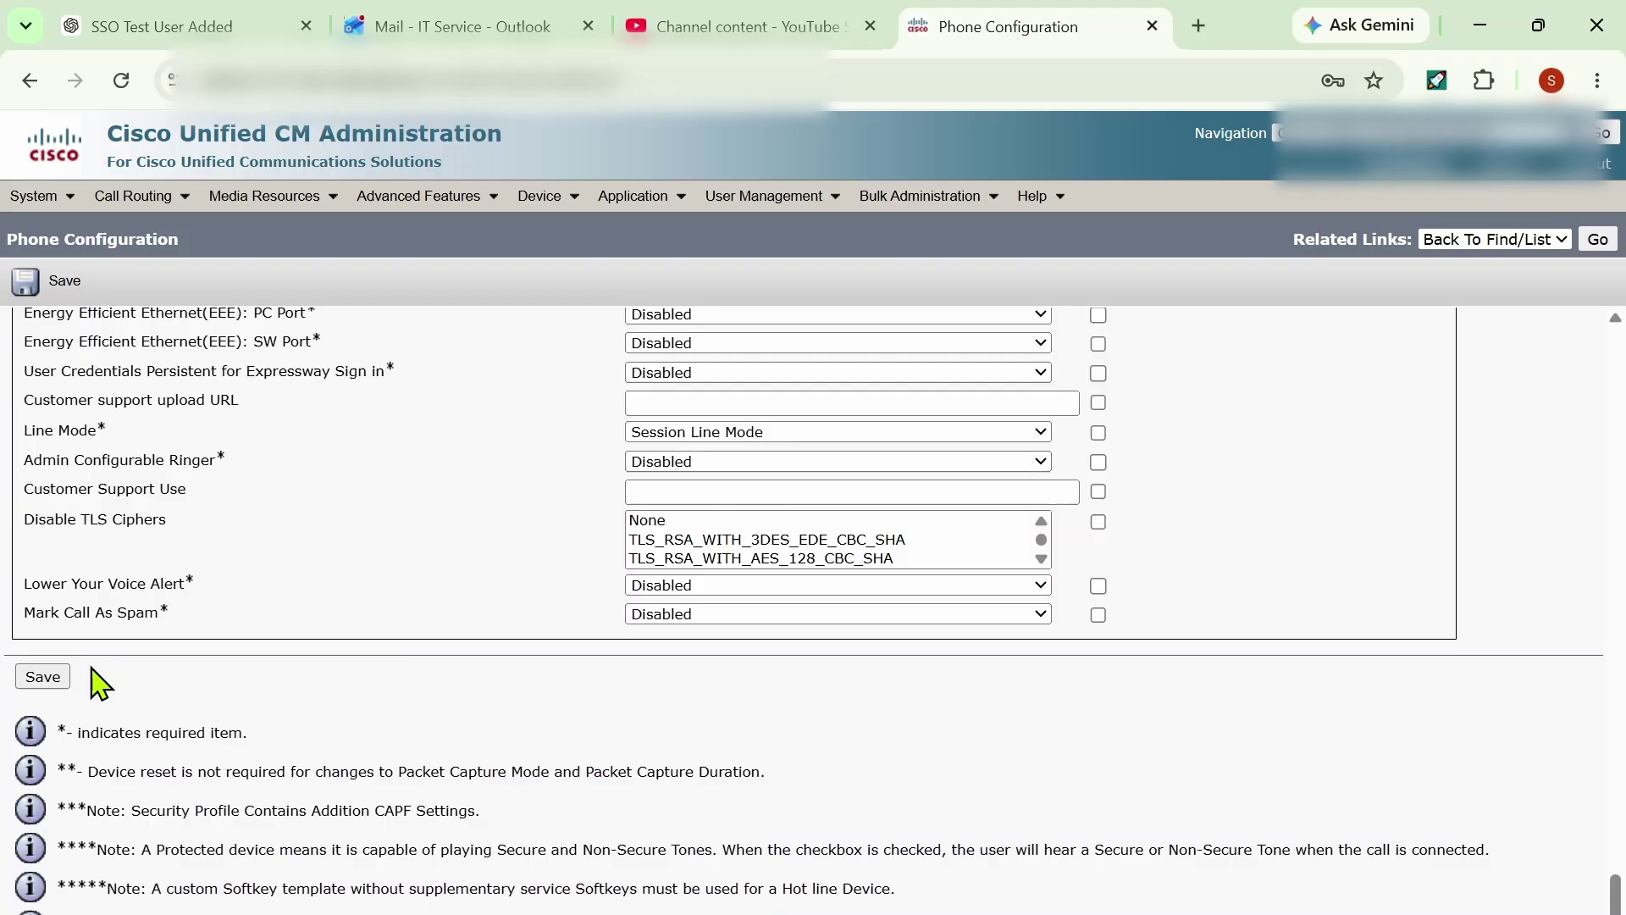
pyautogui.click(42, 678)
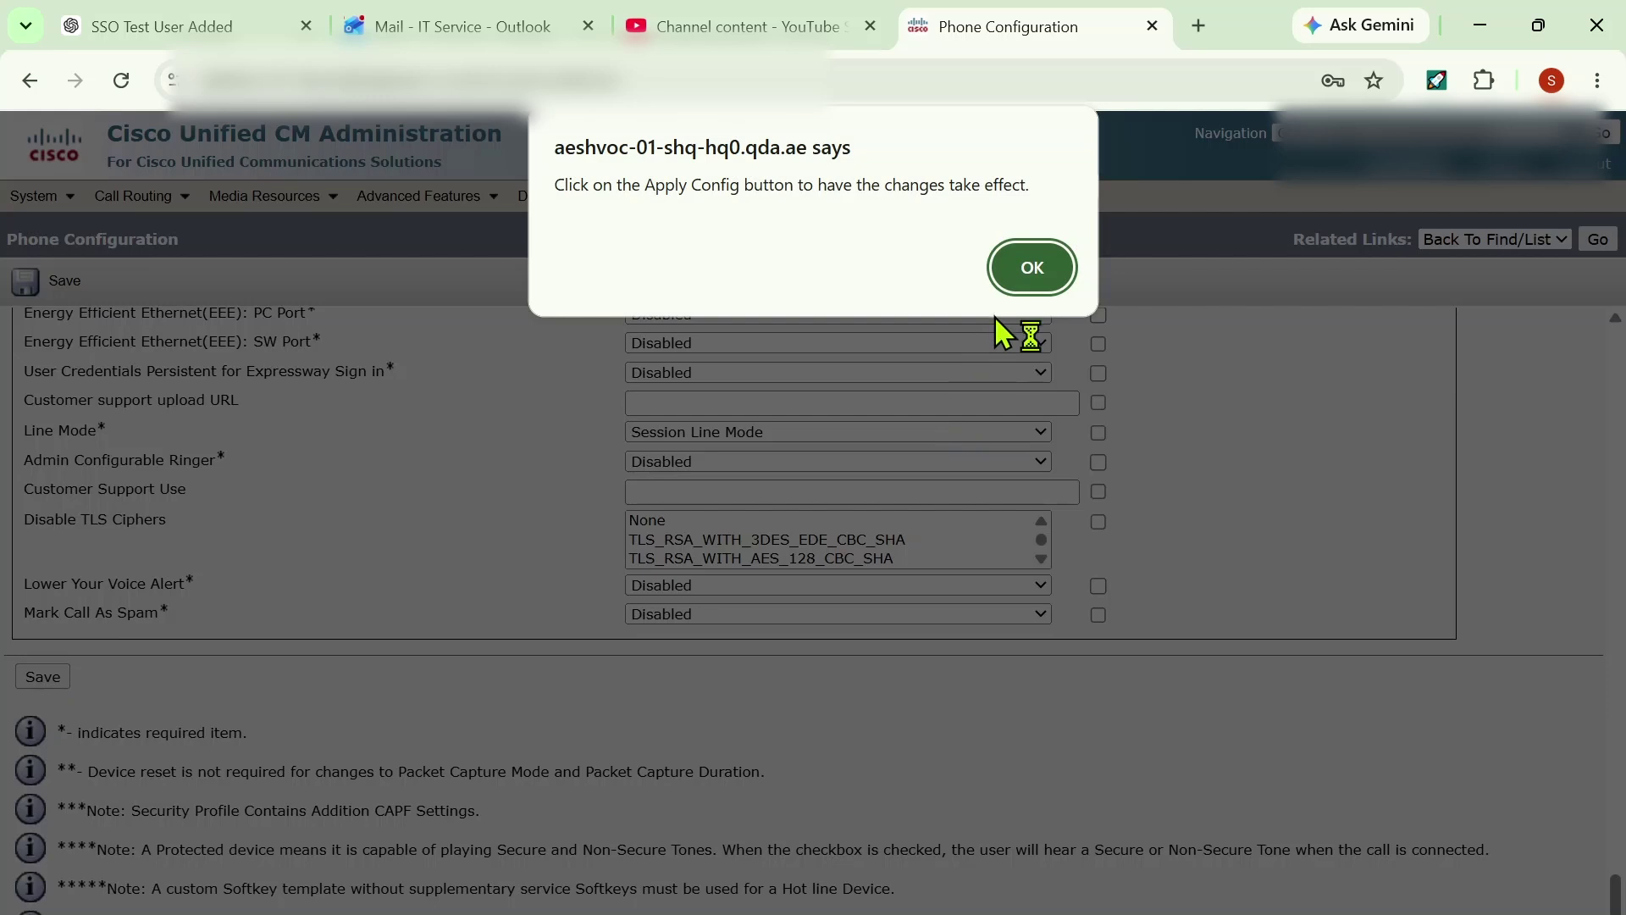
pyautogui.click(1030, 270)
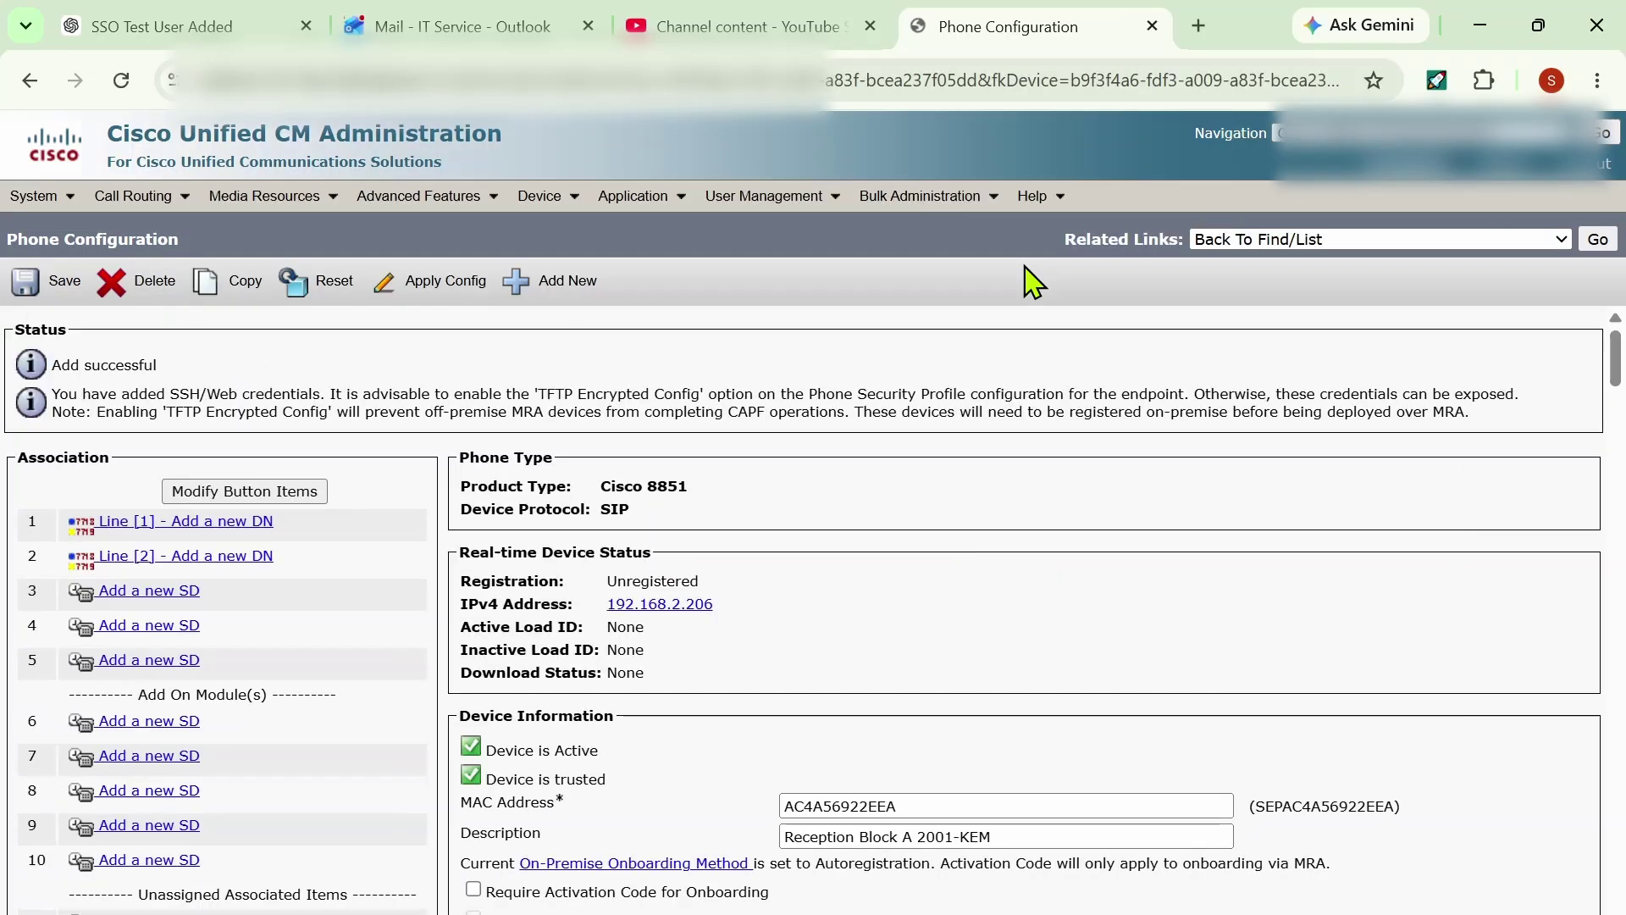
# - Add a new directory number on Line [1] of the phone and enter 2001 as the number
pyautogui.click(165, 525)
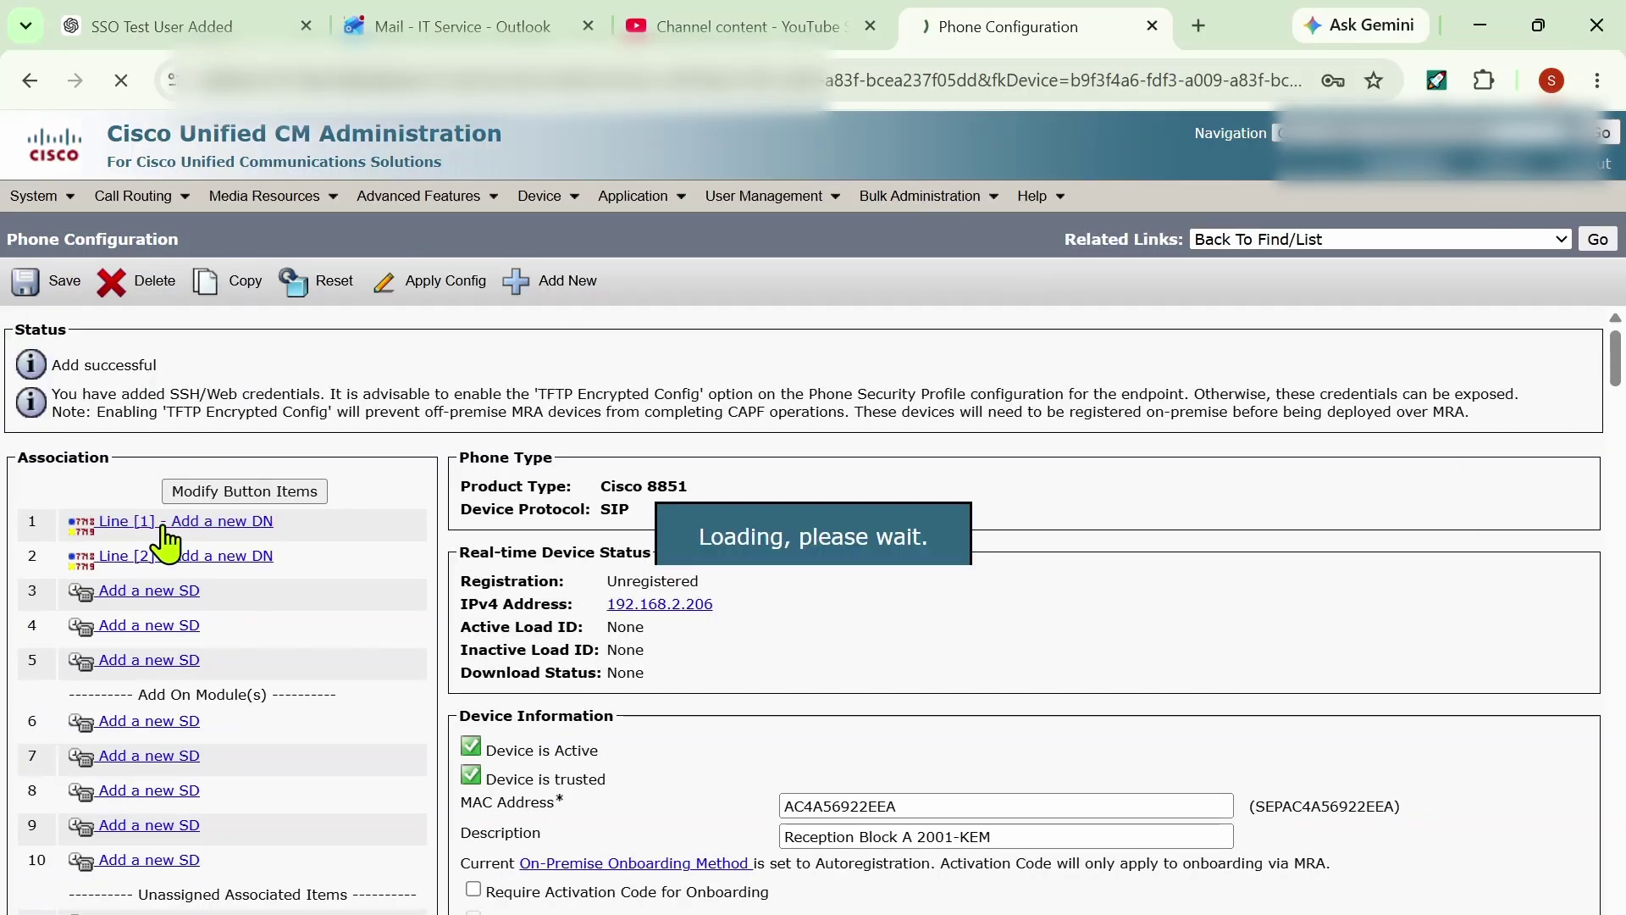
pyautogui.click(321, 447)
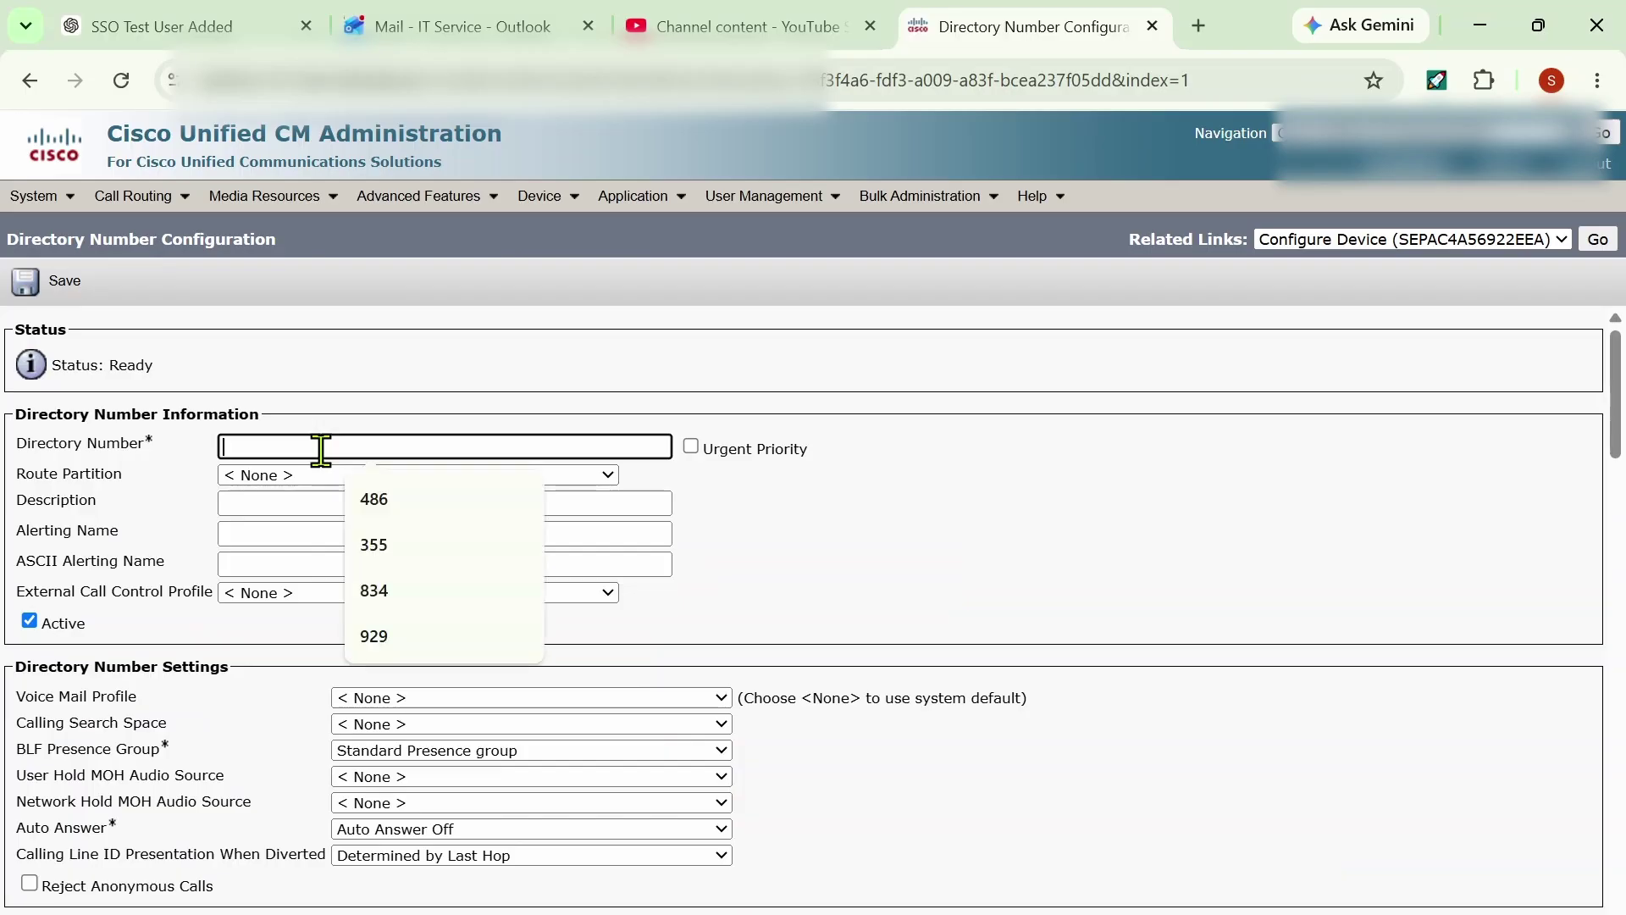
pyautogui.write('2001')
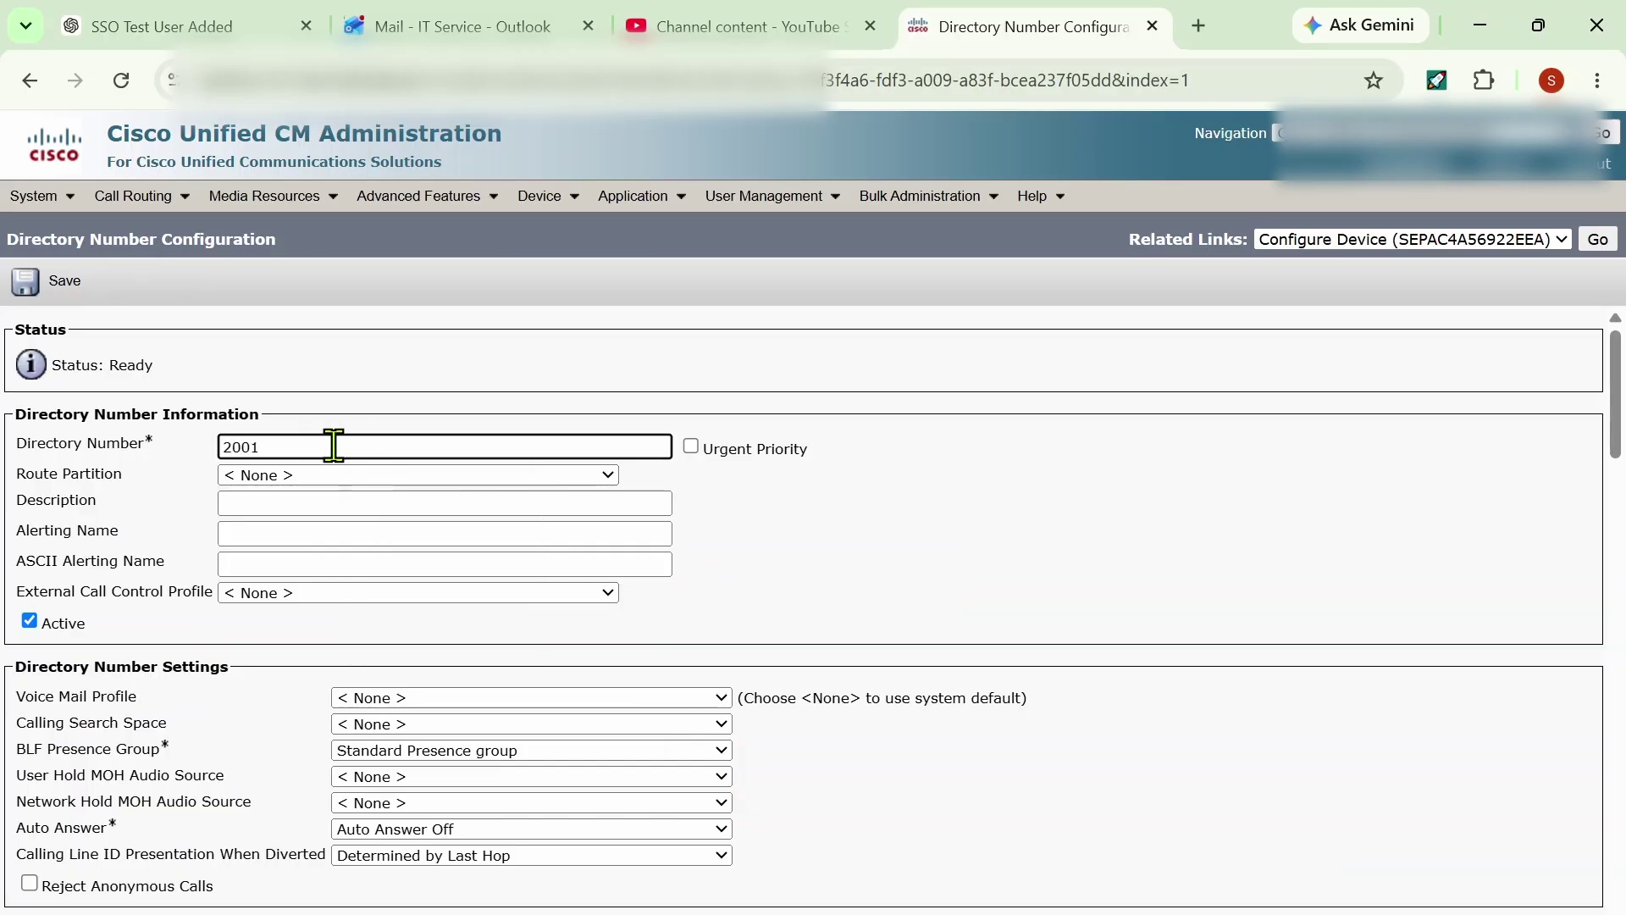
pyautogui.click(857, 555)
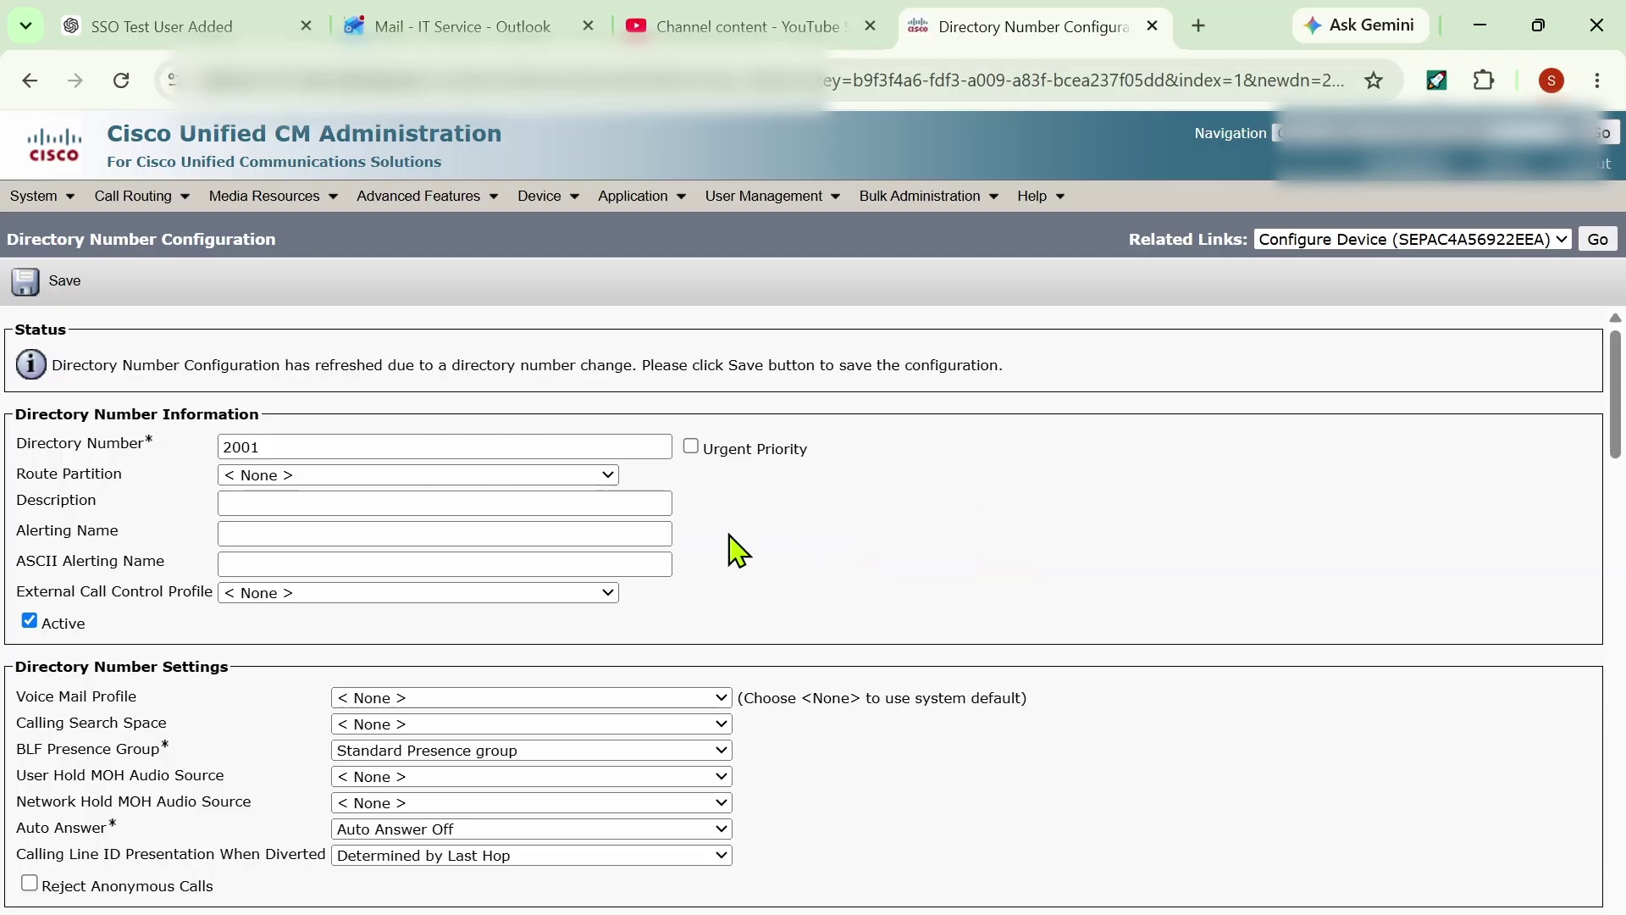
# - Set the route partition of directory number 2001 to Internal
pyautogui.click(558, 533)
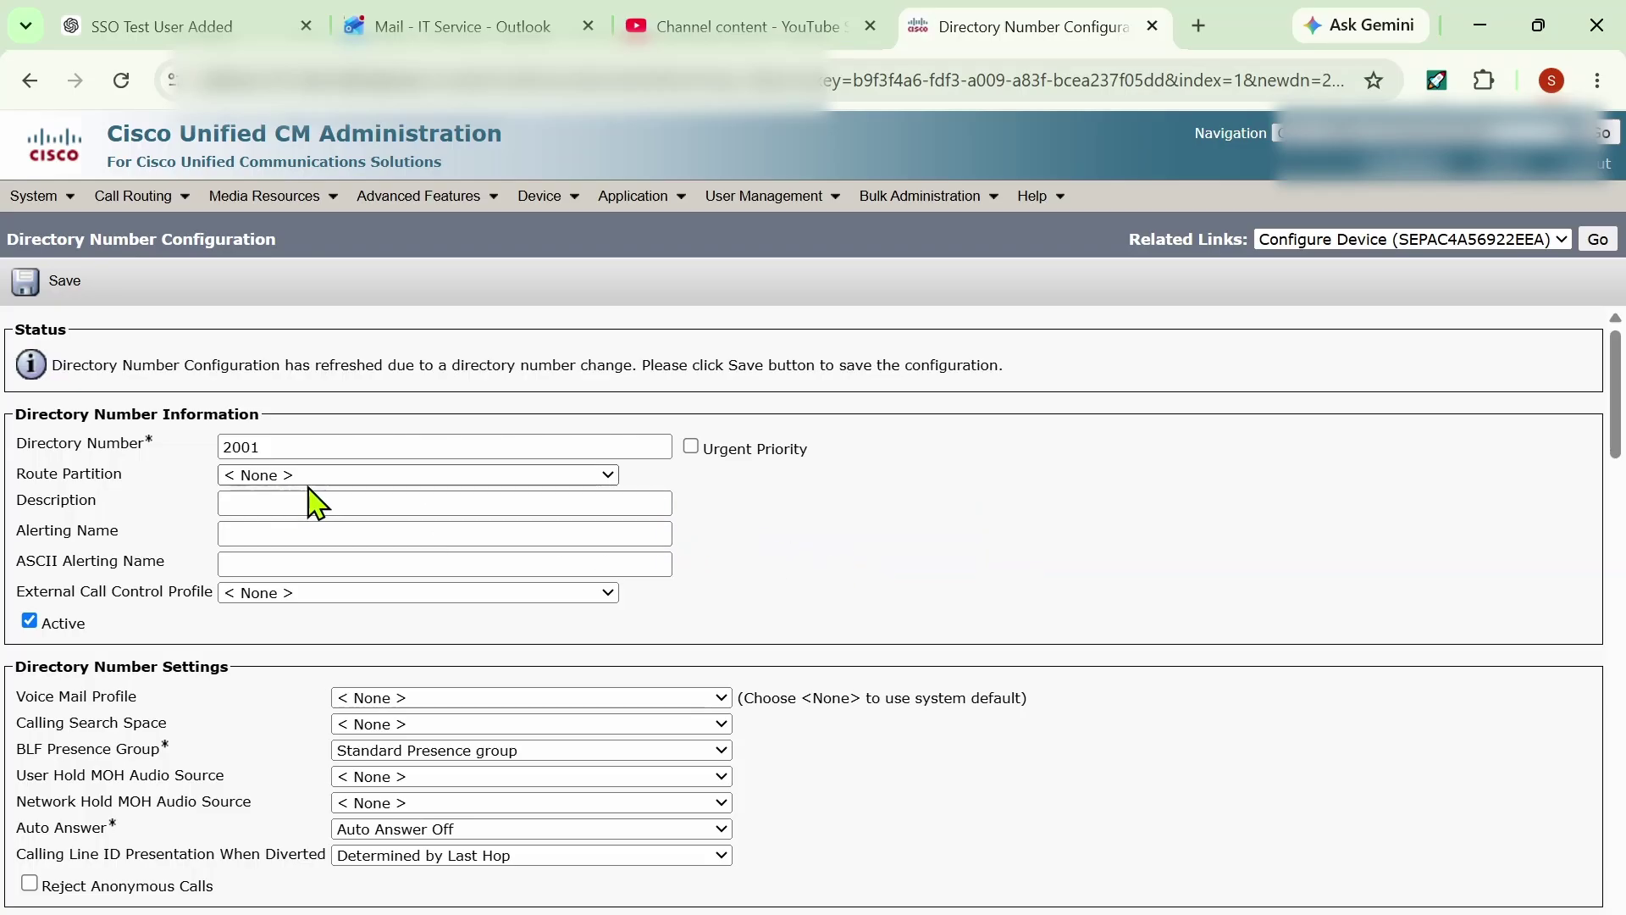
pyautogui.click(336, 476)
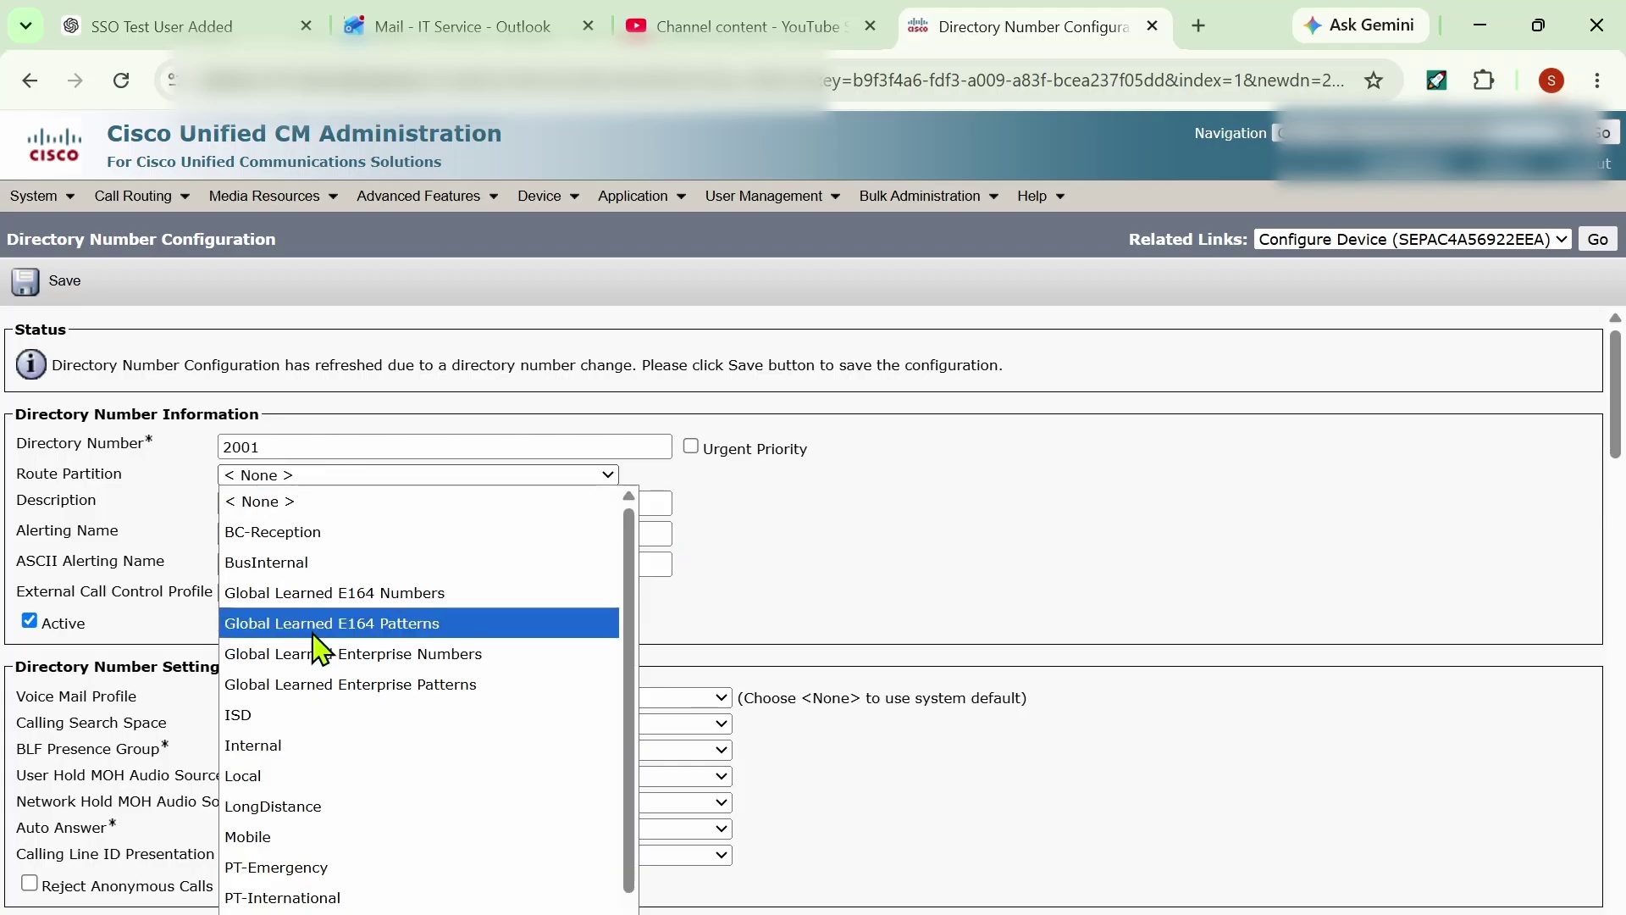
pyautogui.click(302, 748)
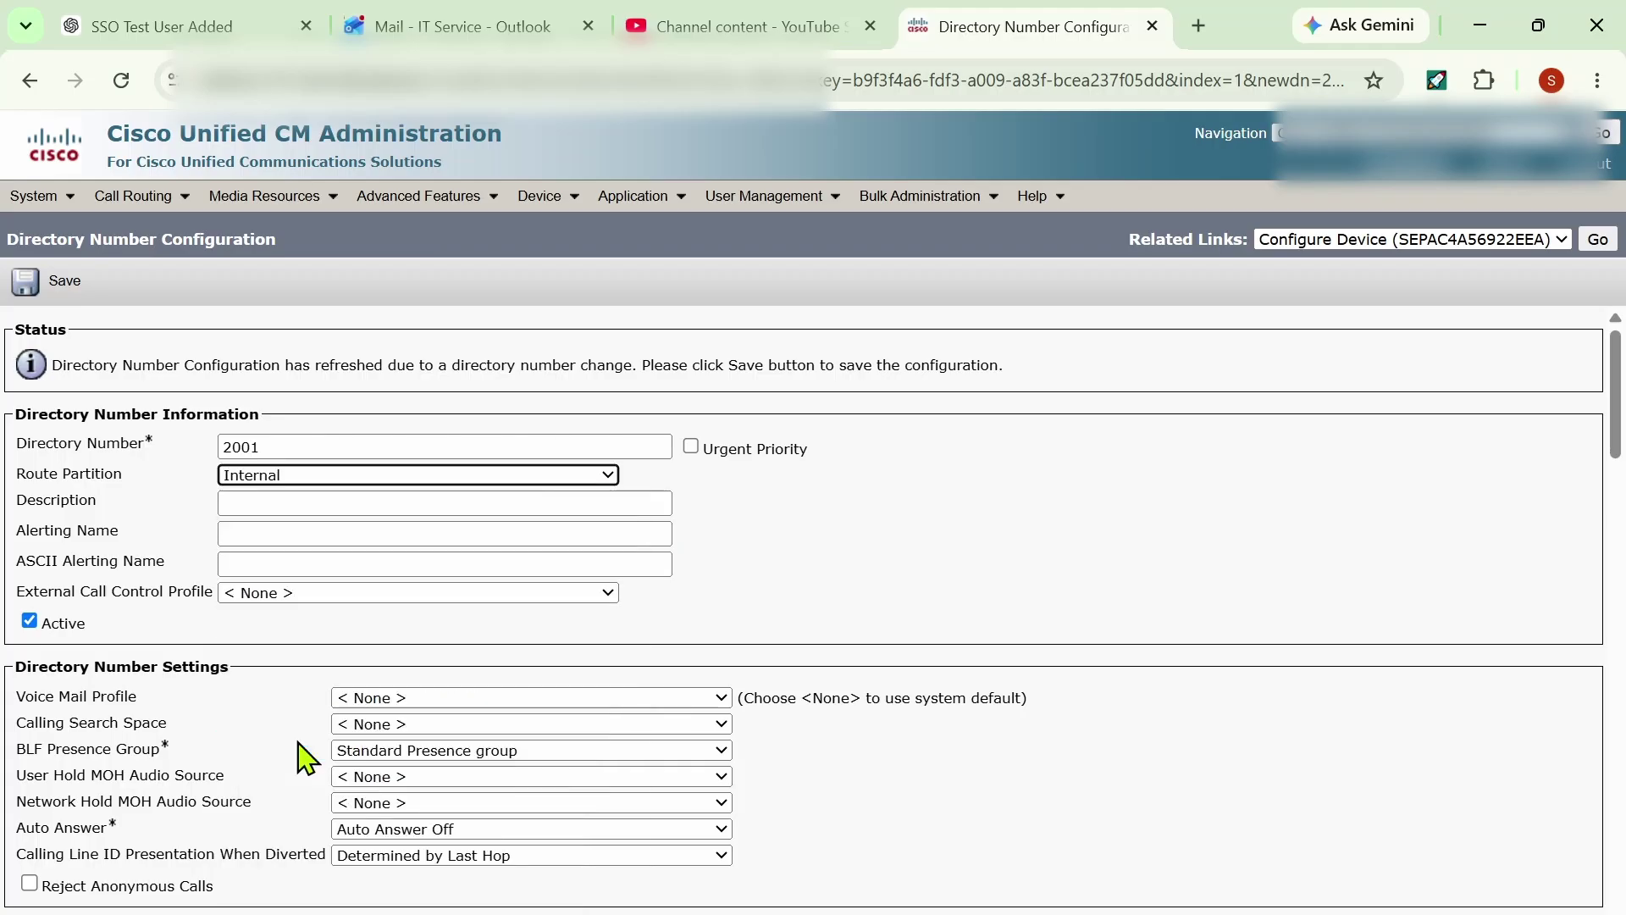
pyautogui.click(287, 505)
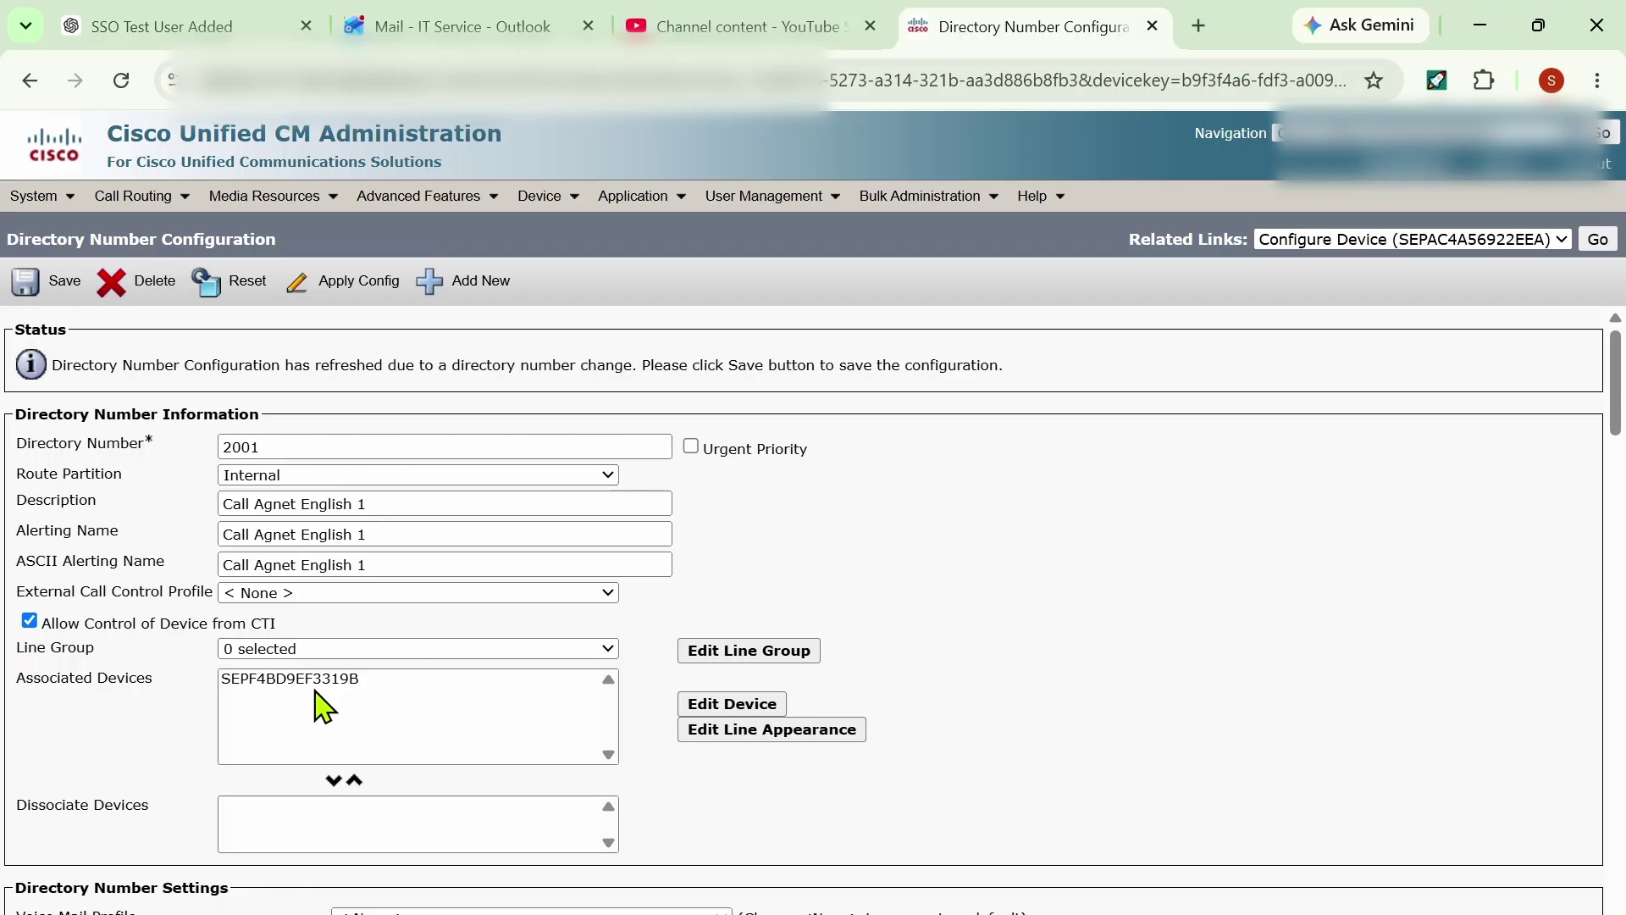
# - Examine the description, alerting names, associated devices and calling search space of directory number 2001
pyautogui.scroll(-1, 338, 707)
pyautogui.scroll(1, 339, 707)
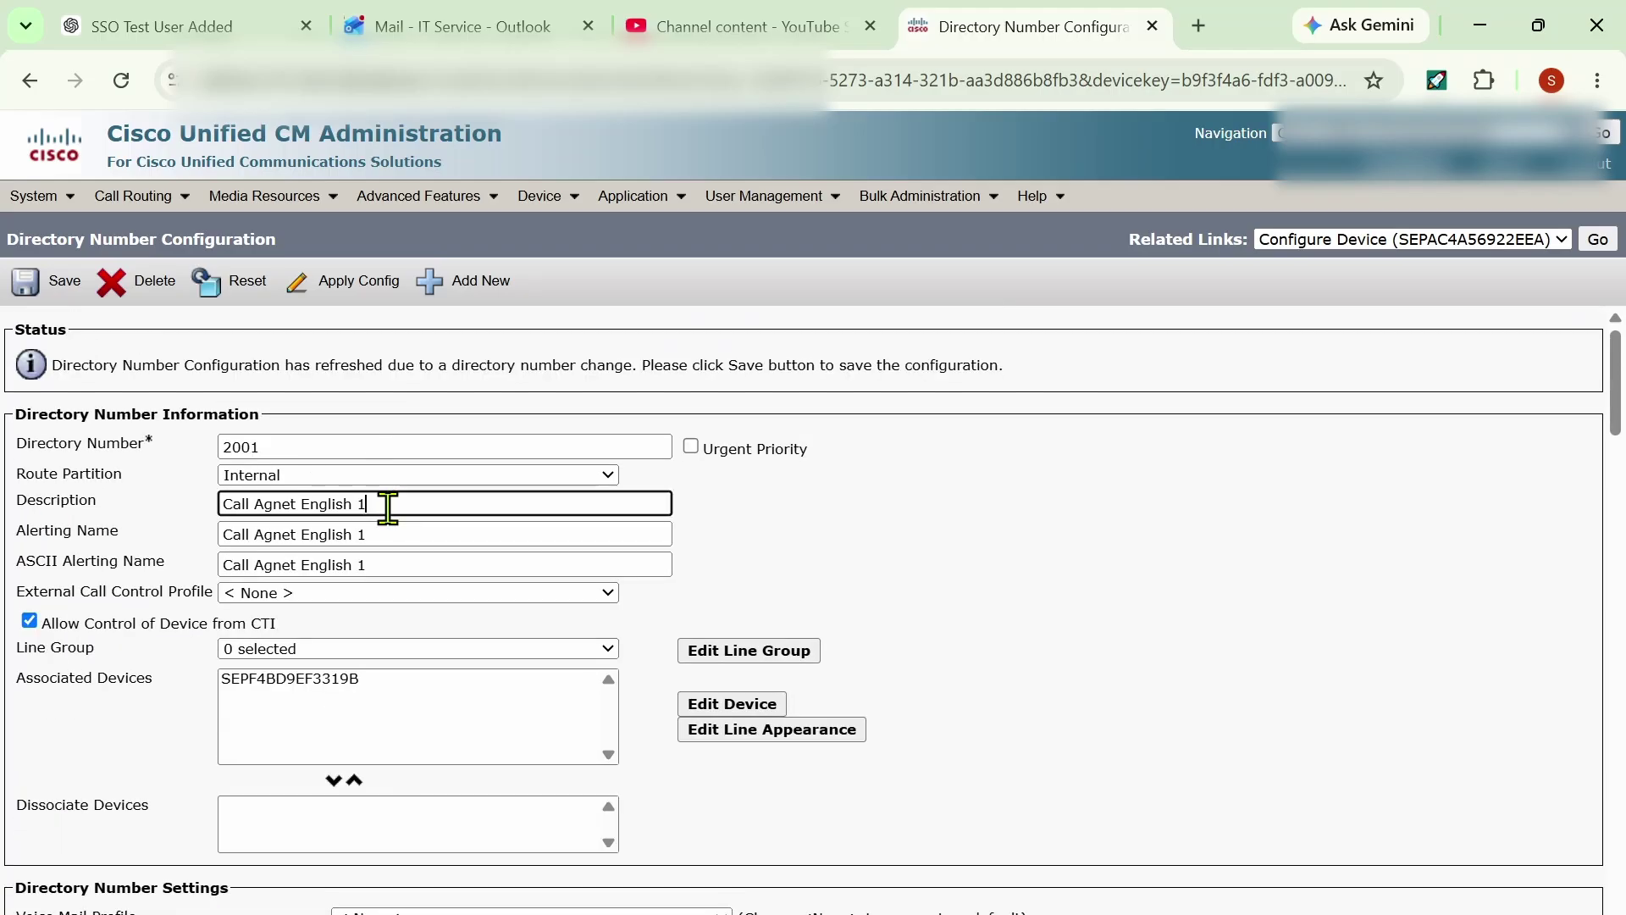
pyautogui.moveTo(388, 507); pyautogui.dragTo(144, 518)
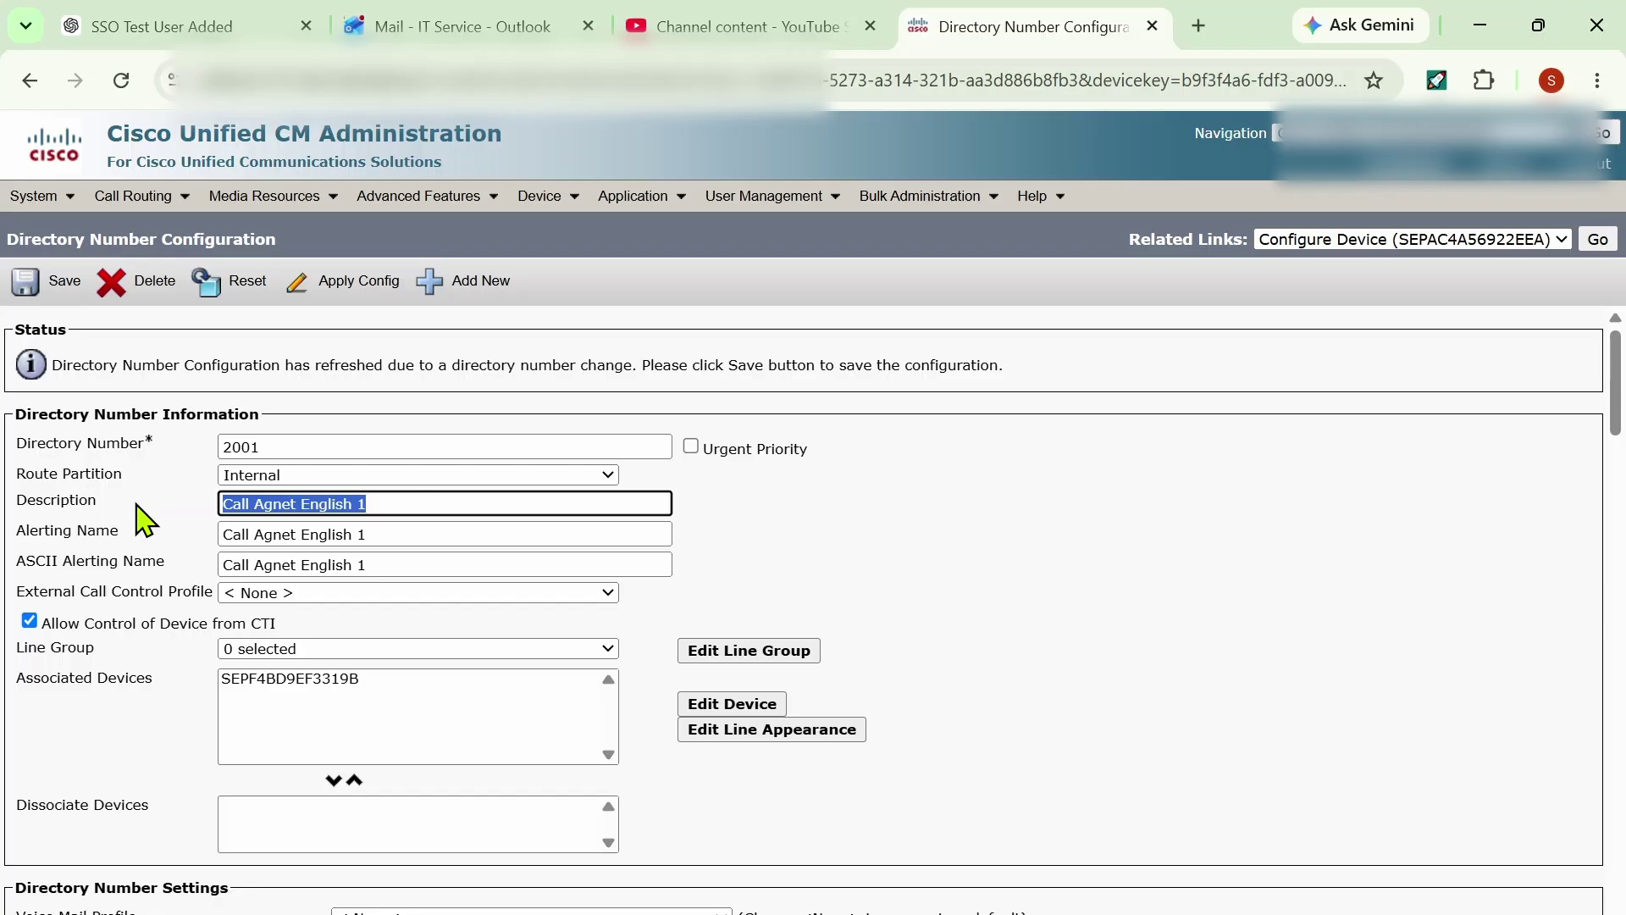
pyautogui.doubleClick(288, 505)
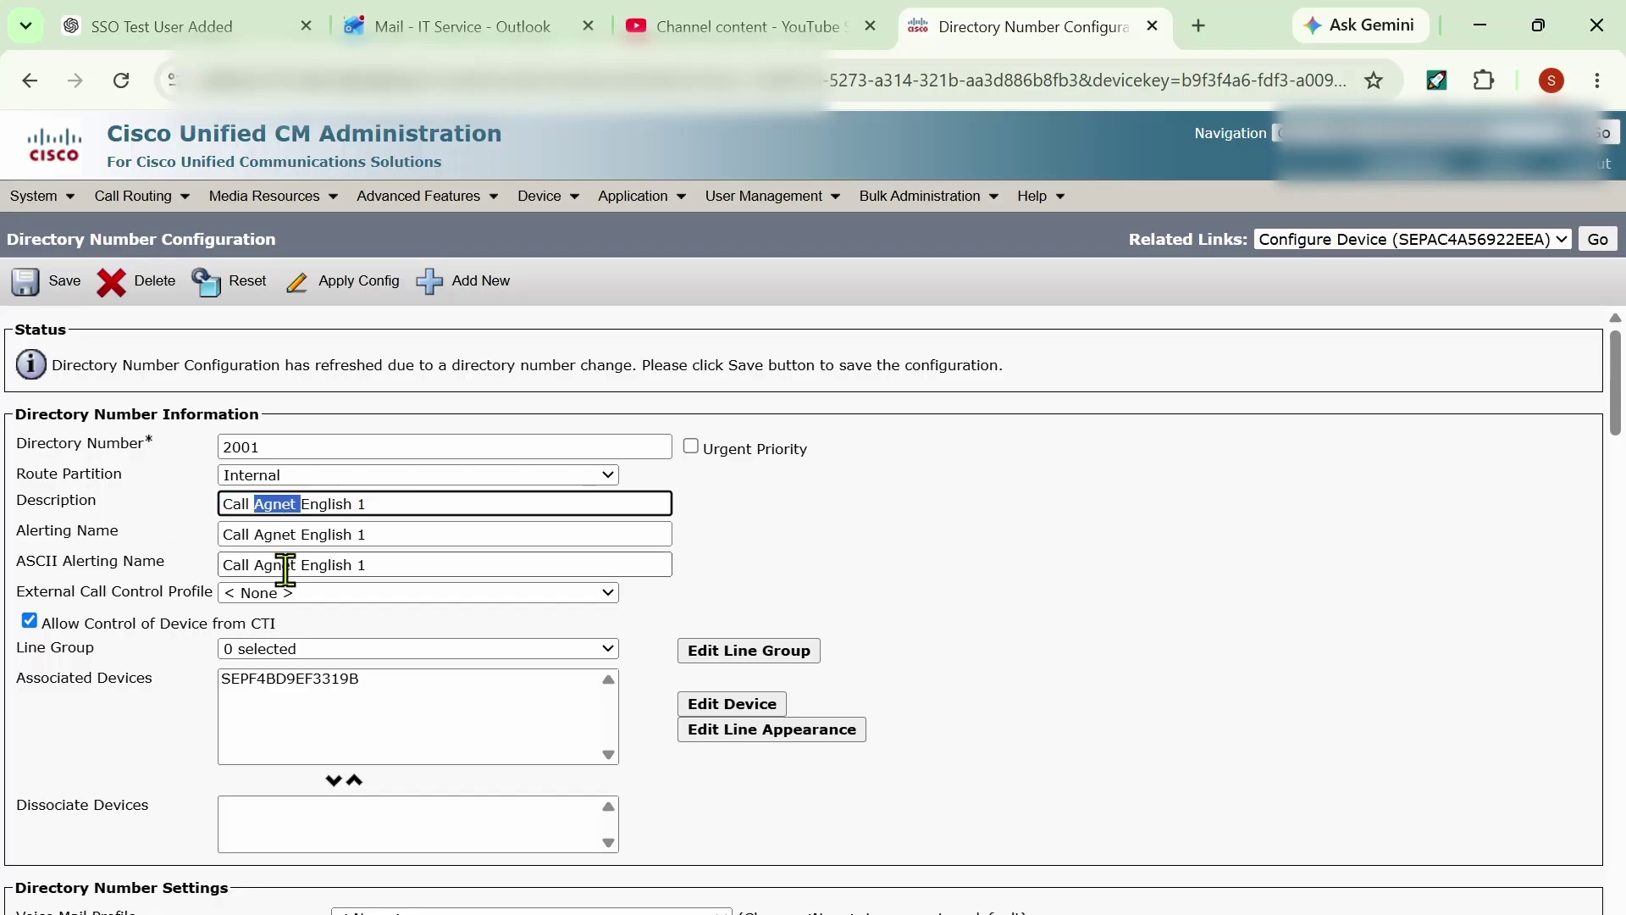
pyautogui.write('Agent')
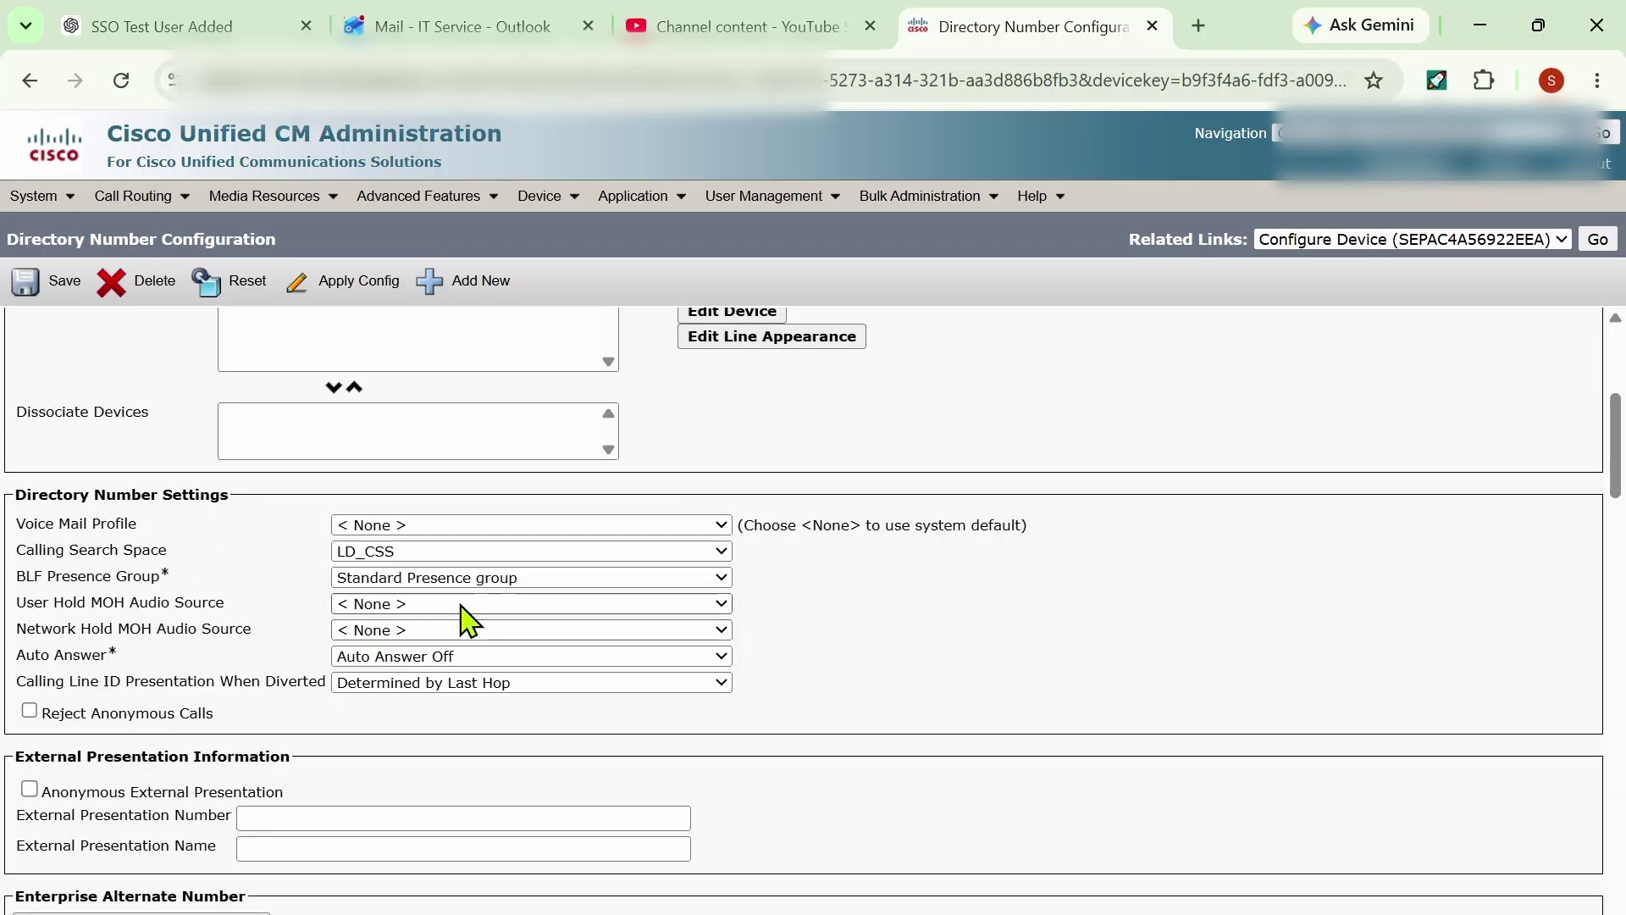
pyautogui.scroll(5, 465, 618)
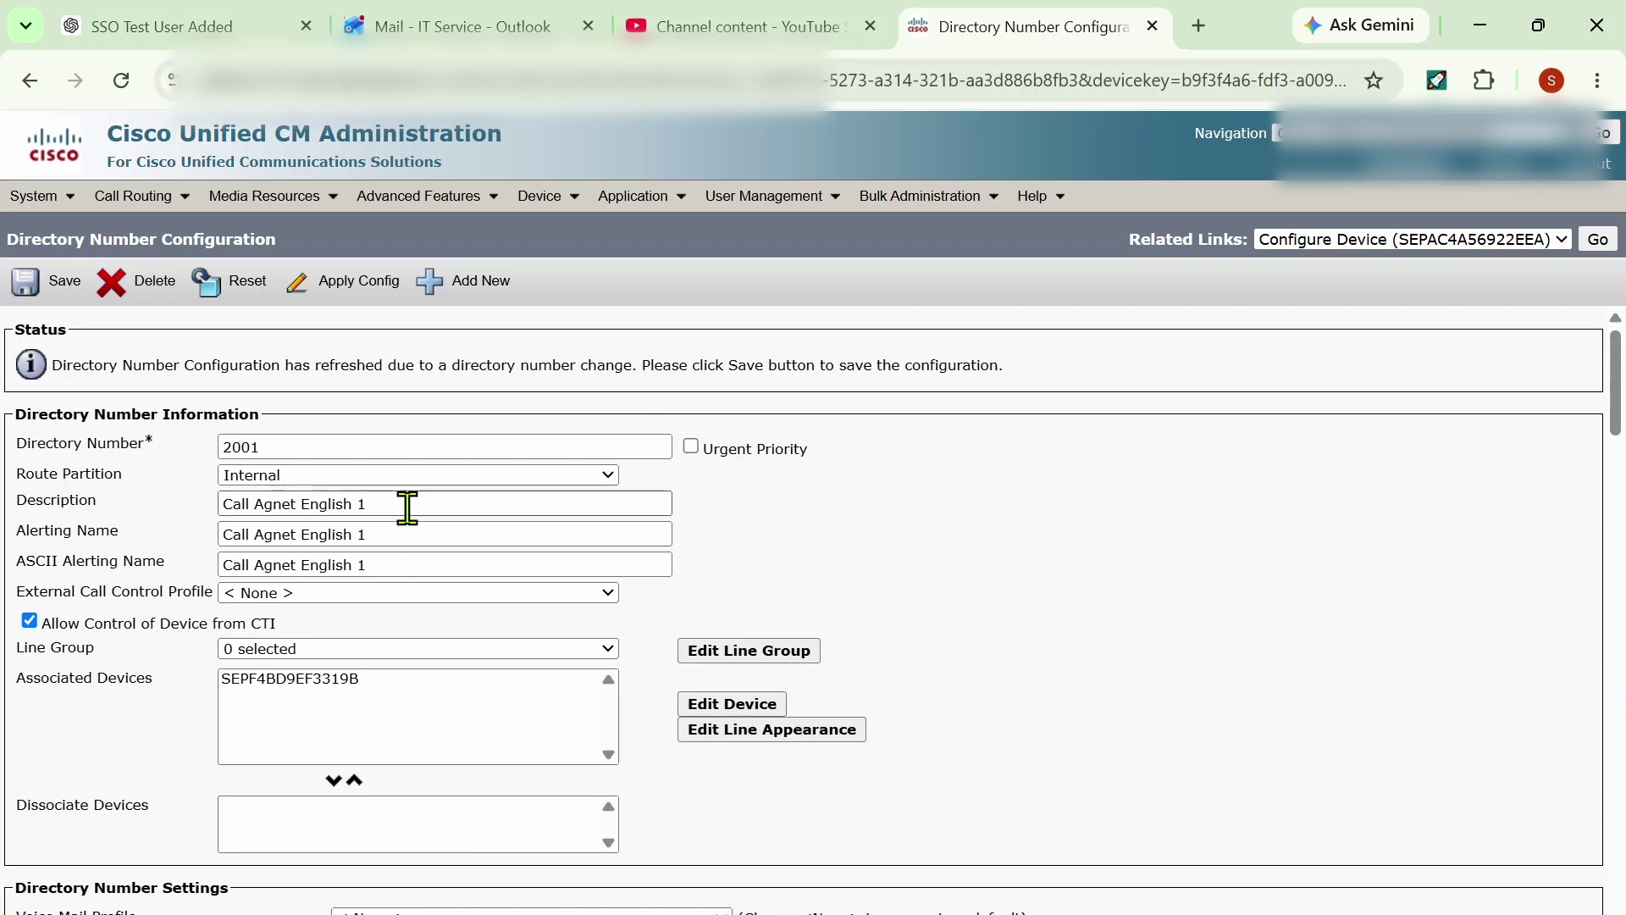
# - Examine the available calling search spaces and BLF presence groups for directory number 2001
pyautogui.scroll(-3, 394, 559)
pyautogui.scroll(-1, 398, 563)
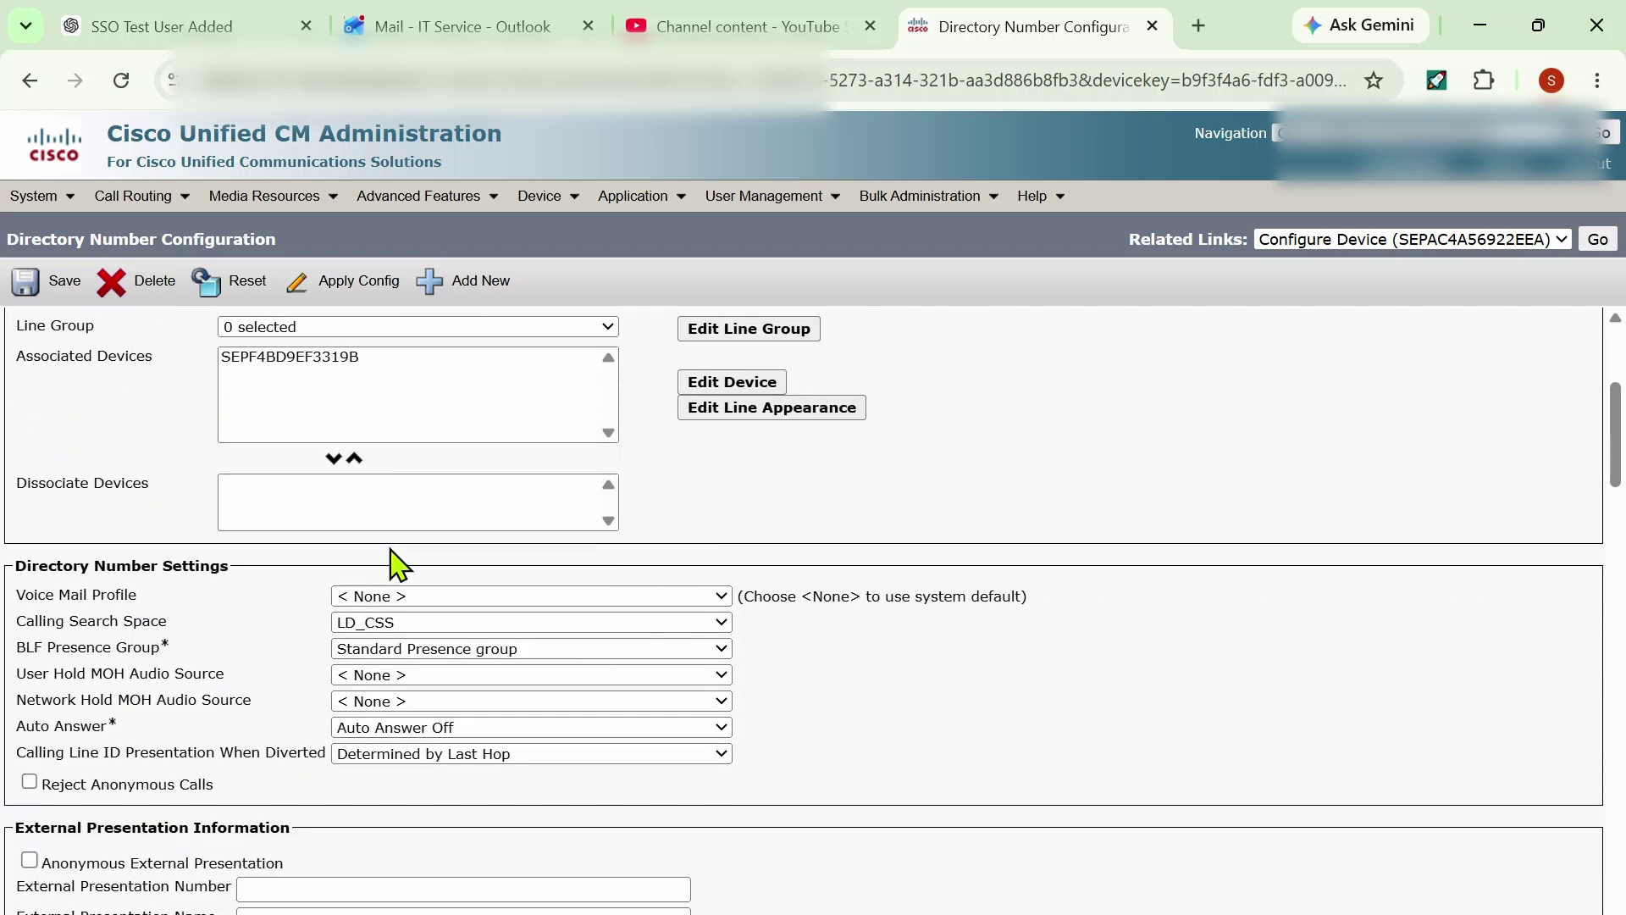
pyautogui.click(398, 624)
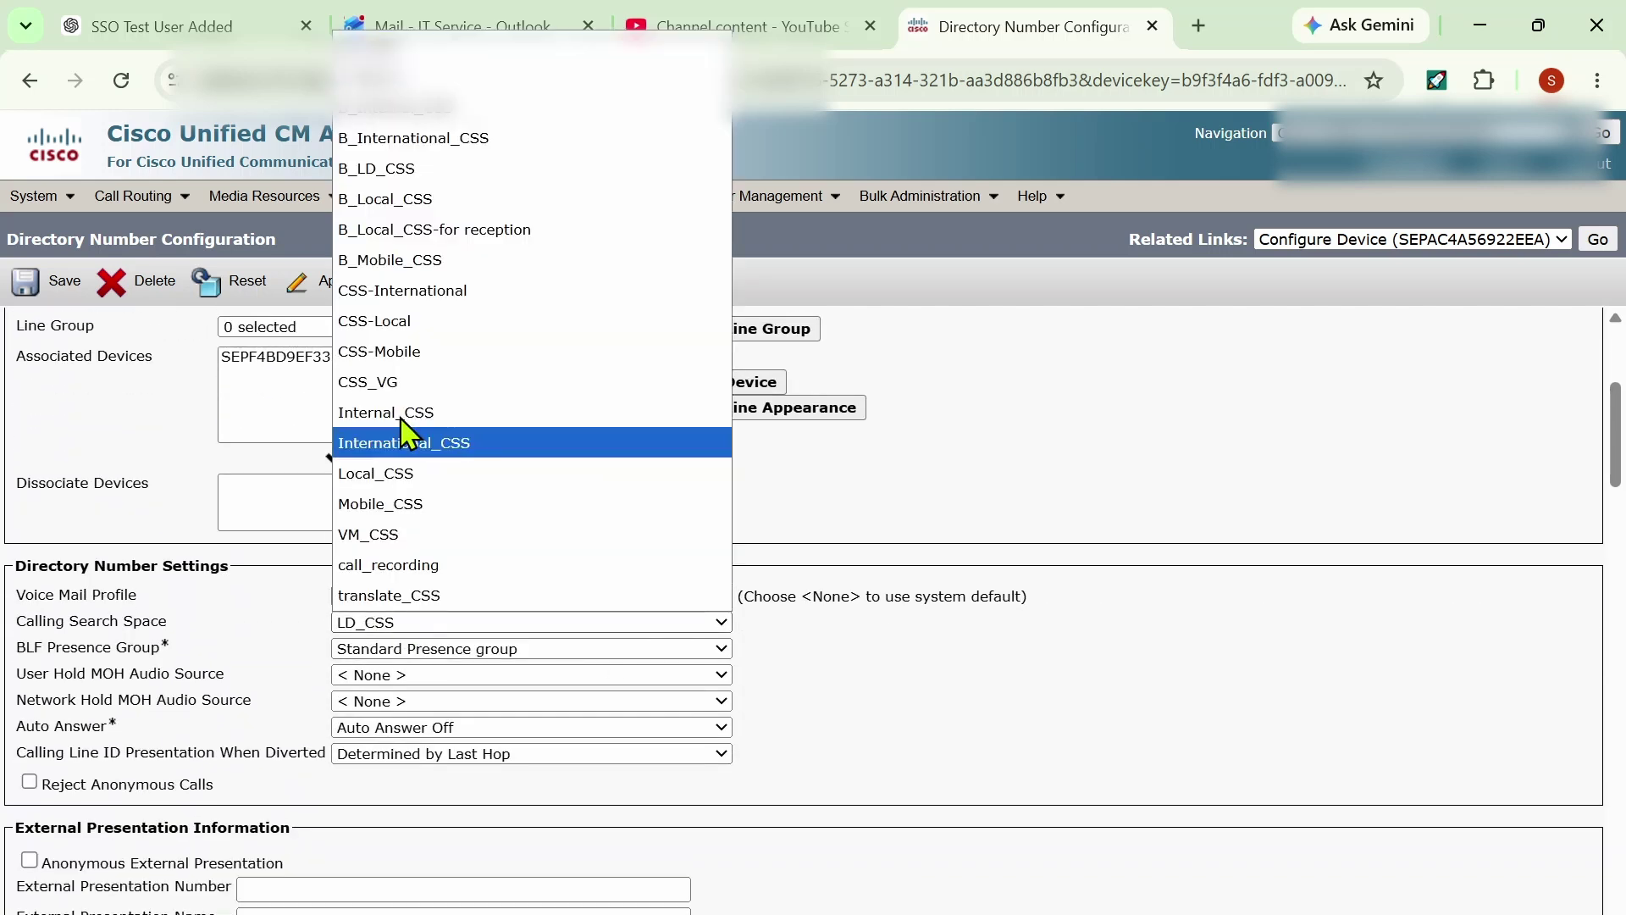
pyautogui.click(381, 61)
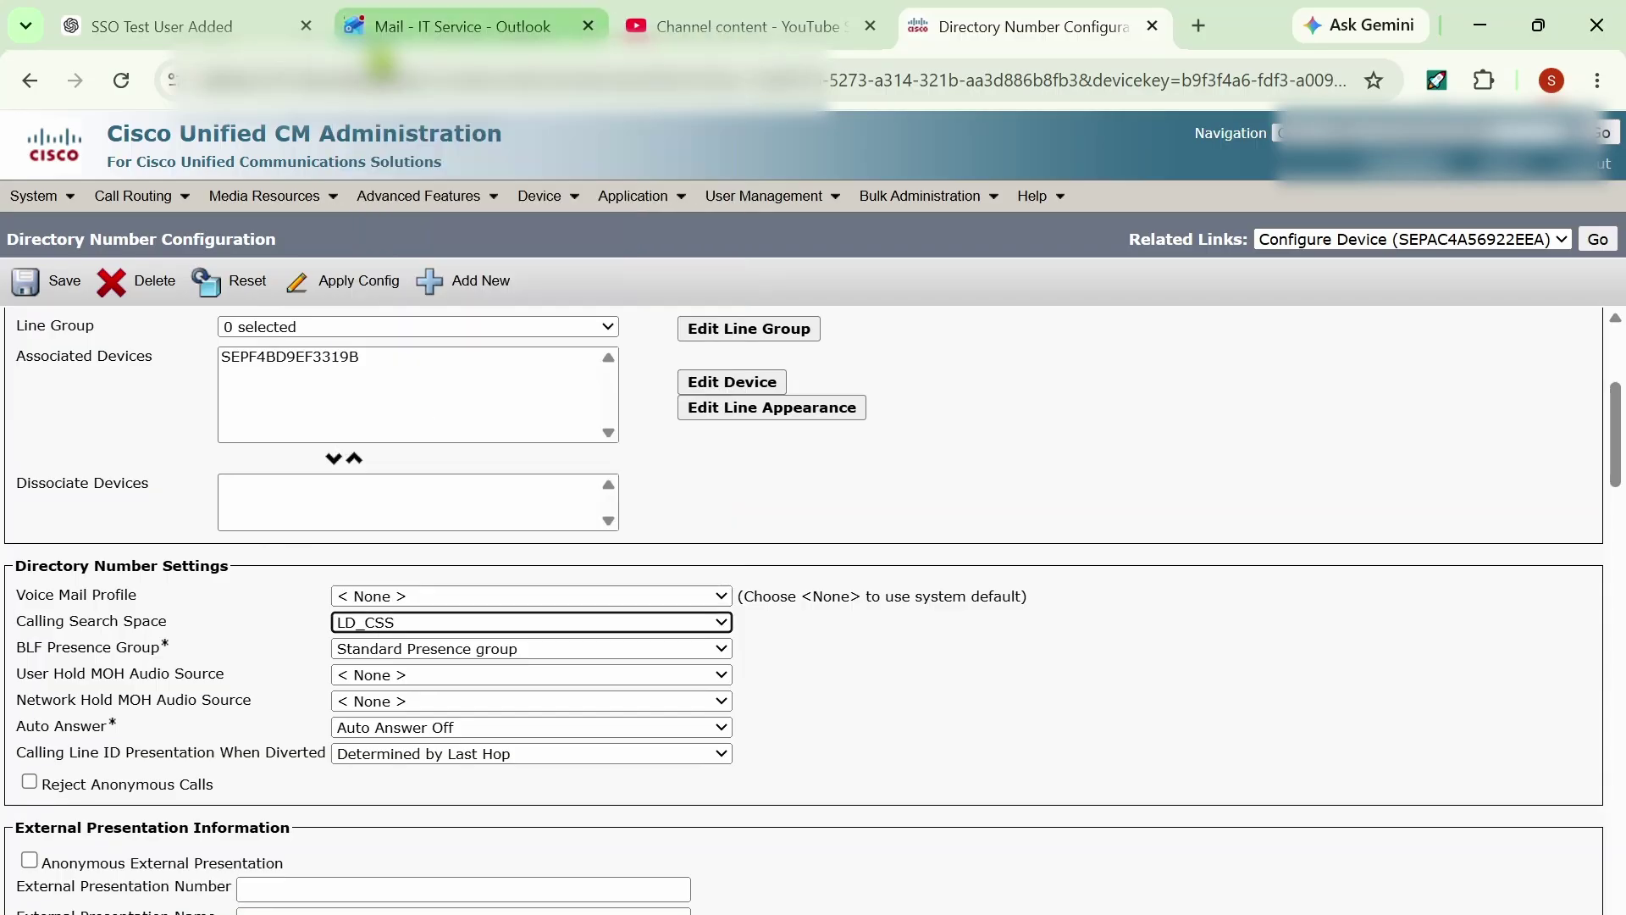
pyautogui.click(422, 650)
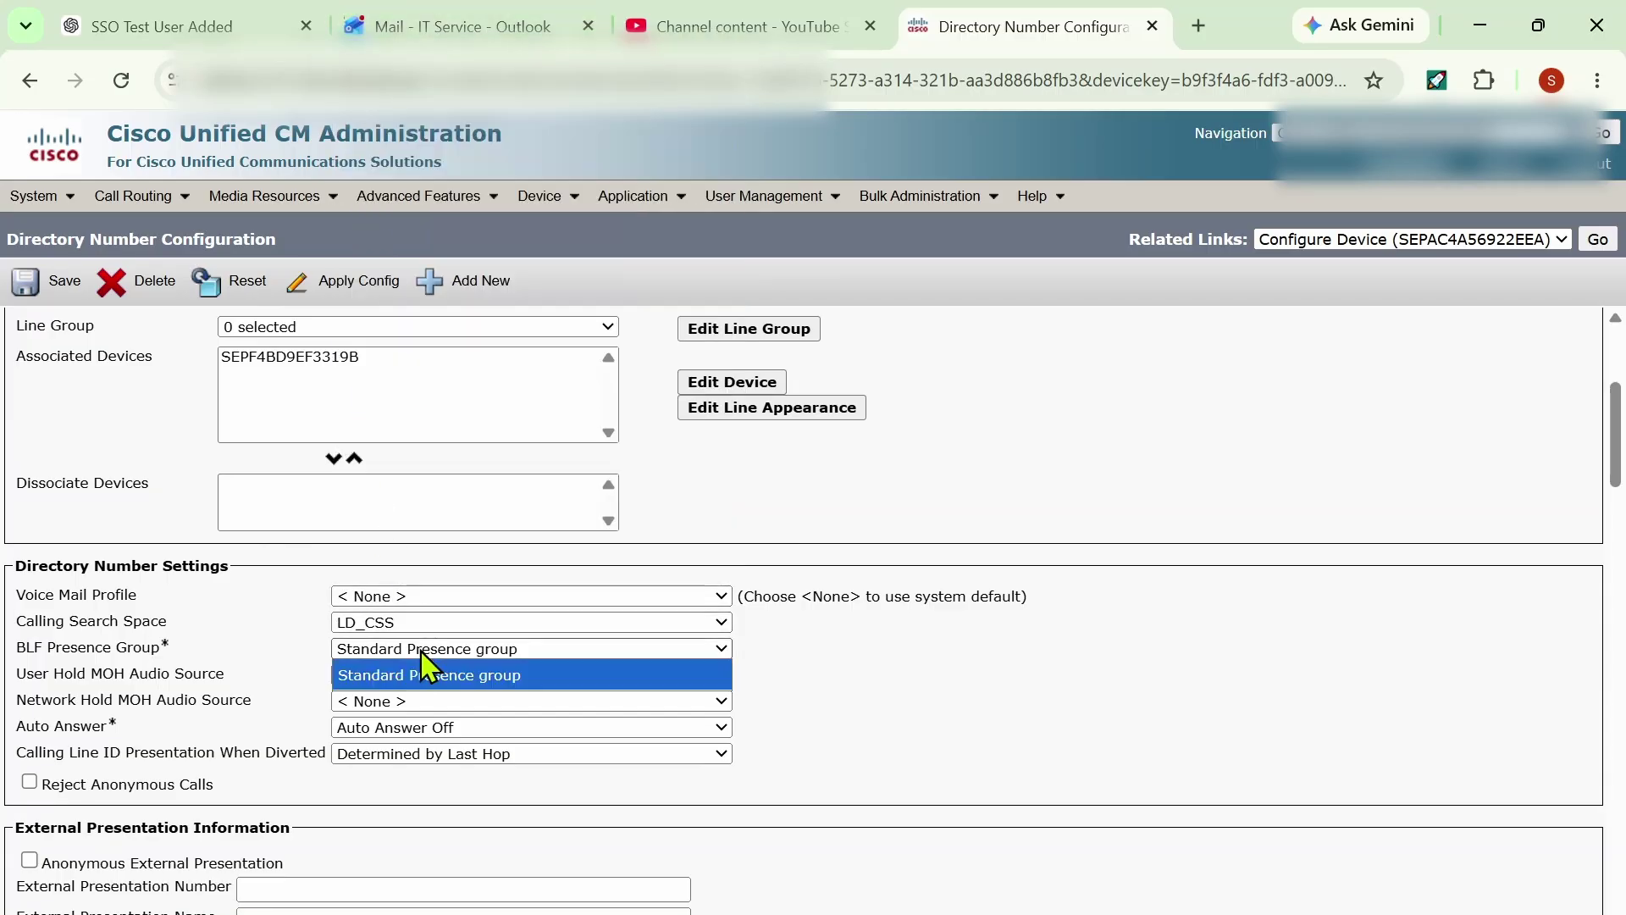
pyautogui.click(927, 516)
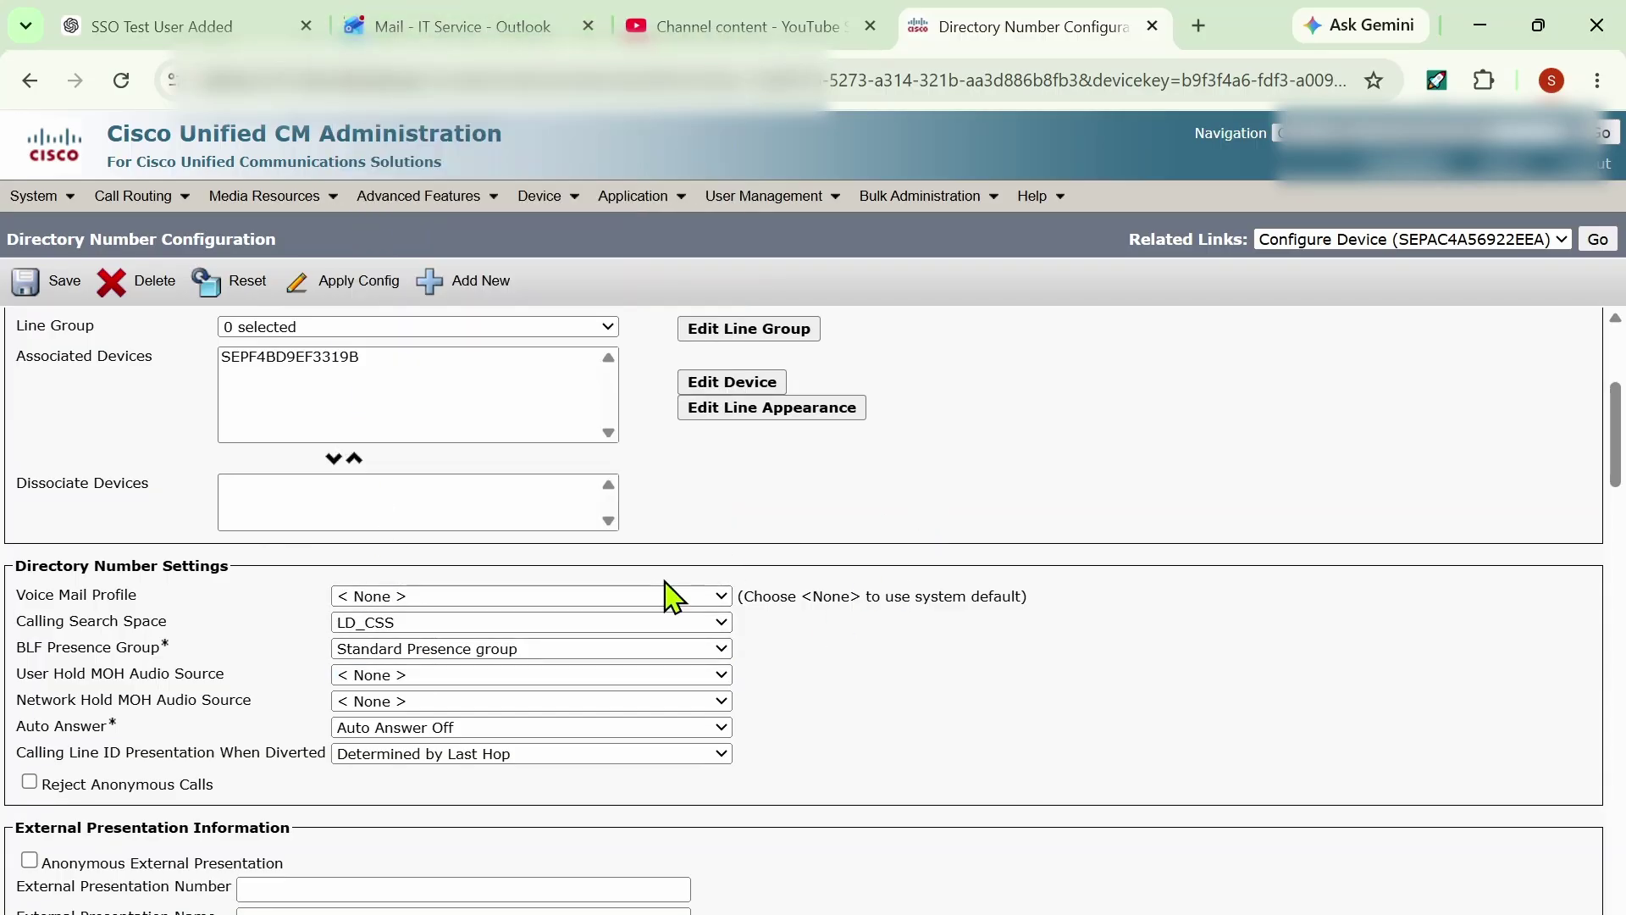
pyautogui.scroll(-1, 674, 597)
pyautogui.scroll(4, 673, 597)
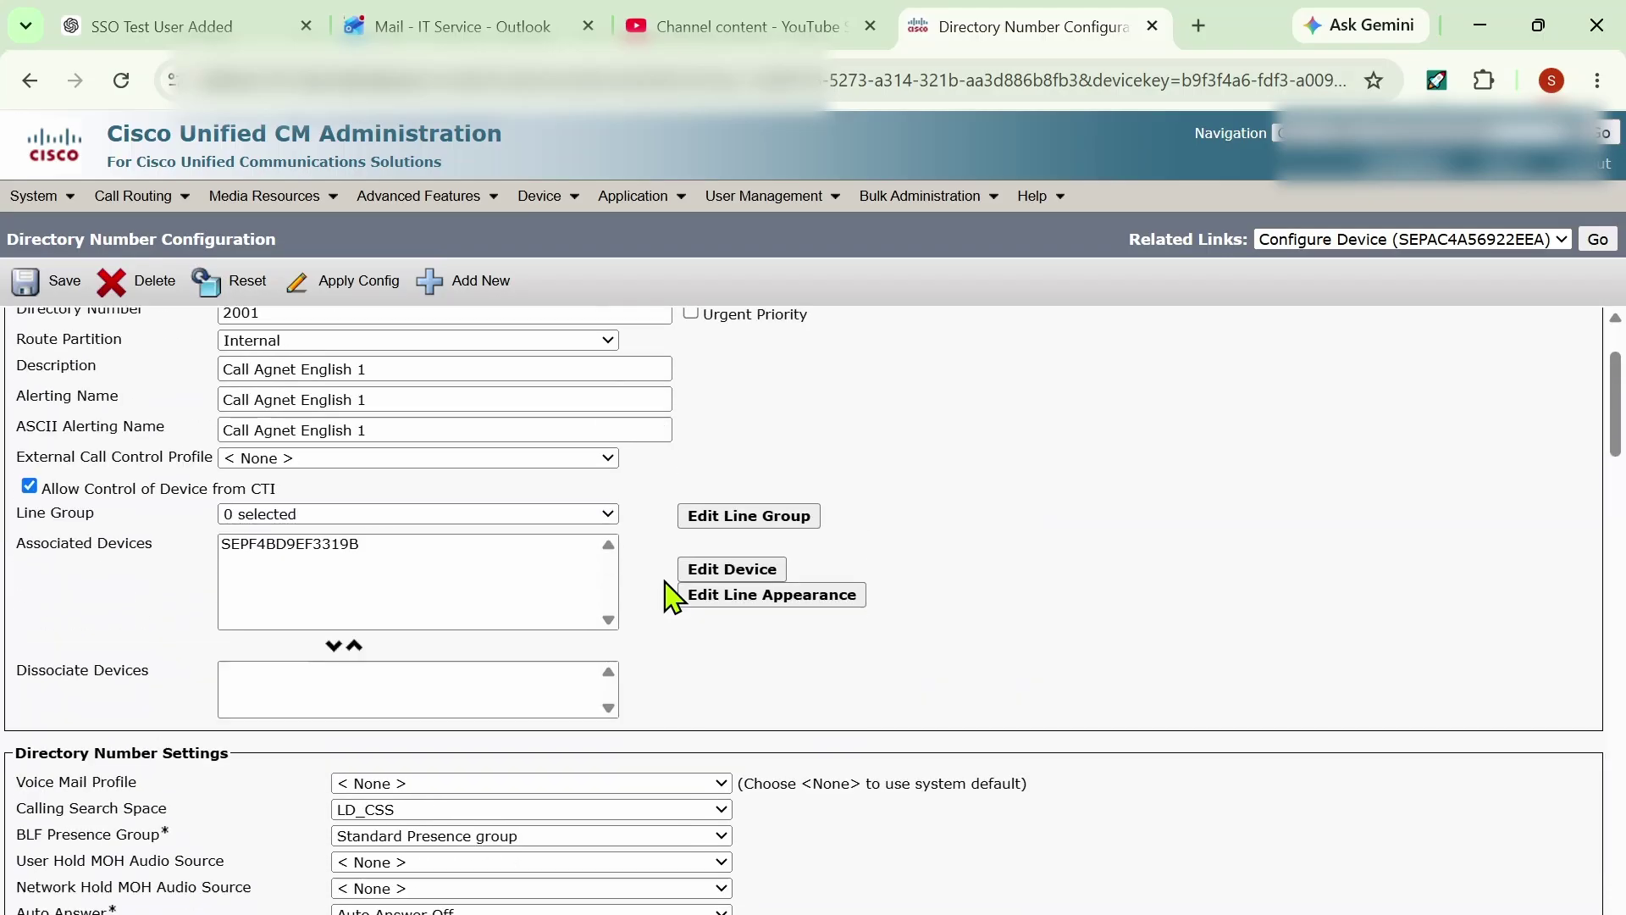
# - Review the remaining directory number settings, from call forwarding and park monitoring to the Line 1 caller ID and call waiting fields
pyautogui.scroll(-2, 673, 597)
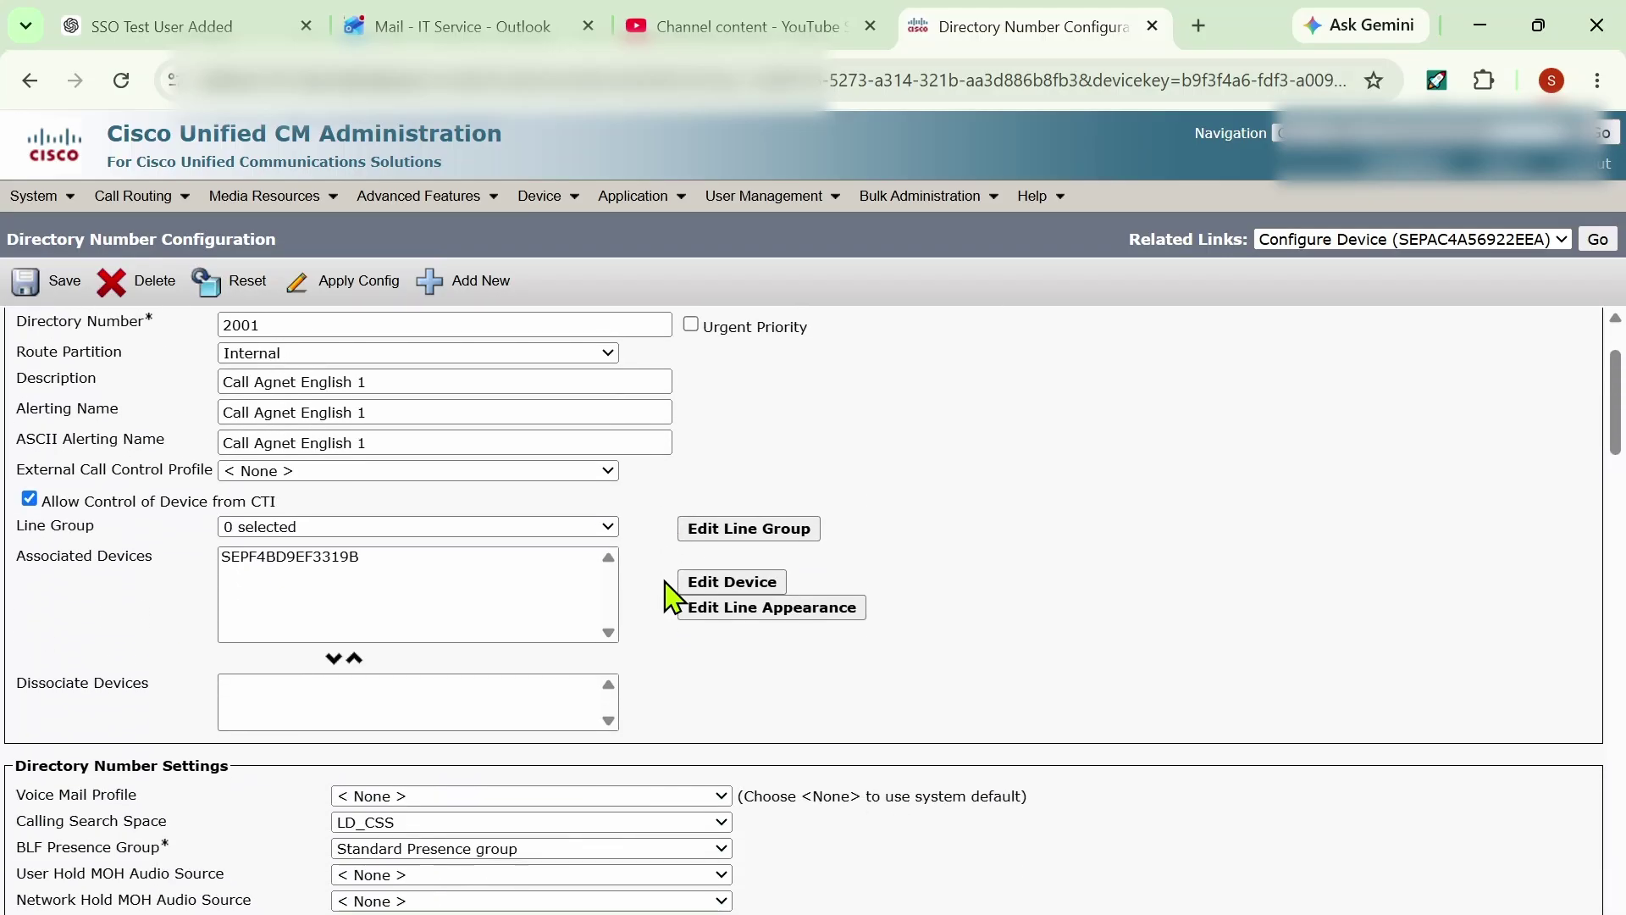
pyautogui.scroll(-6, 673, 597)
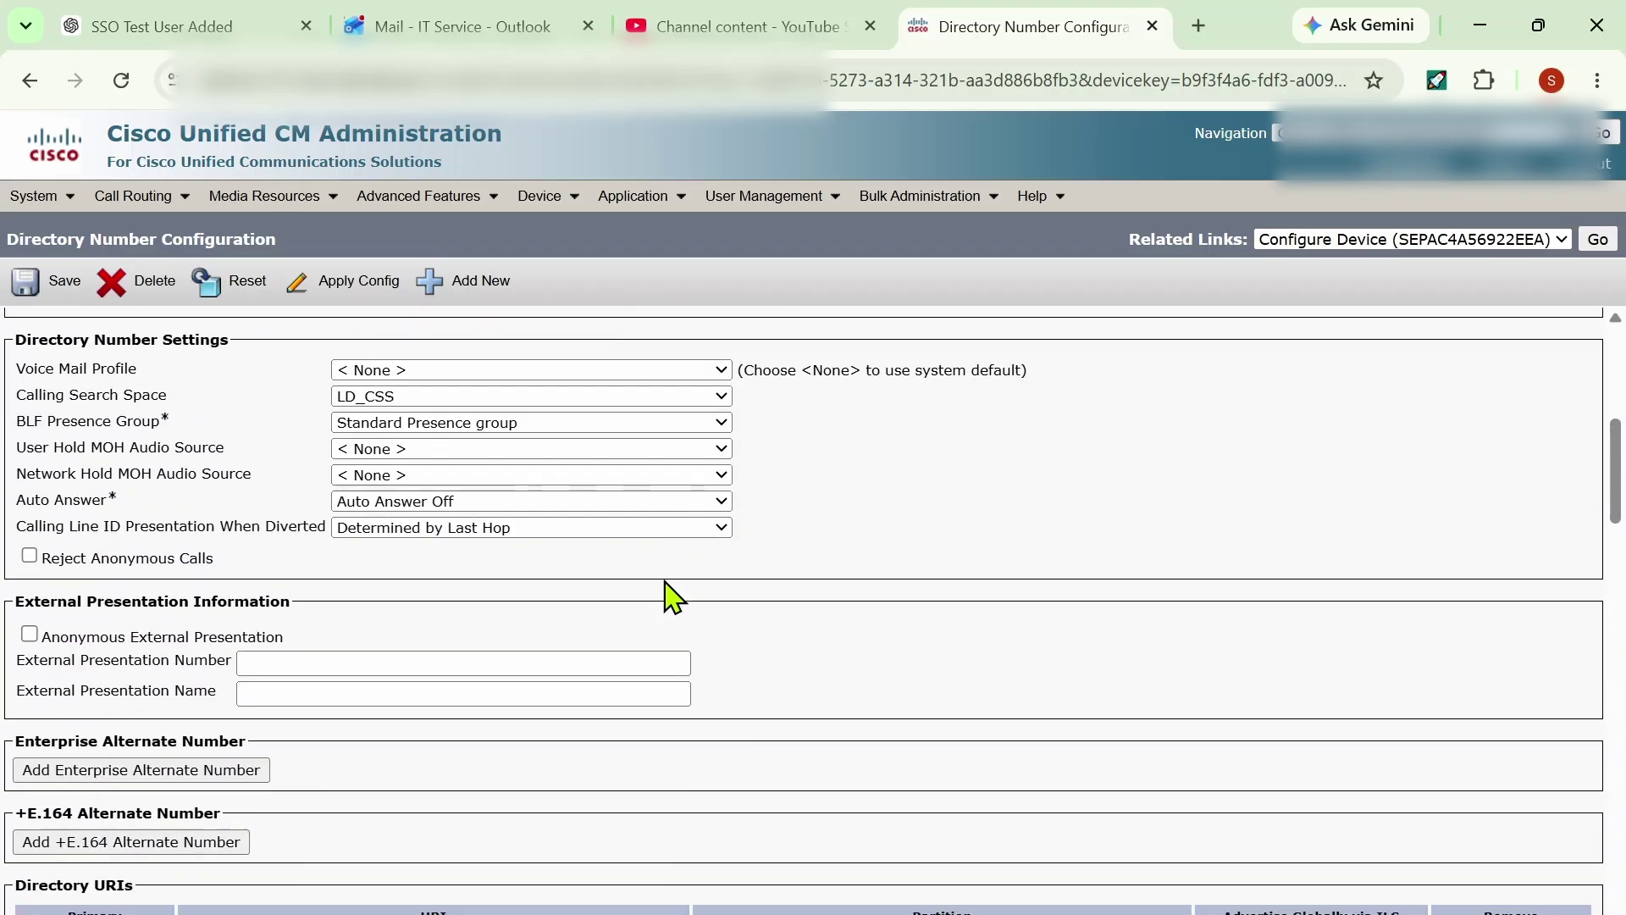
pyautogui.scroll(-8, 673, 597)
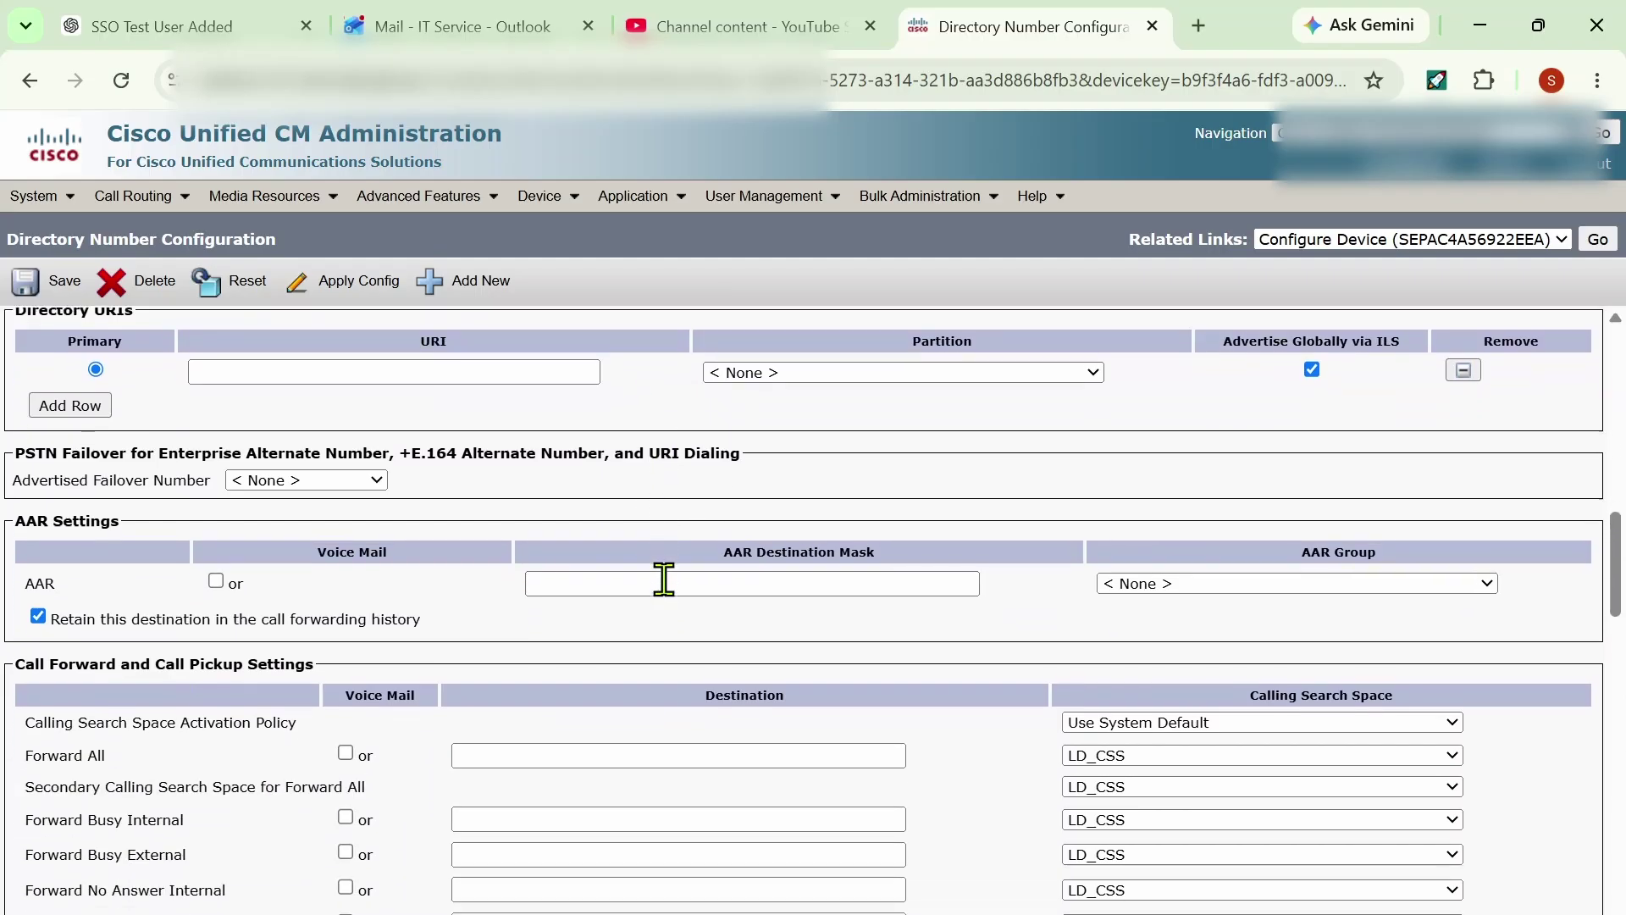
pyautogui.scroll(-8, 669, 588)
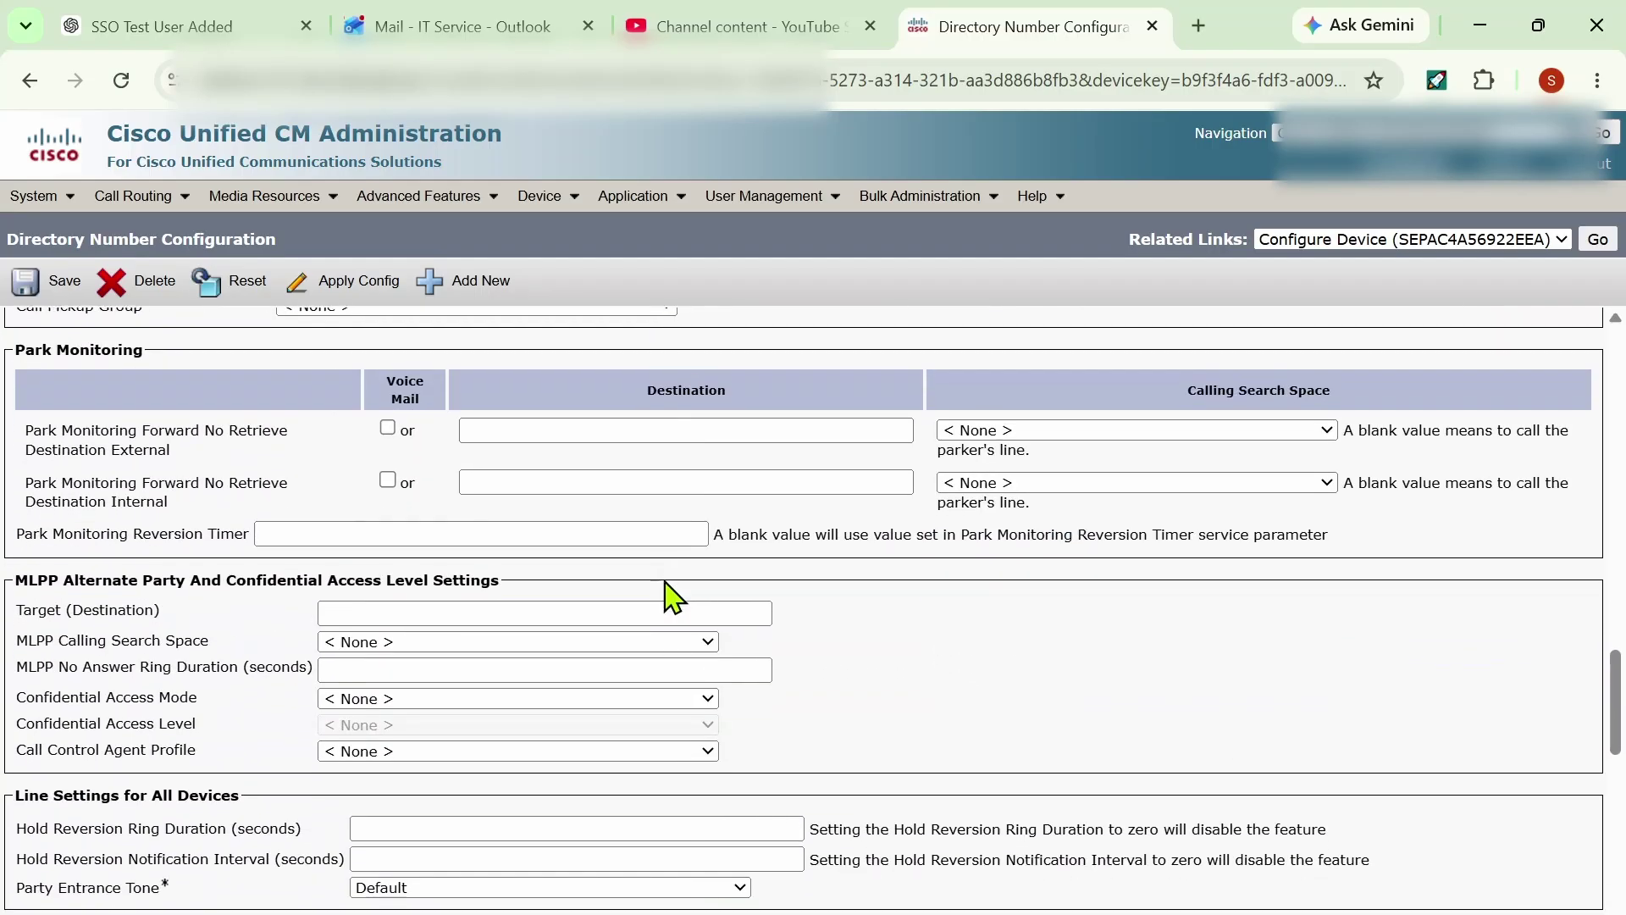
pyautogui.scroll(-7, 673, 597)
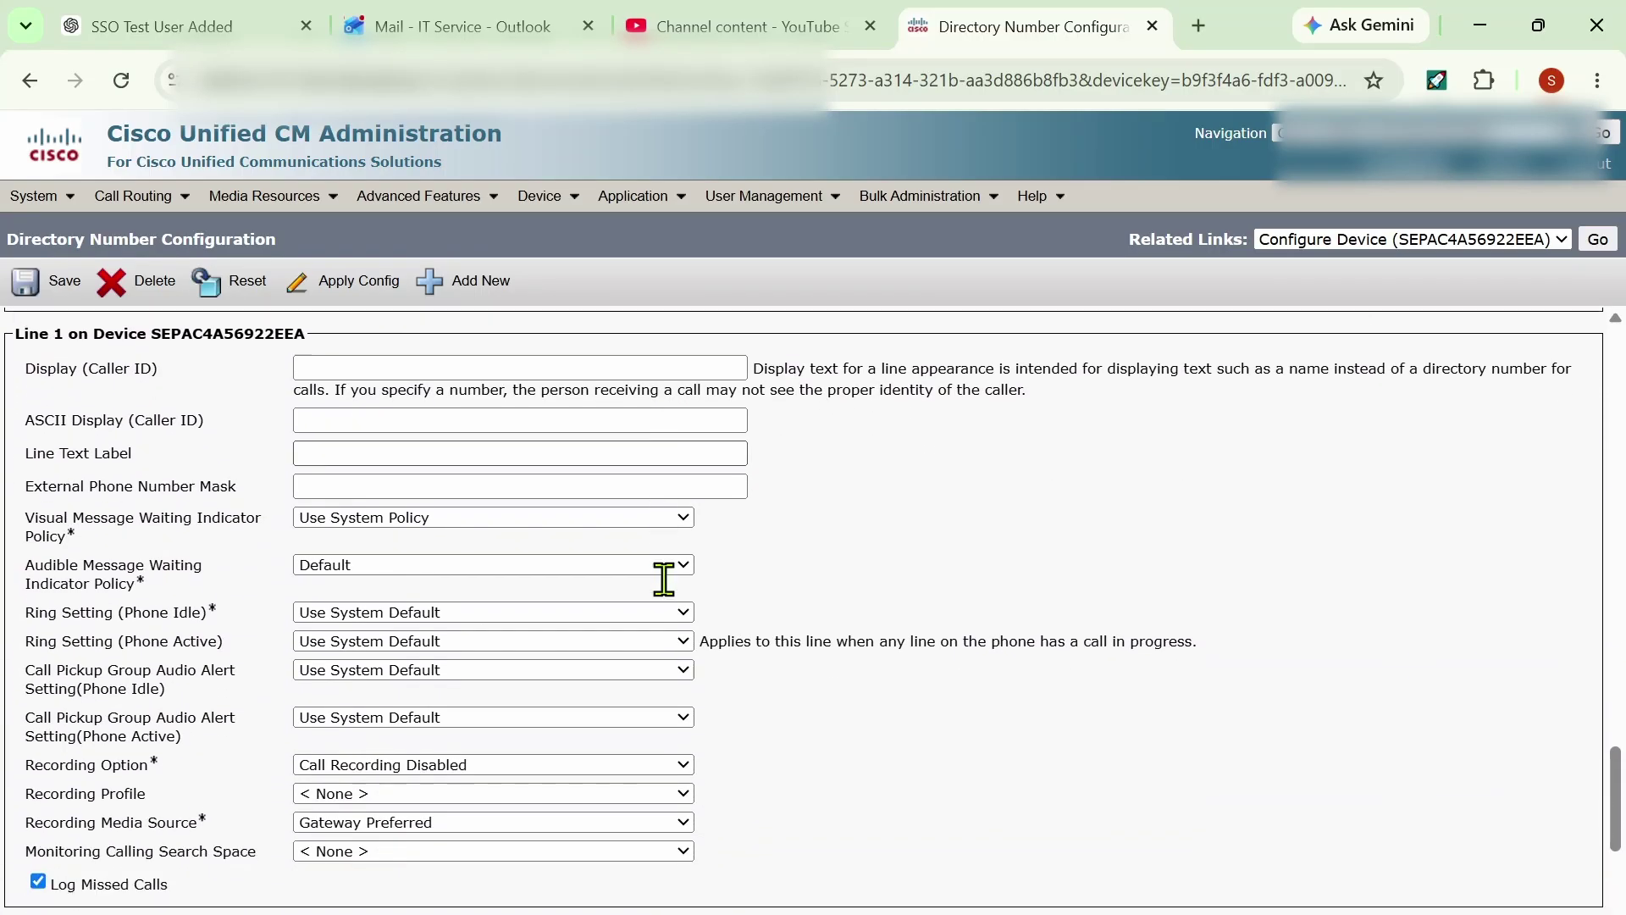
pyautogui.scroll(-3, 673, 597)
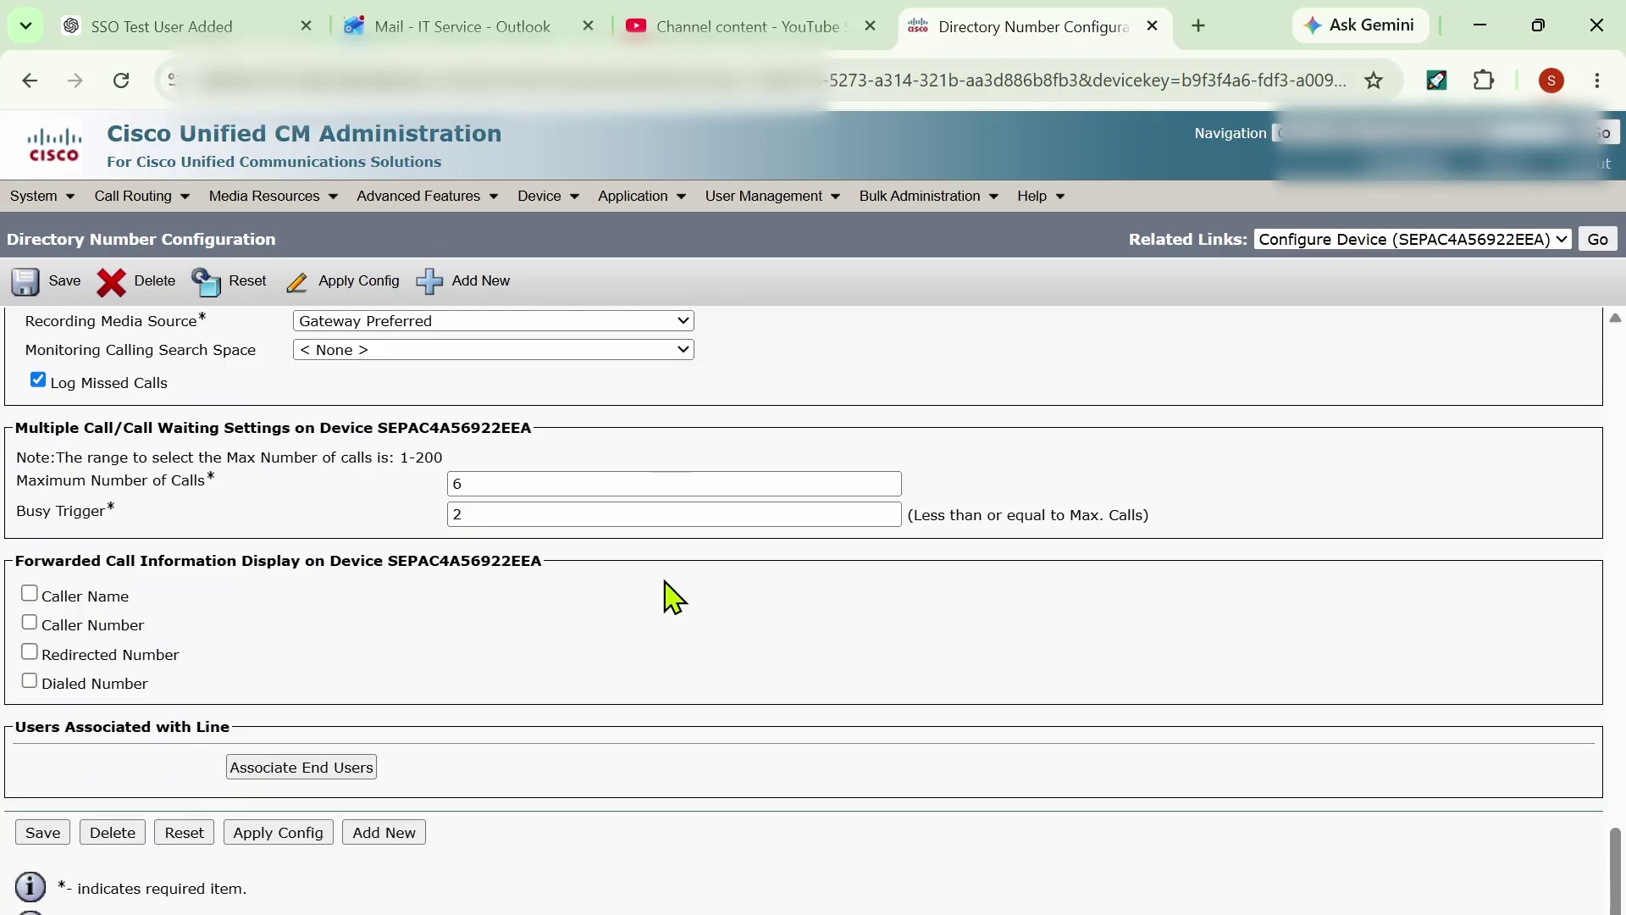
pyautogui.scroll(8, 673, 597)
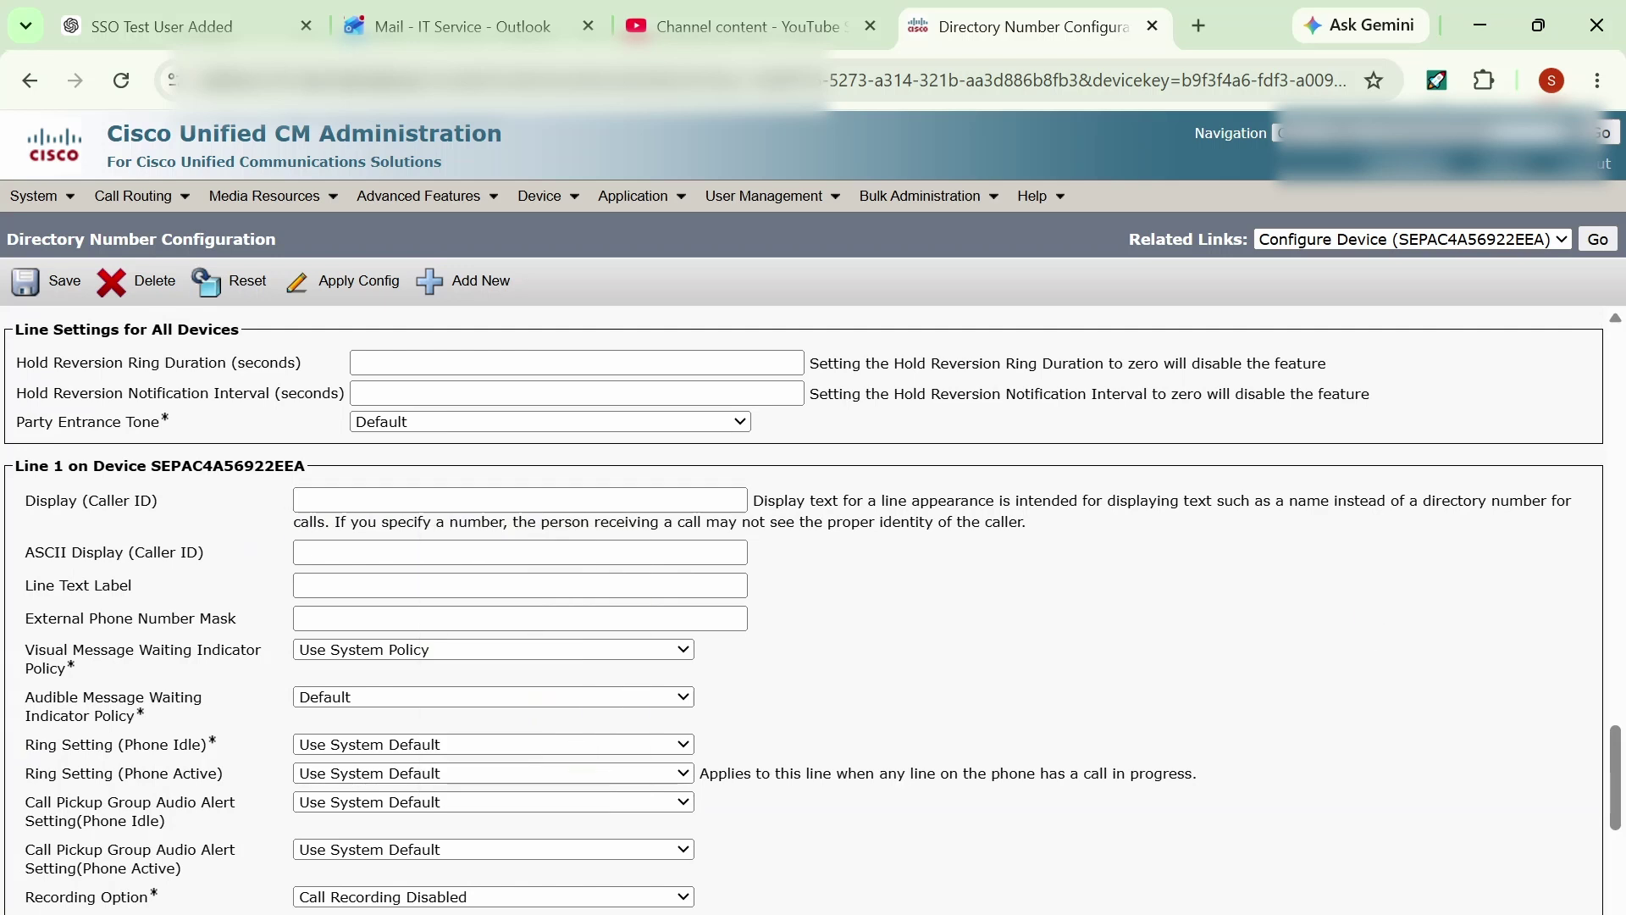
# - Change the description and alerting name to Call Agent English 1 and the ASCII alerting name to Call Agentt English 1, and copy the description
pyautogui.scroll(20, 562, 548)
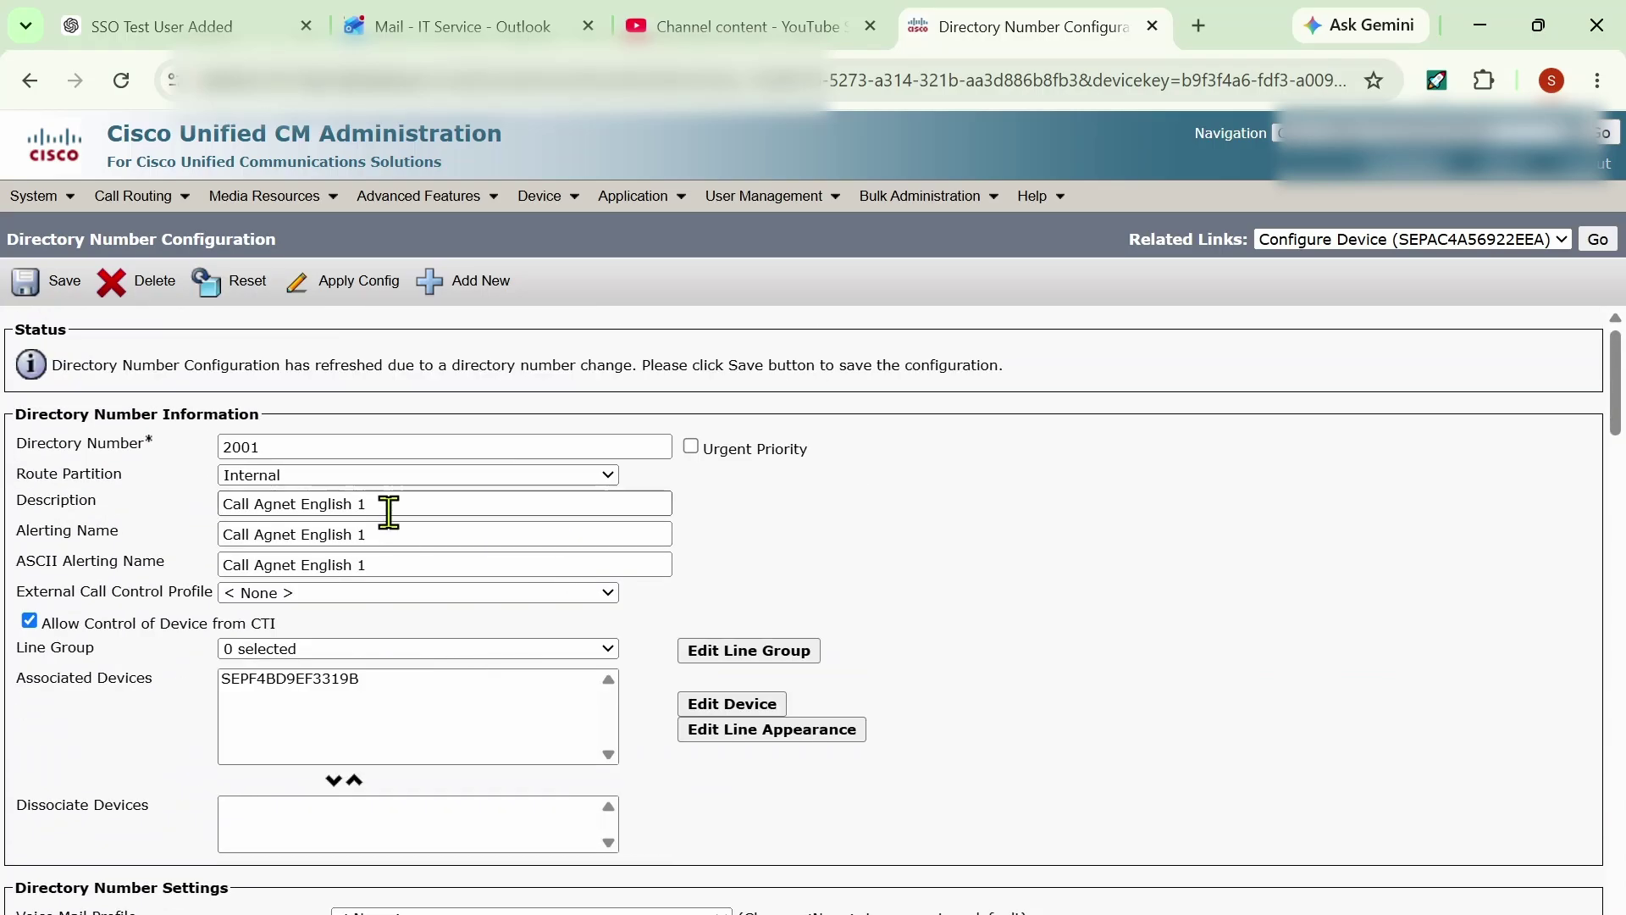
pyautogui.hotkey('shift', 'Tab')
pyautogui.hotkey('ctrl', 'c')
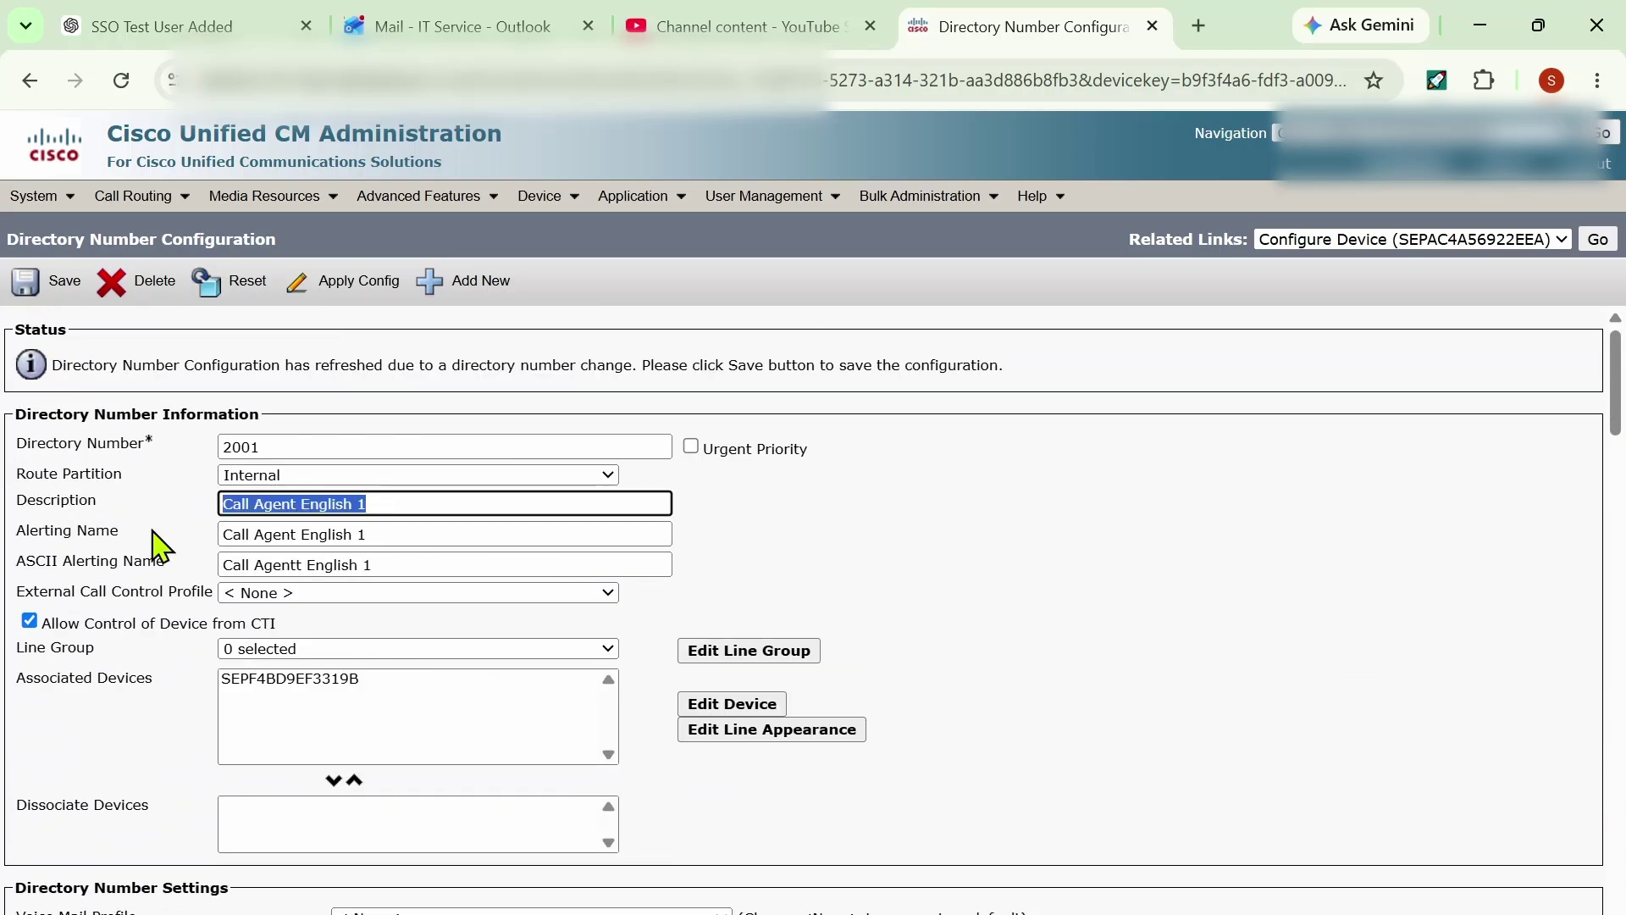
# - Enter Call Agent English 1 as the display caller ID, ASCII display caller ID and line text label of Line 1
pyautogui.scroll(-7, 381, 703)
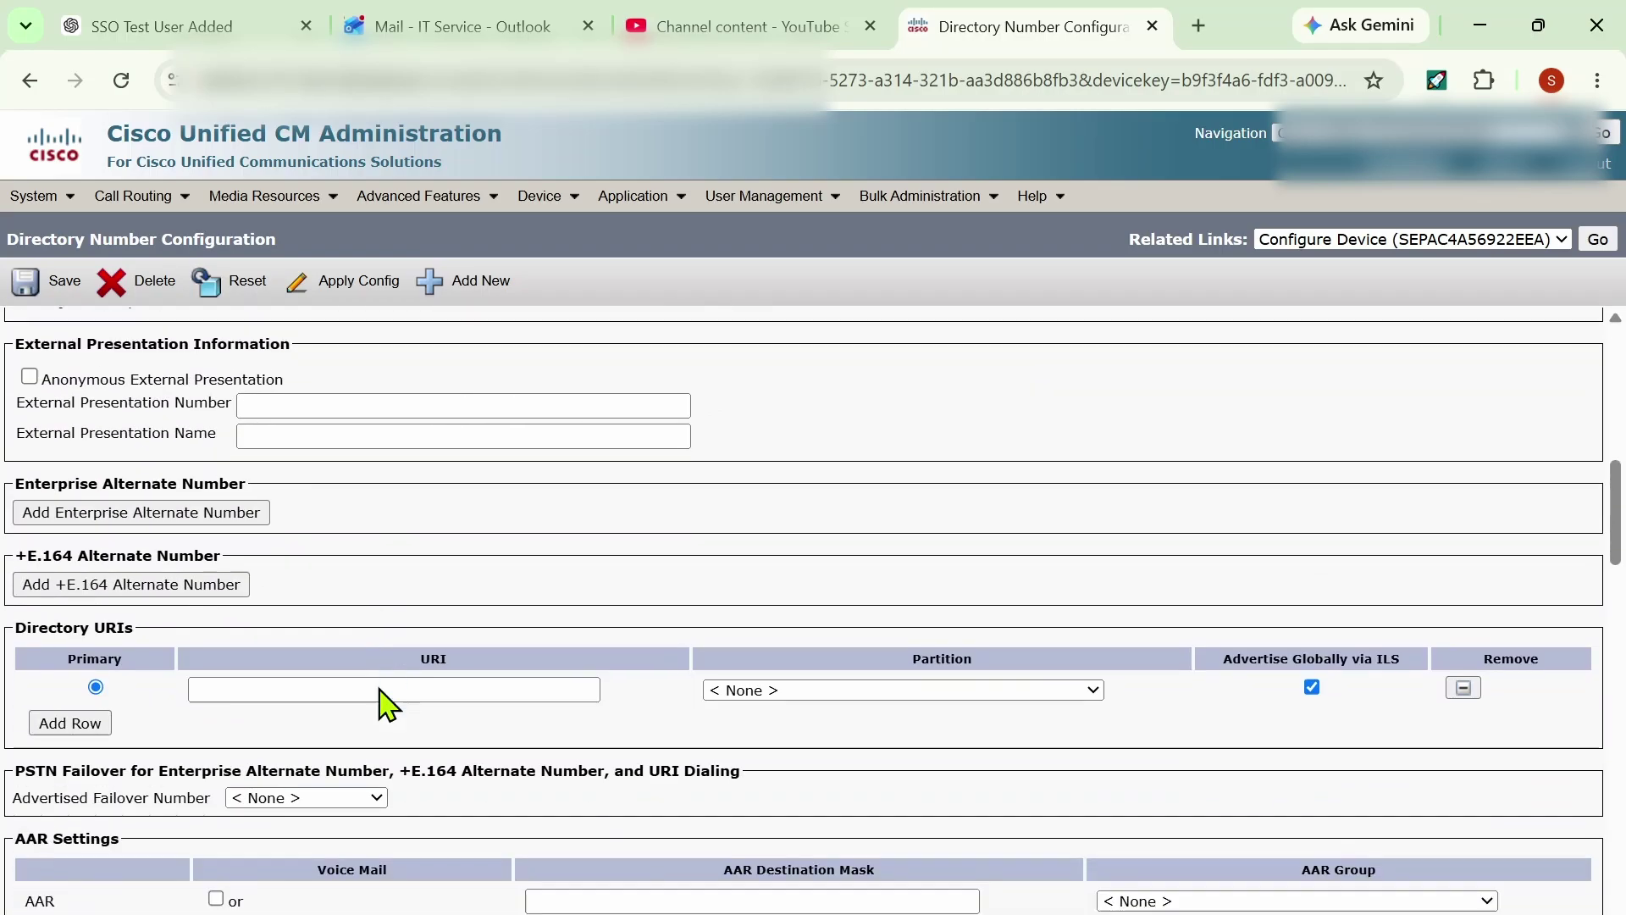
pyautogui.scroll(-10, 385, 703)
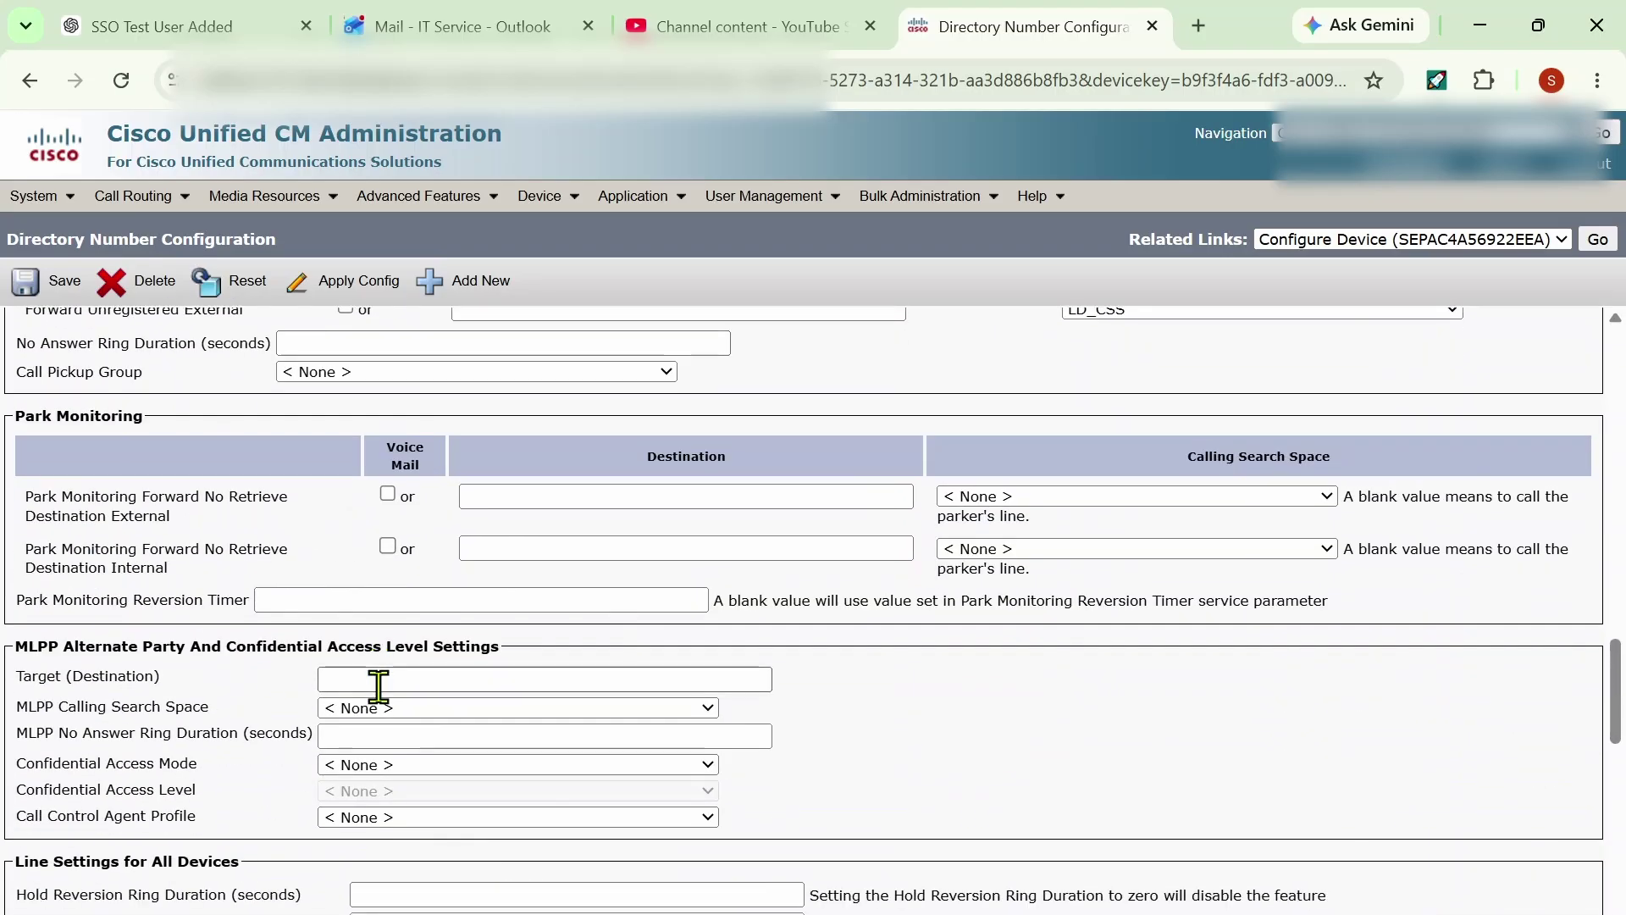
pyautogui.scroll(-7, 378, 686)
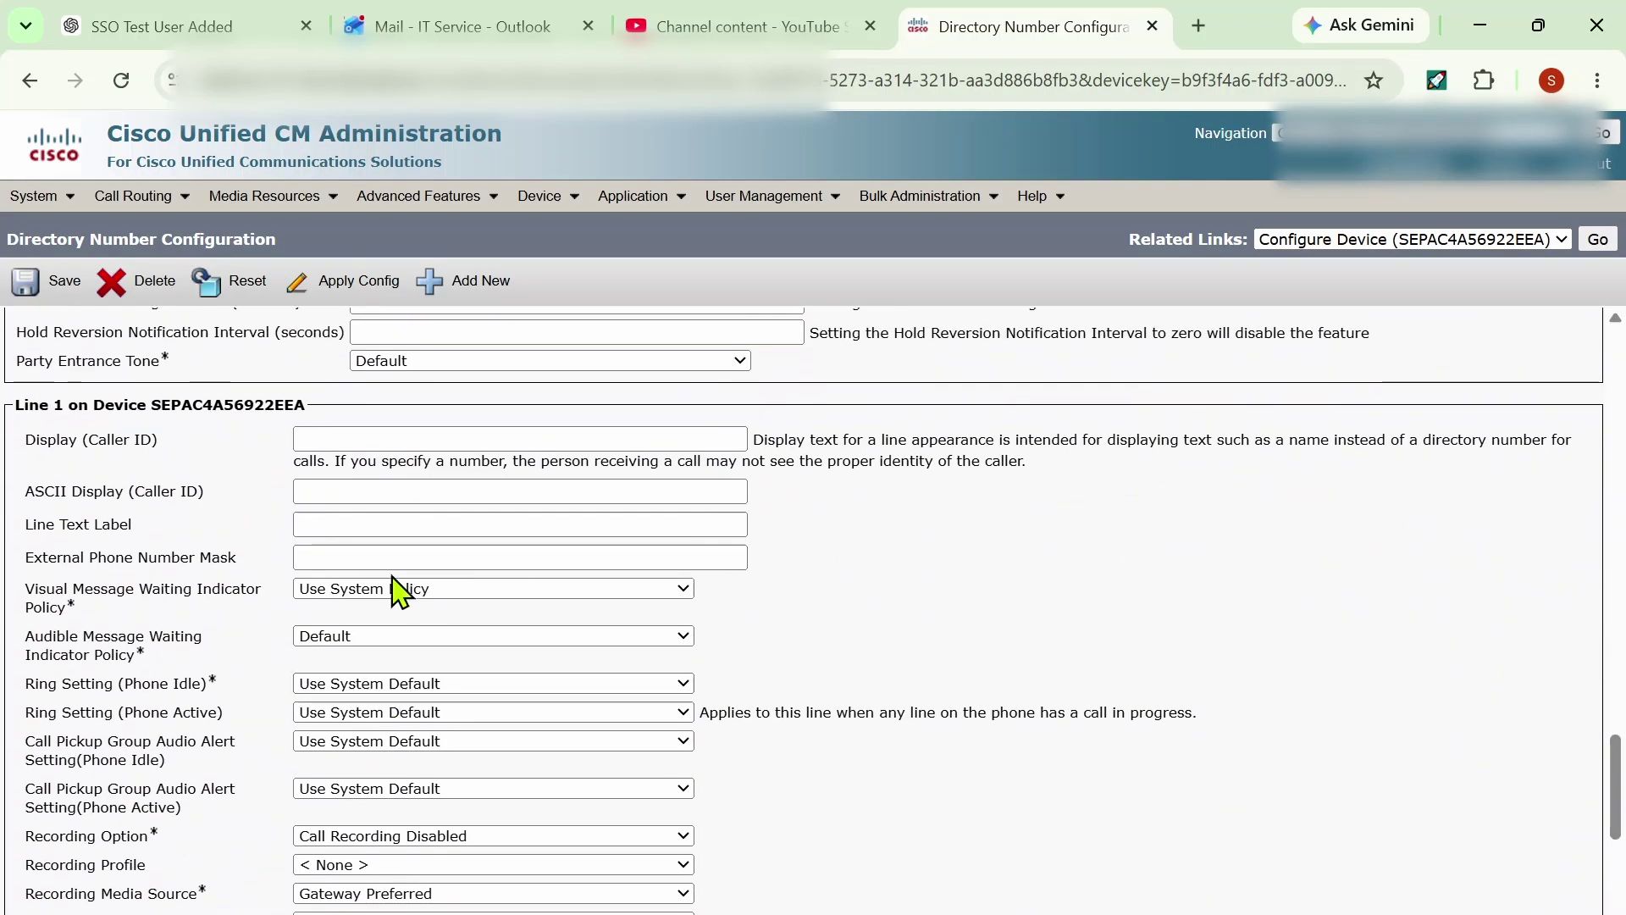
pyautogui.click(330, 434)
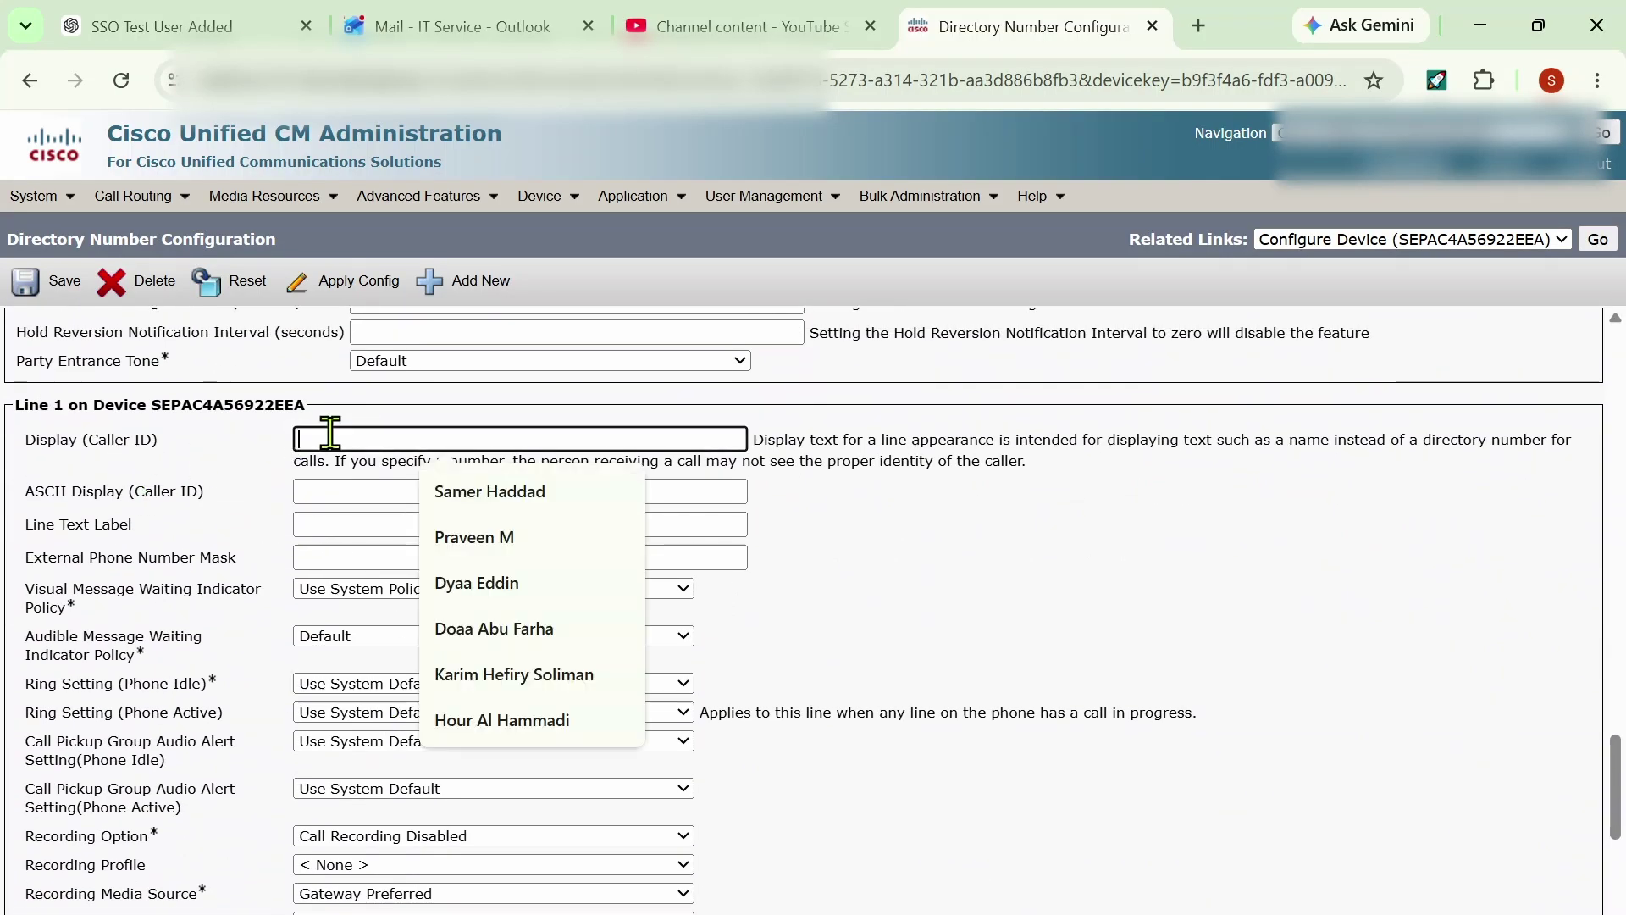
pyautogui.hotkey('ctrl', 'v')
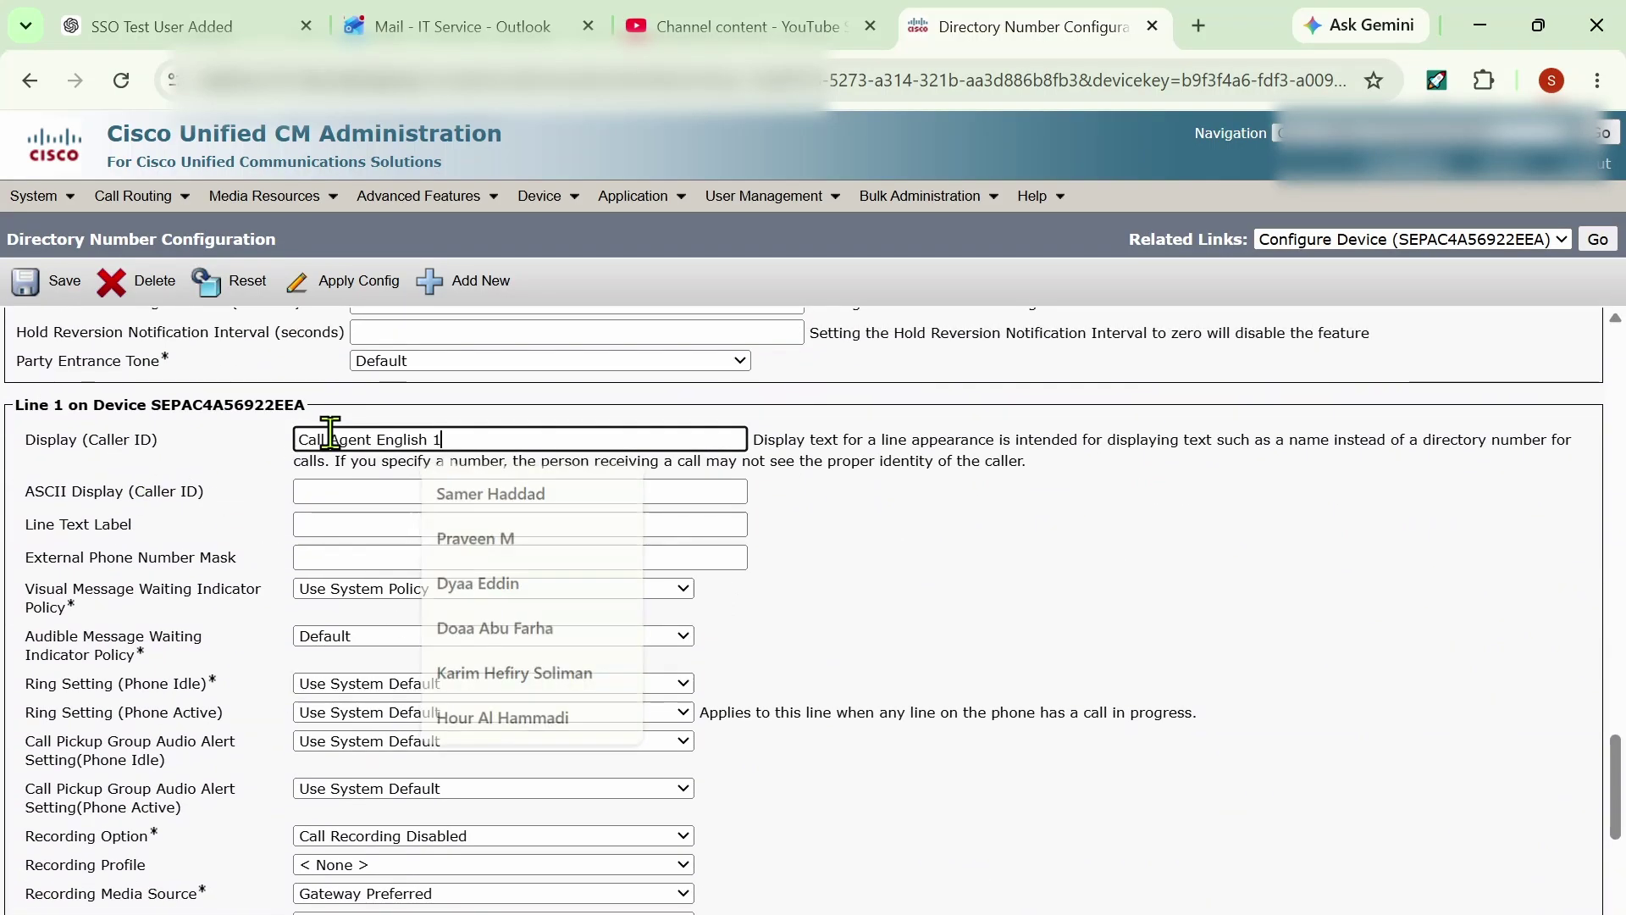
pyautogui.click(315, 491)
pyautogui.hotkey('ctrl', 'v')
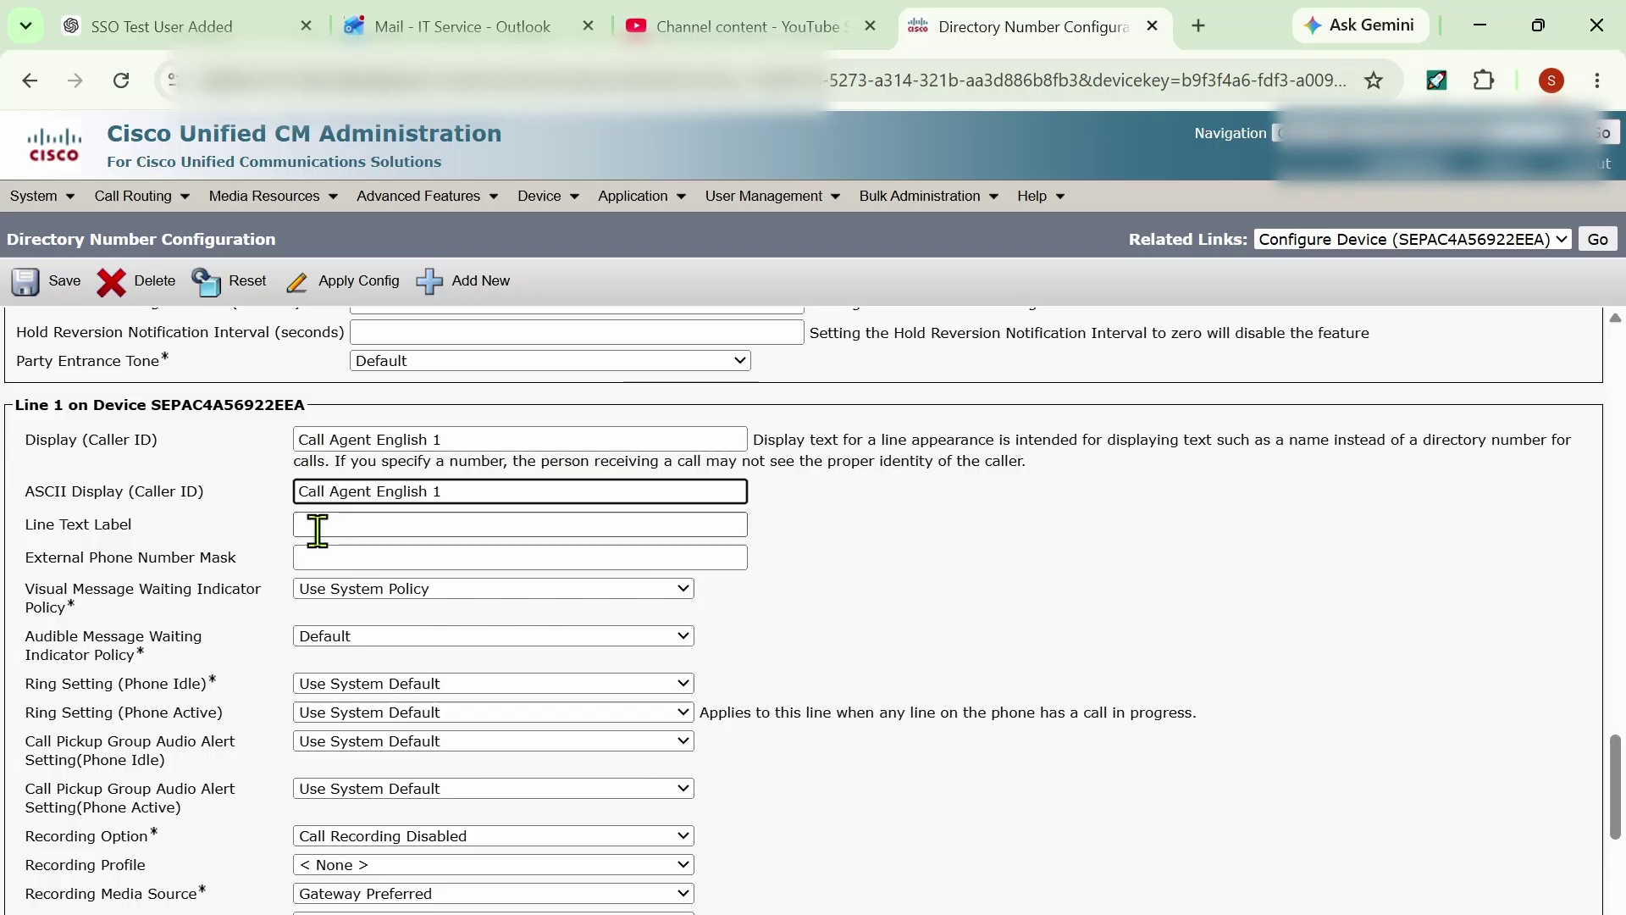
pyautogui.click(318, 525)
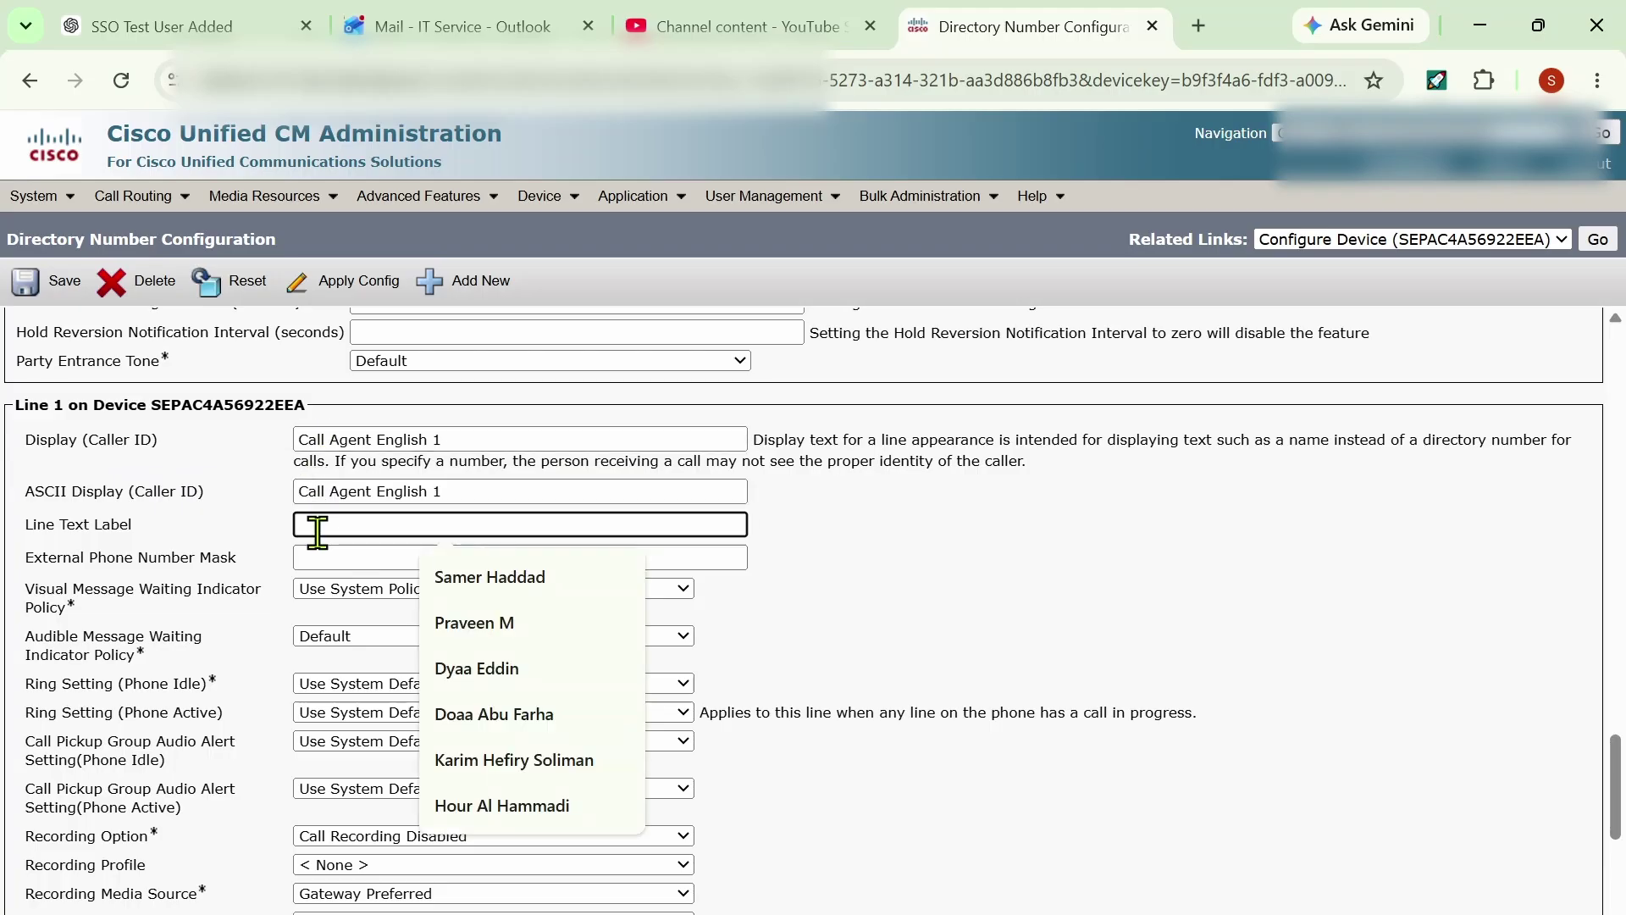
pyautogui.hotkey('ctrl', 'v')
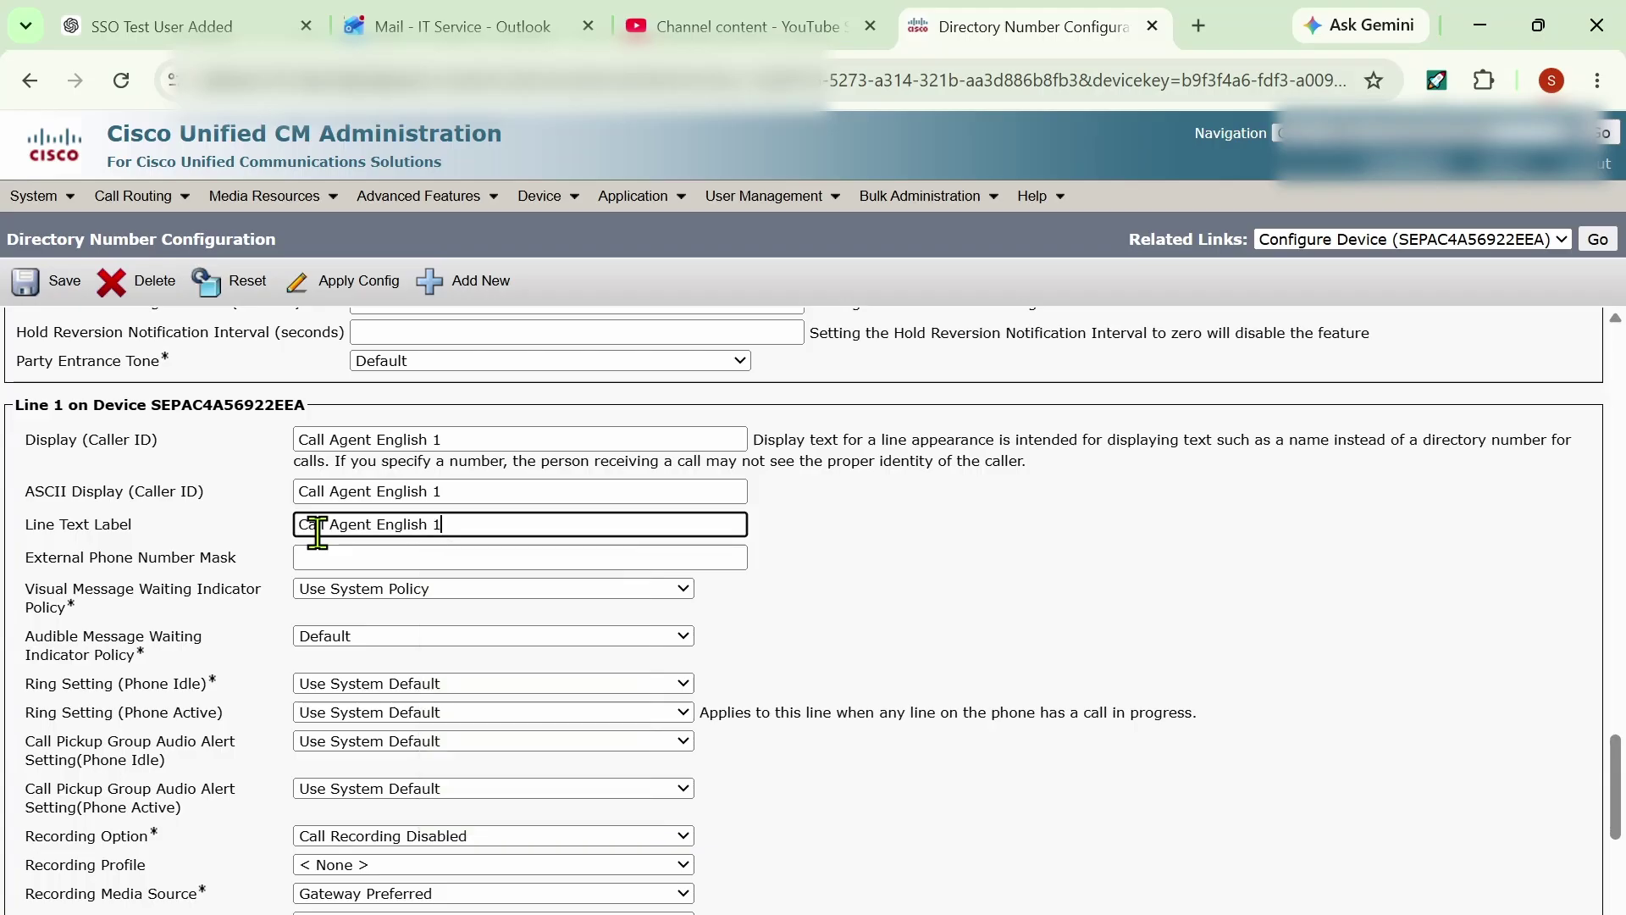
# - Leave the remaining Line 1 settings at their defaults, save directory number 2001 and apply the configuration to its associated devices
pyautogui.scroll(-3, 851, 699)
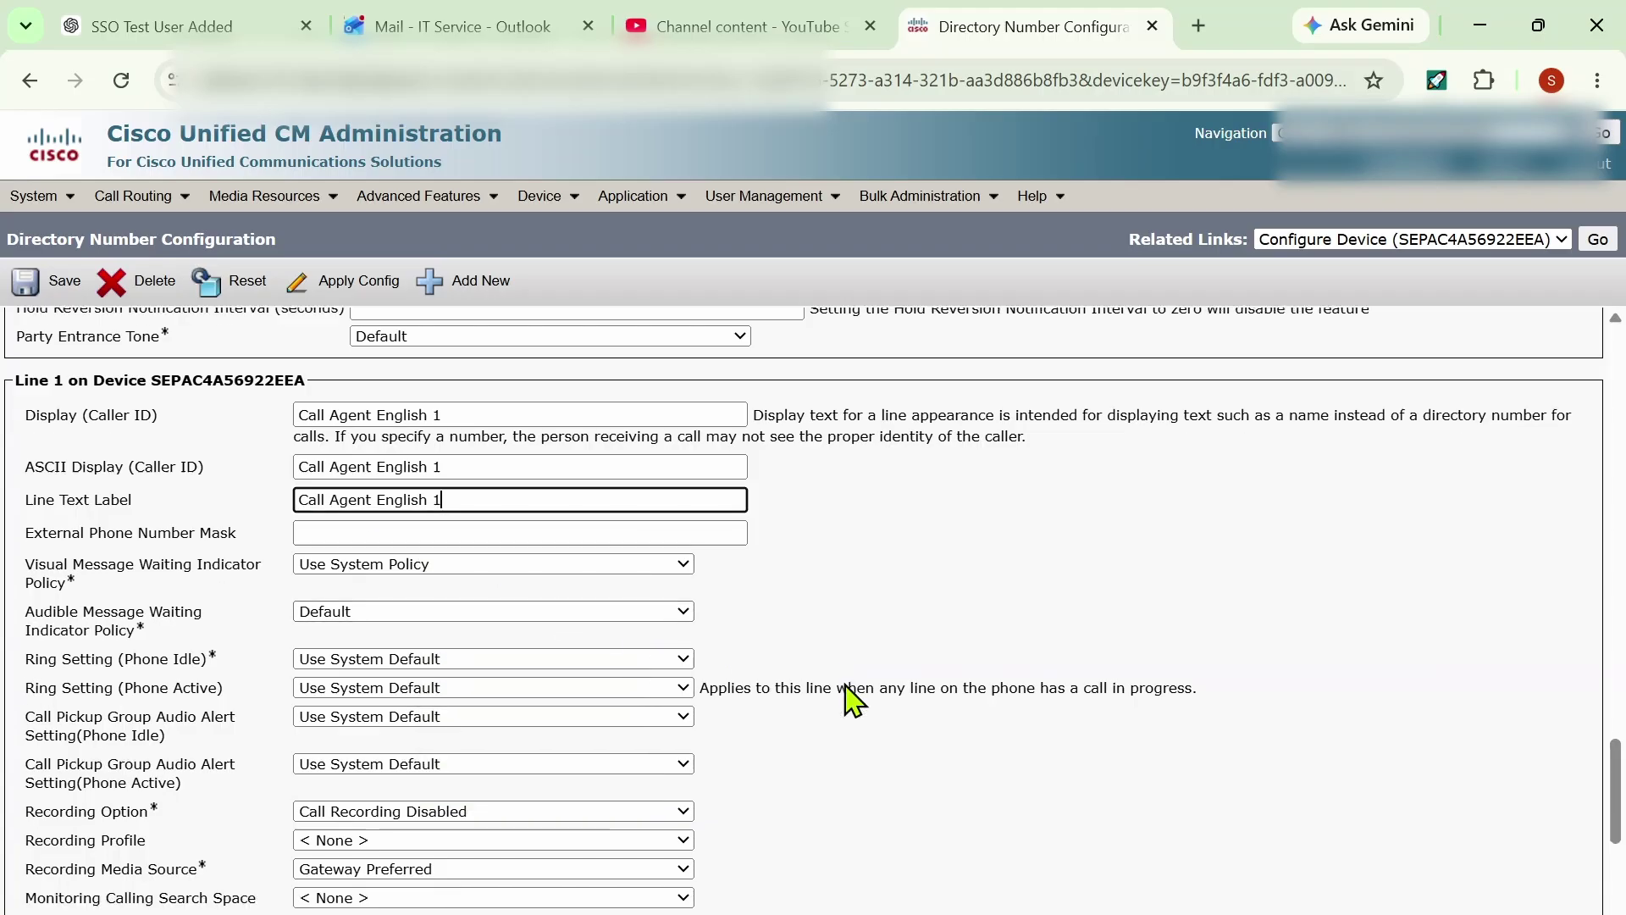
pyautogui.scroll(-3, 851, 699)
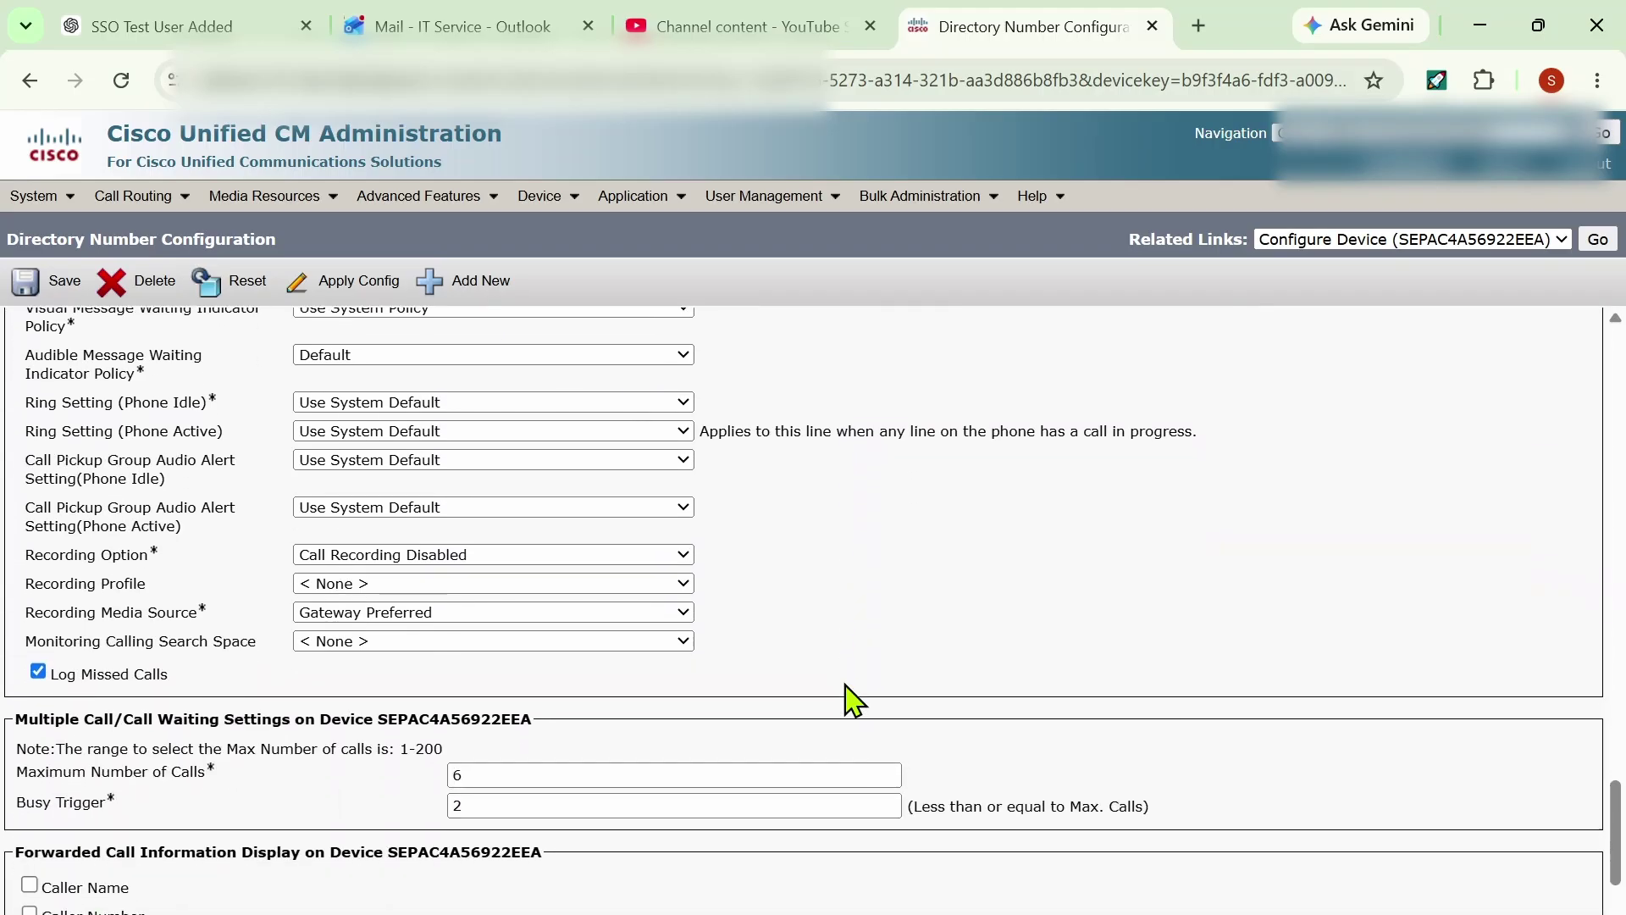
pyautogui.scroll(-2, 844, 682)
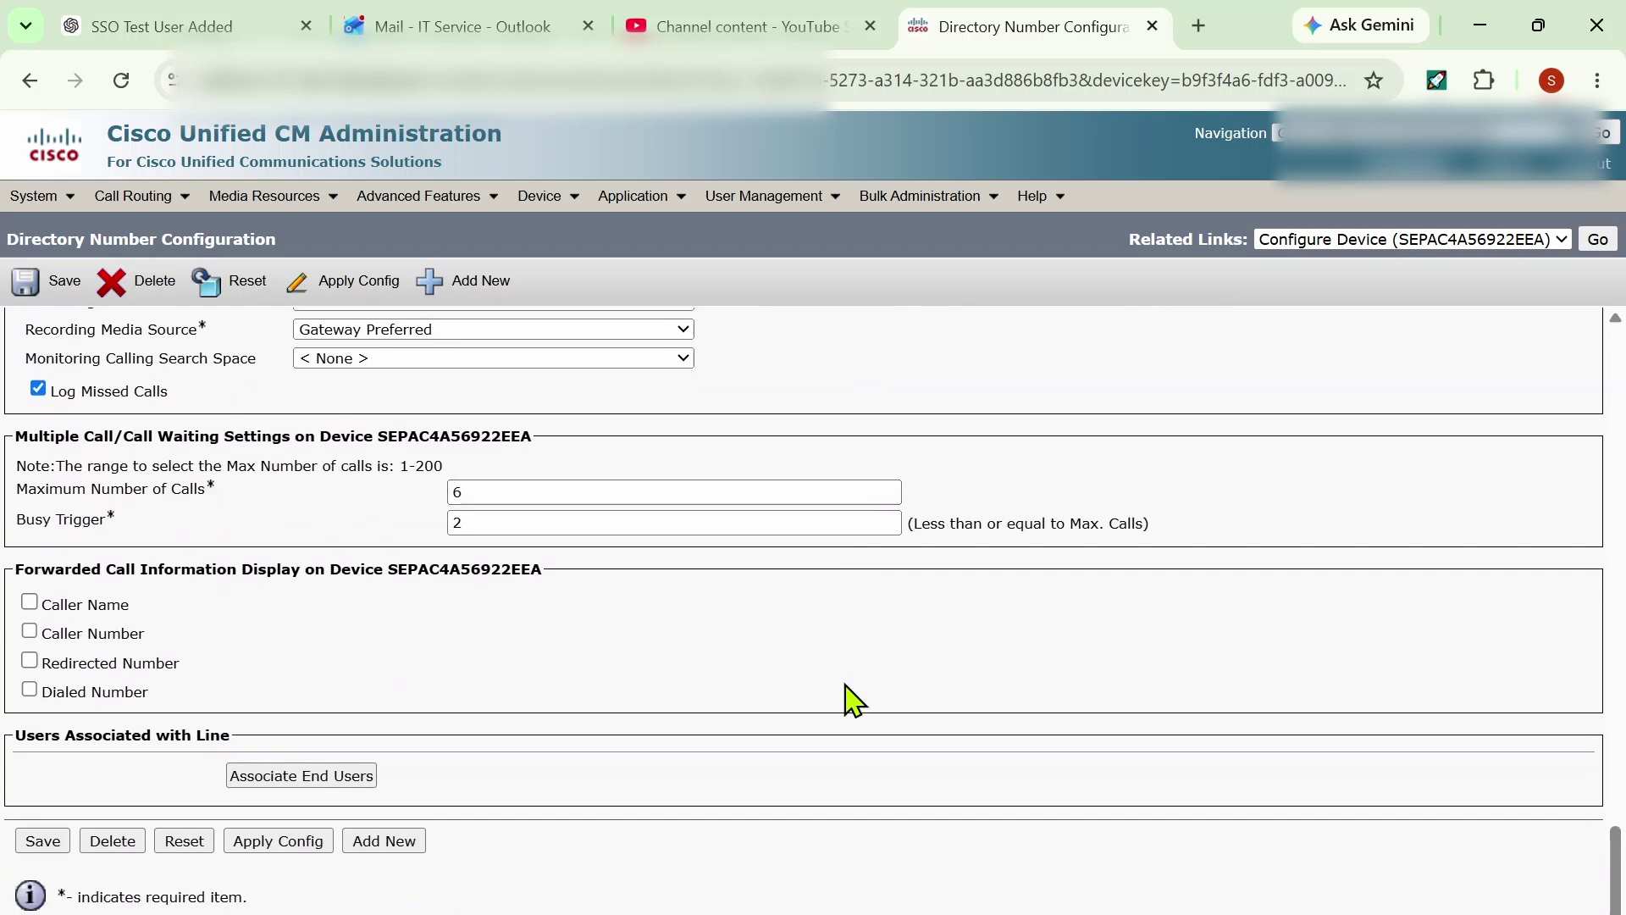
pyautogui.scroll(2, 851, 698)
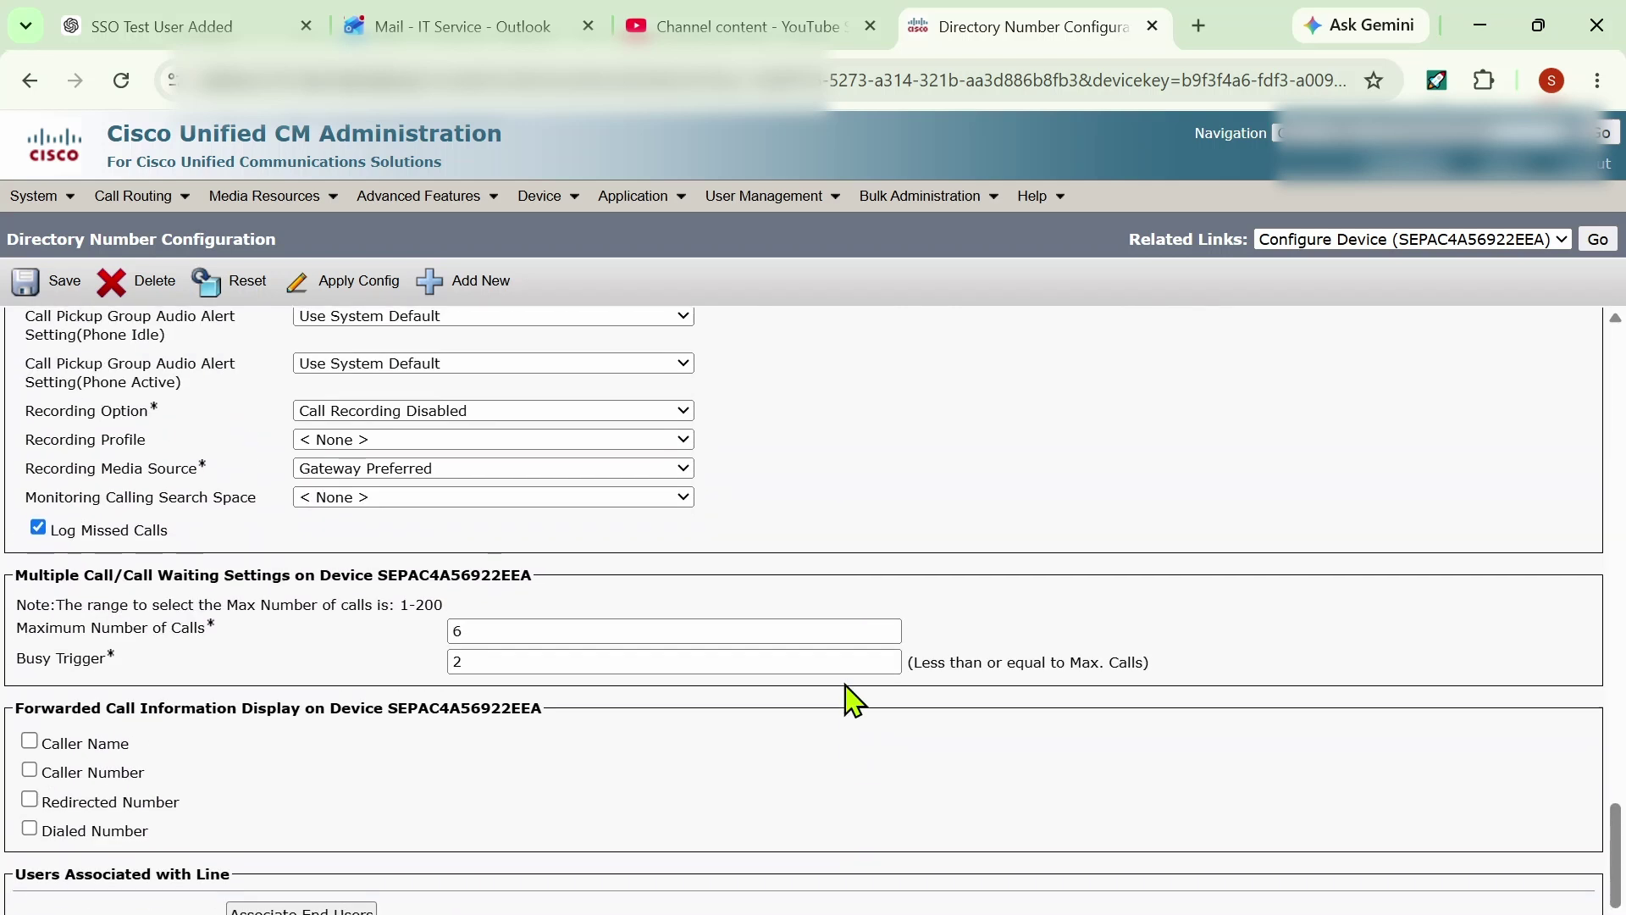
pyautogui.scroll(-2, 851, 699)
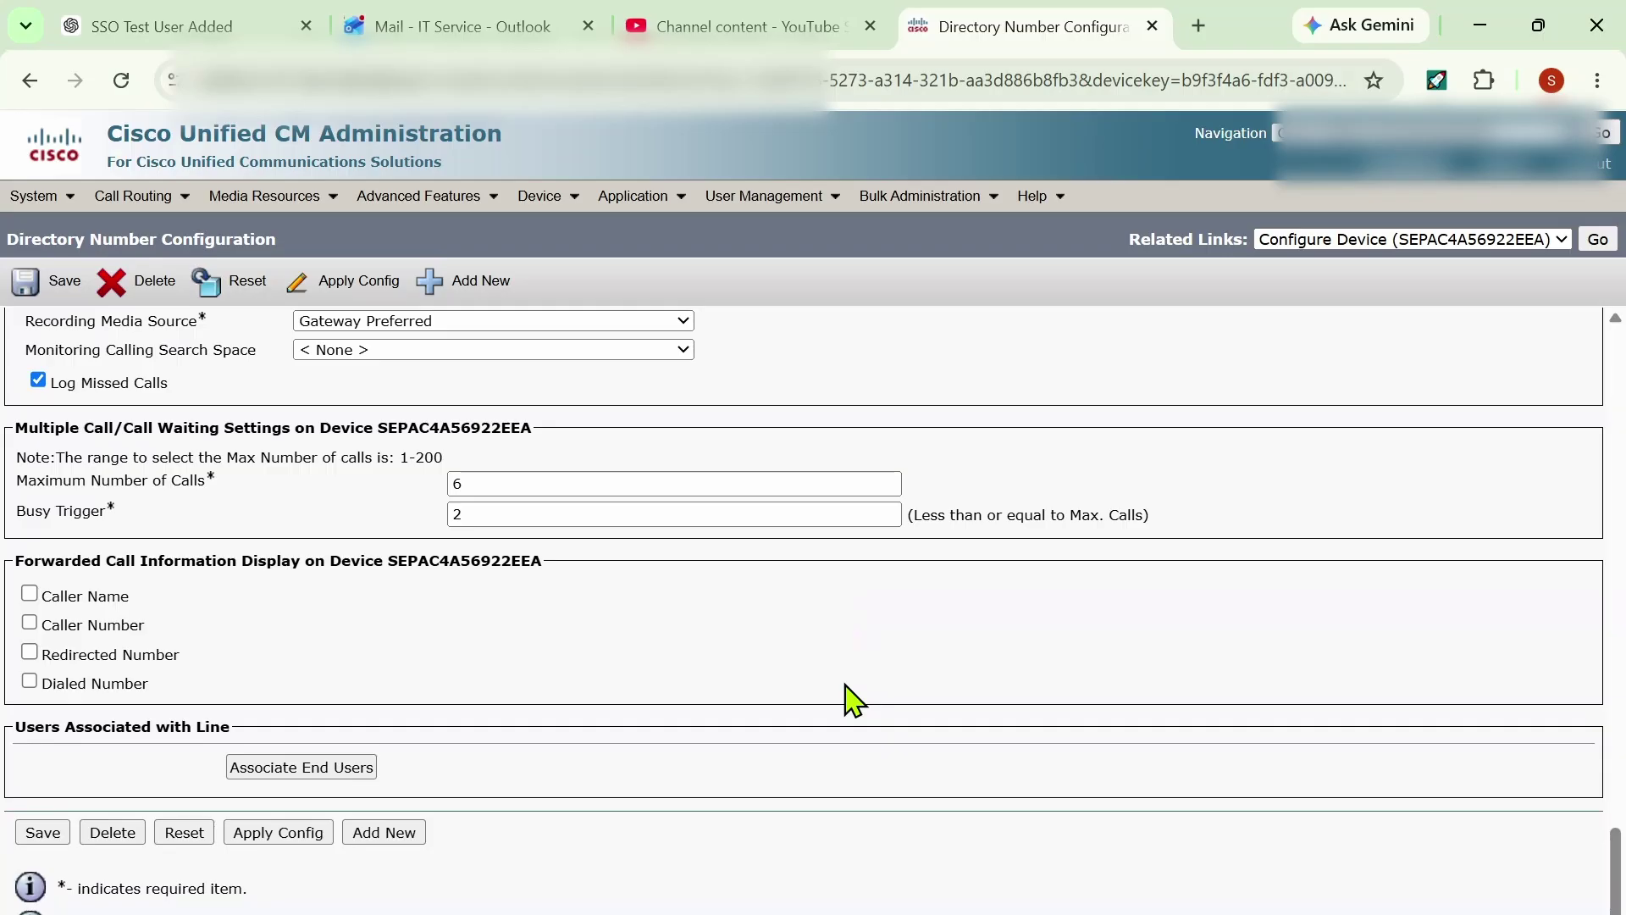
pyautogui.click(43, 832)
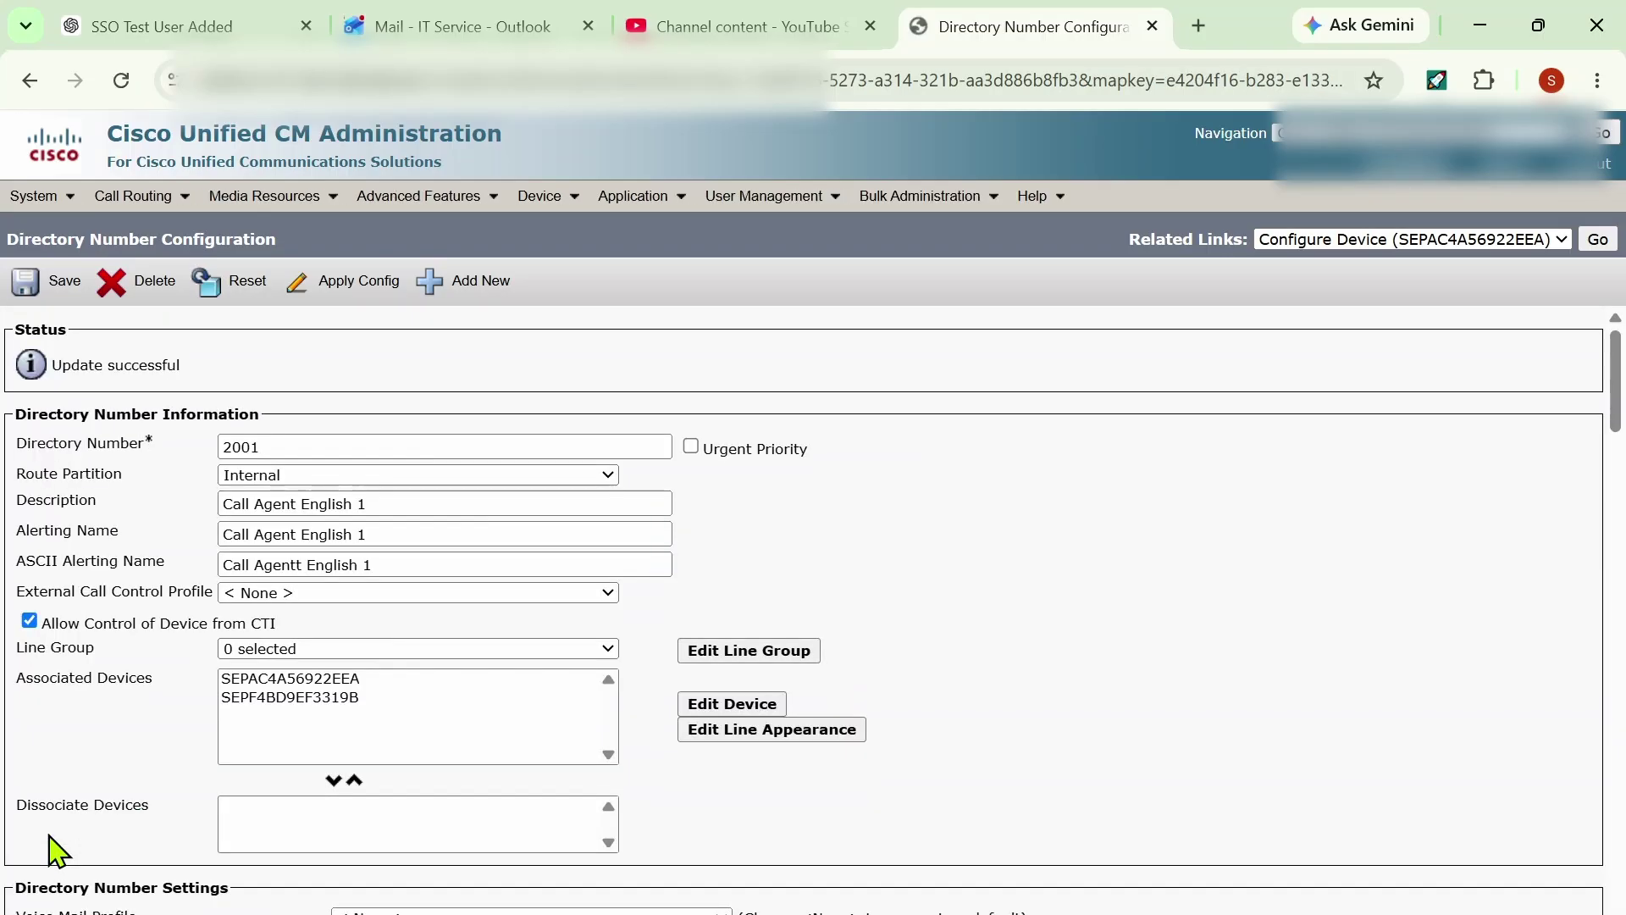
pyautogui.click(354, 305)
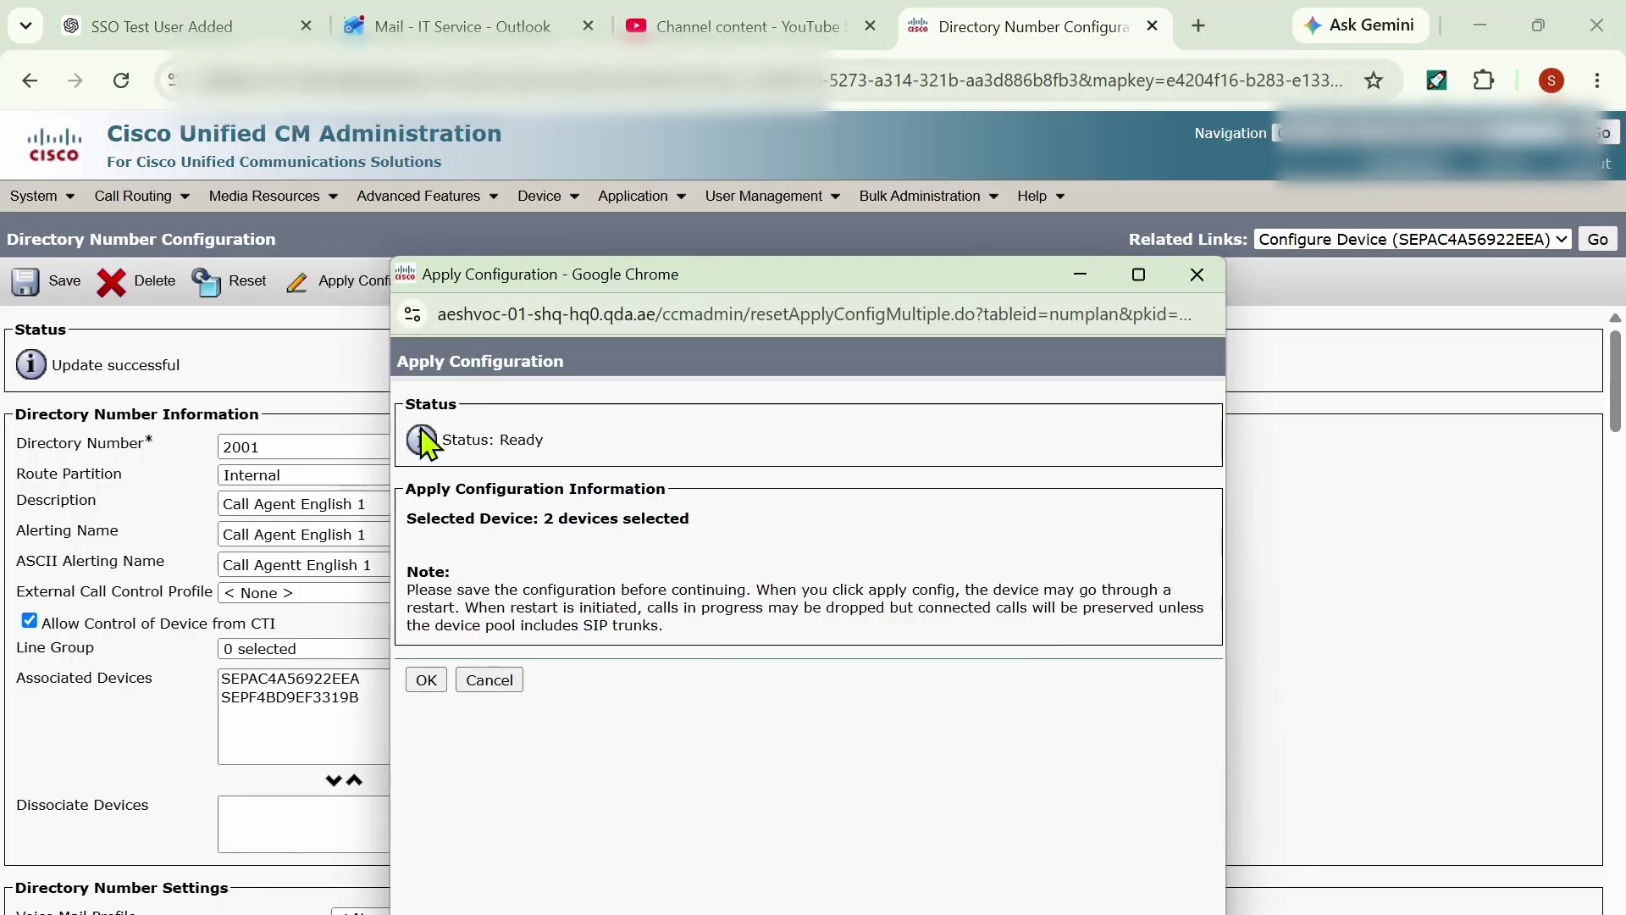
pyautogui.click(437, 681)
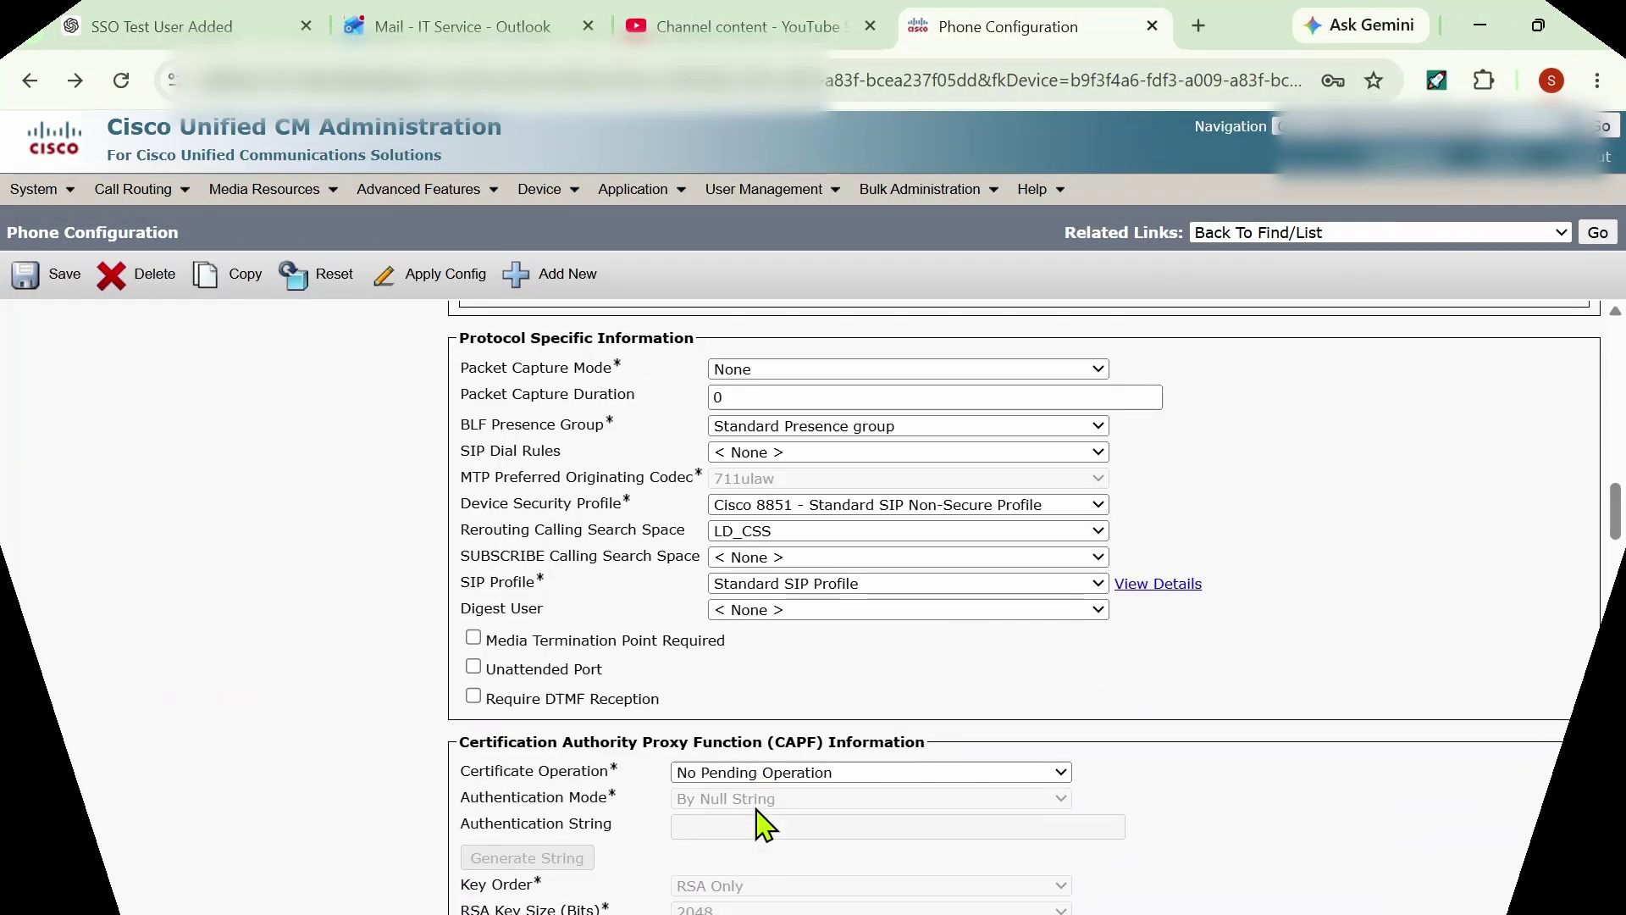
# - Set expansion Module 1 of the phone to CP-8800-Audio 28-Button Key Expansion Module
pyautogui.scroll(-5, 755, 809)
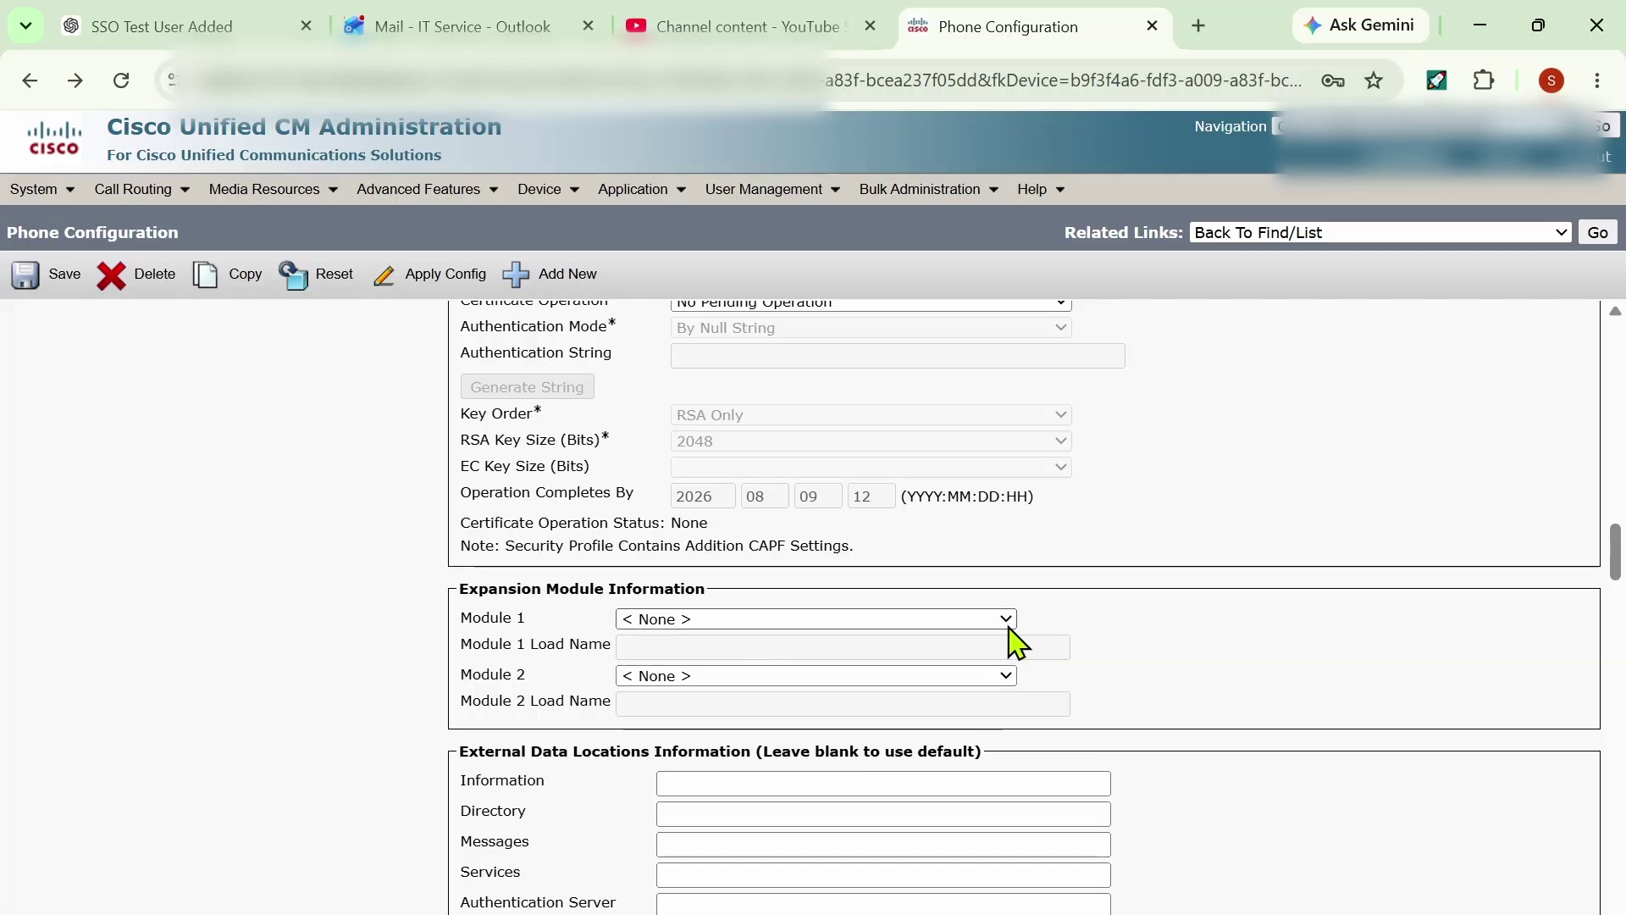
pyautogui.scroll(-1, 1017, 643)
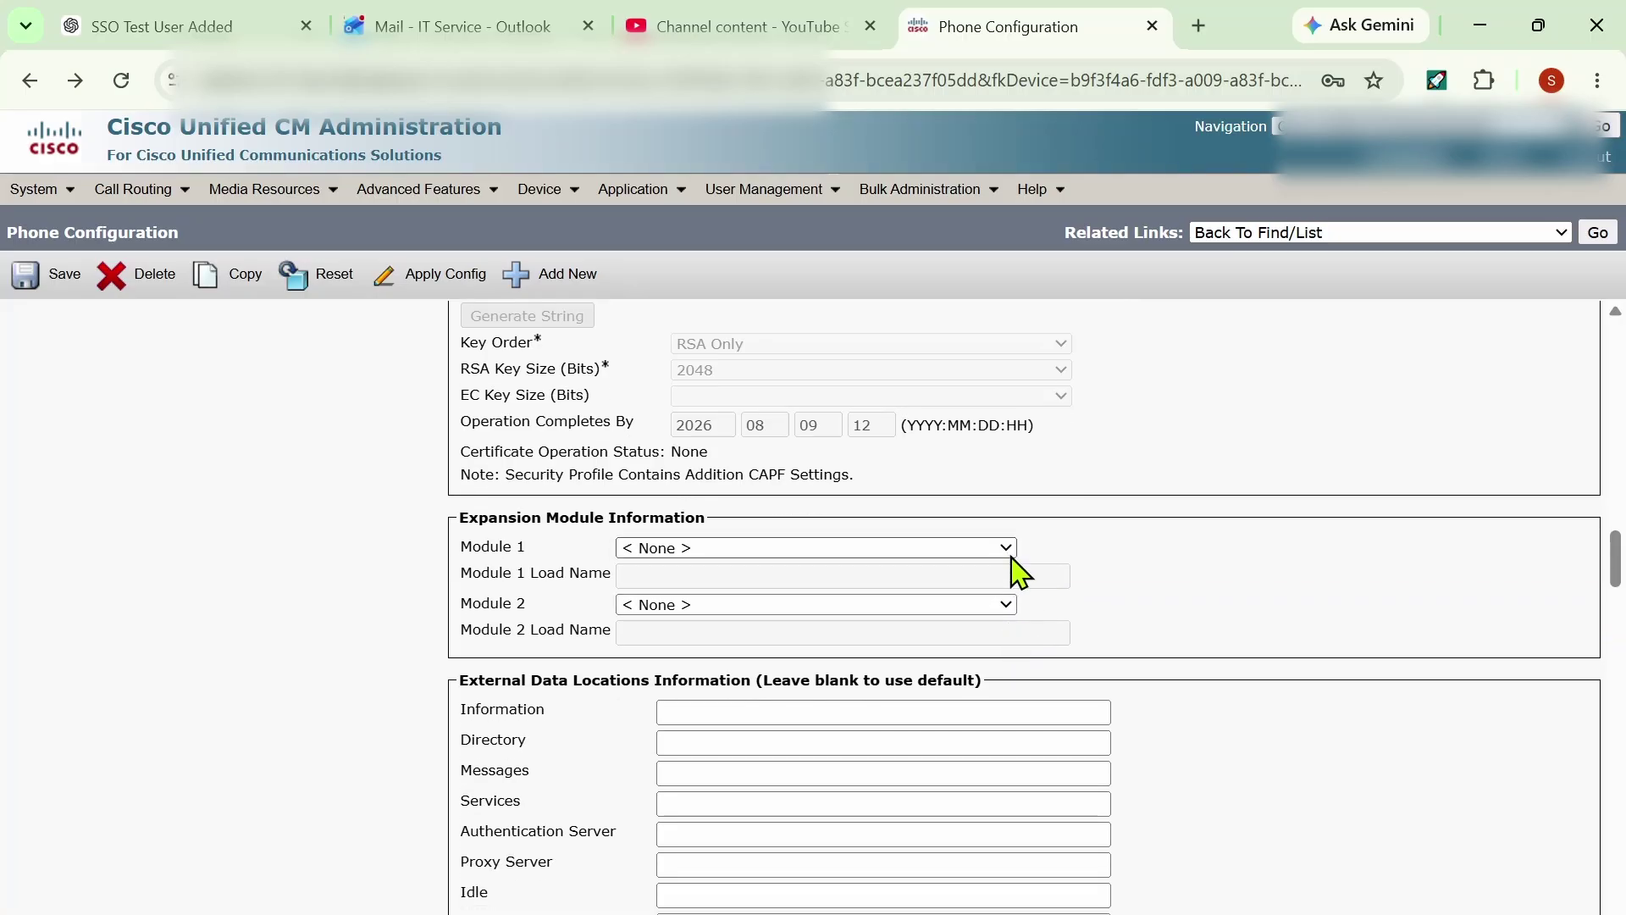
pyautogui.click(1008, 549)
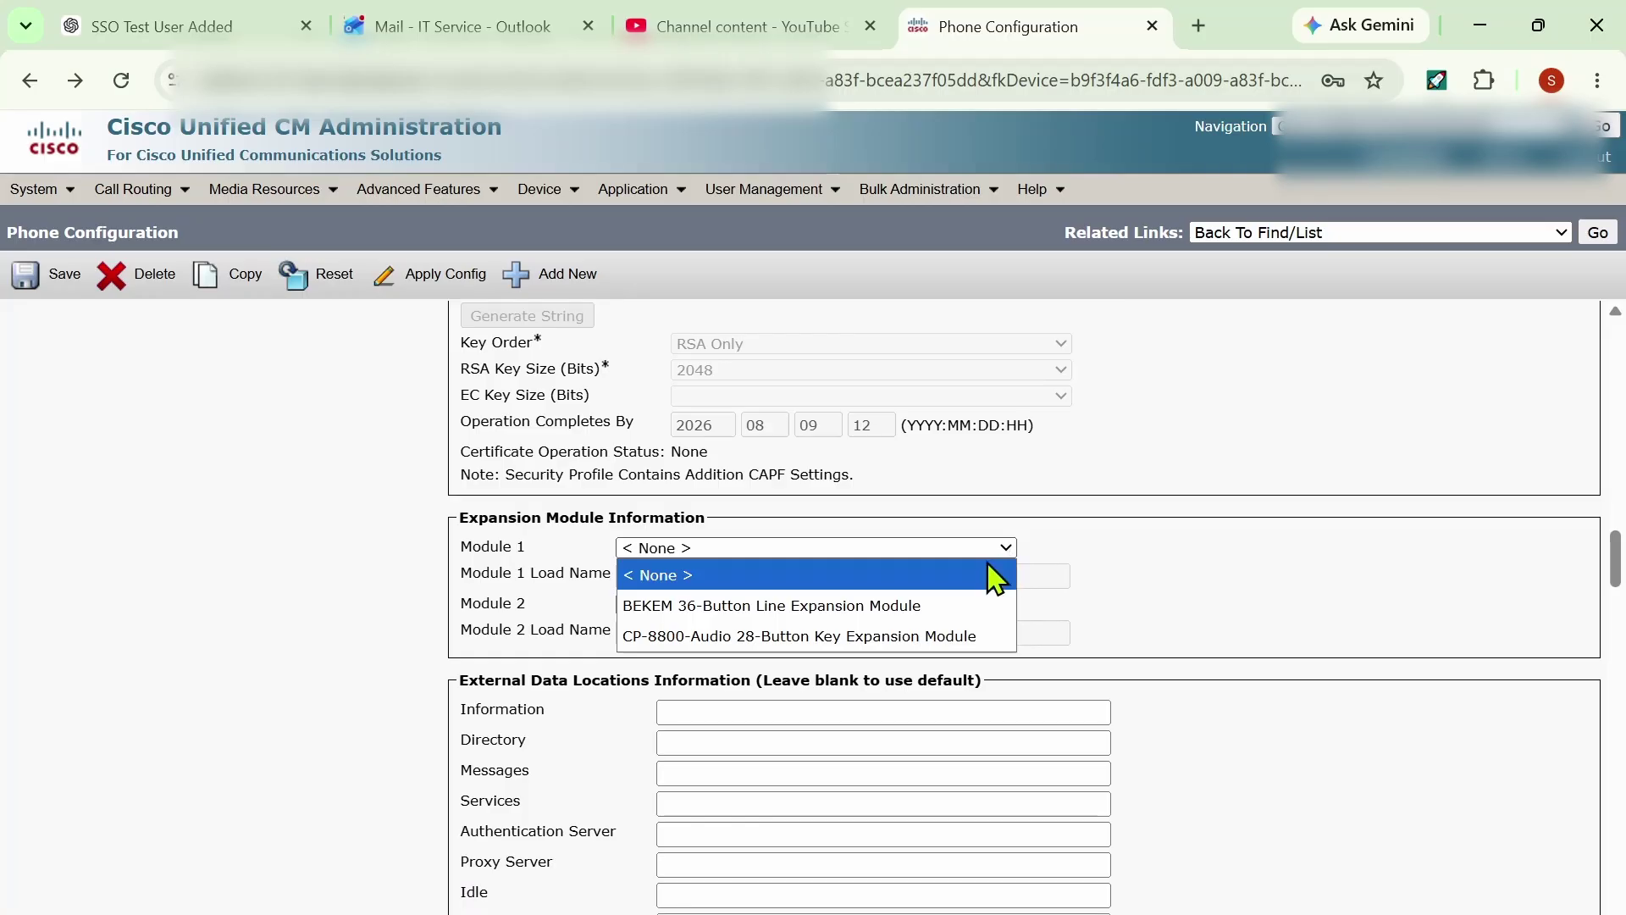
pyautogui.click(813, 636)
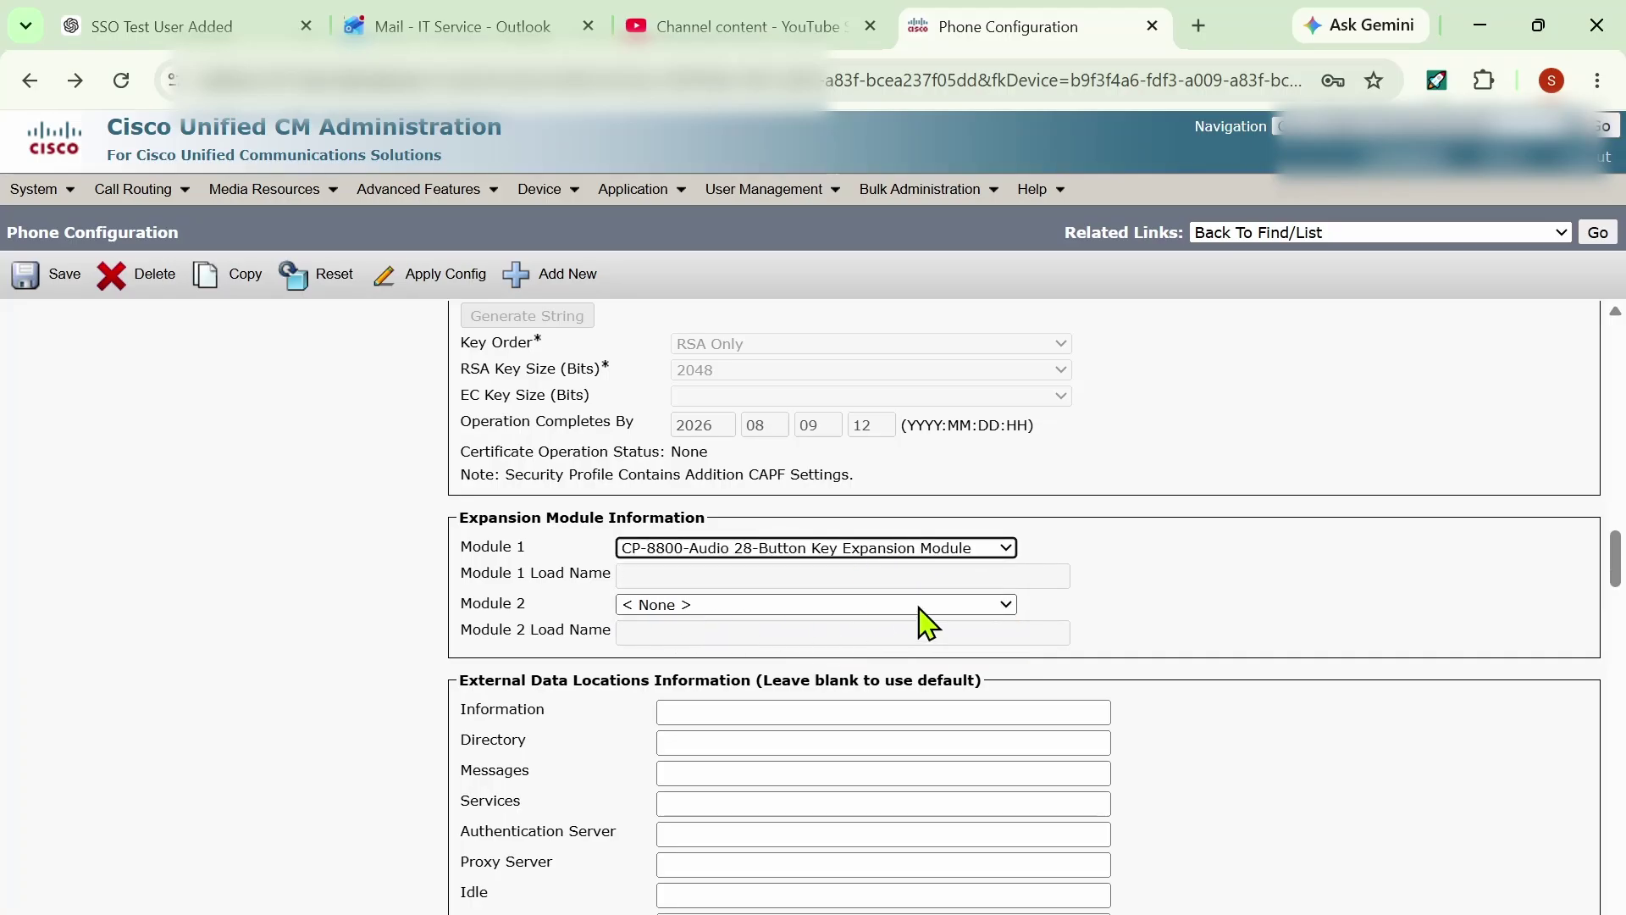
# - Leave the phone's remaining settings at their defaults and save the phone configuration with the expansion module
pyautogui.scroll(-9, 1197, 646)
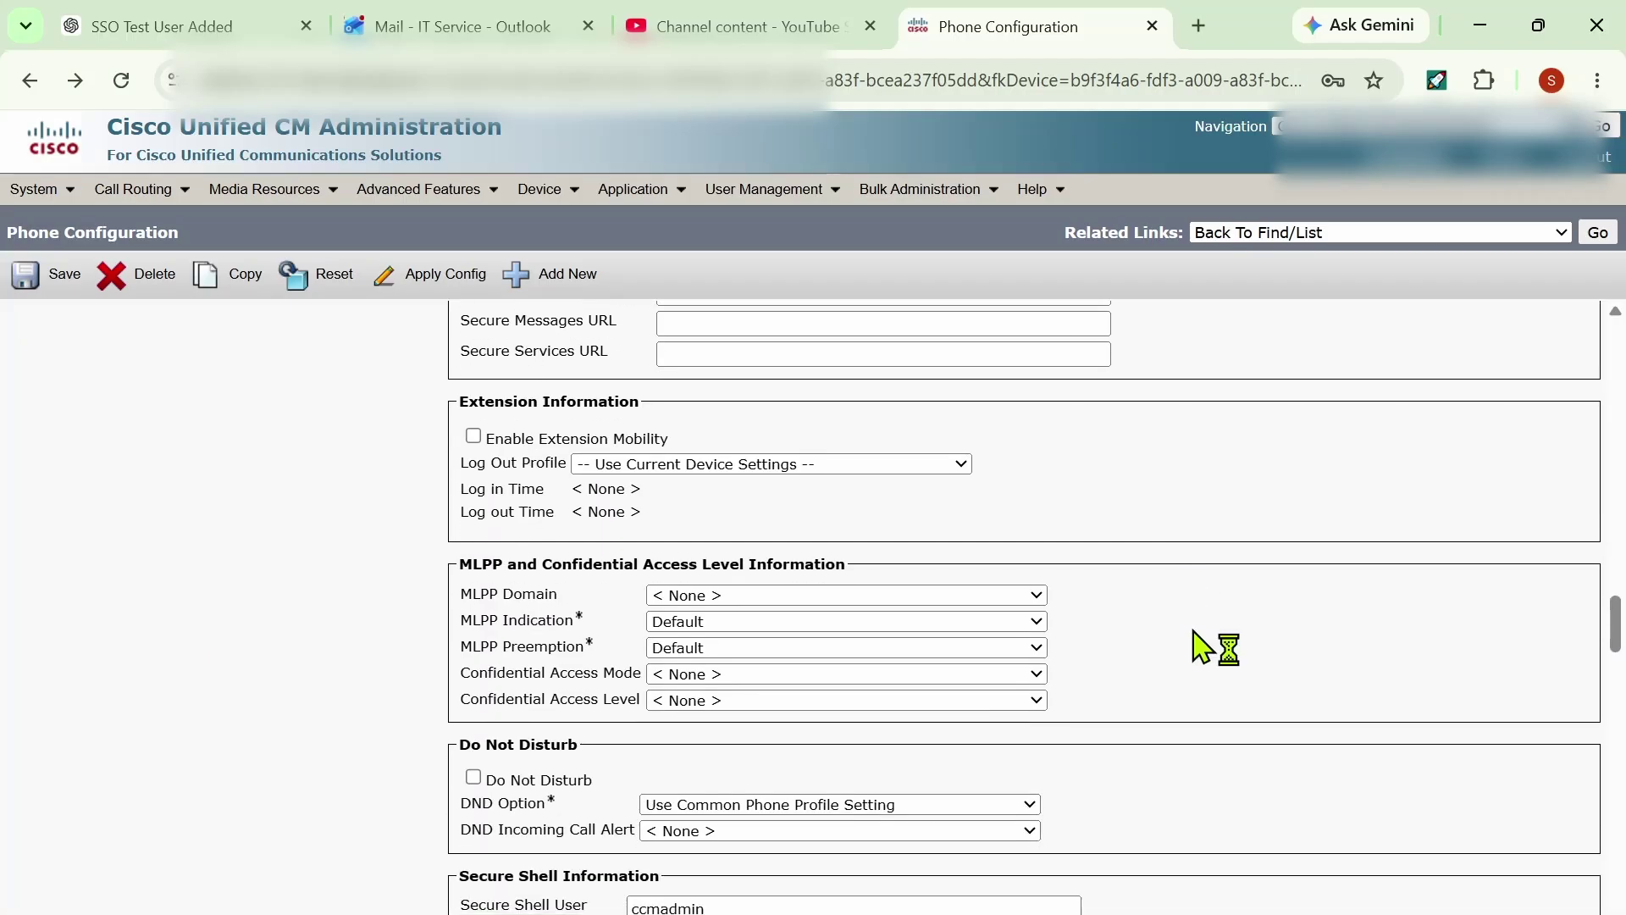
pyautogui.scroll(-5, 1198, 646)
pyautogui.scroll(15, 1197, 646)
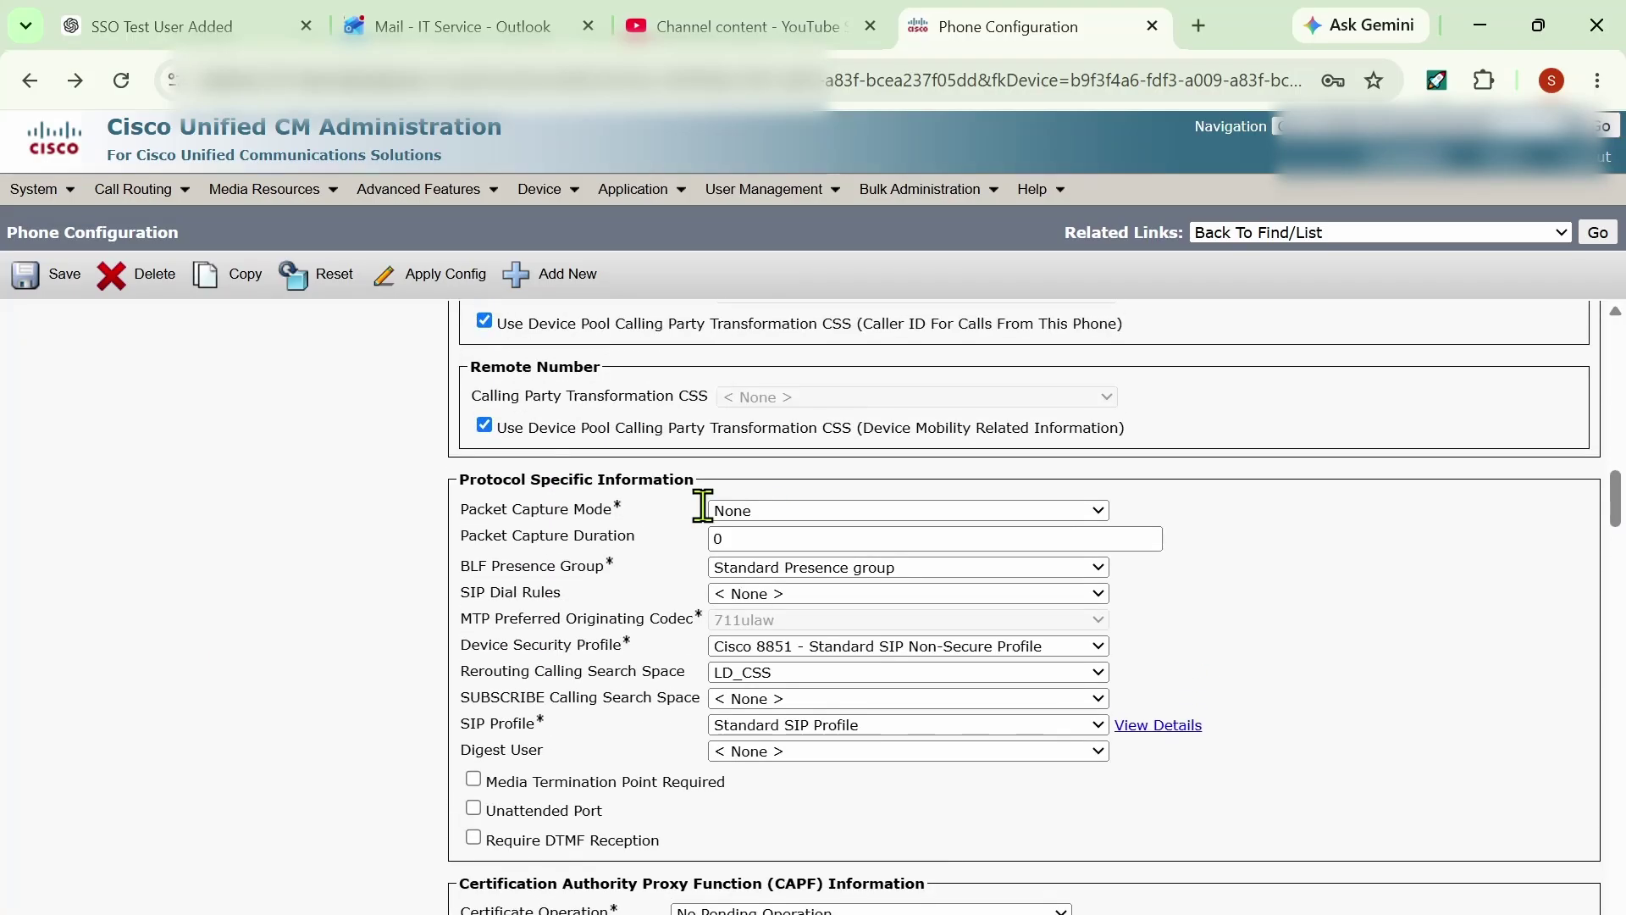
pyautogui.click(52, 299)
pyautogui.click(1052, 288)
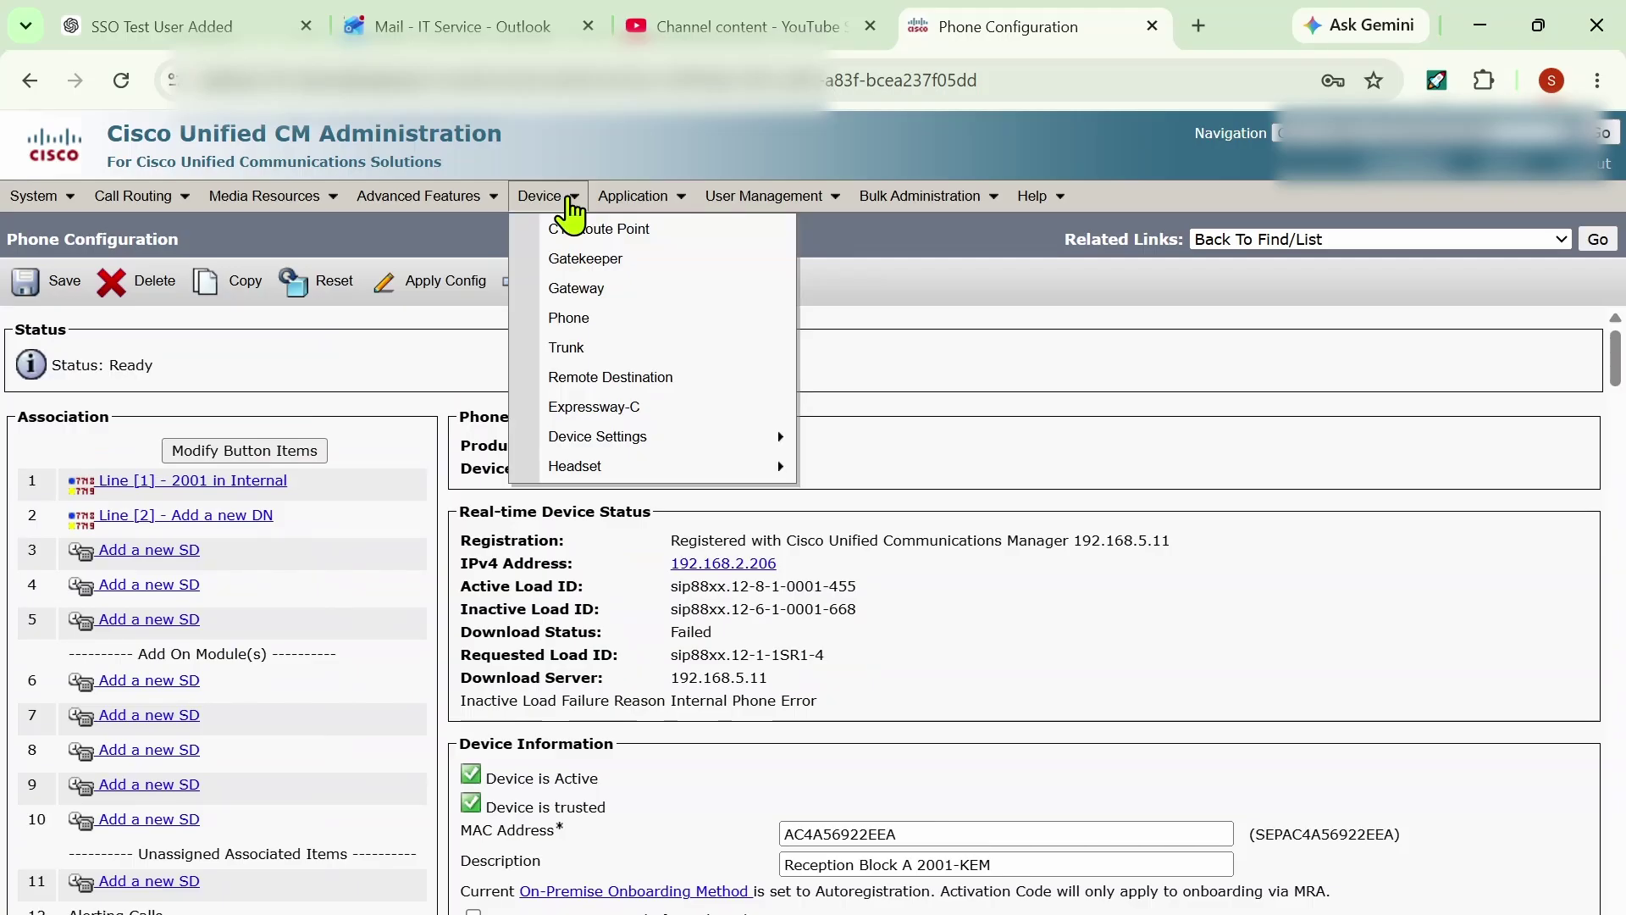
# - Go to the phone button templates in the device settings and list all of them
pyautogui.moveTo(696, 437)
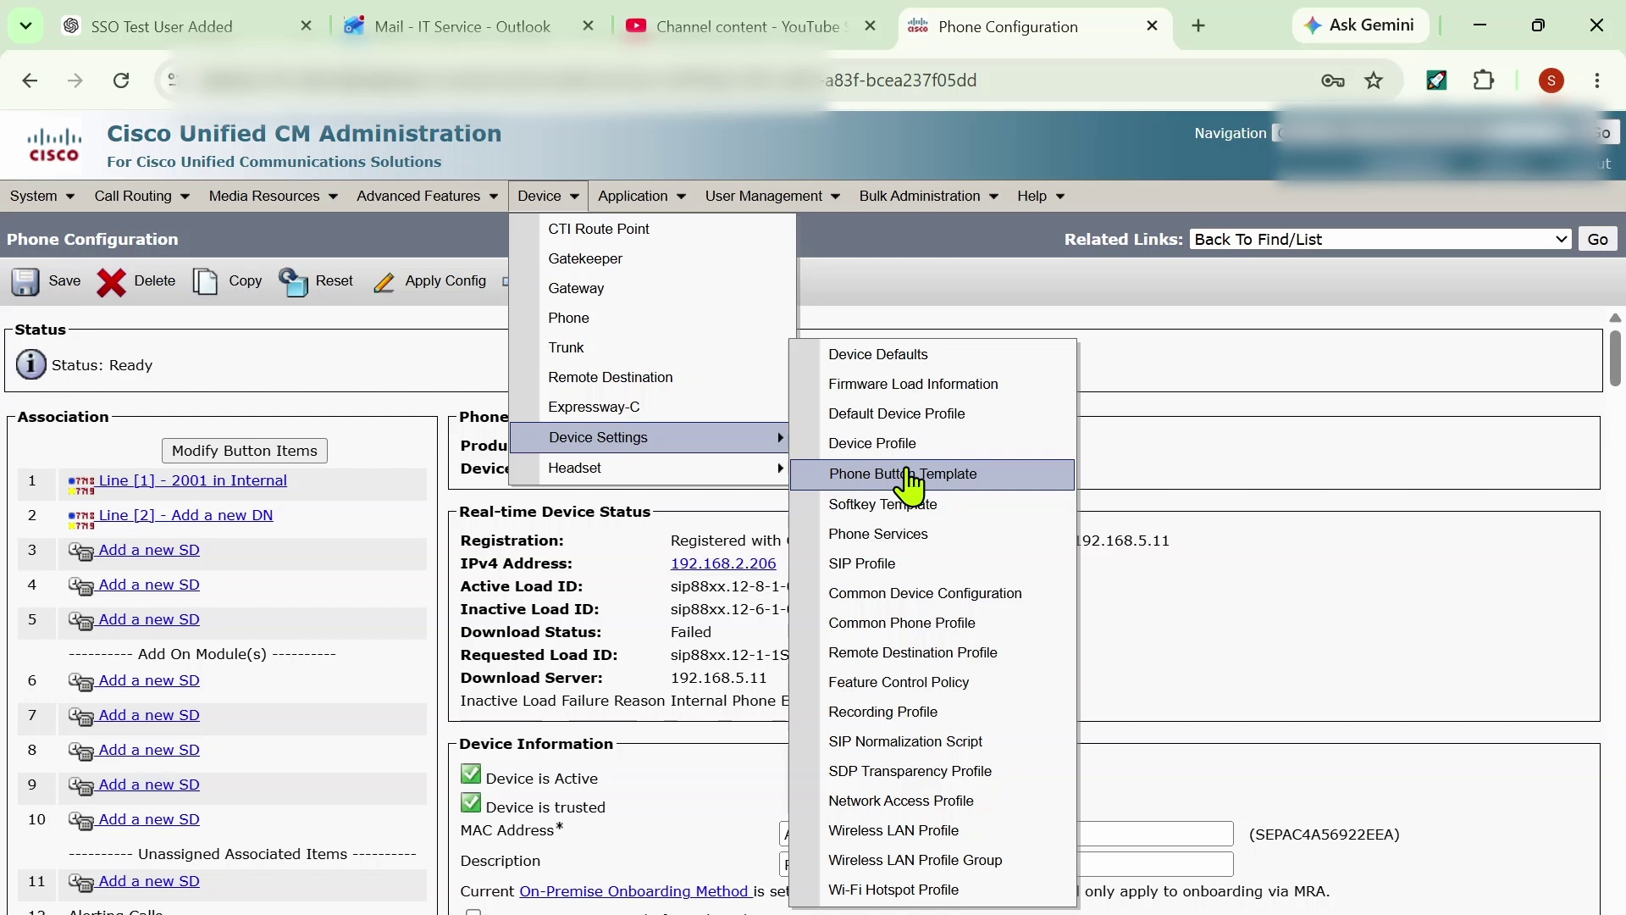
pyautogui.click(909, 473)
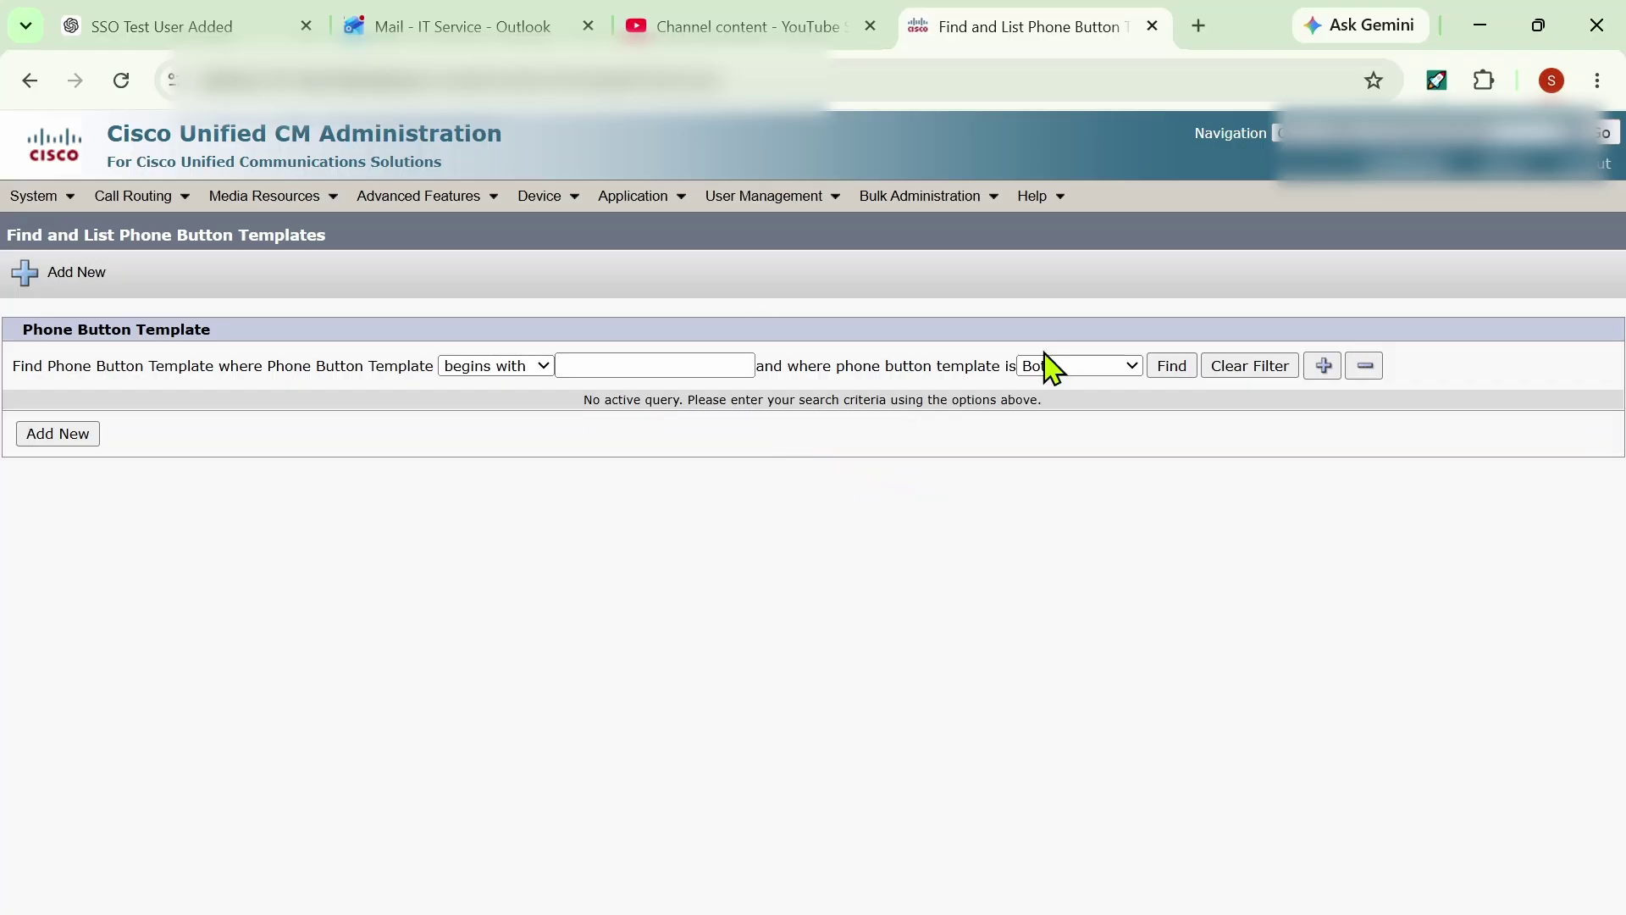
pyautogui.click(1170, 369)
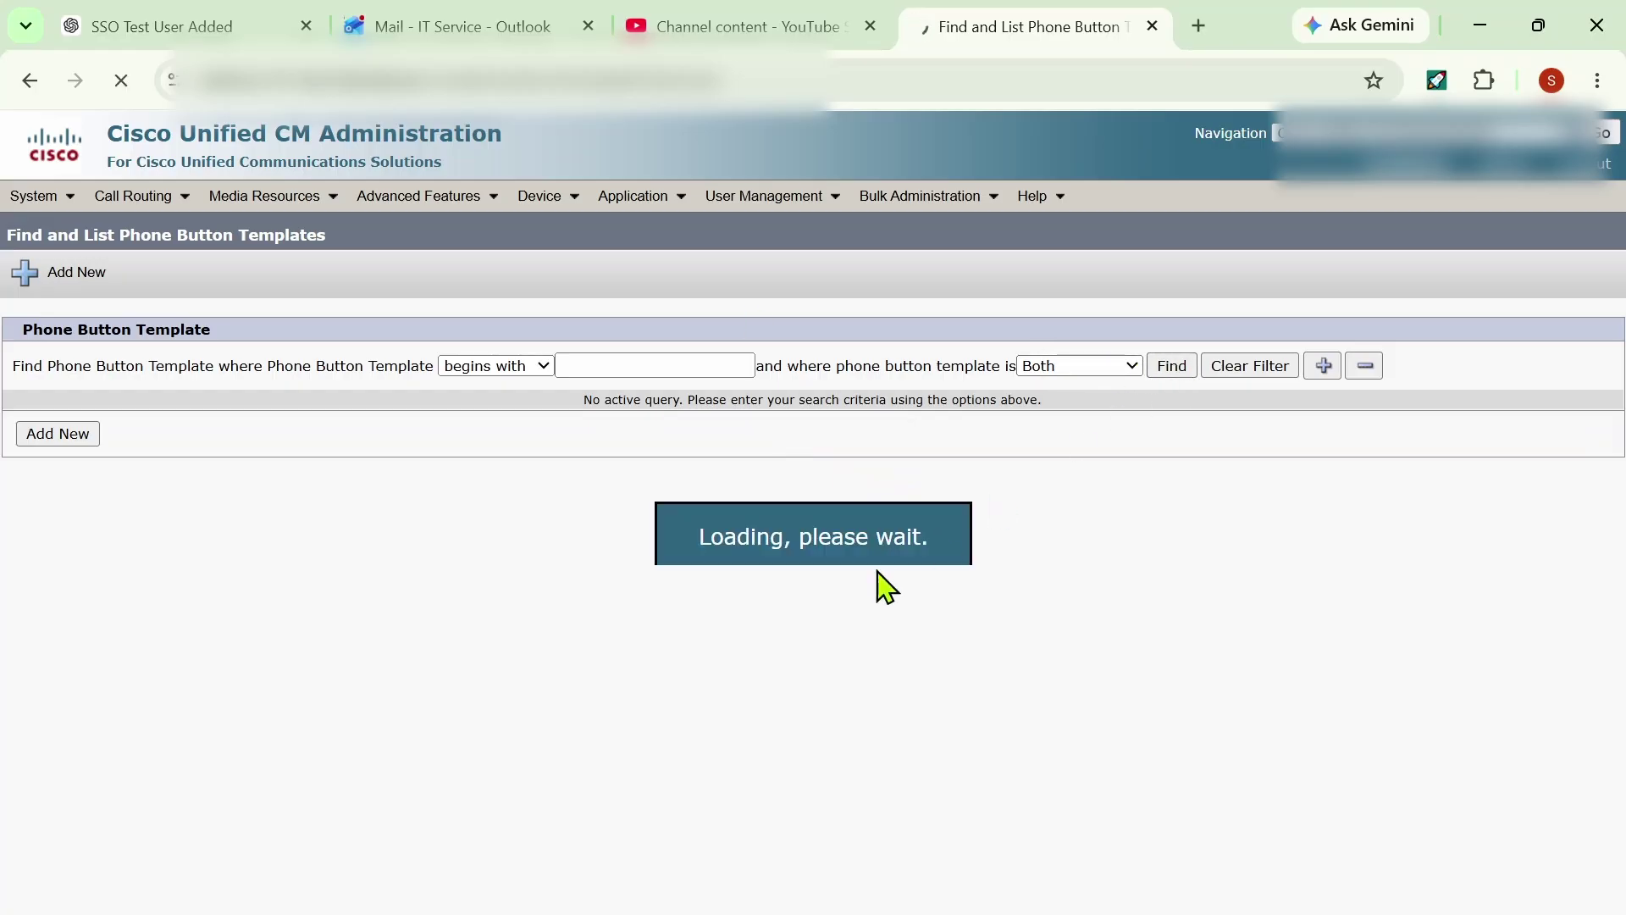
pyautogui.scroll(-3, 499, 745)
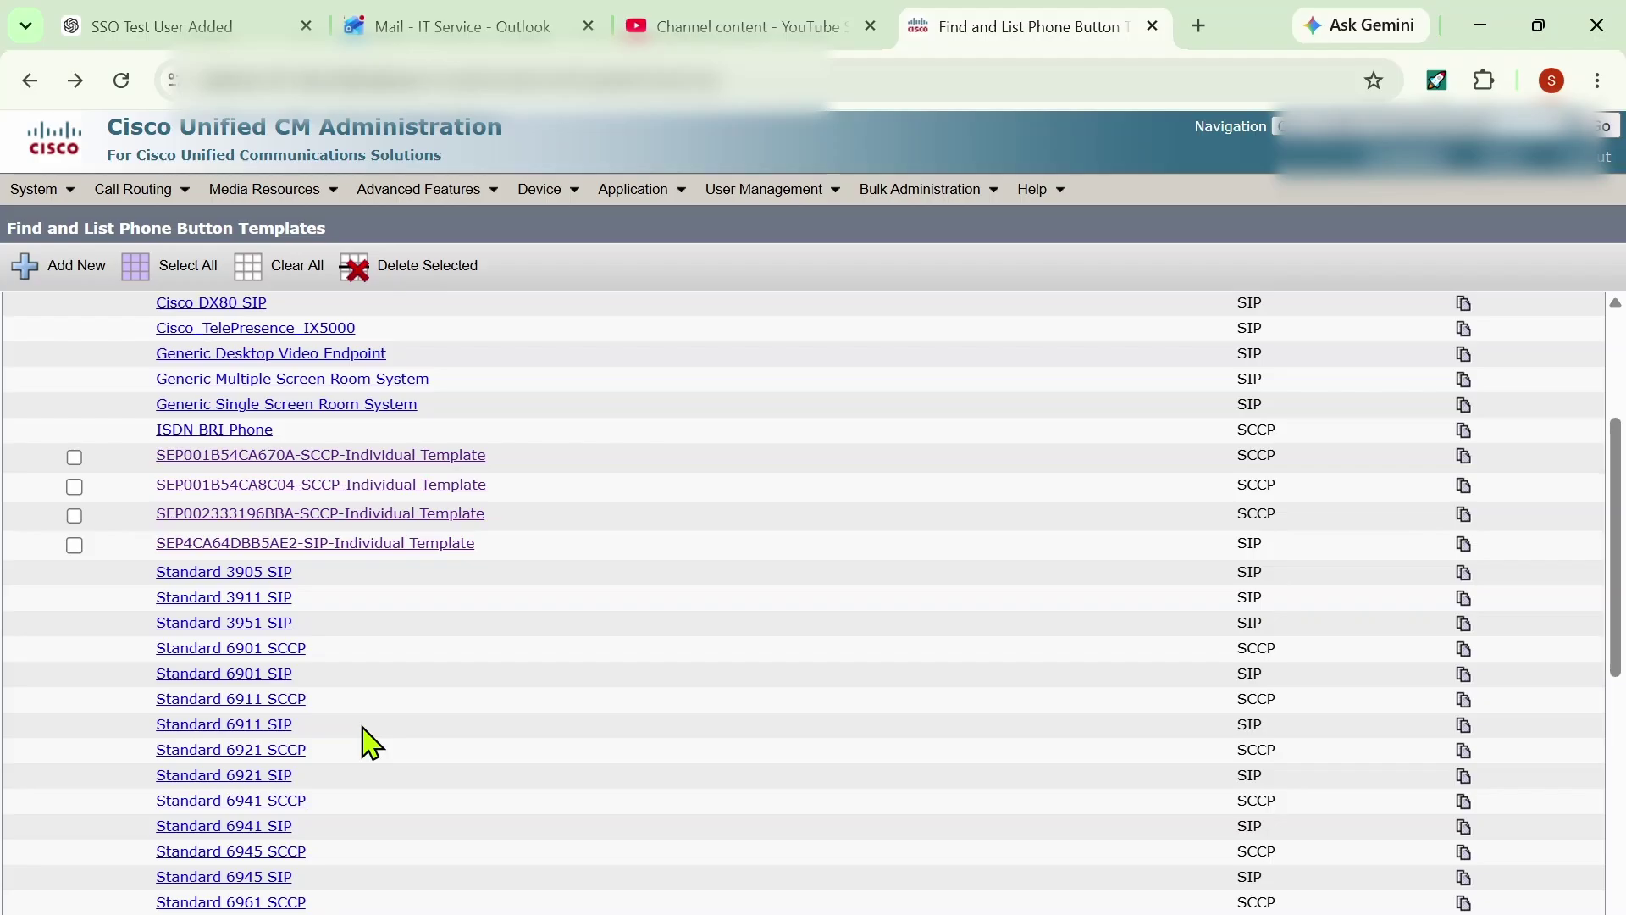
# - Open the SEP002333196BBA-SCCP-Individual Template and replace the device prefix in its name to make it AC4A56922EEA-SCCP-Individual Template
pyautogui.click(246, 514)
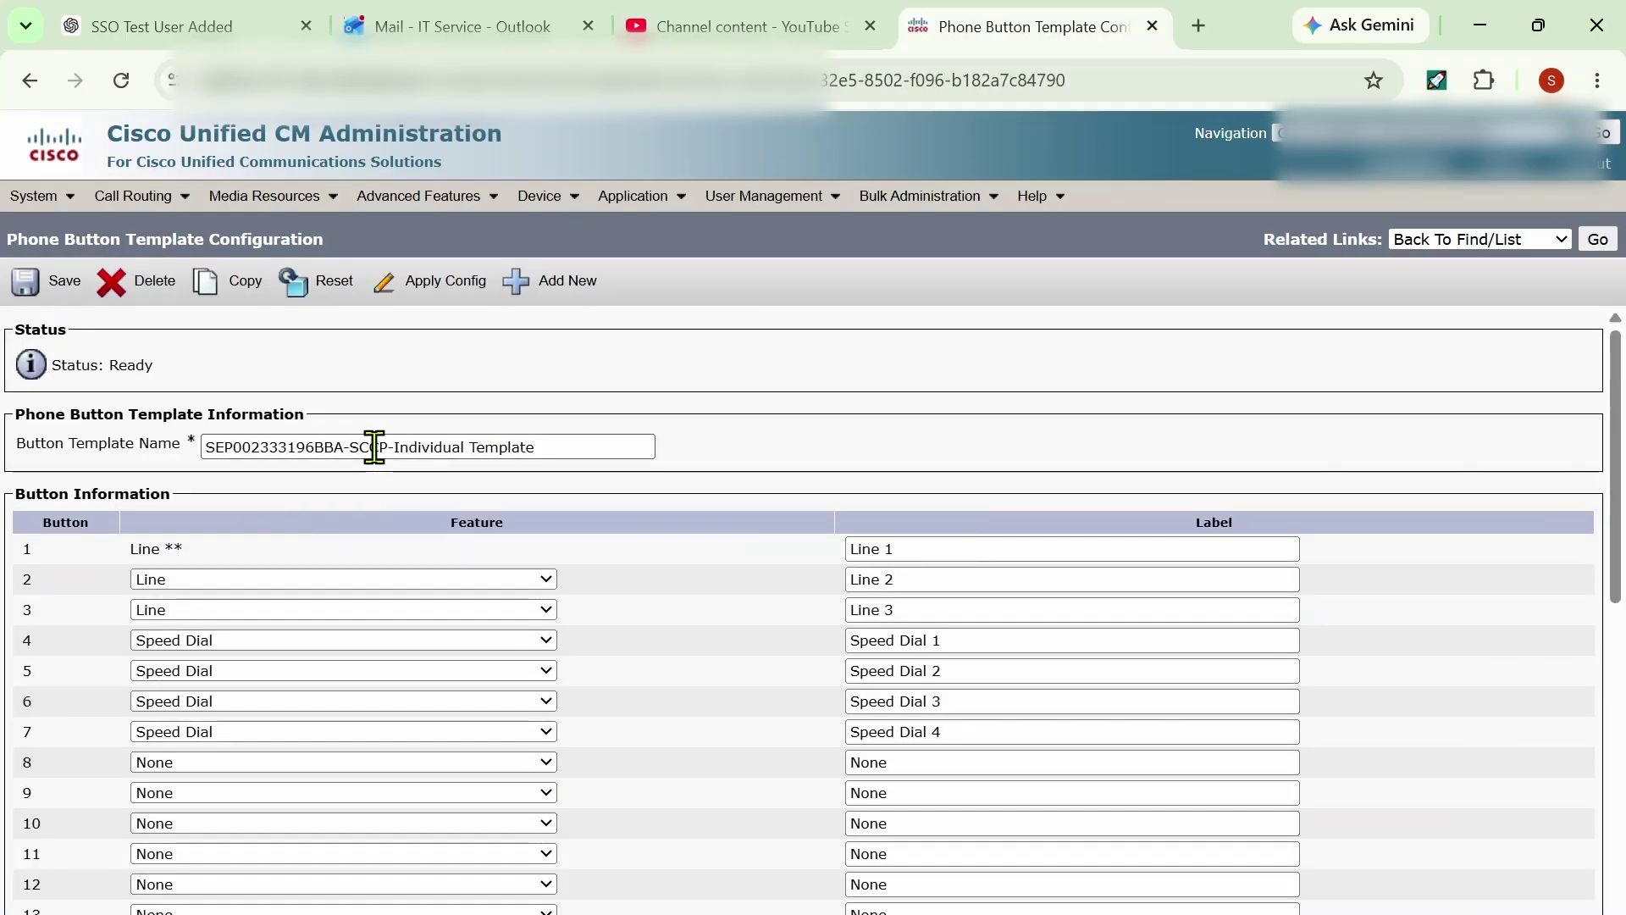
pyautogui.moveTo(349, 449); pyautogui.dragTo(118, 474)
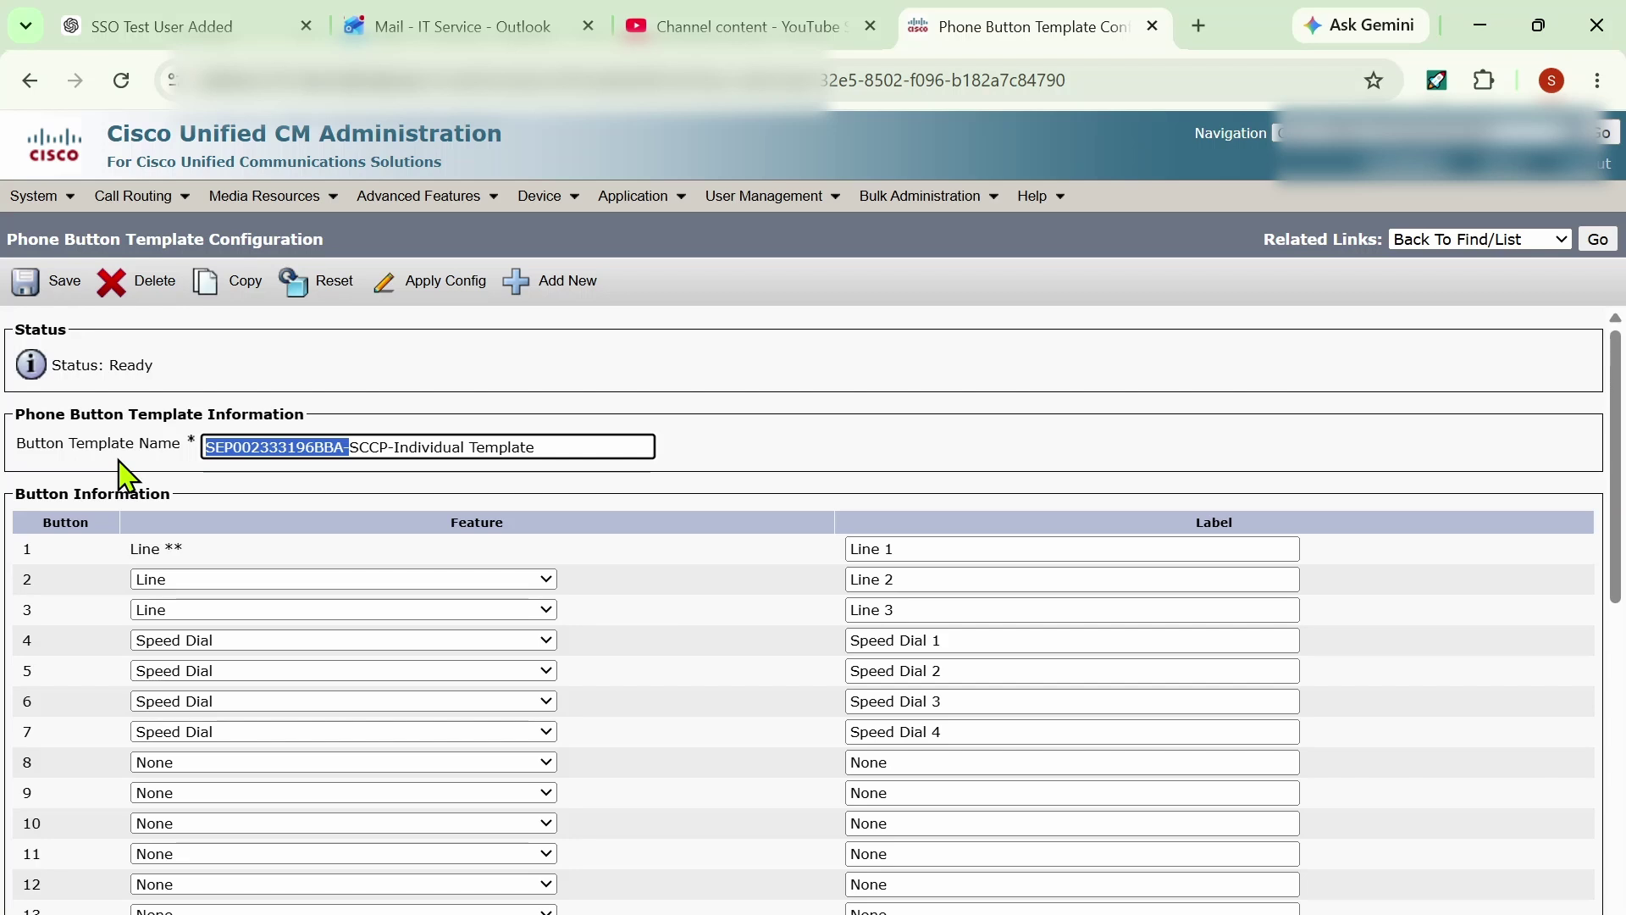
pyautogui.write('AC4A56922EE')
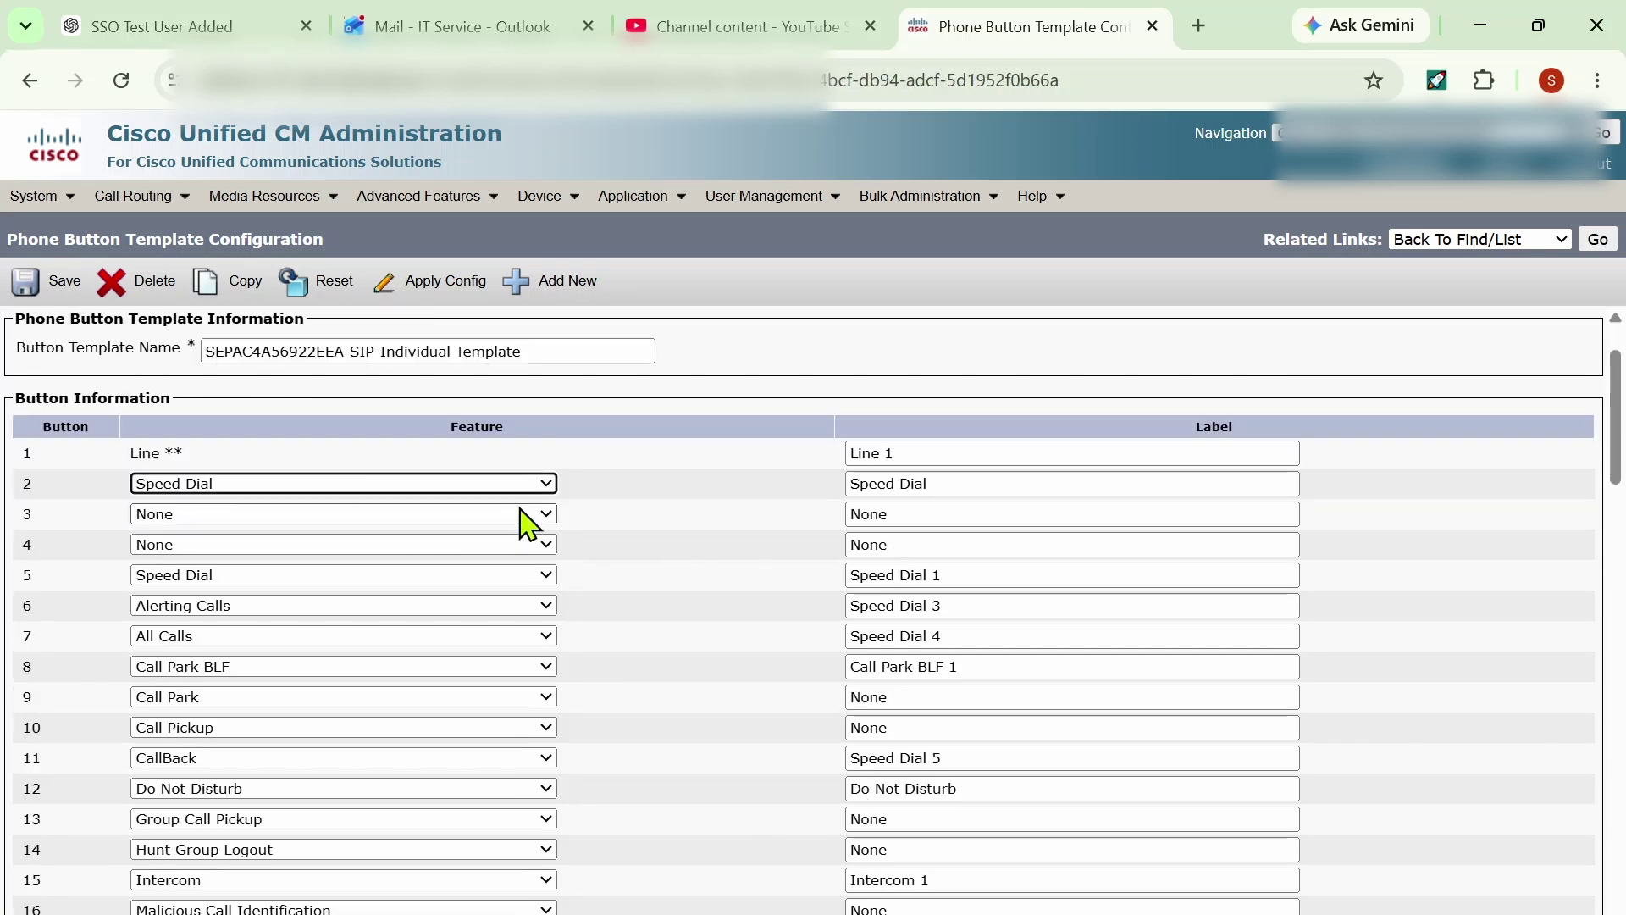
# - In the SEPAC4A56922EEA-SIP-Individual Template, set button 2 to Line and buttons 3 through 21 to Speed Dial
pyautogui.click(547, 484)
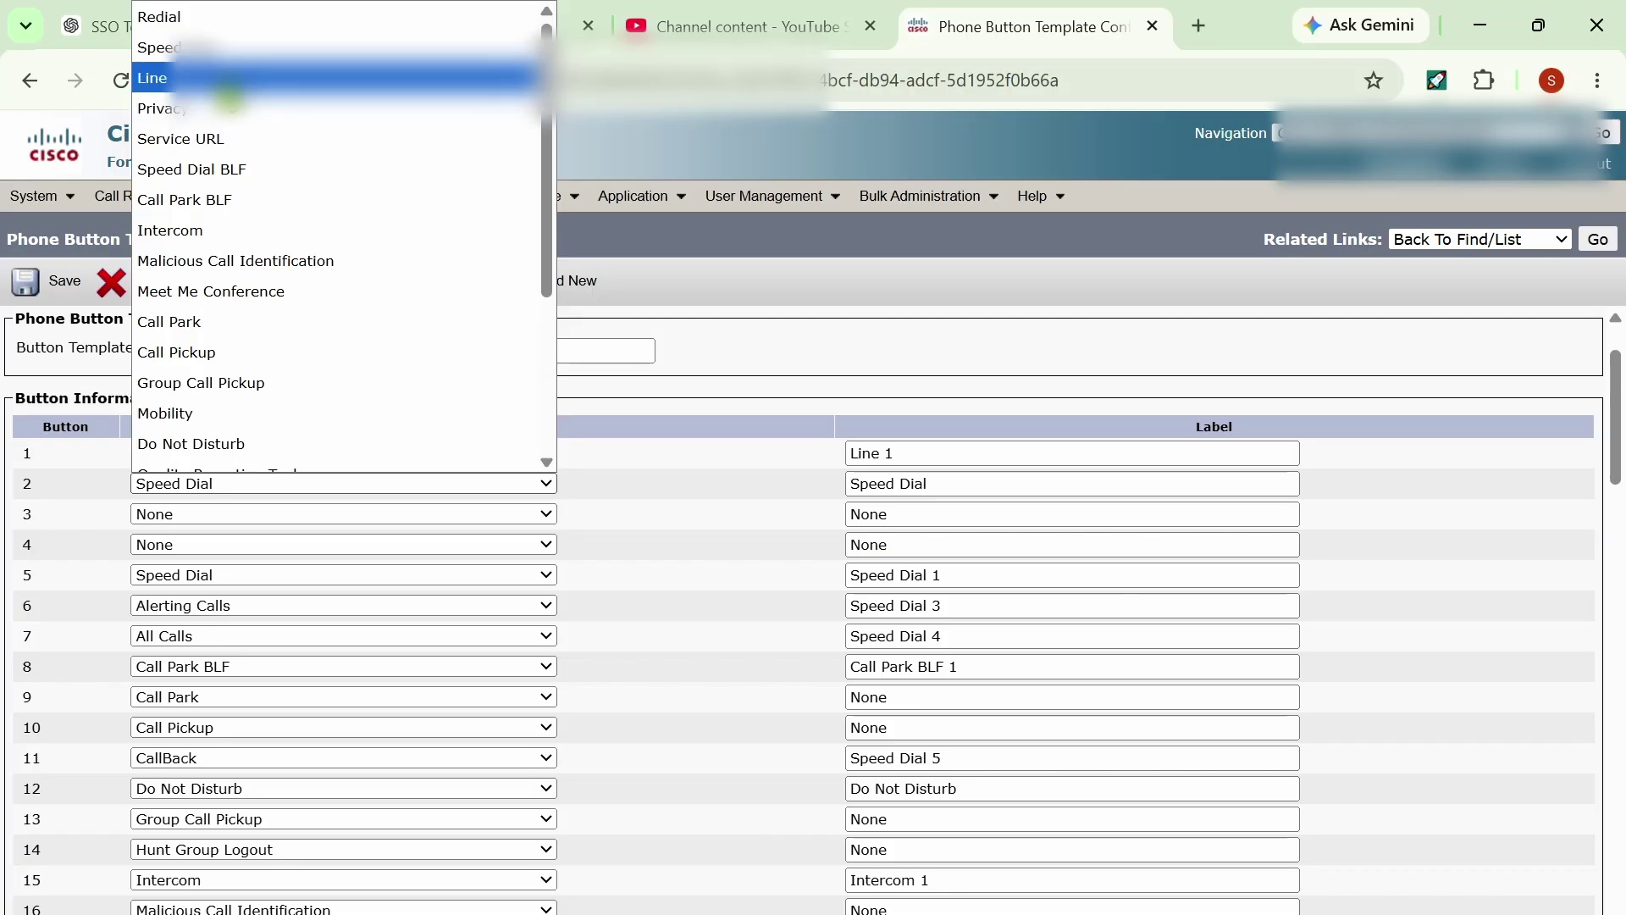
pyautogui.click(227, 81)
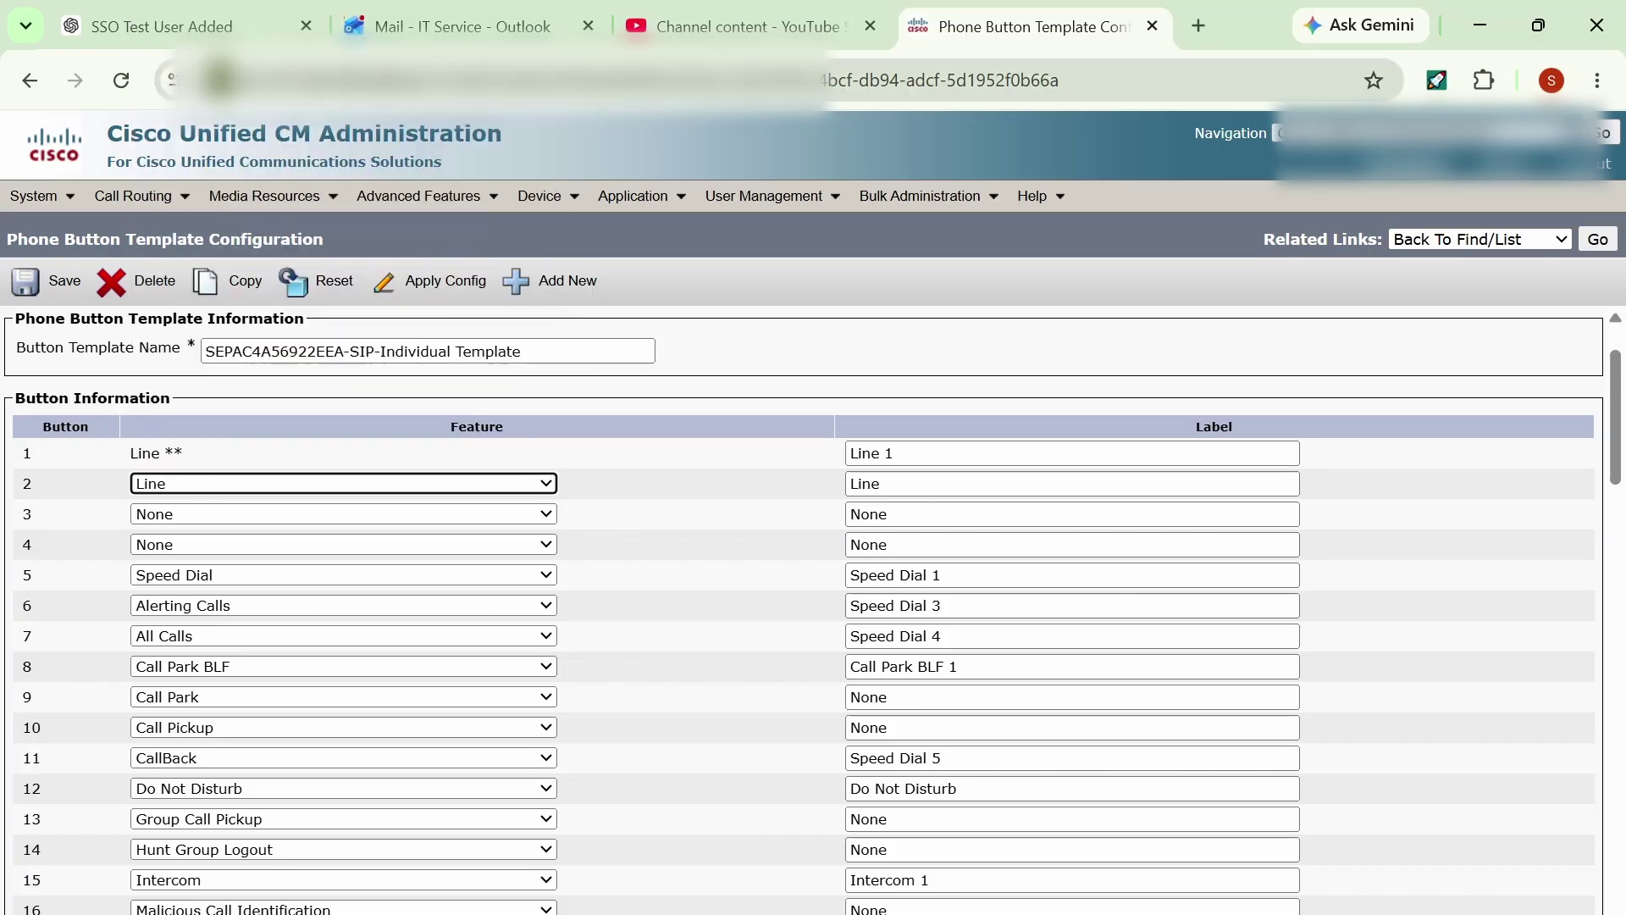
pyautogui.click(544, 517)
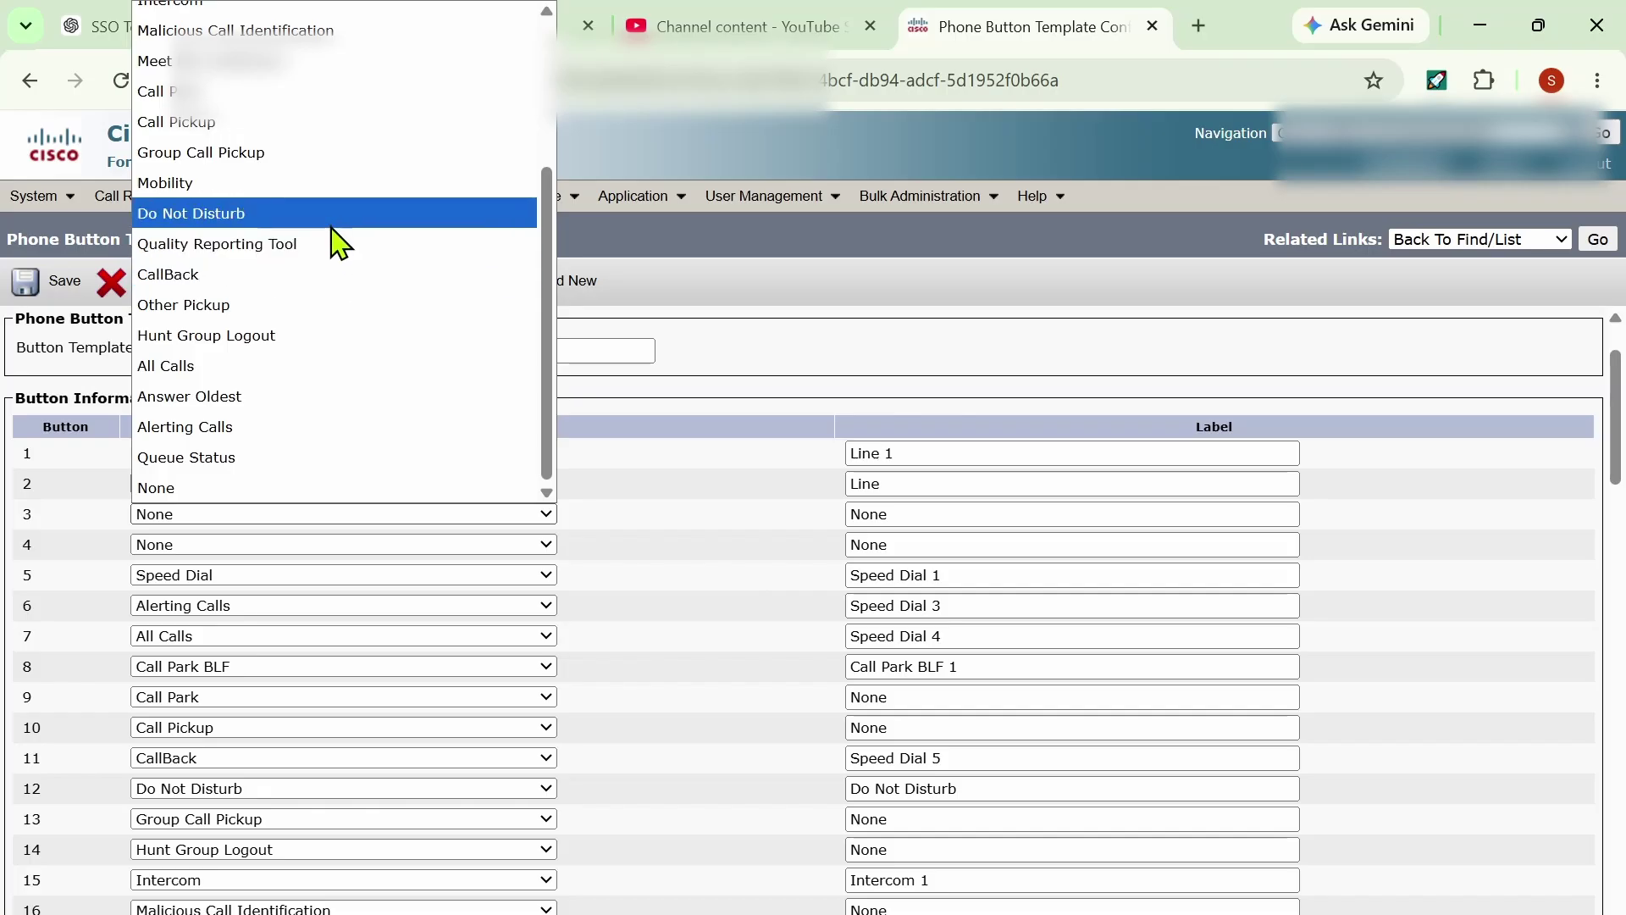
pyautogui.scroll(3, 330, 227)
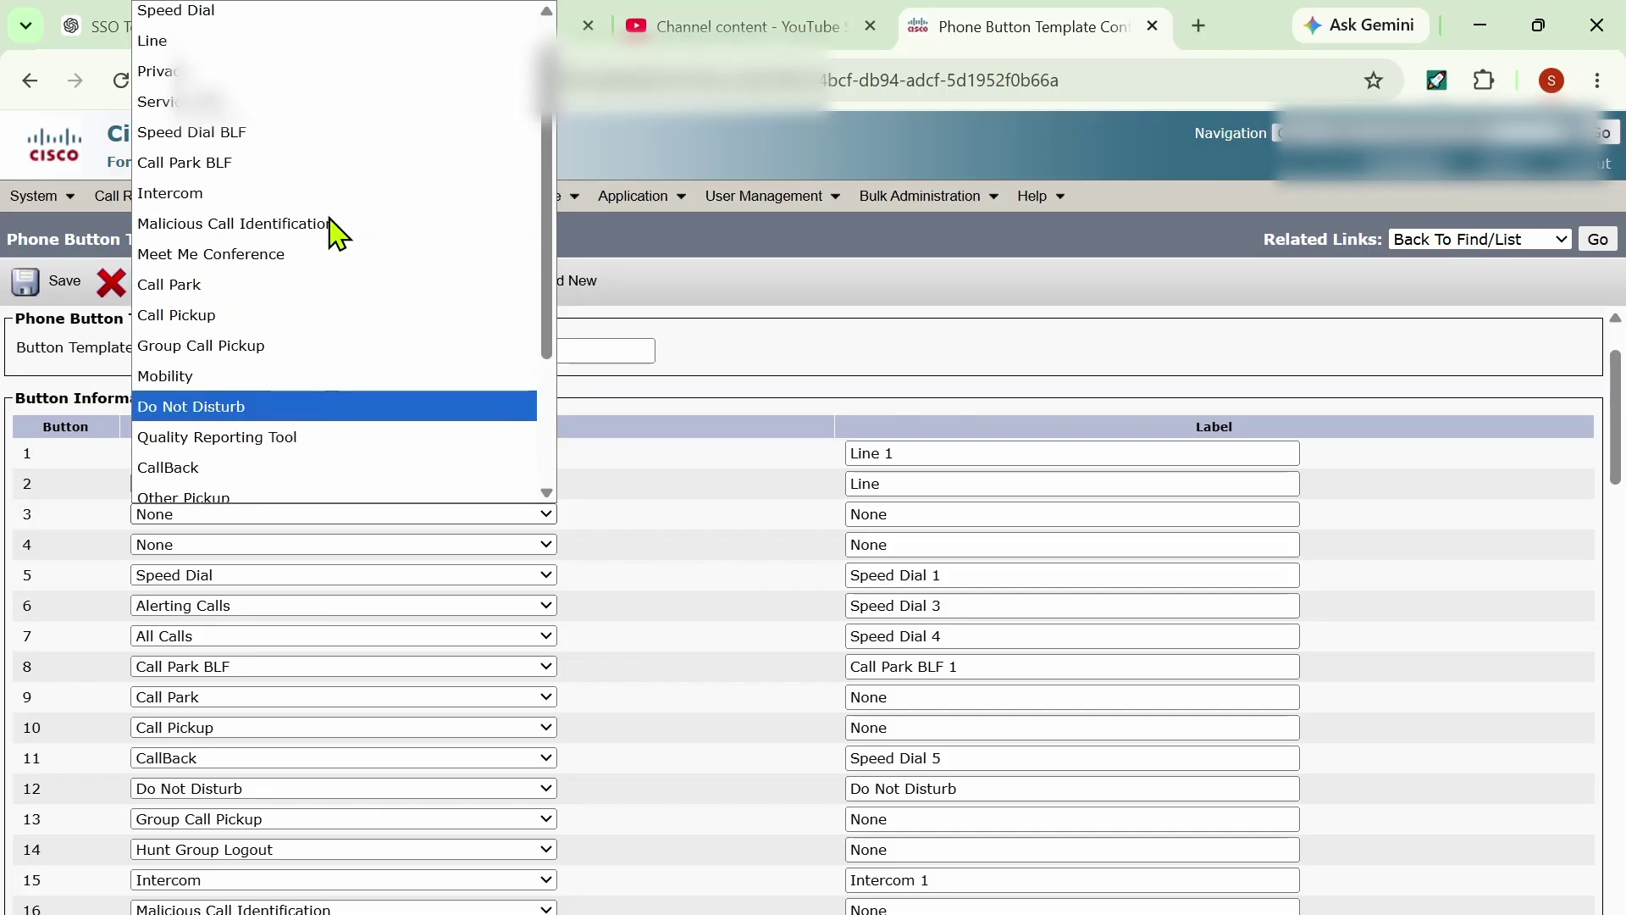
pyautogui.scroll(-5, 439, 537)
# - Set the feature of buttons 22 through 28 in the phone button template to Speed Dial
pyautogui.click(440, 533)
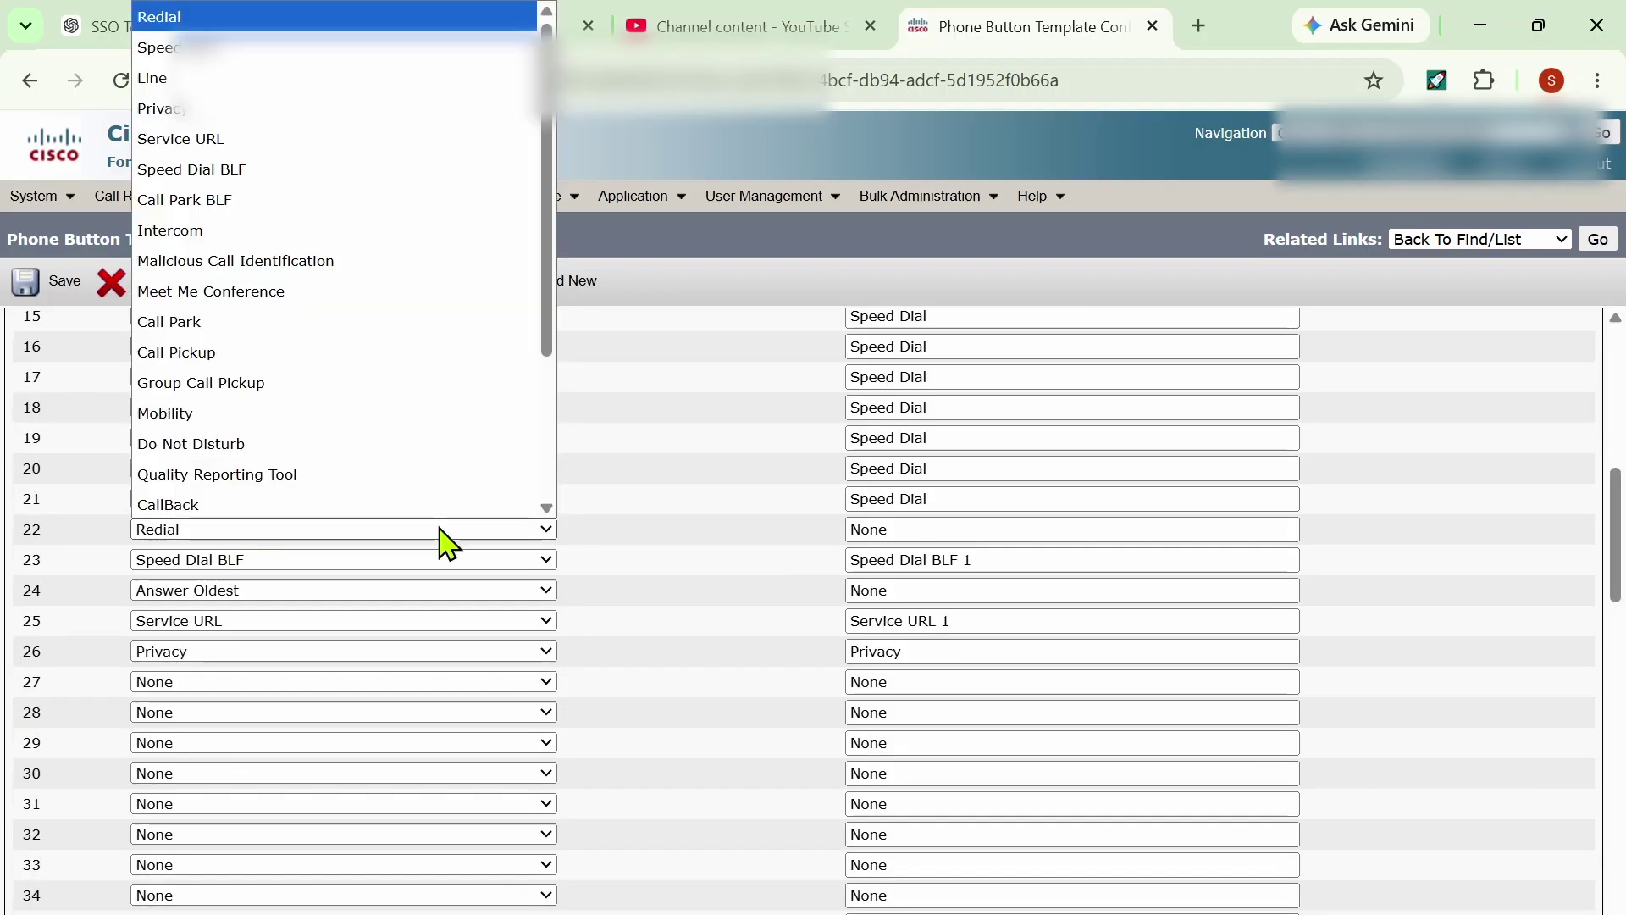
pyautogui.click(254, 47)
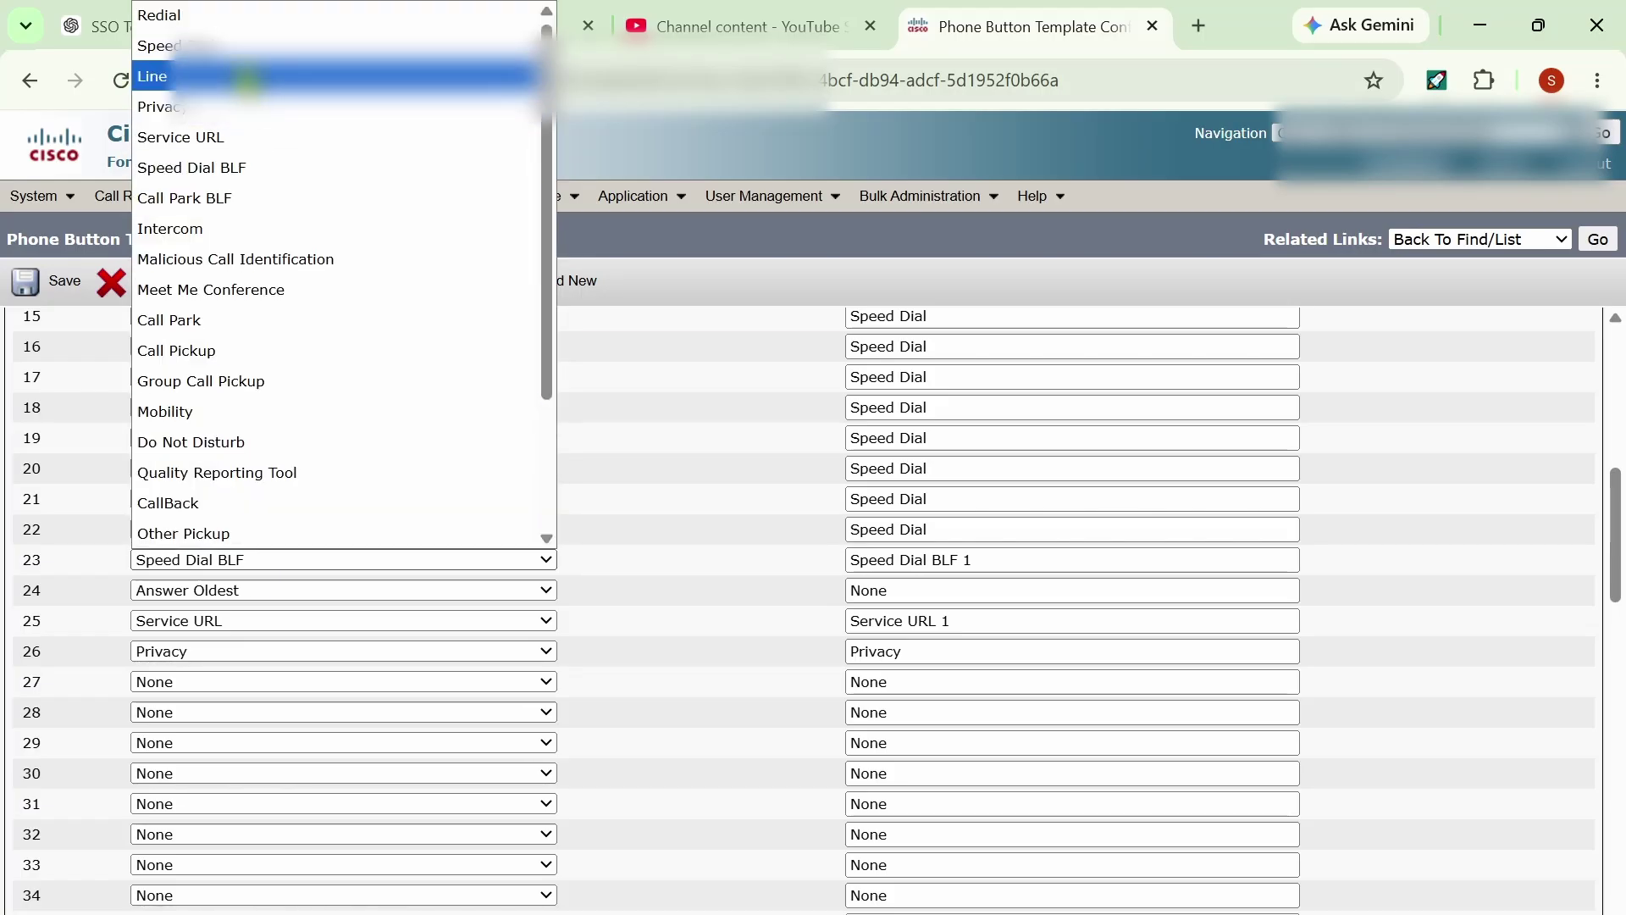
pyautogui.click(254, 47)
pyautogui.click(199, 593)
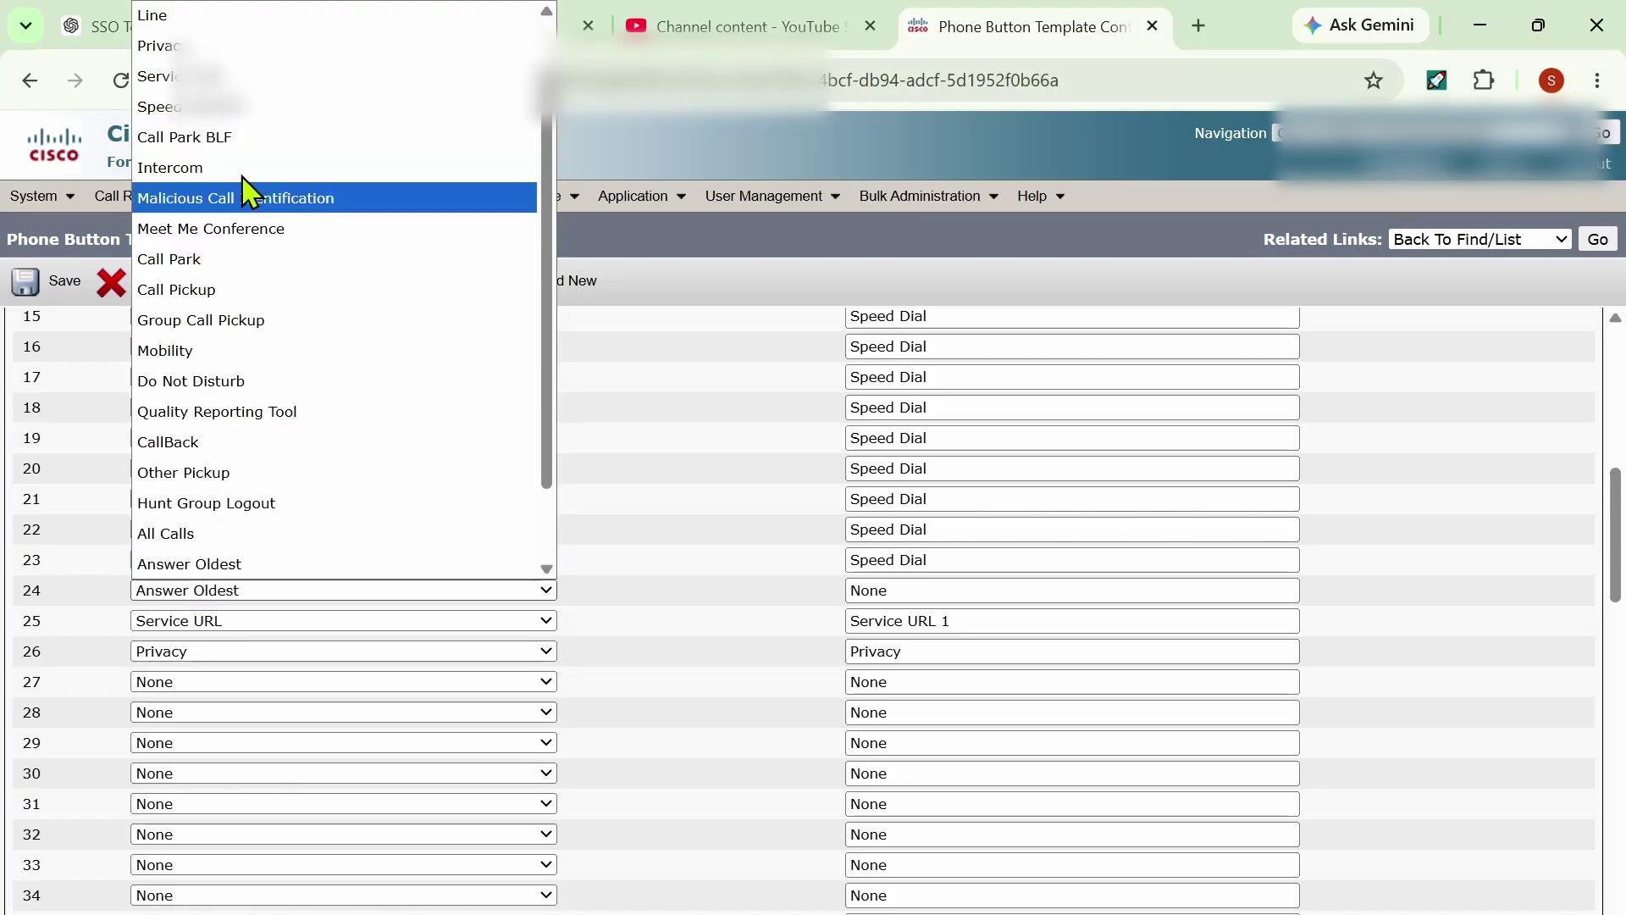
pyautogui.scroll(1, 239, 257)
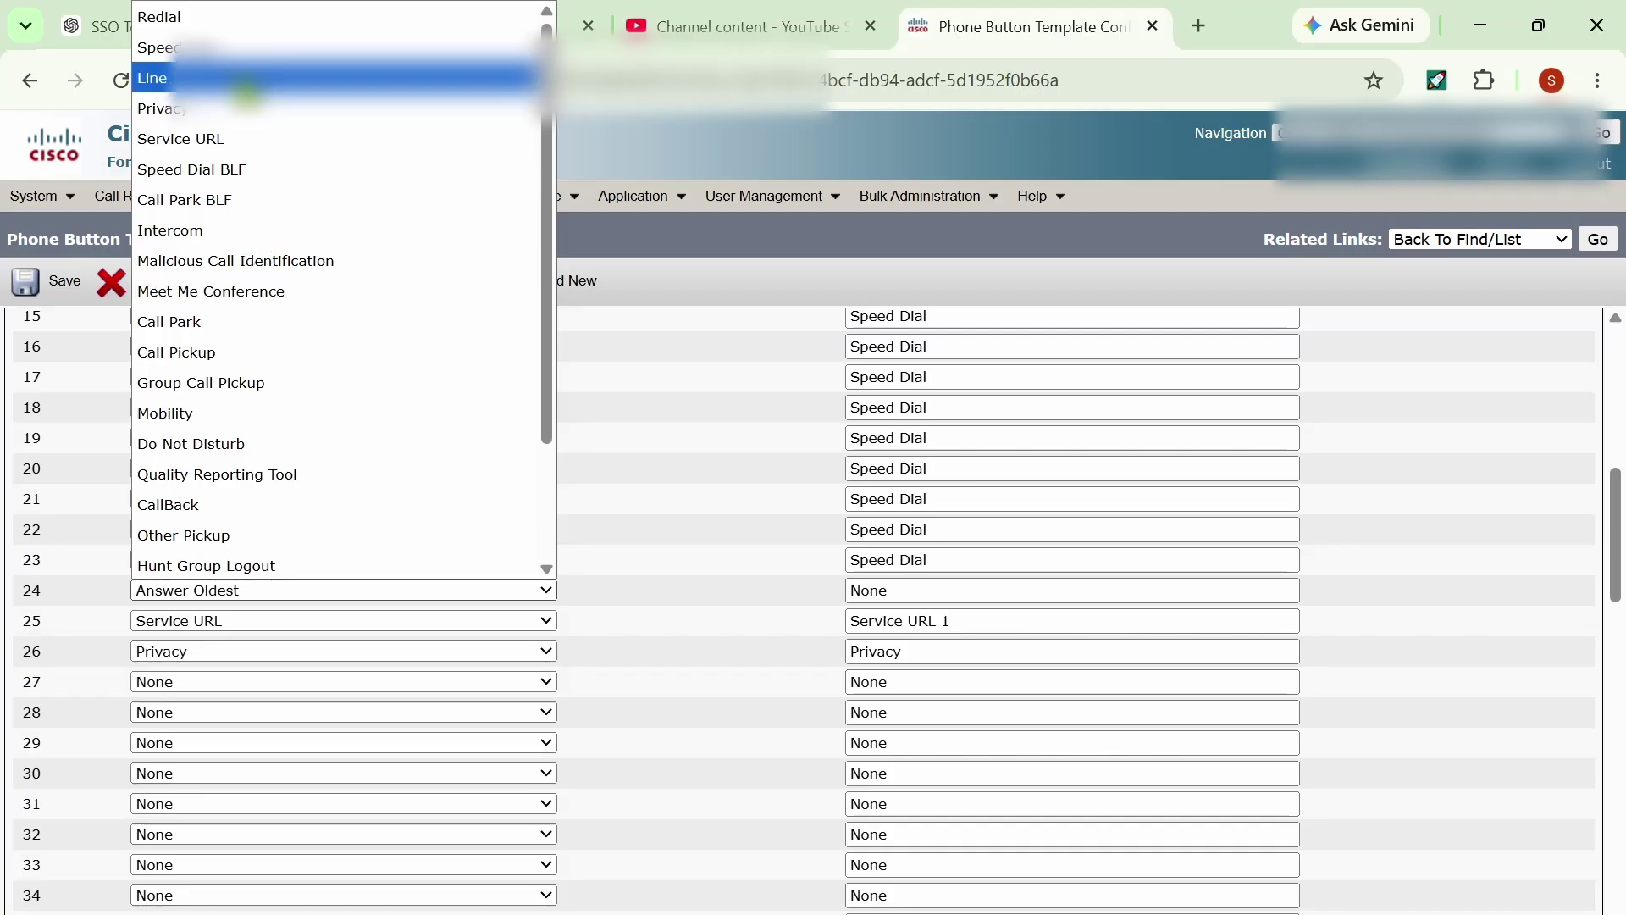
pyautogui.click(246, 47)
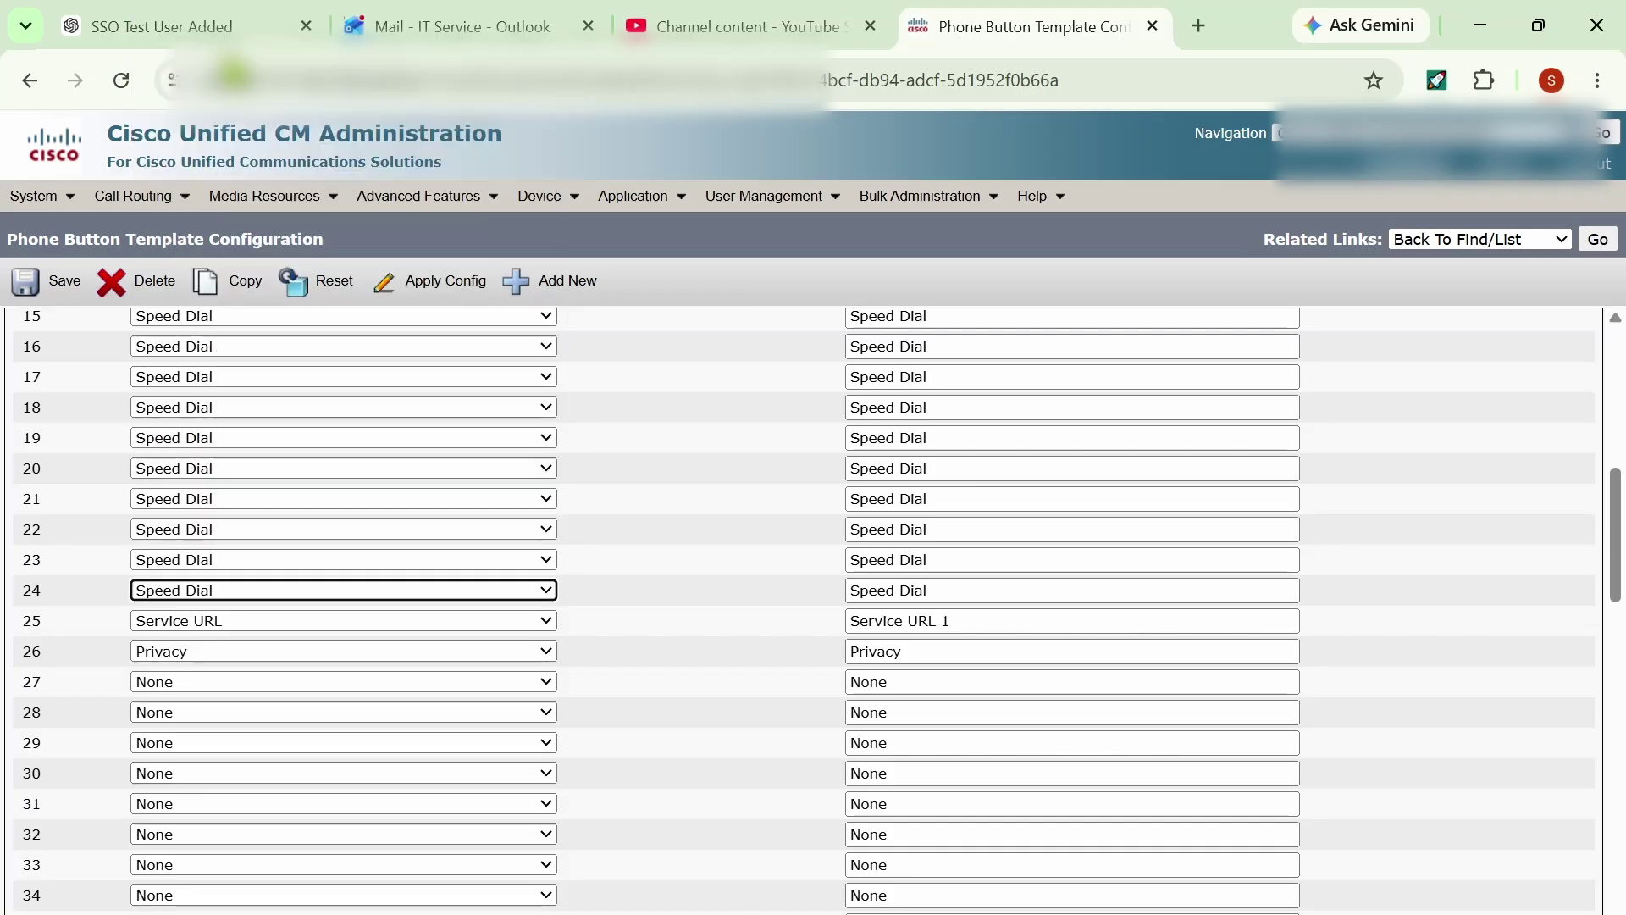
pyautogui.click(200, 623)
pyautogui.click(212, 46)
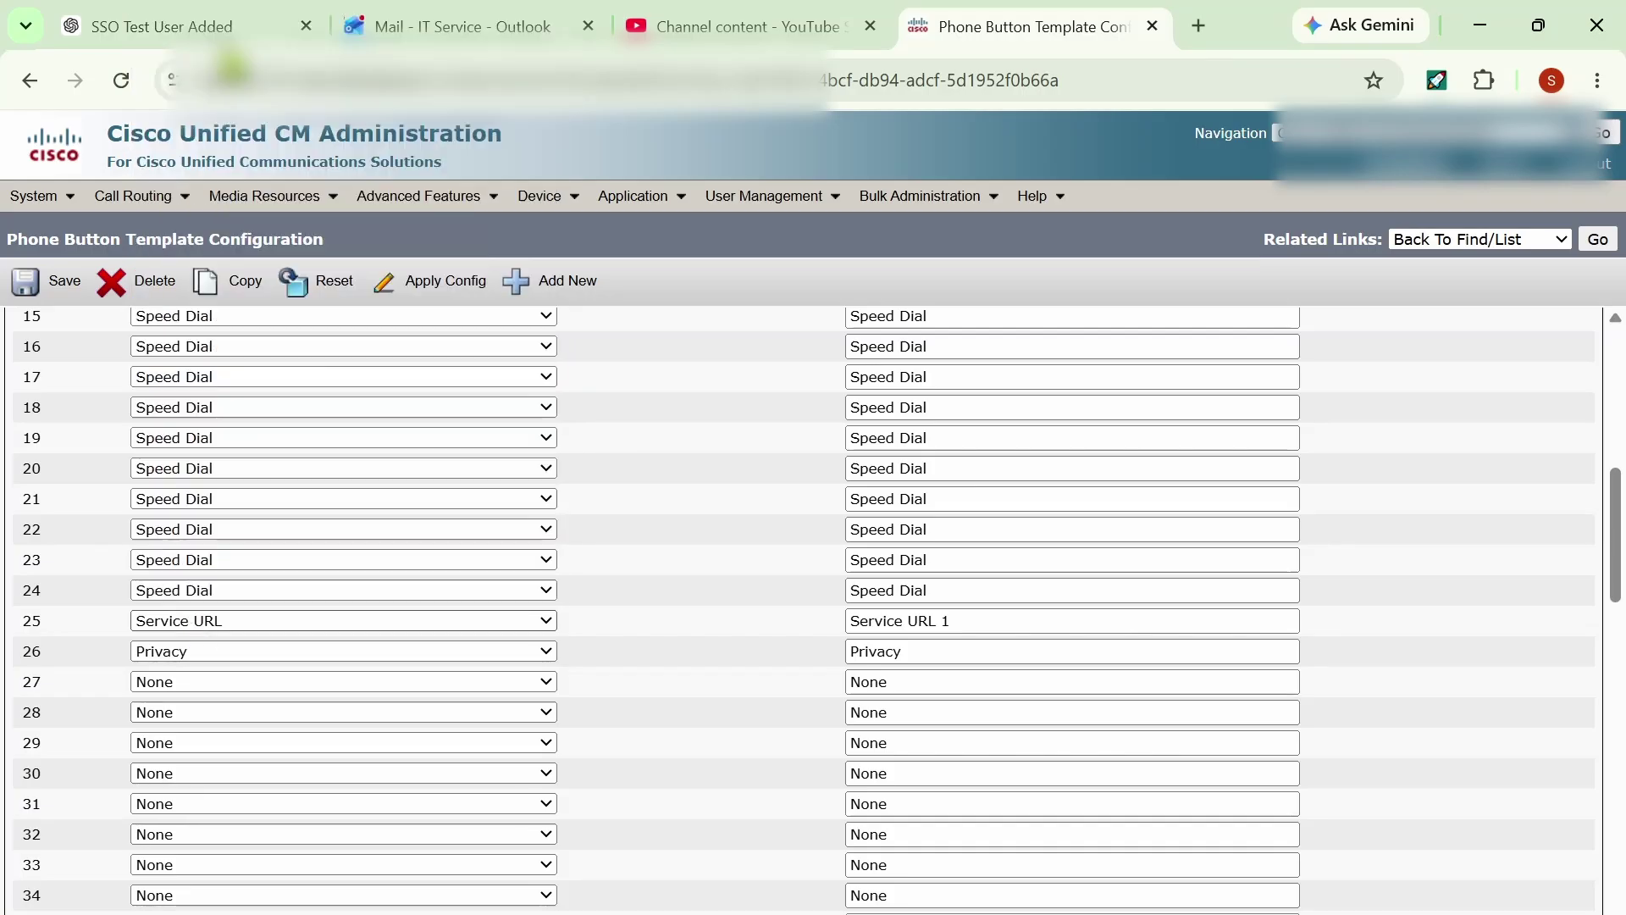
pyautogui.click(167, 654)
pyautogui.click(229, 136)
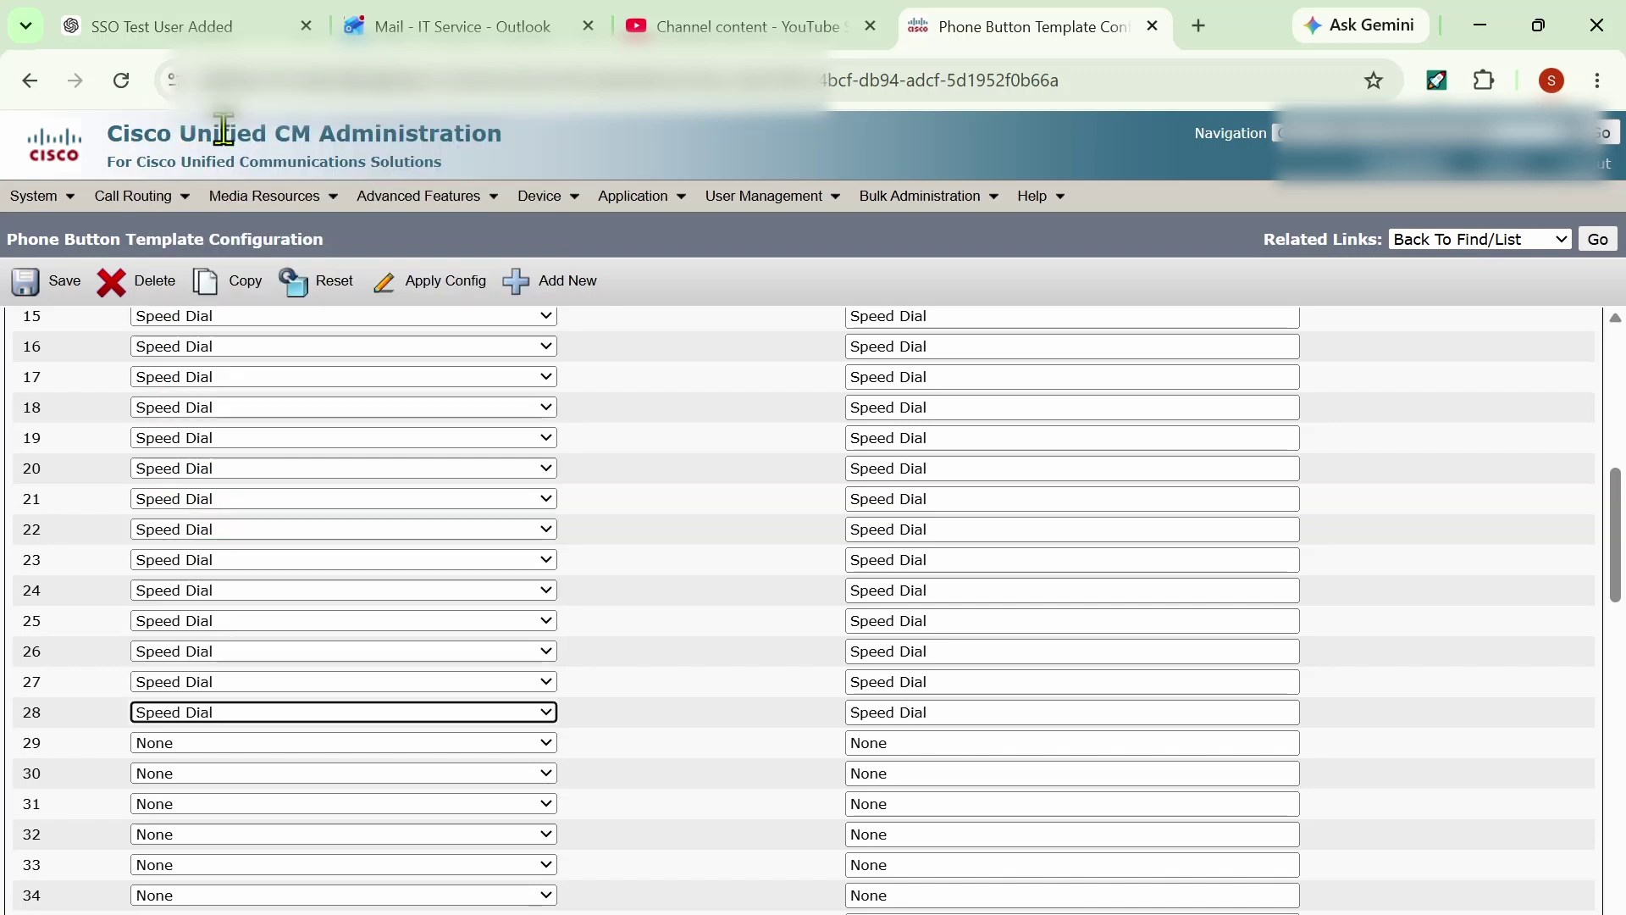
# - Save the phone button template and apply its configuration to the associated devices
pyautogui.click(66, 294)
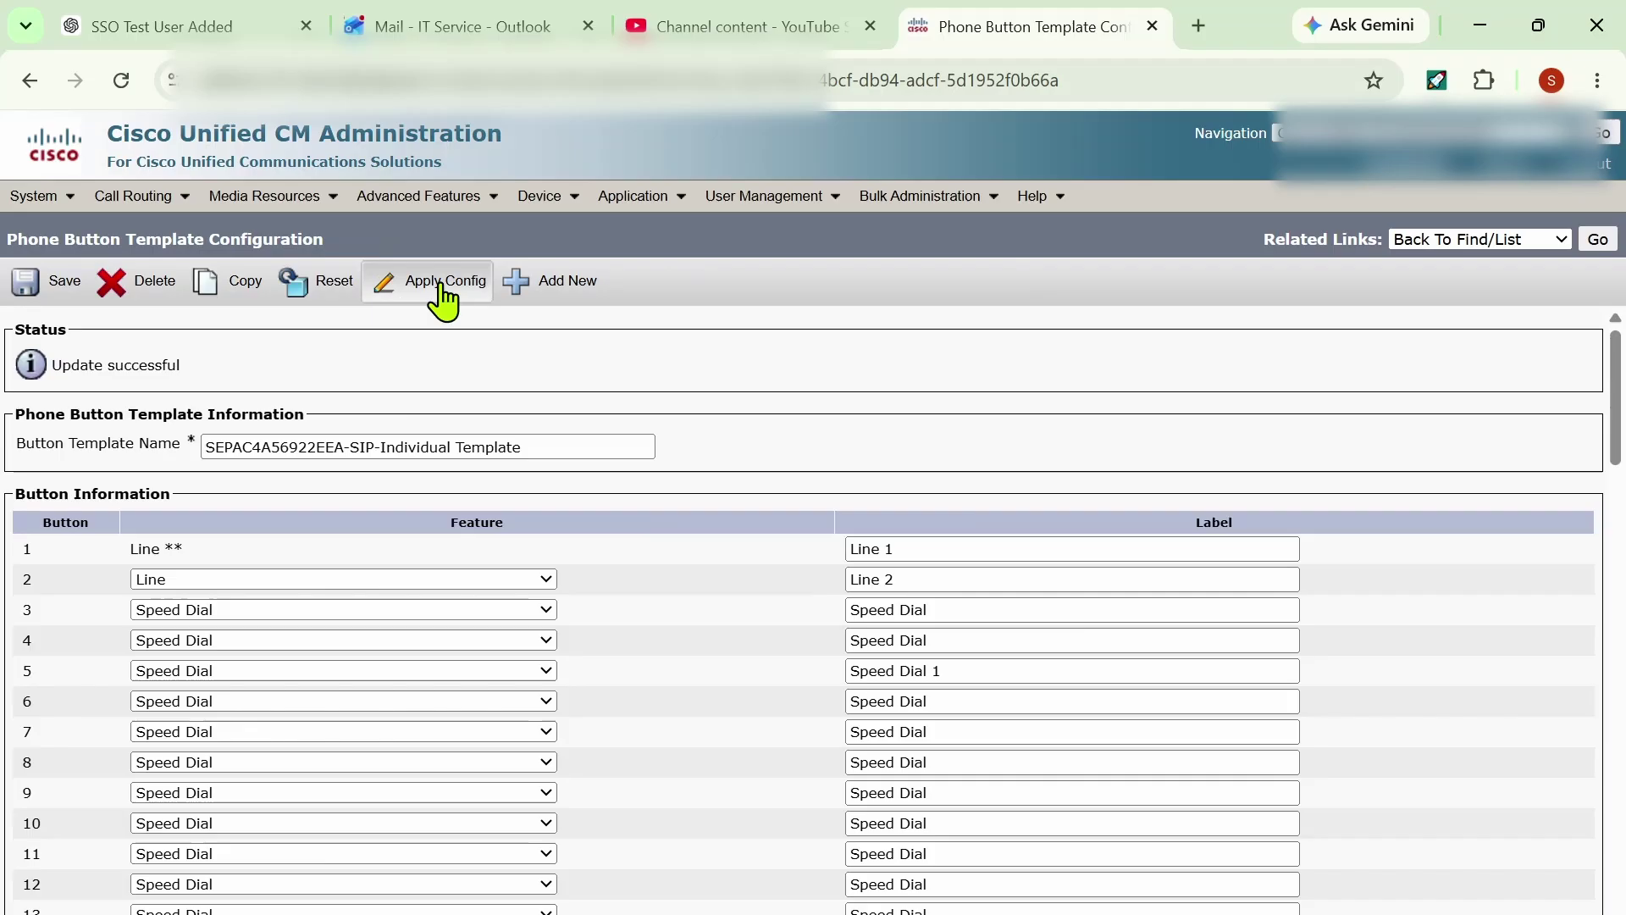
pyautogui.click(442, 288)
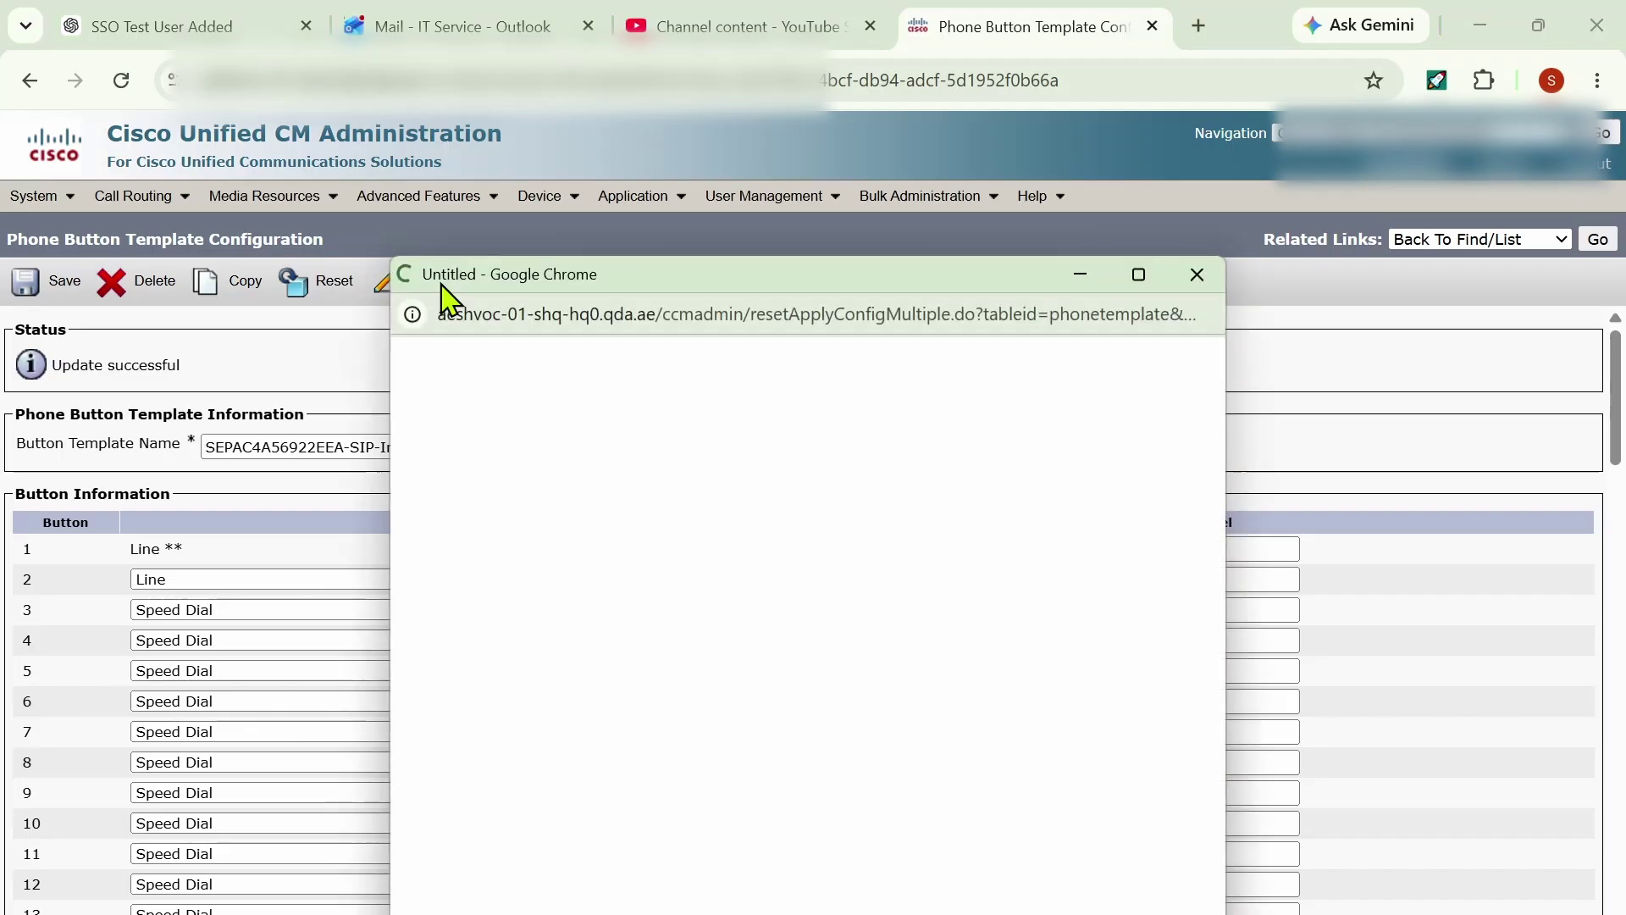
pyautogui.click(426, 681)
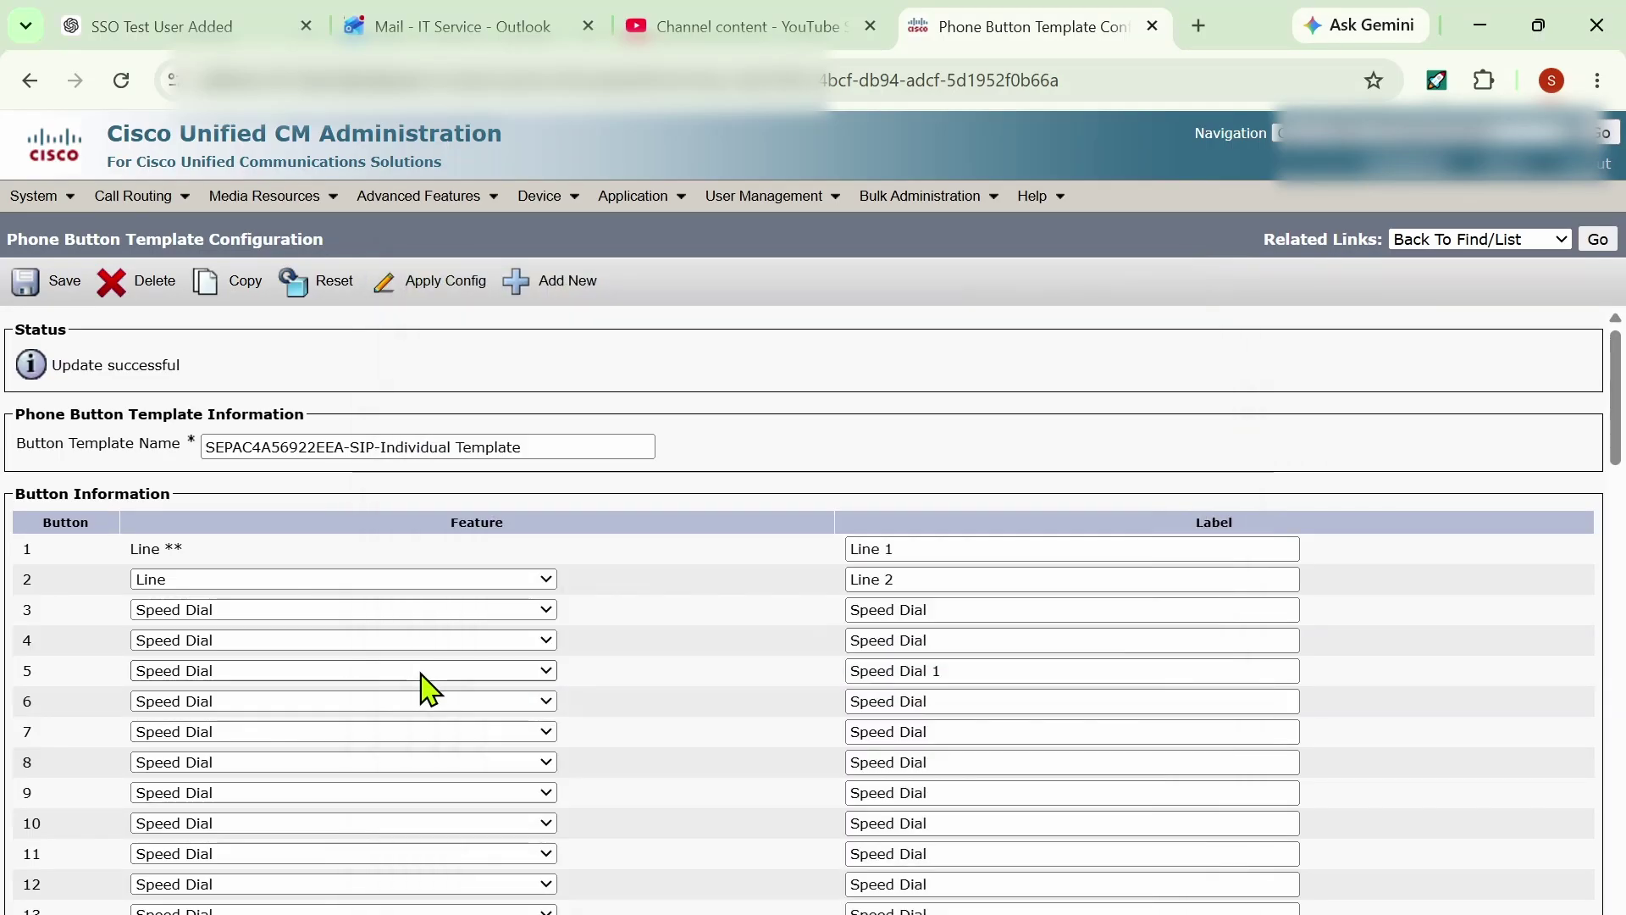
# - Set the Phone Button Template of the Reception Block A 2001-KEM phone to AC4A56922EEA-SCCP-Individual Template
pyautogui.scroll(-3, 789, 656)
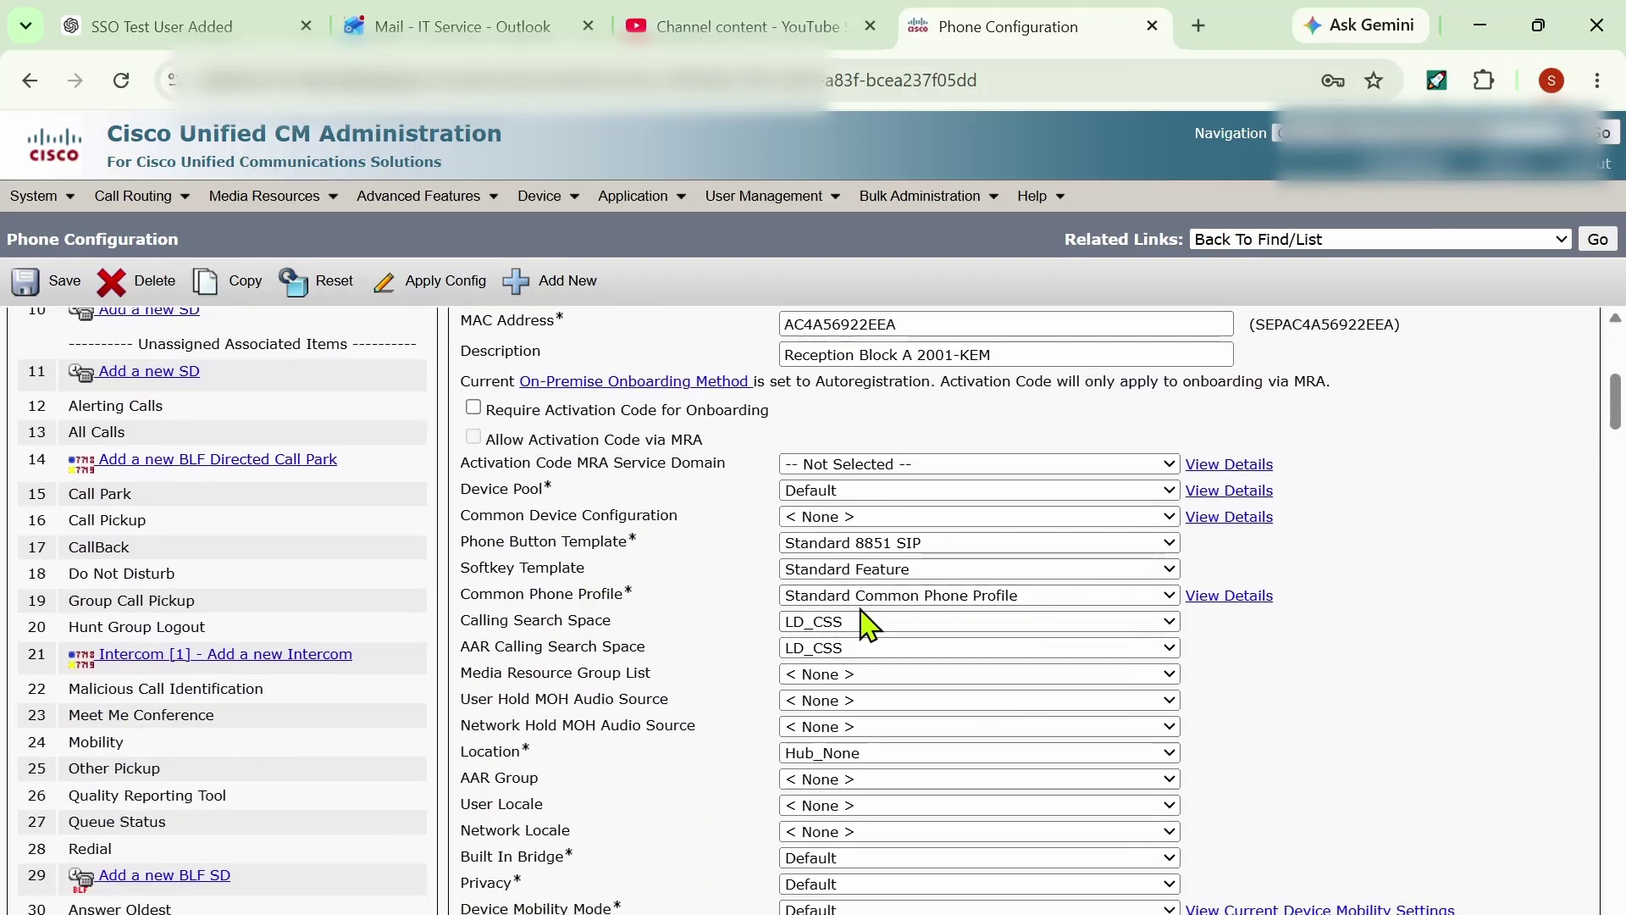
pyautogui.click(868, 546)
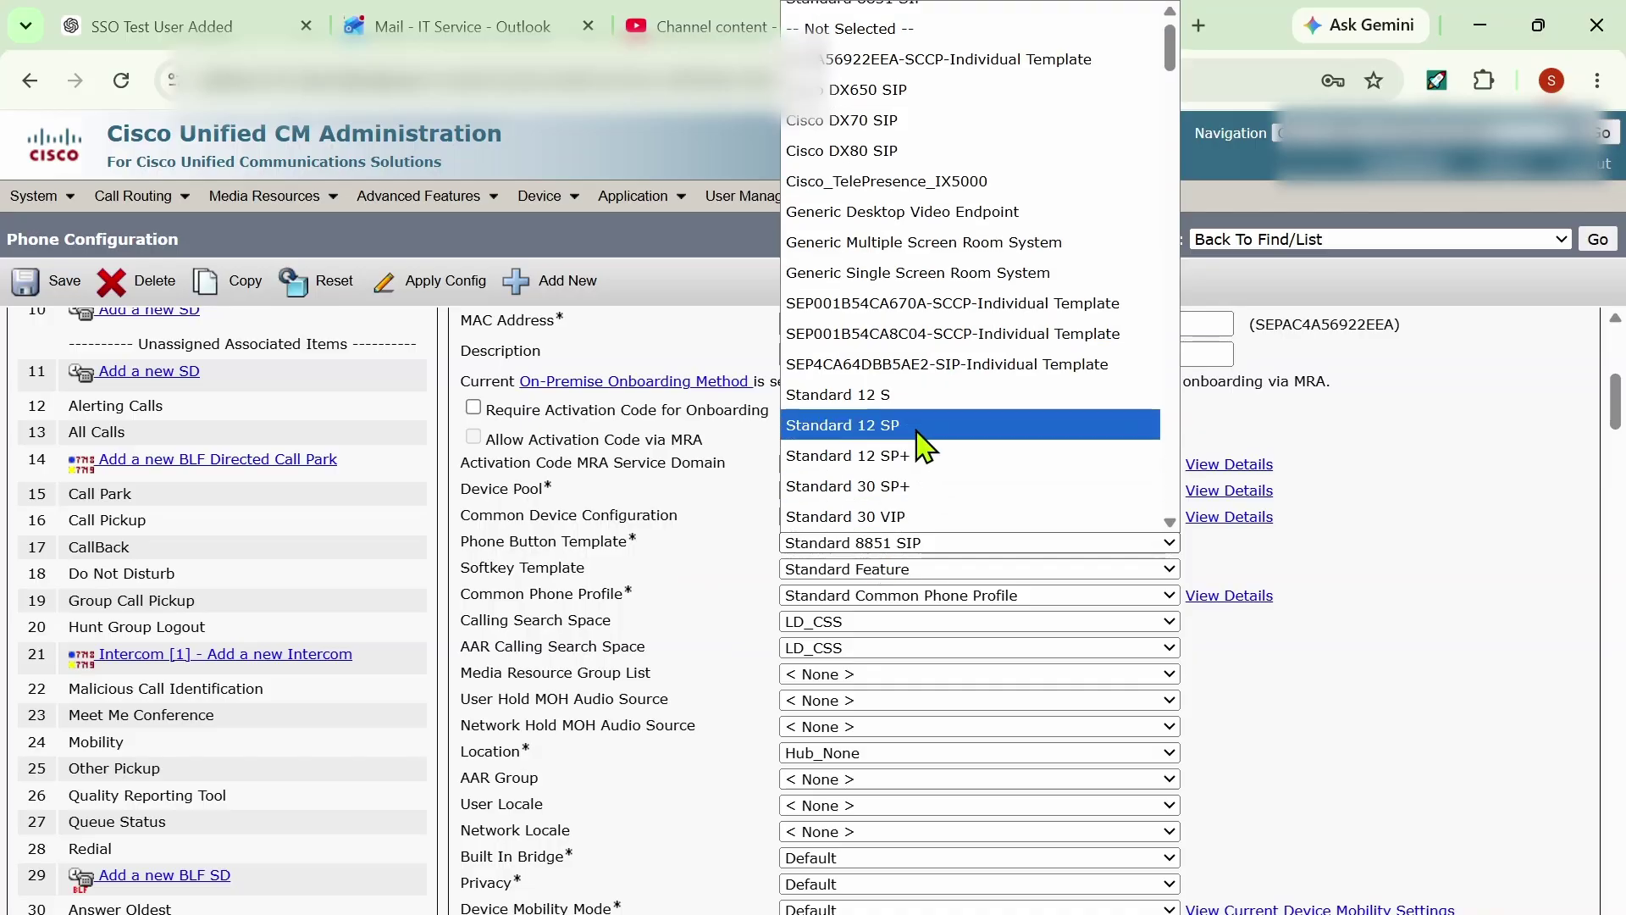
pyautogui.scroll(-1, 864, 408)
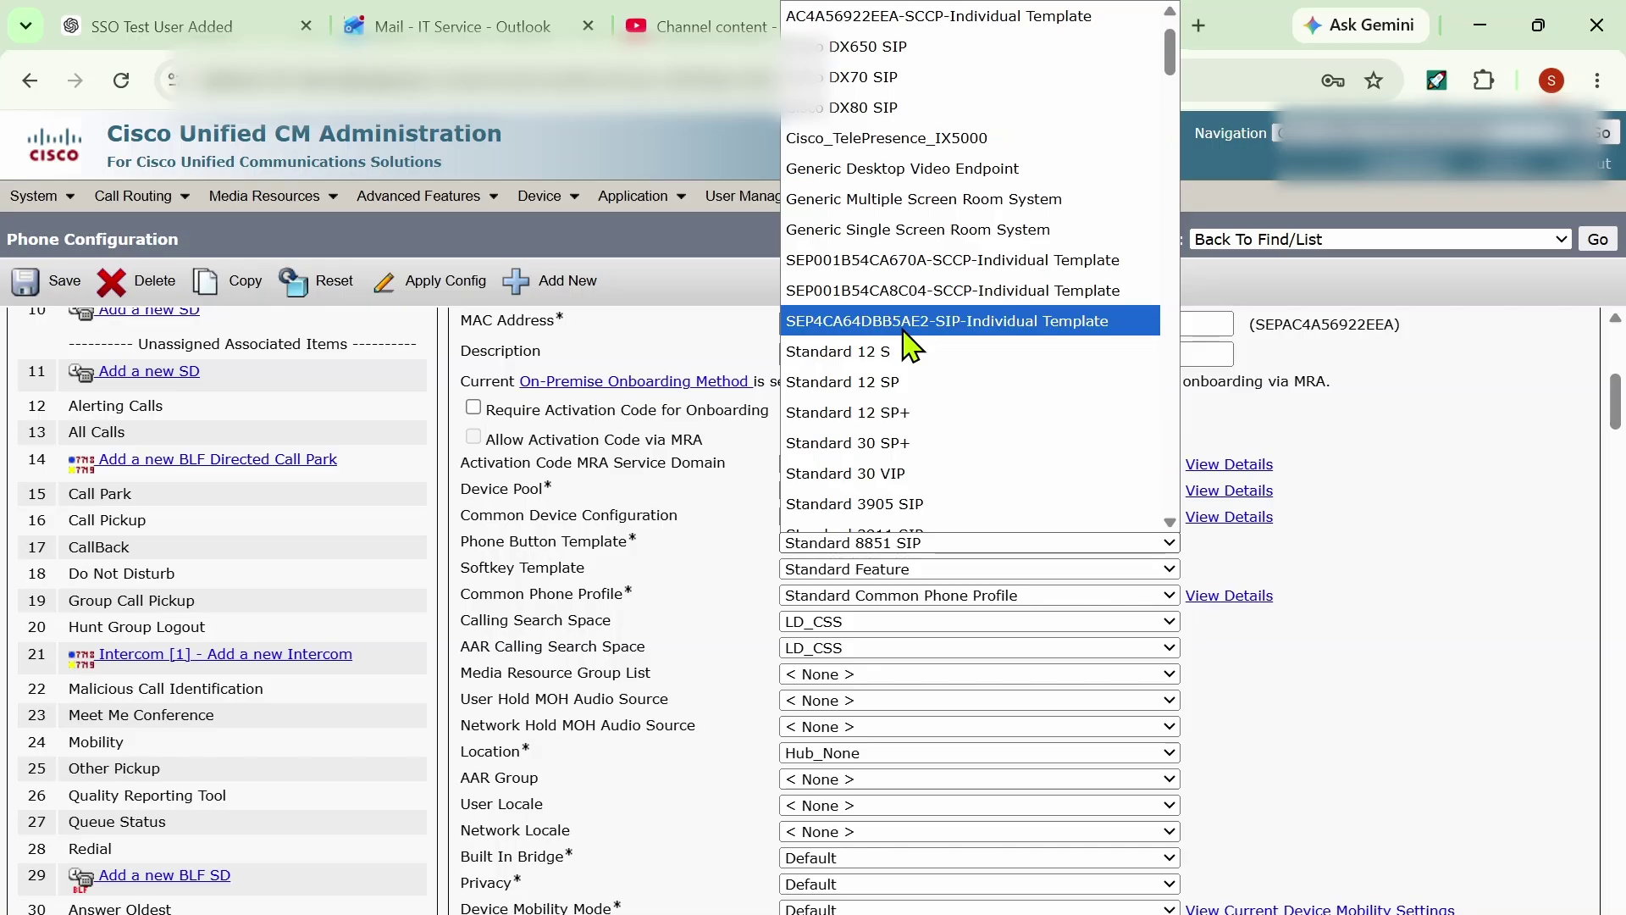
pyautogui.scroll(1, 911, 345)
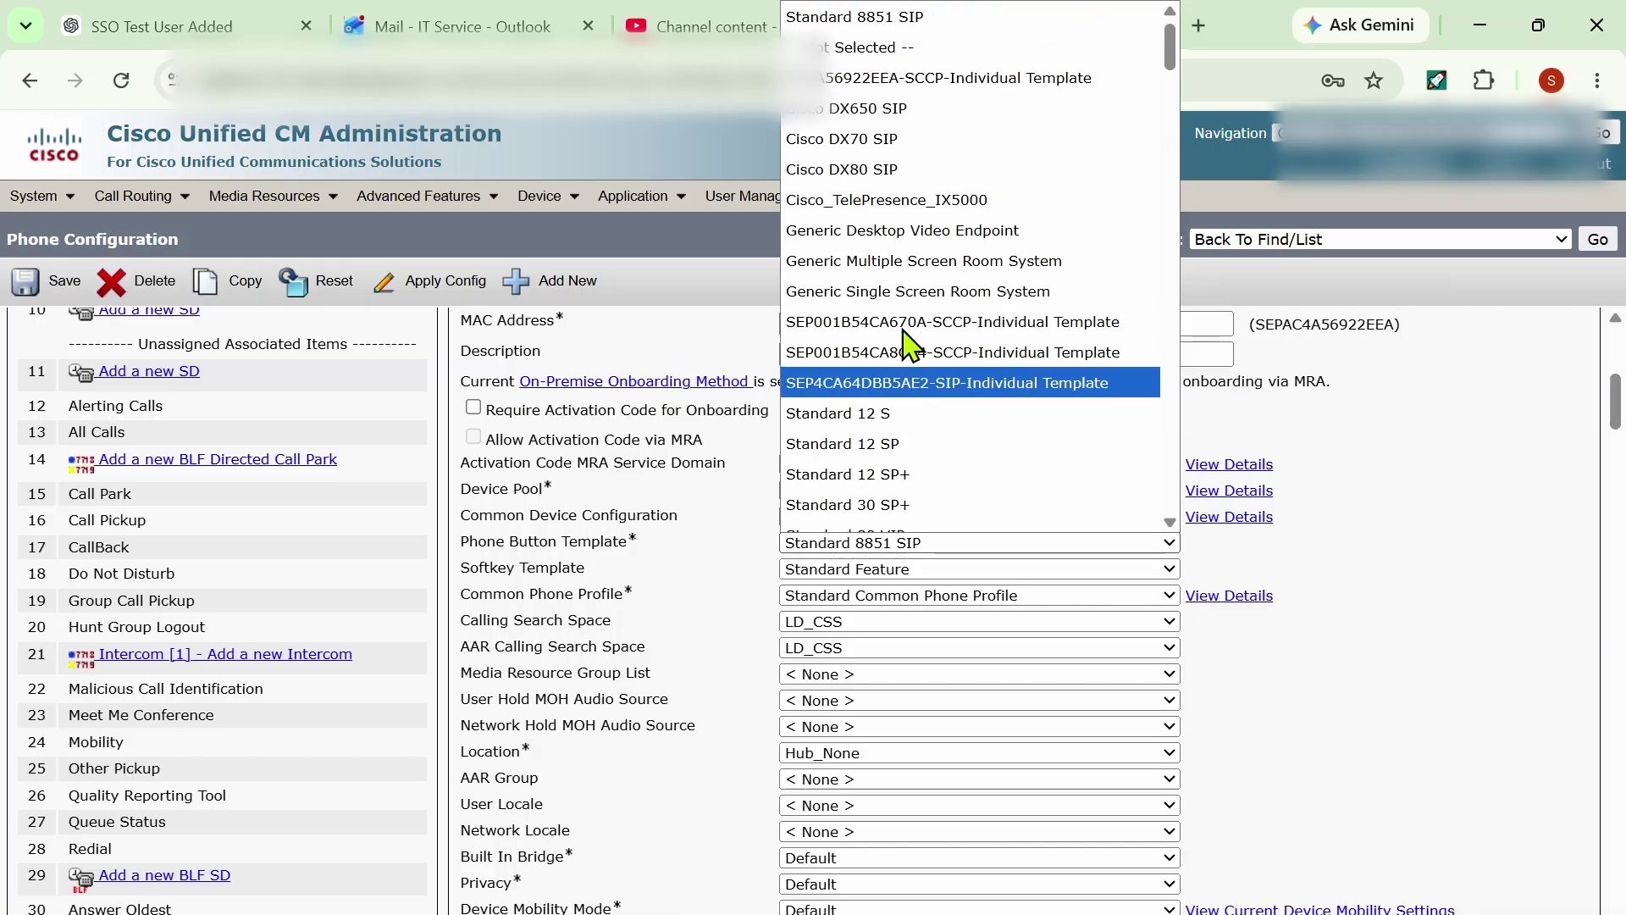
pyautogui.click(873, 94)
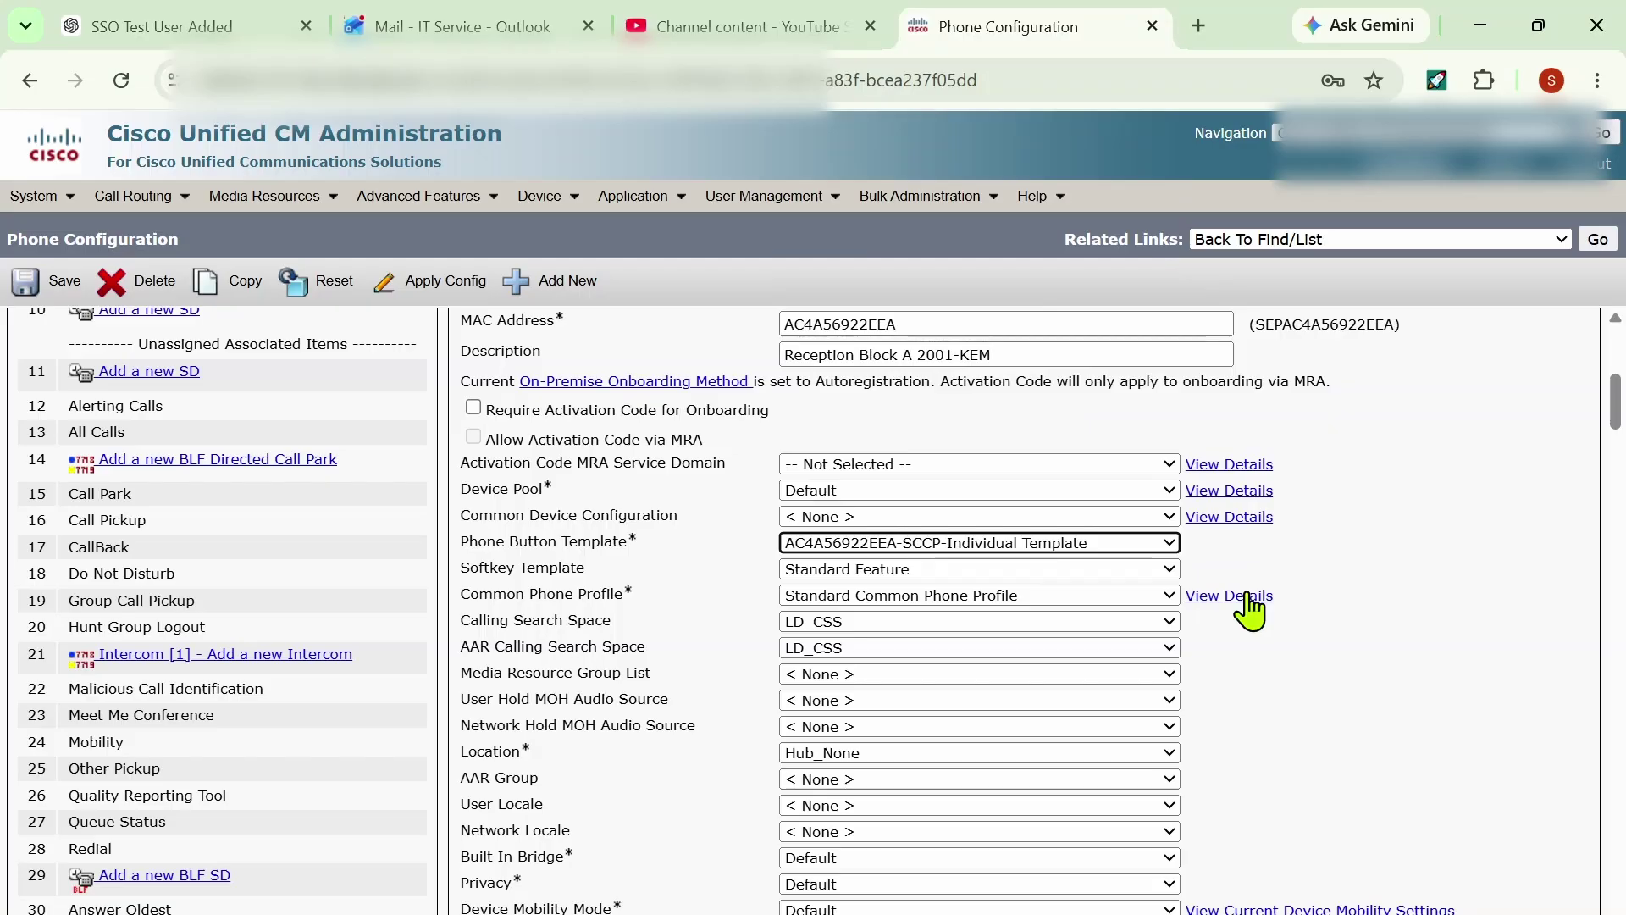
# - Check the phone's add-on module button list, save the phone with its new button template and acknowledge the reminder
pyautogui.scroll(3, 254, 593)
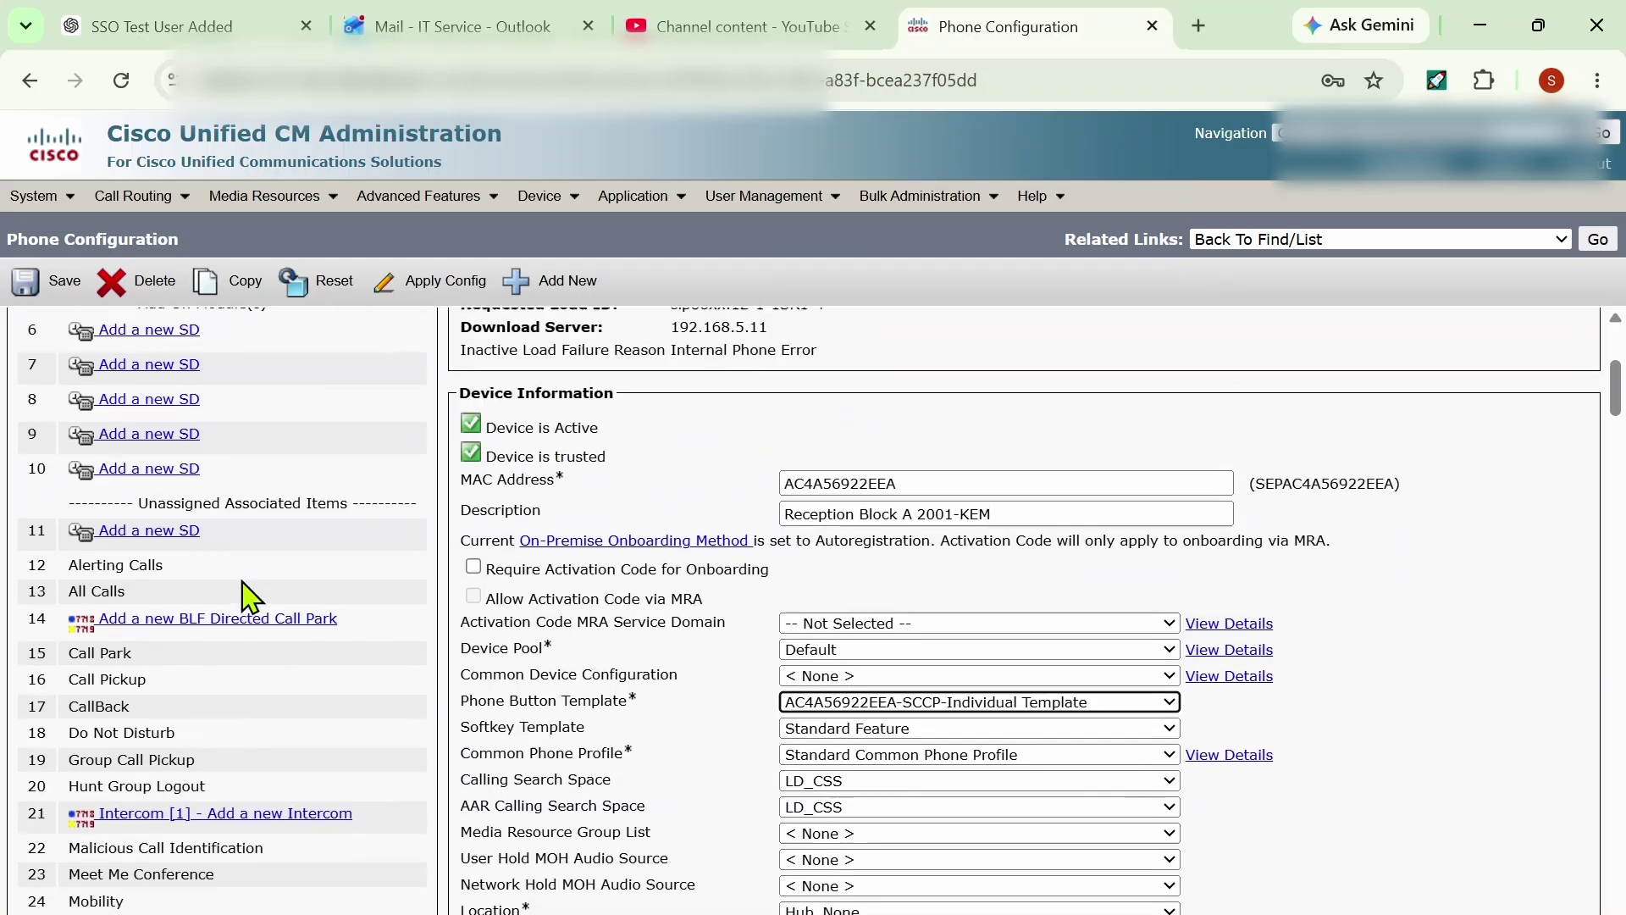
pyautogui.scroll(3, 242, 580)
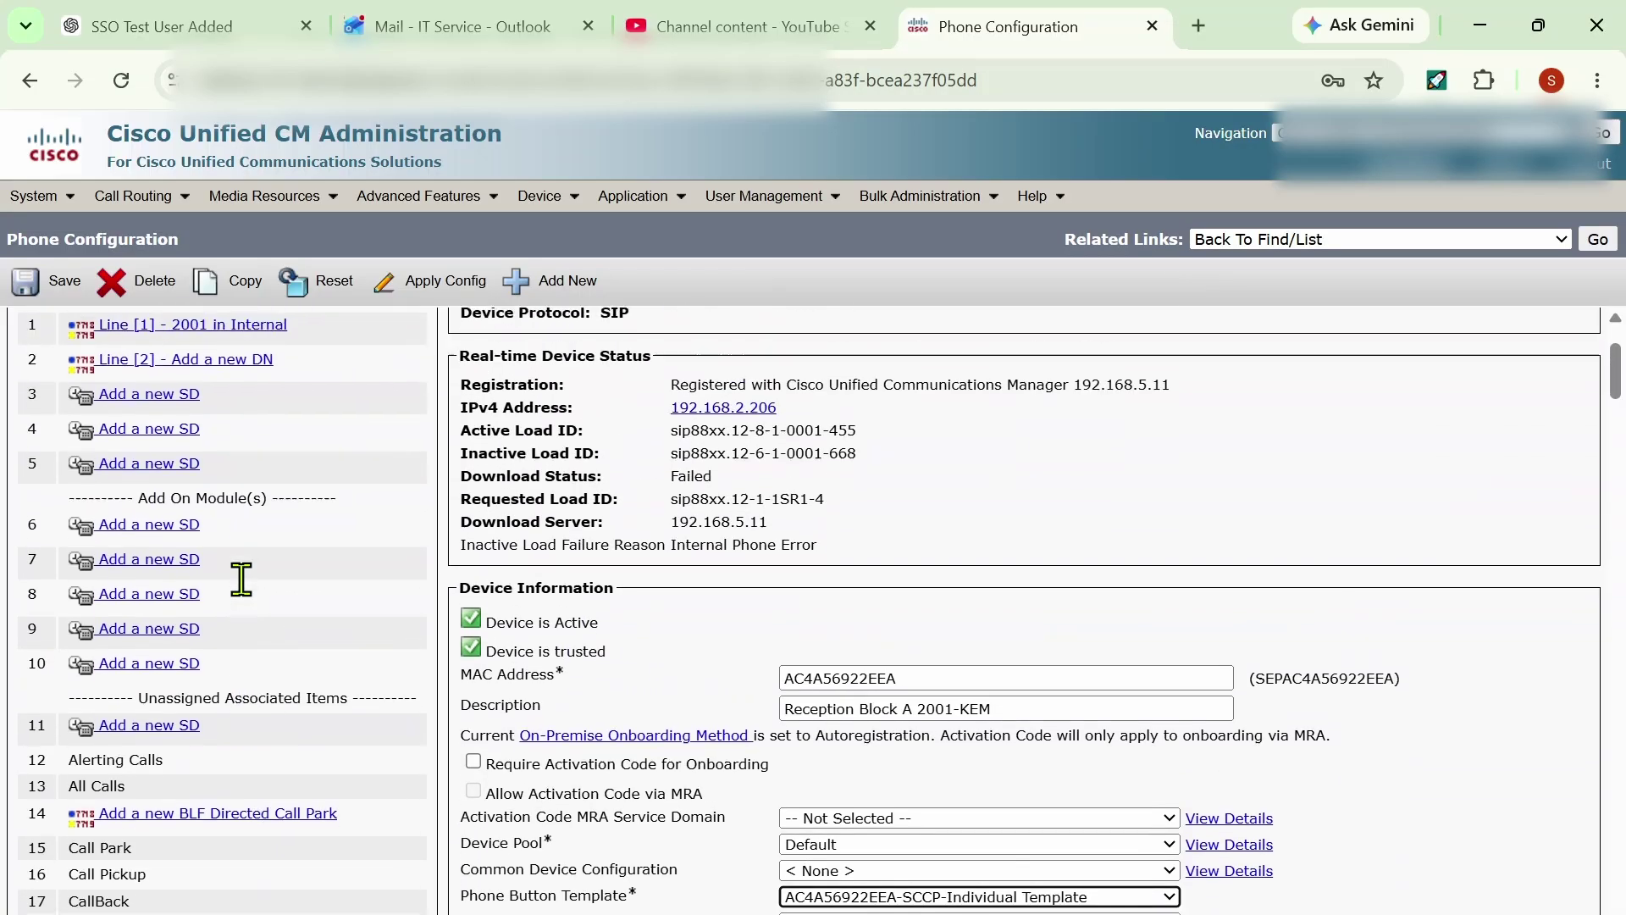
pyautogui.scroll(-3, 242, 580)
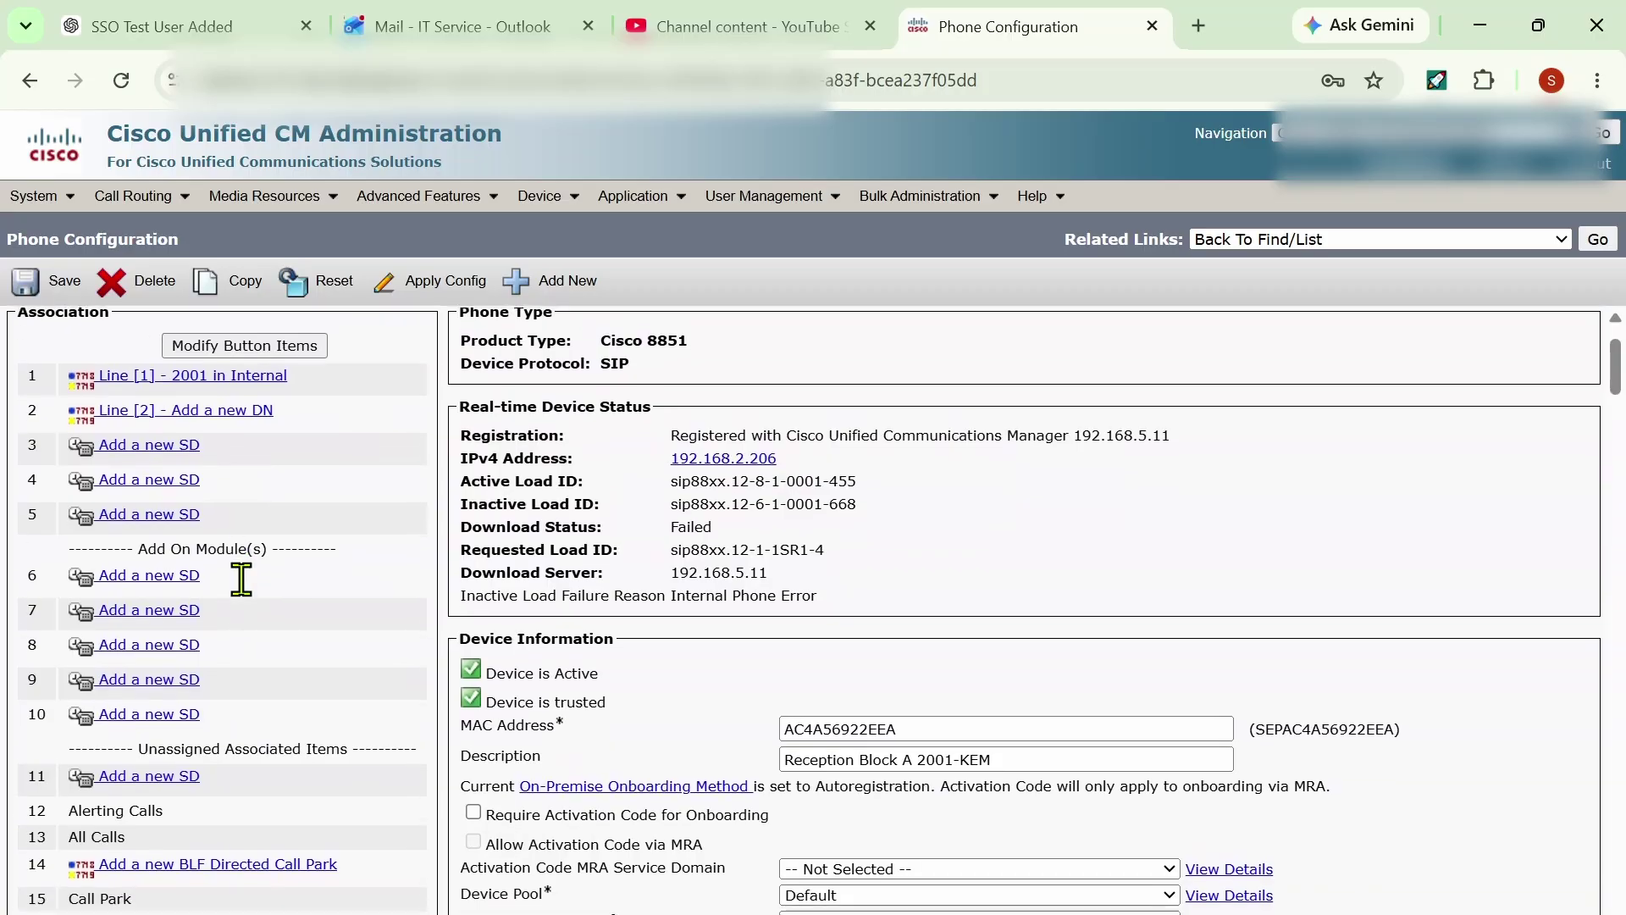
pyautogui.scroll(-2, 421, 649)
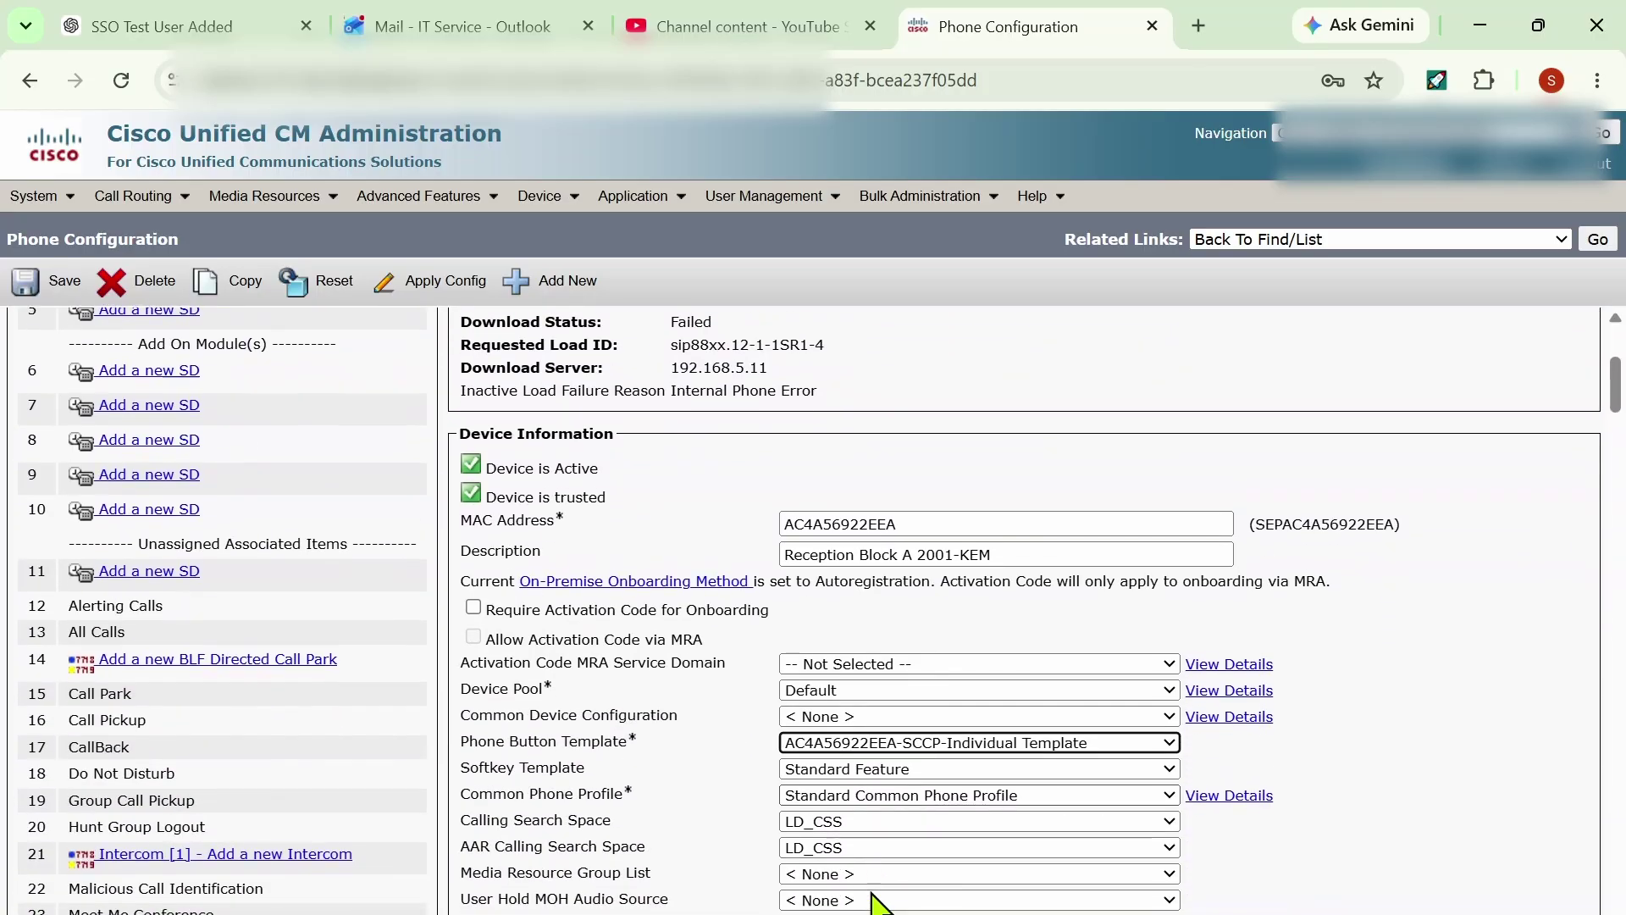
pyautogui.click(44, 291)
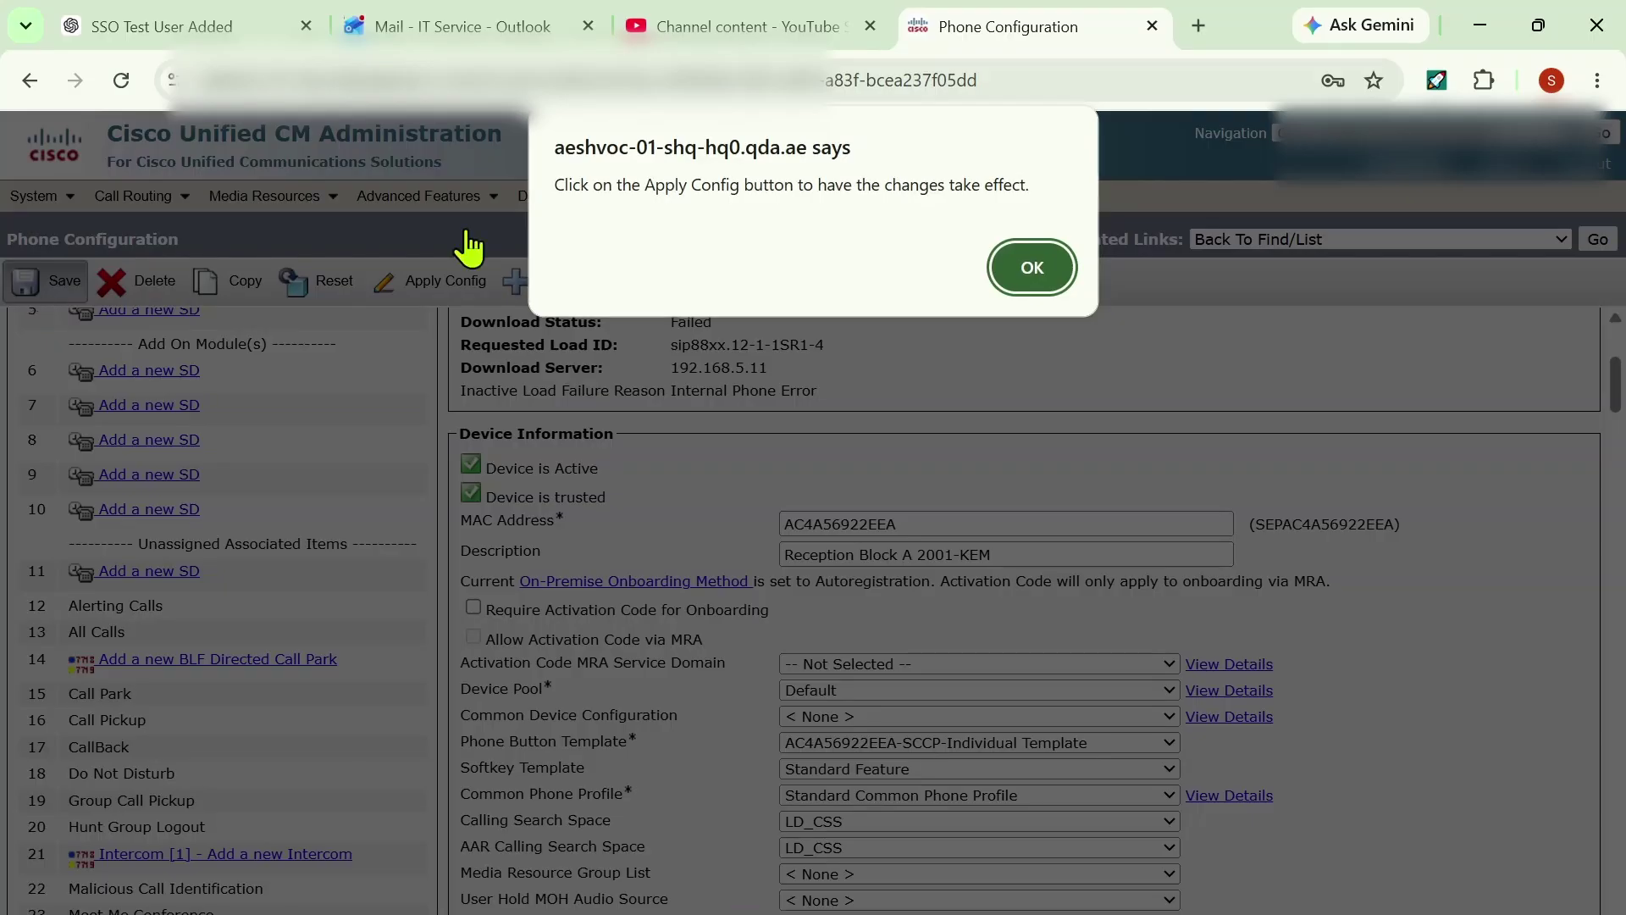
pyautogui.press('Return')
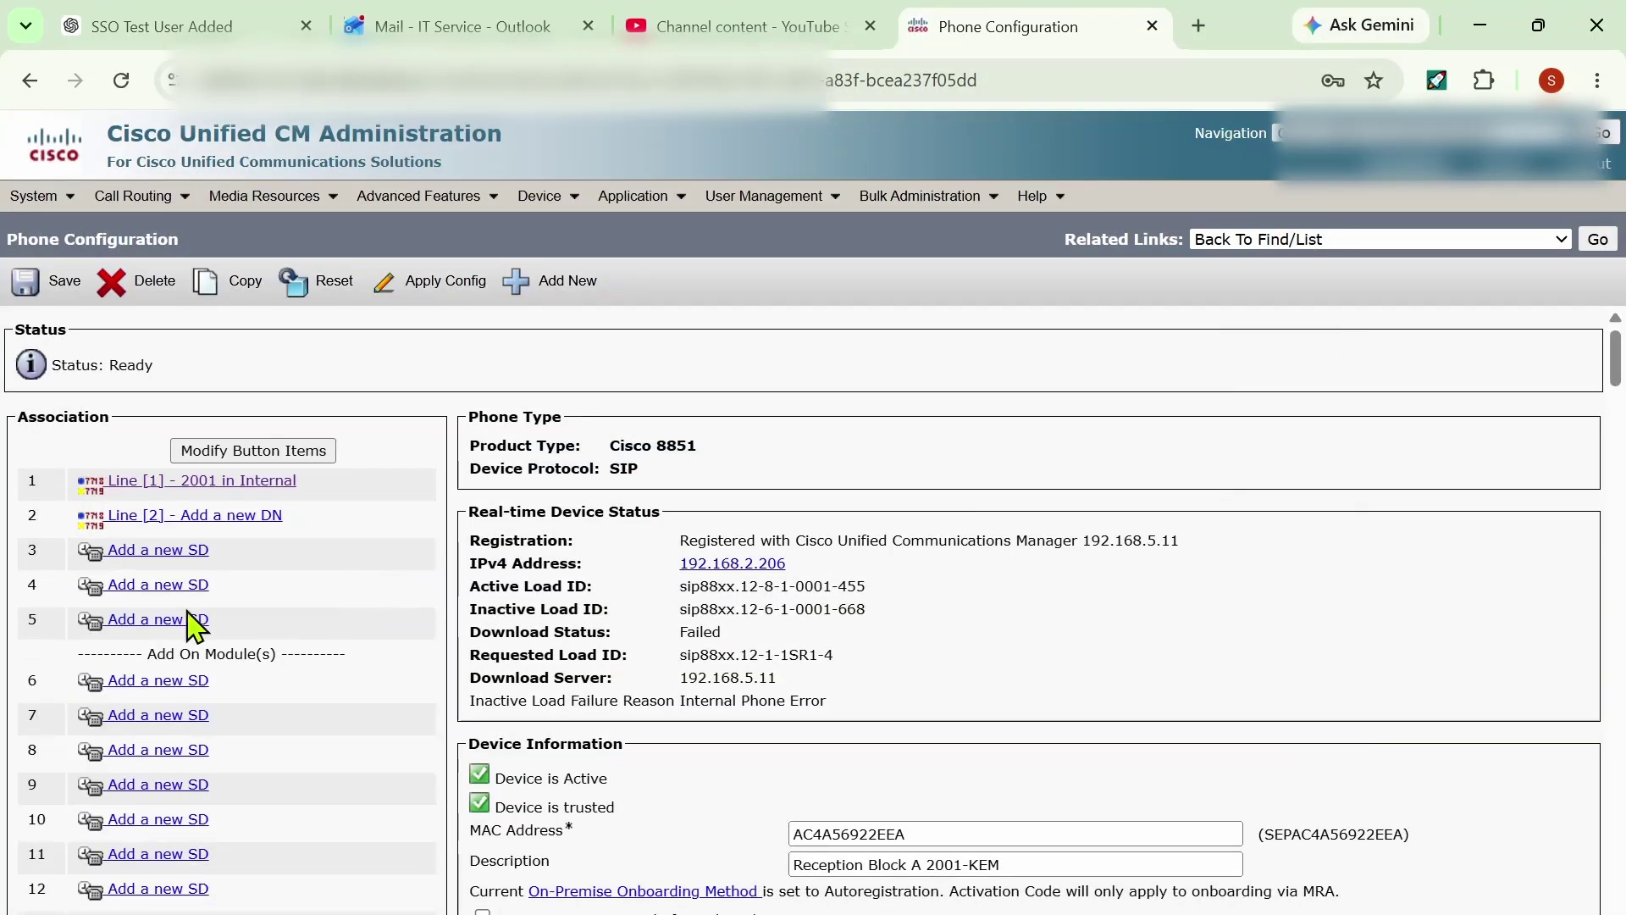
# - Set speed dial 6 on the add-on module to number 916 labelled IT, clear the stray label on entry 1 and save
pyautogui.scroll(-1, 322, 646)
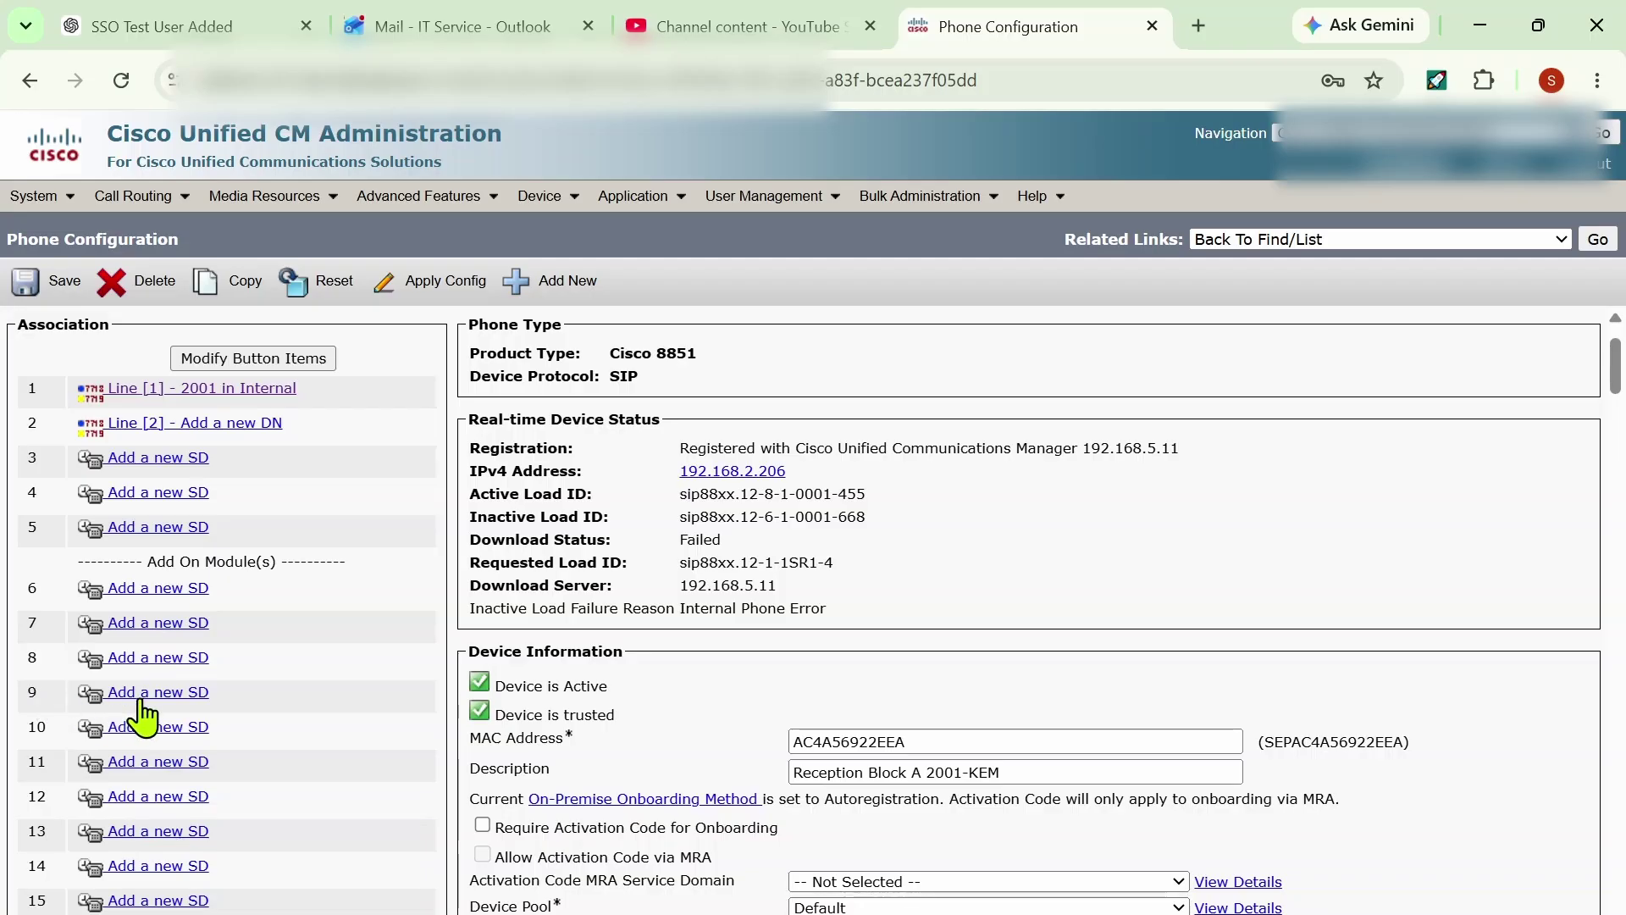
pyautogui.click(145, 590)
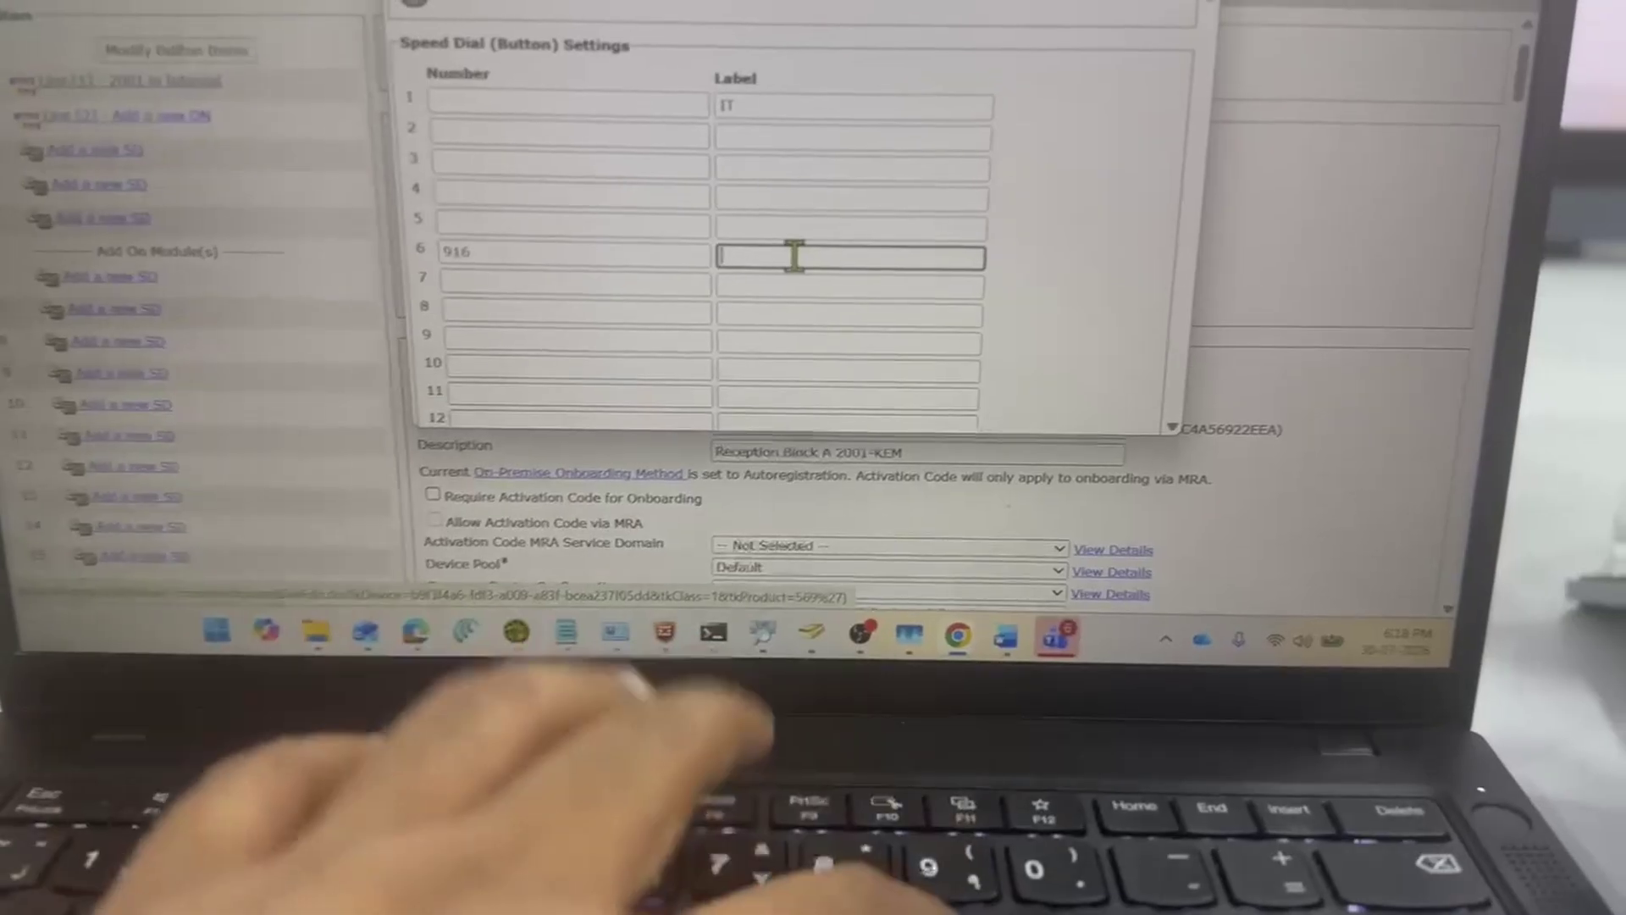
pyautogui.write('IT')
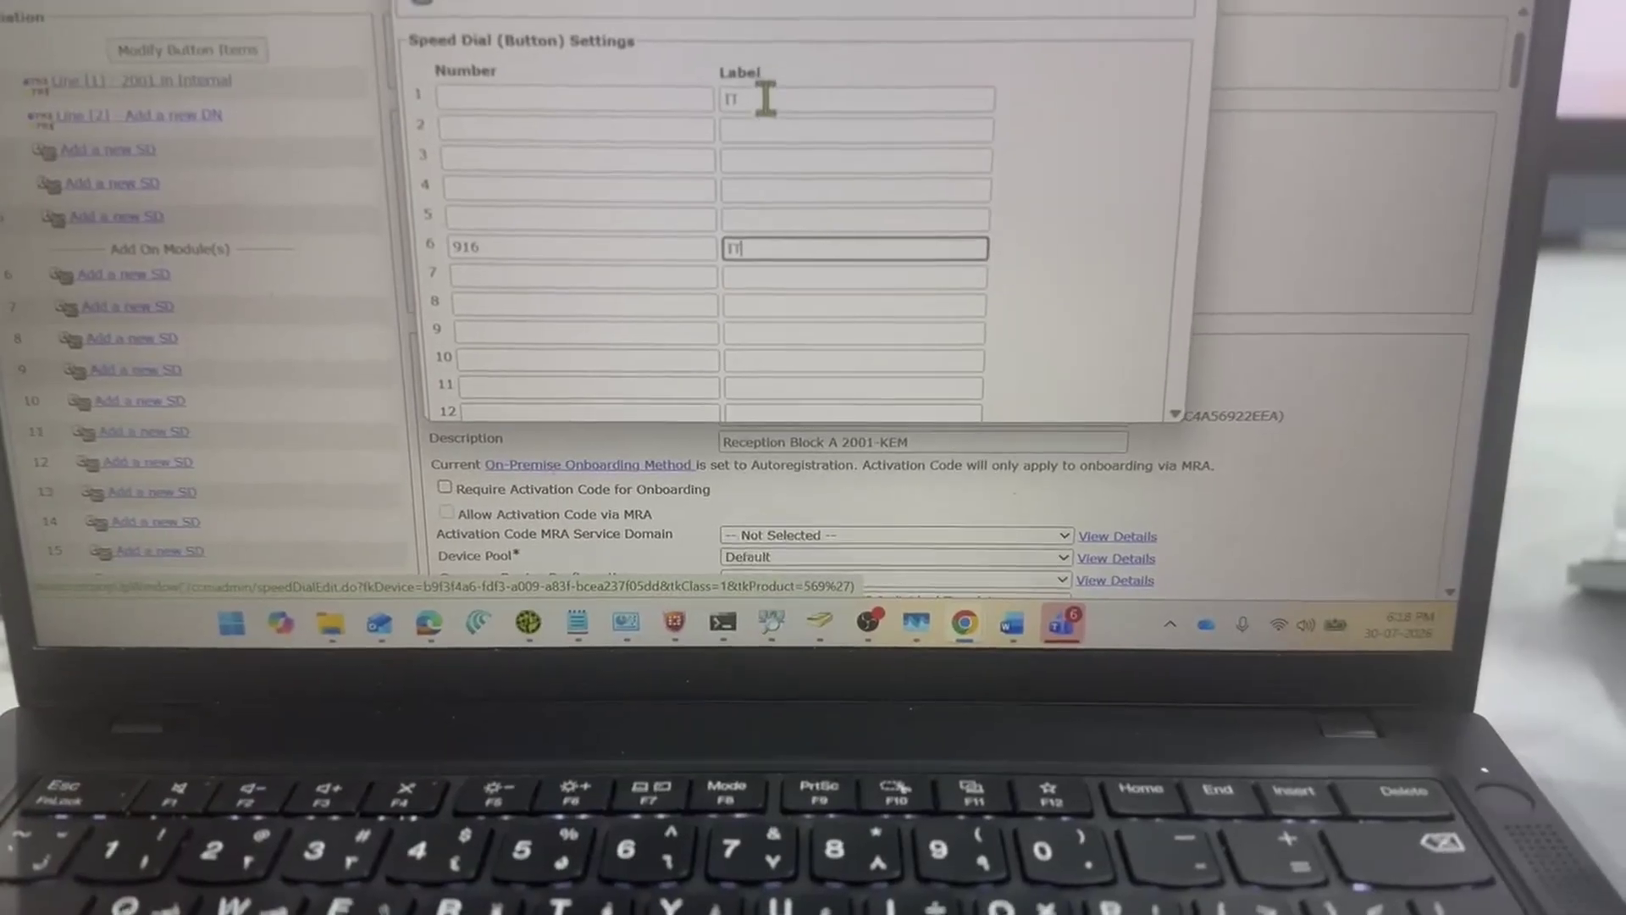
pyautogui.click(776, 83)
pyautogui.press('BackSpace')
pyautogui.press('BackSpace')
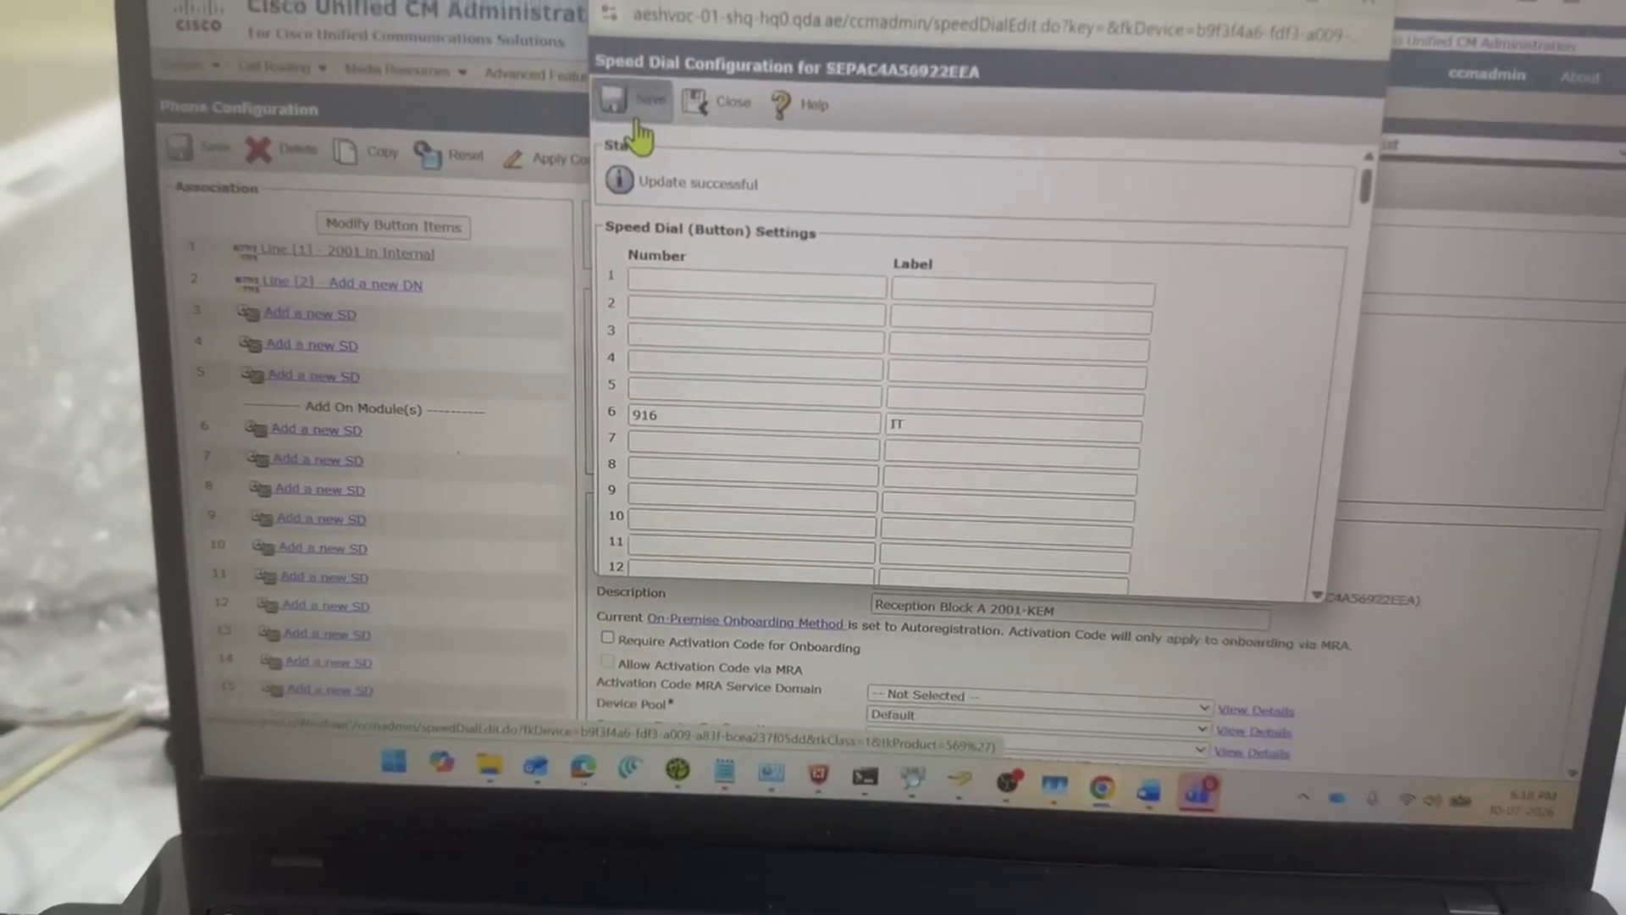
pyautogui.click(642, 127)
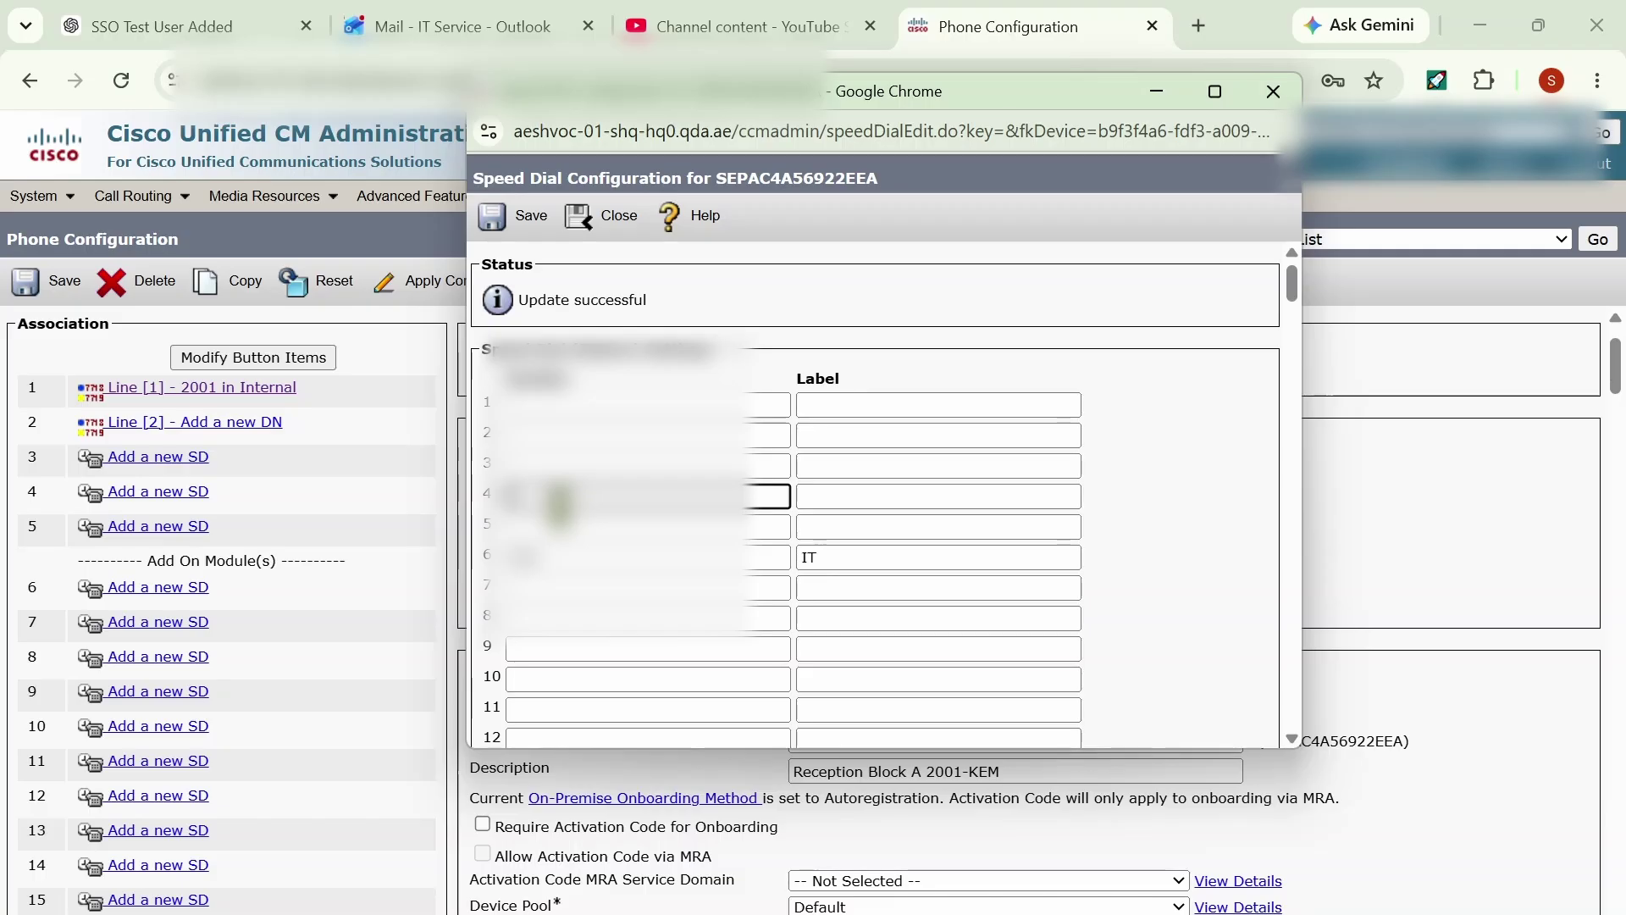
# - Fill in speed dial 4 with the CEO office reception's number and the label CEO Office Recep
pyautogui.write('02')
pyautogui.press('Tab')
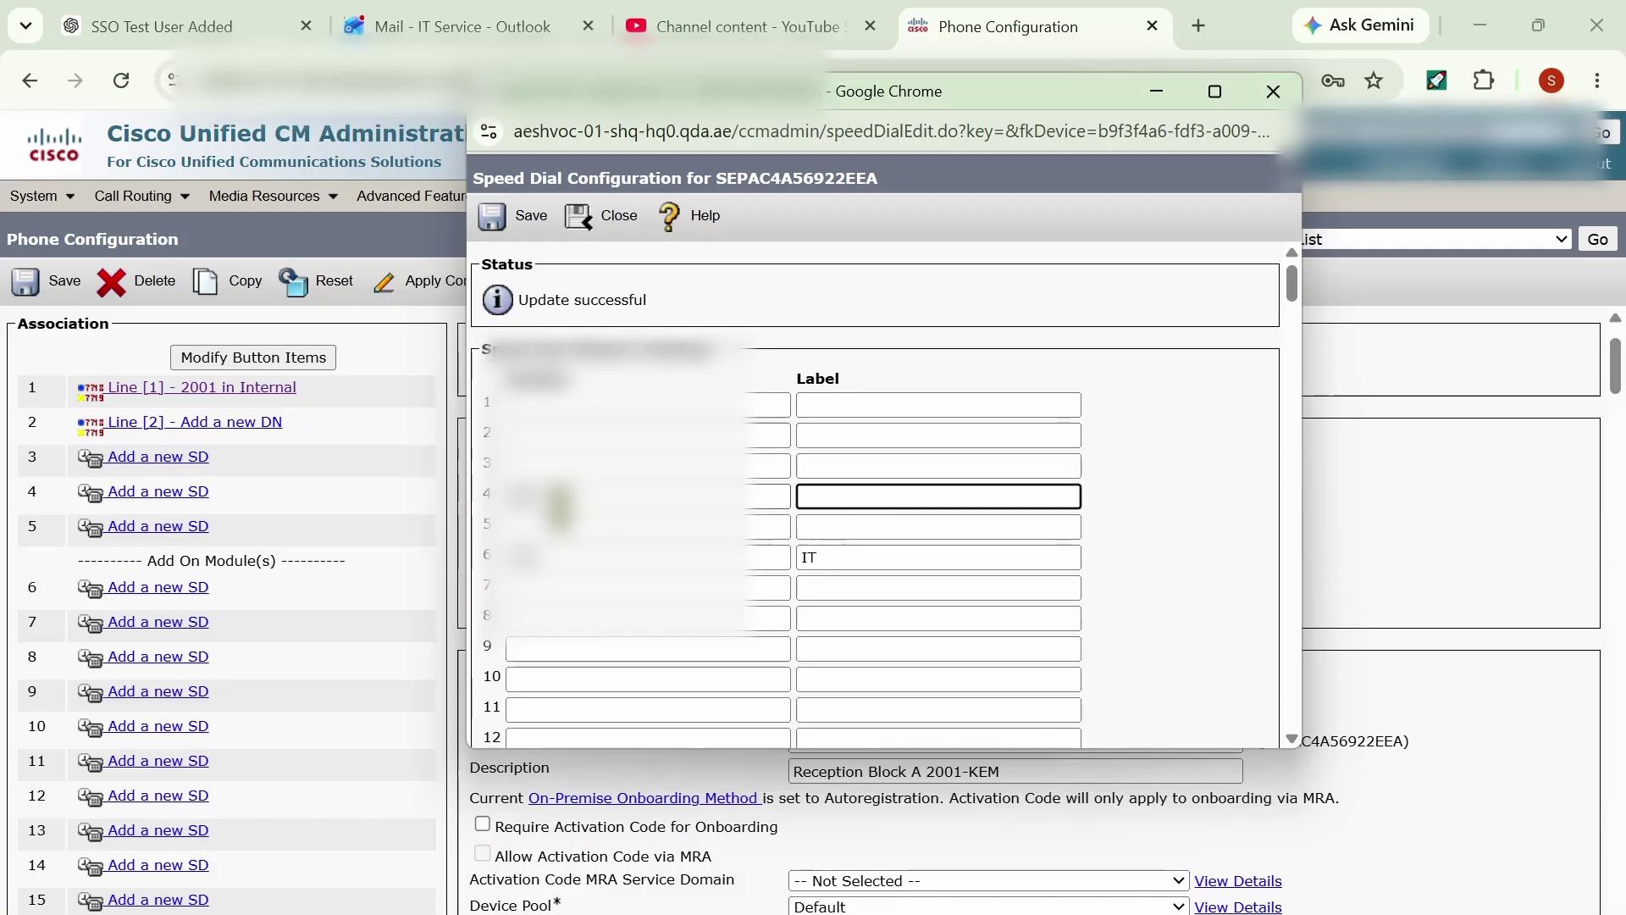
pyautogui.write('CEO Office')
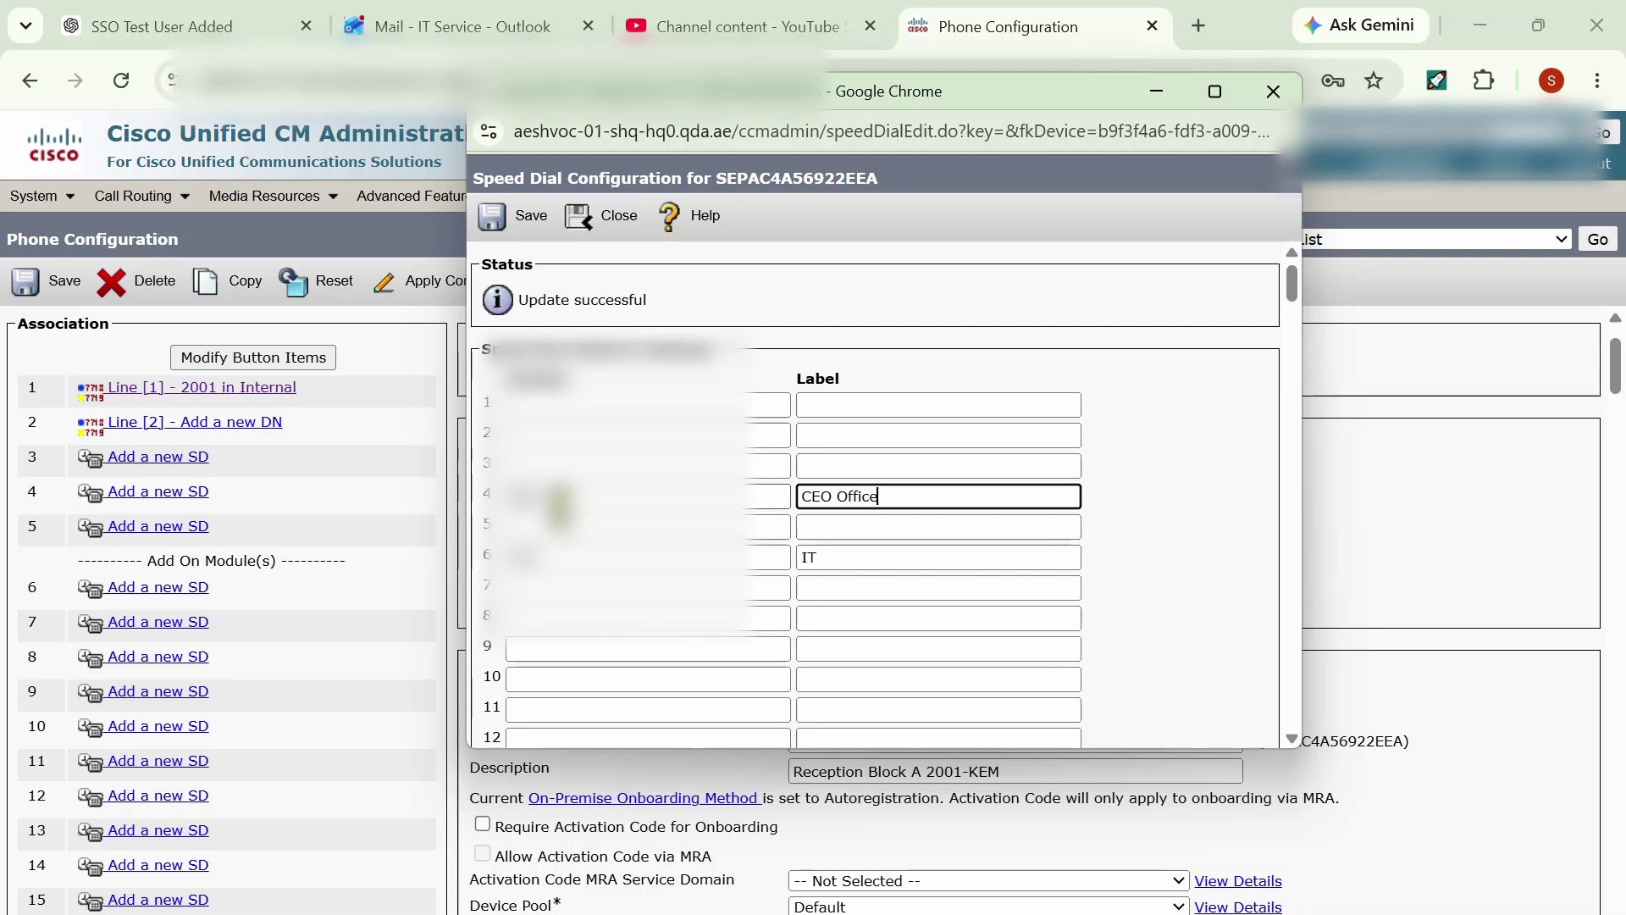
pyautogui.write(' Recep')
pyautogui.press('Tab')
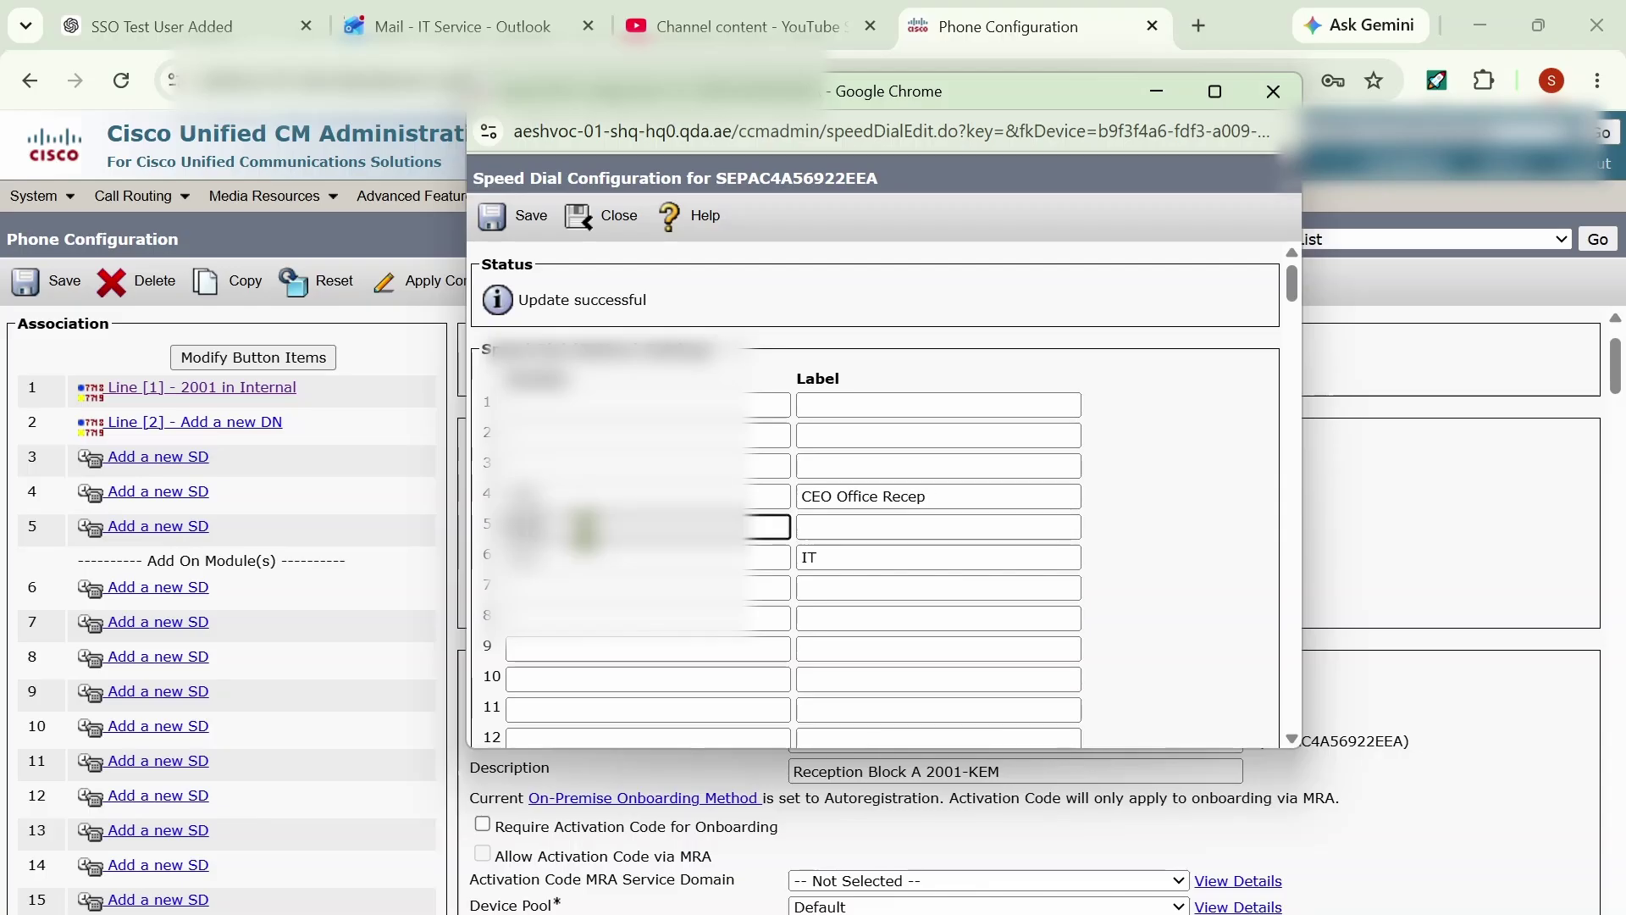
# - Label speed dial 5 CSO Office Recep, save the speed dial configuration and close its window
pyautogui.press('Tab')
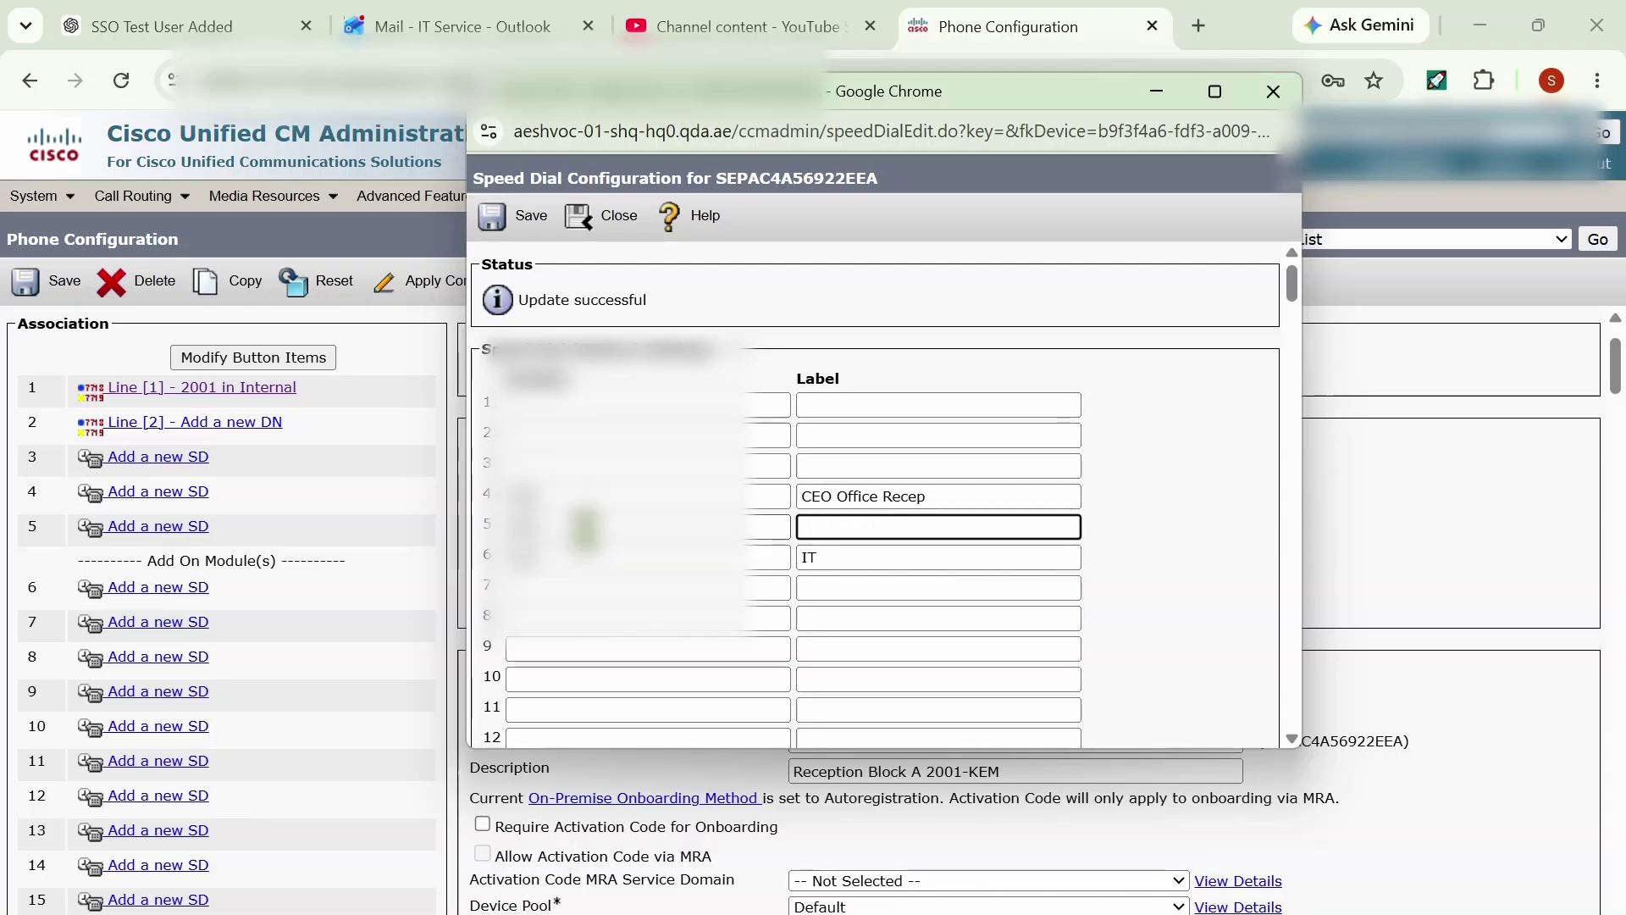
pyautogui.write('CSO Office Recep')
pyautogui.click(492, 216)
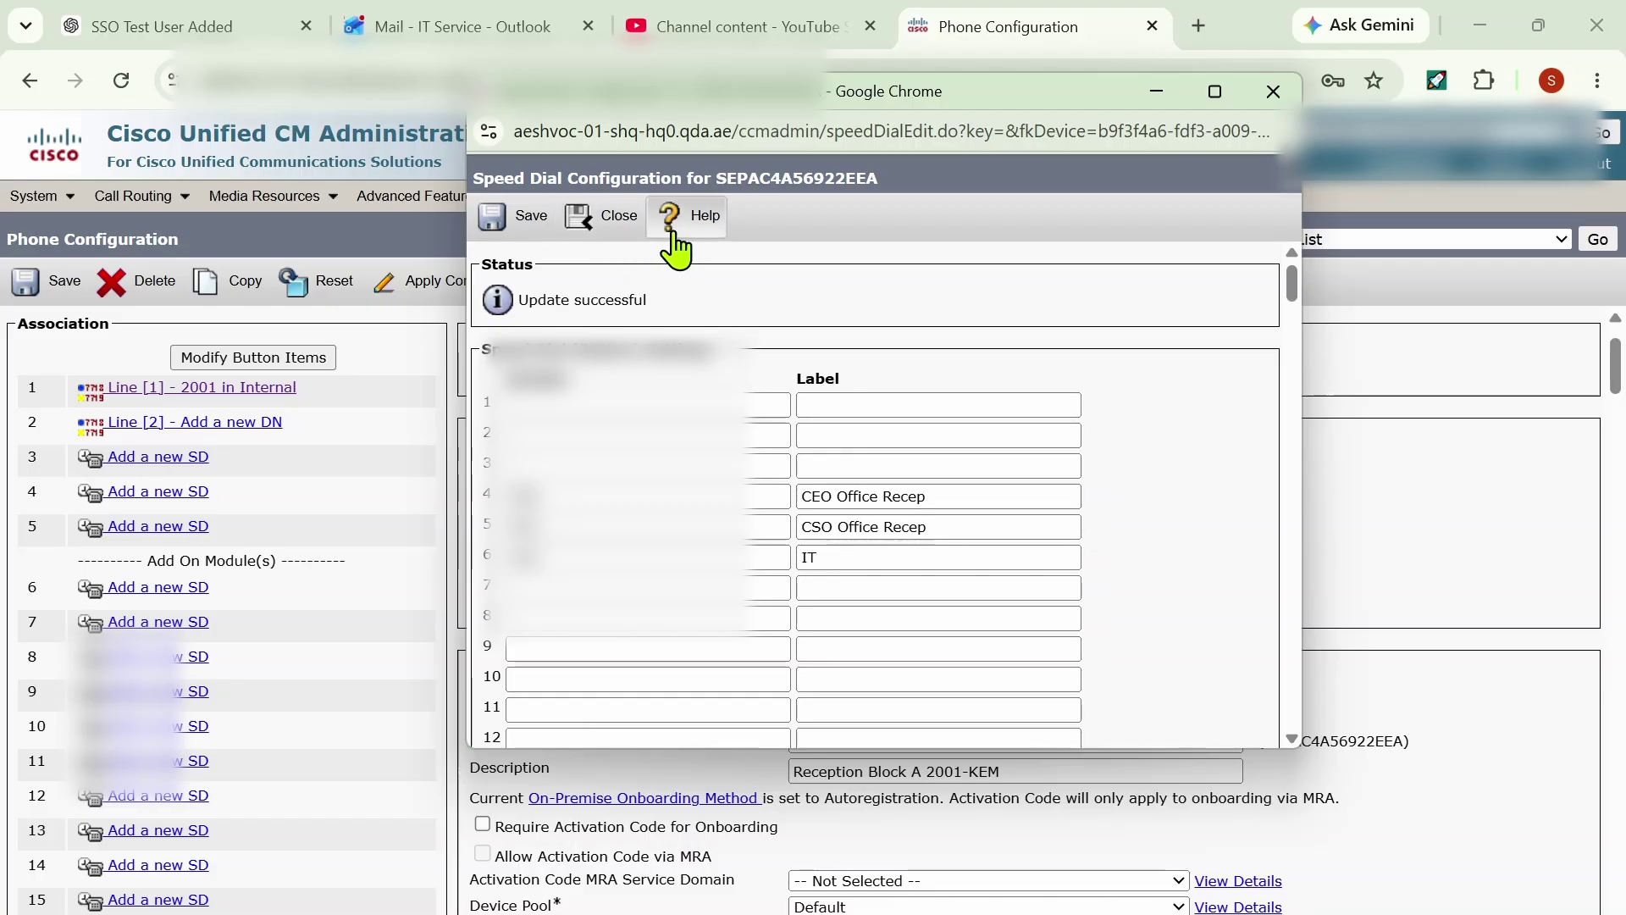
pyautogui.click(603, 250)
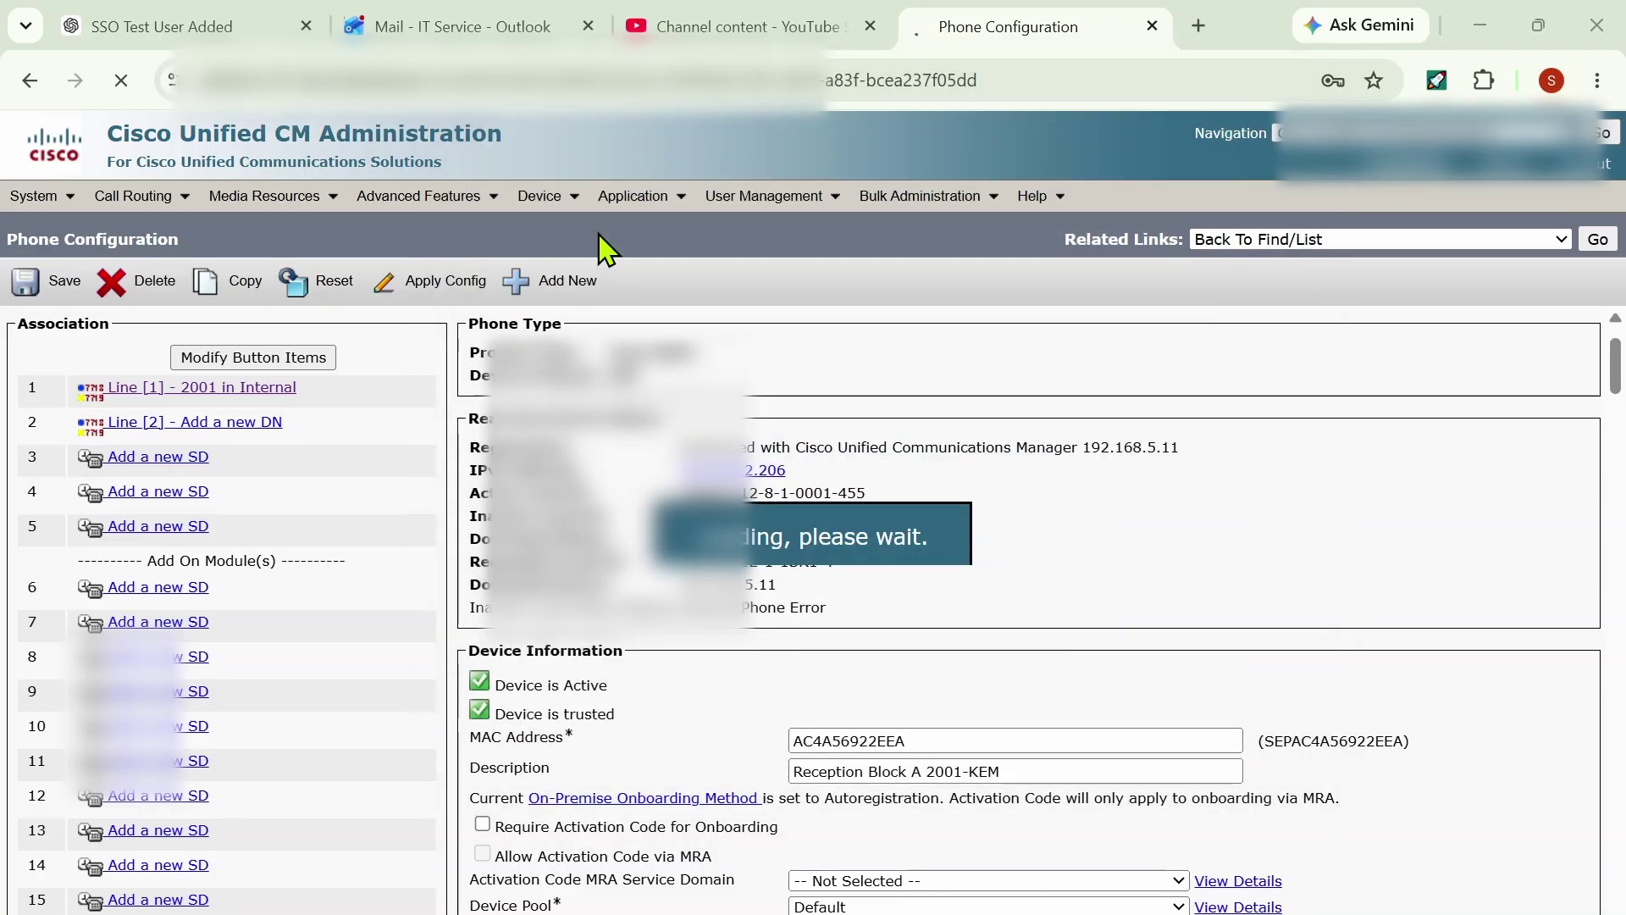